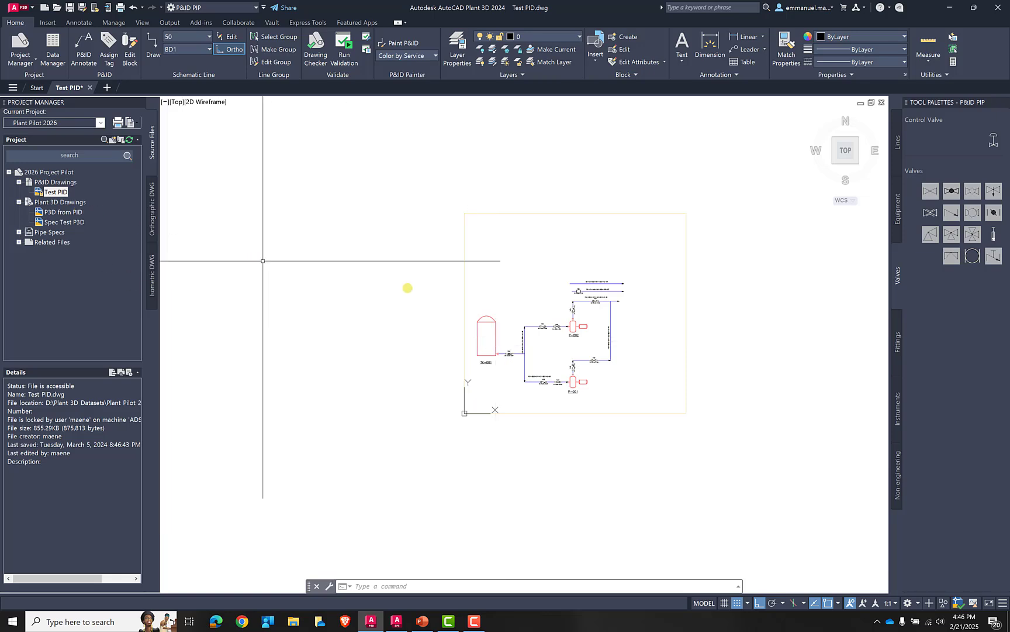
Step: Switch to the Spec Editor and examine the valves listed in the BD1 pipe spec, then return to the P&ID drawing
scroll(591, 351, "up", 5)
mouse_move(591, 354)
middle_mouse_down()
mouse_move(660, 382)
mouse_move(648, 354)
mouse_move(634, 354)
middle_mouse_up()
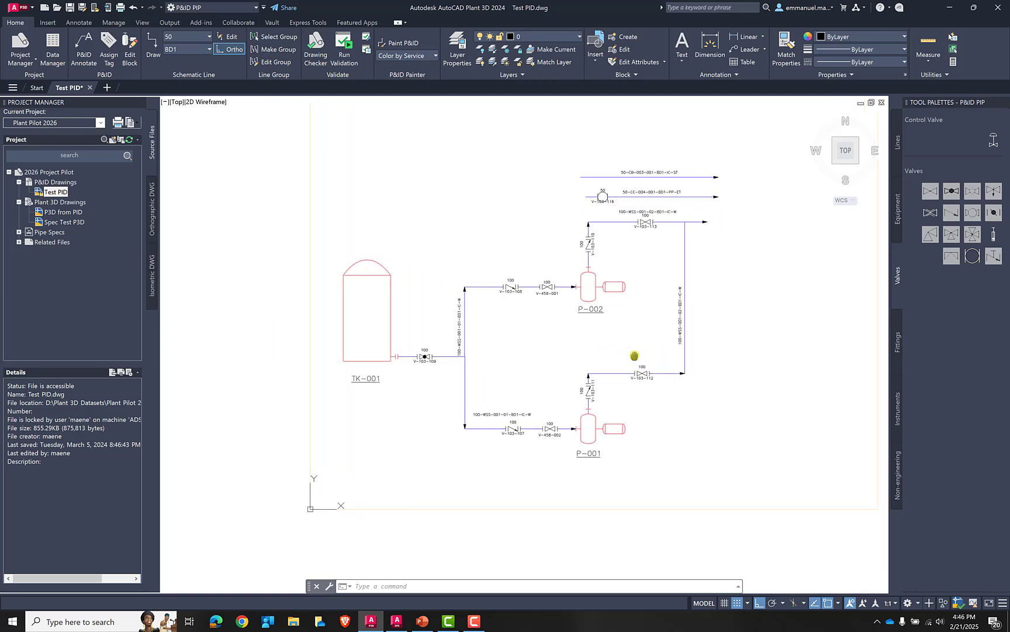
left_click(928, 193)
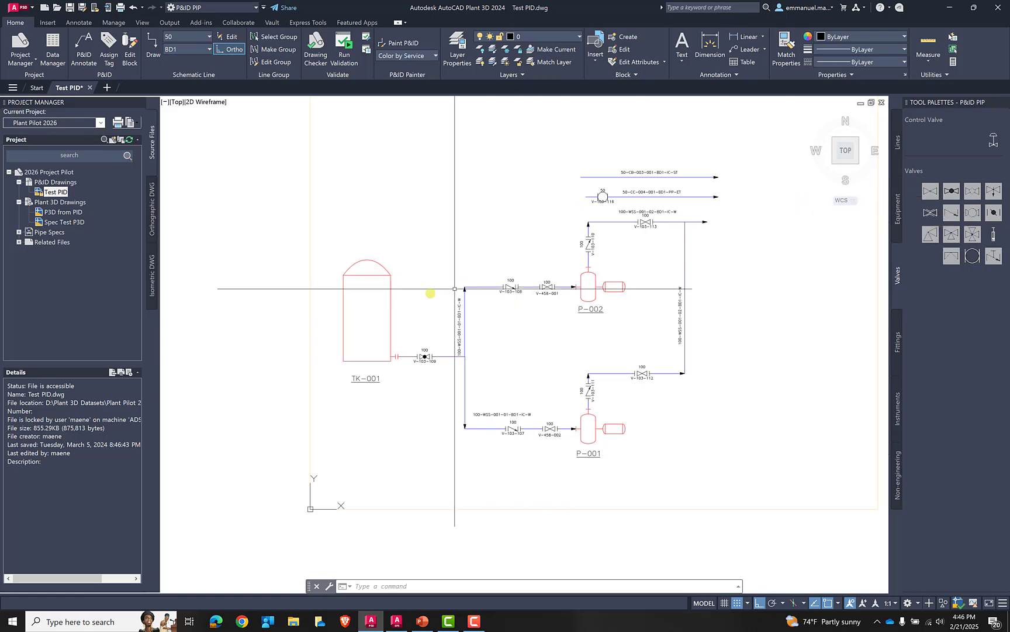
left_click(392, 622)
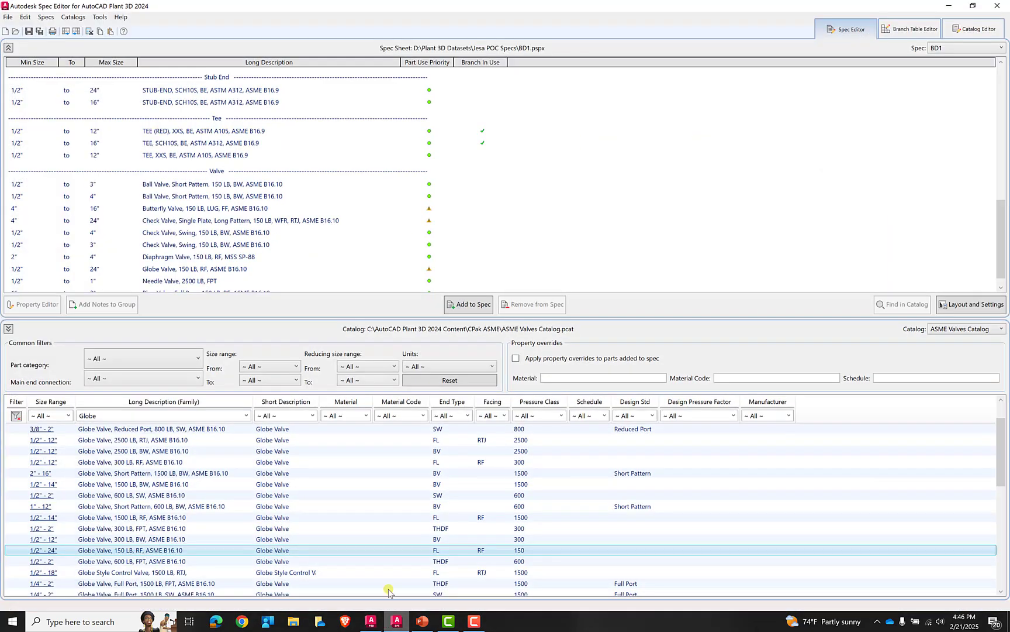
left_click(332, 196)
left_click(334, 256)
left_click(295, 270)
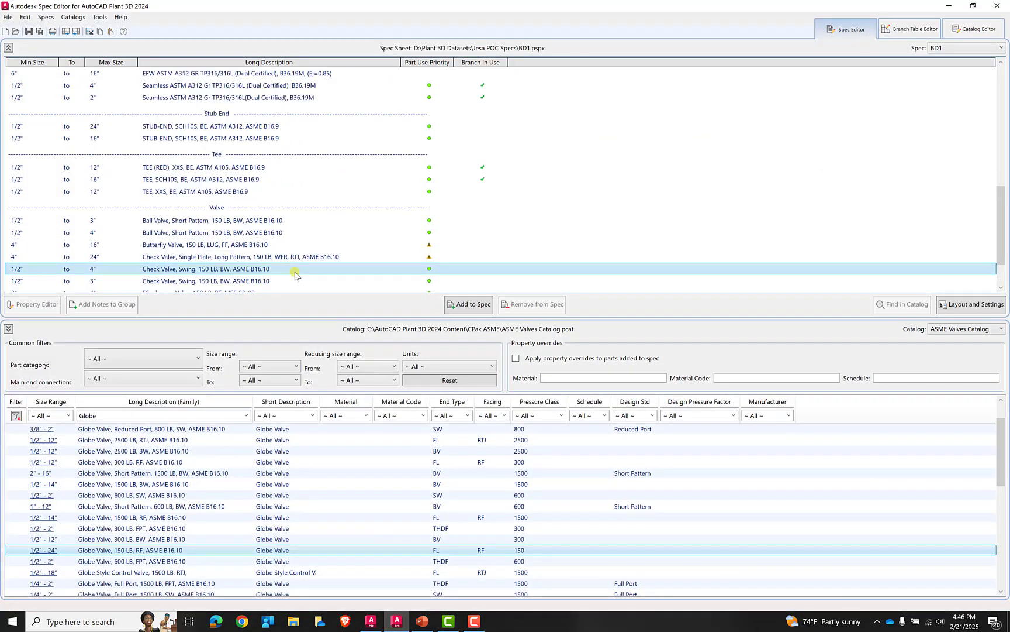
scroll(281, 272, "down", 1)
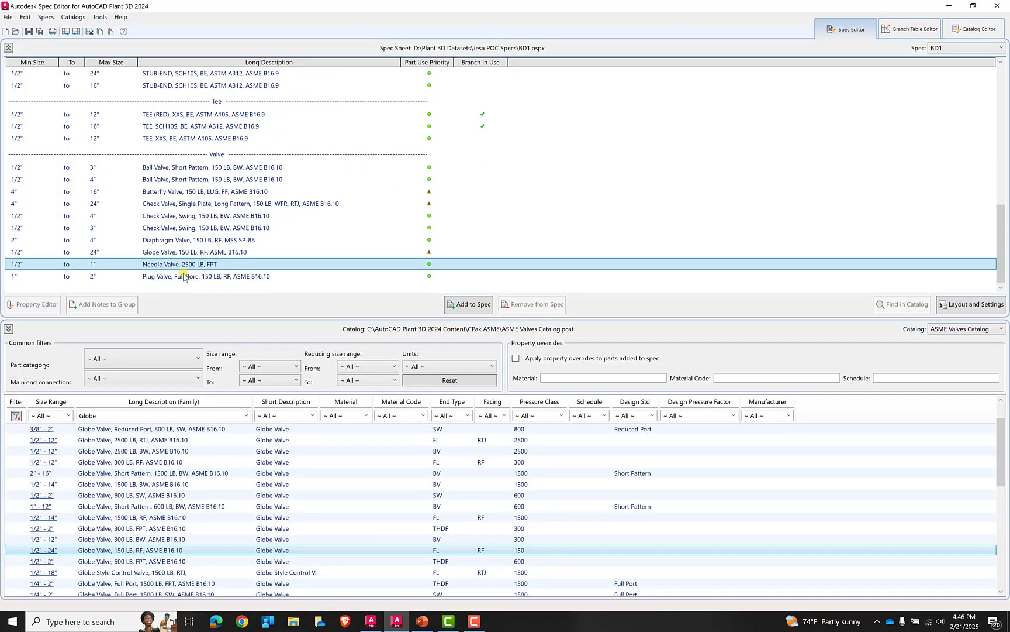
left_click(184, 236)
scroll(176, 142, "up", 4)
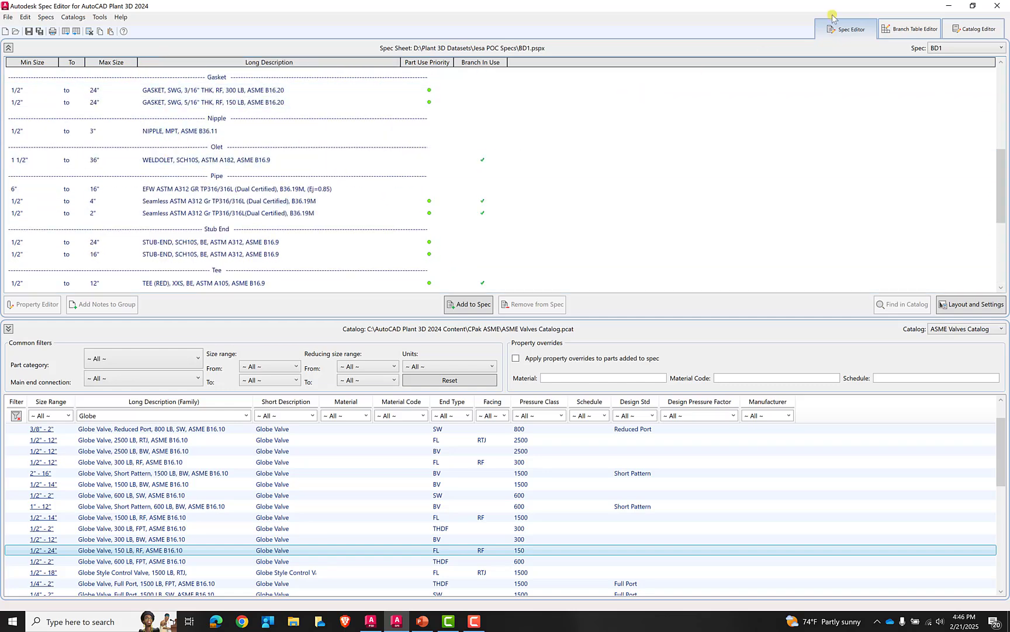
left_click(949, 6)
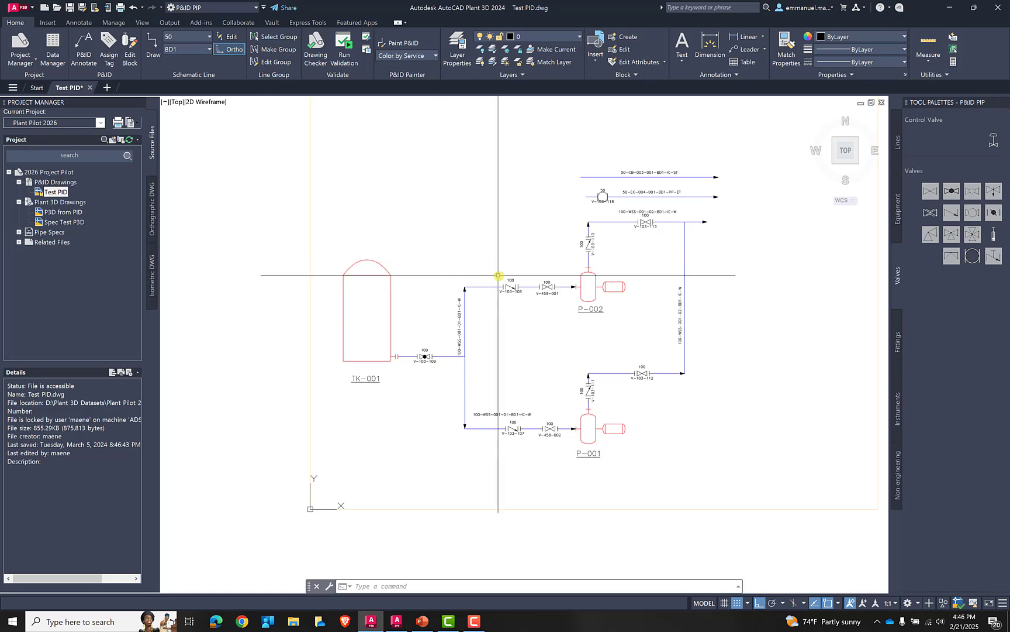
Step: Set the project's Pipe Specs in P&ID option to Spec Driven Project and apply the project setup
mouse_move(504, 273)
middle_mouse_down()
mouse_move(471, 237)
mouse_move(485, 230)
mouse_move(481, 256)
middle_mouse_up()
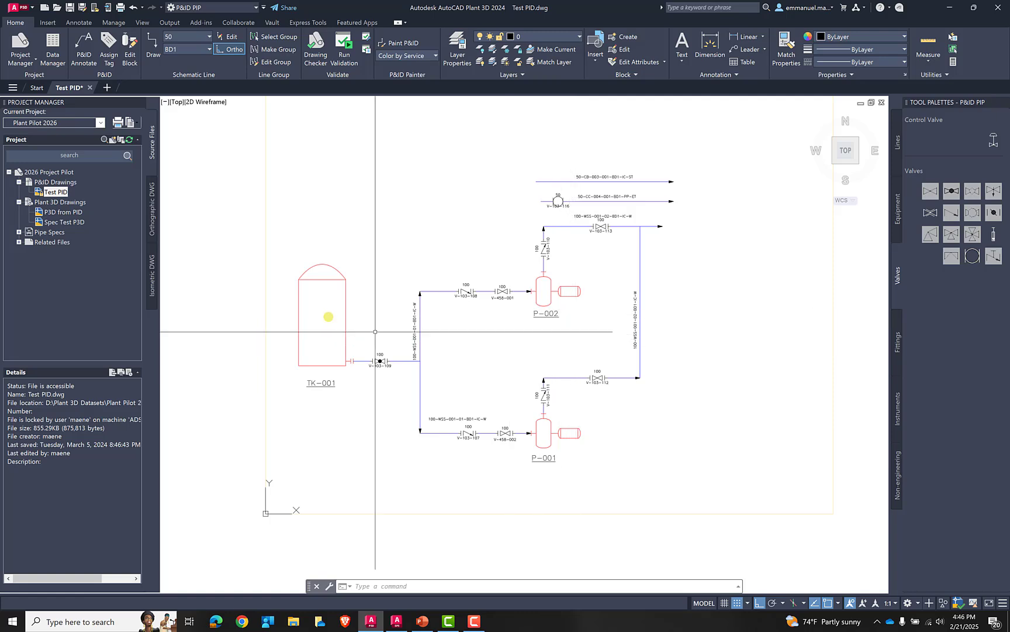
left_click(55, 174)
right_click(55, 173)
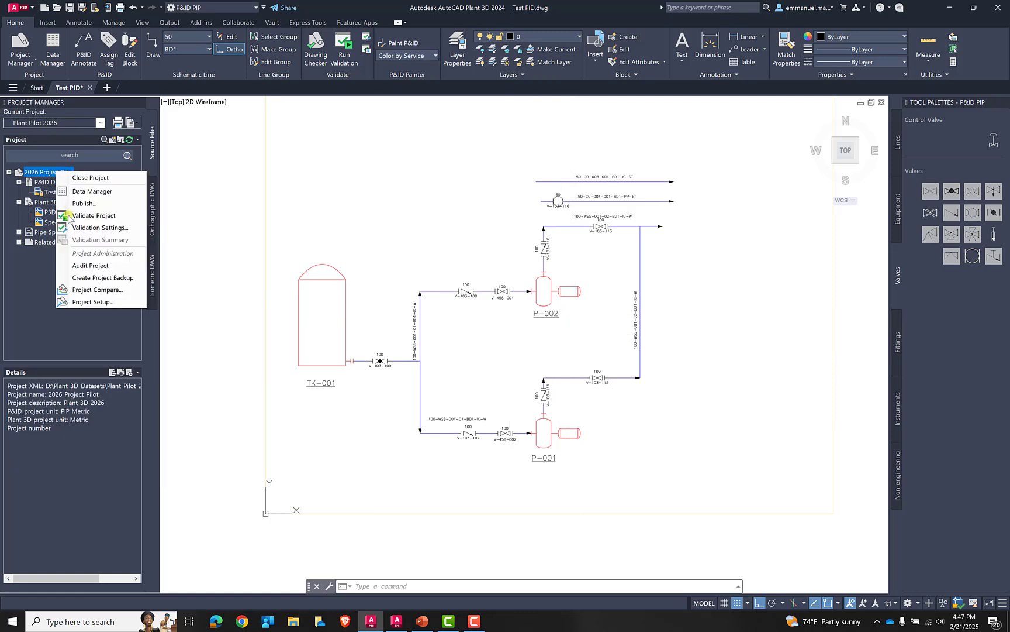
left_click(89, 302)
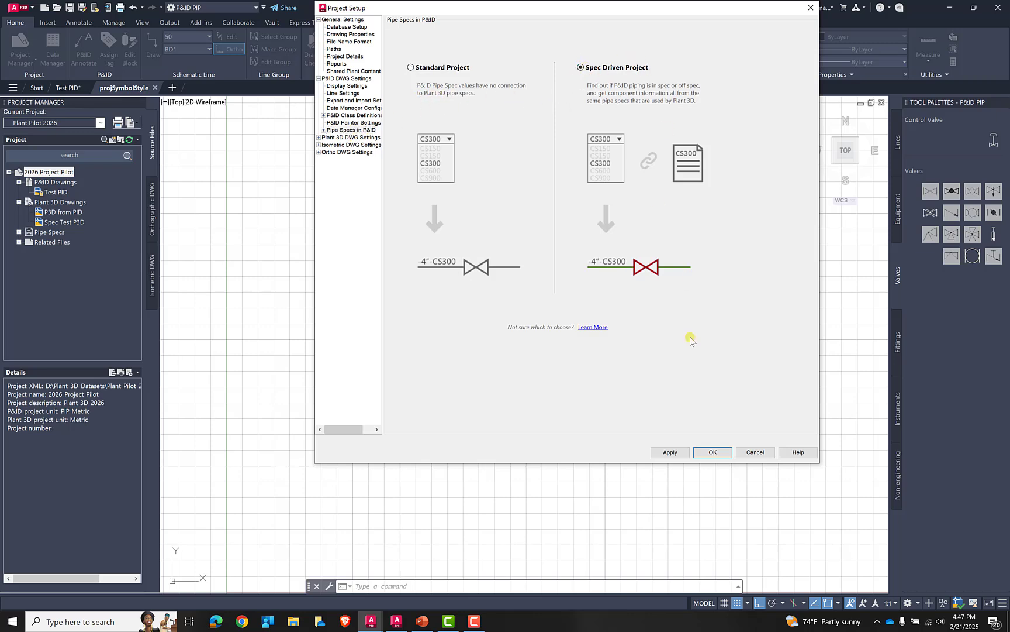
left_click(671, 452)
left_click(713, 452)
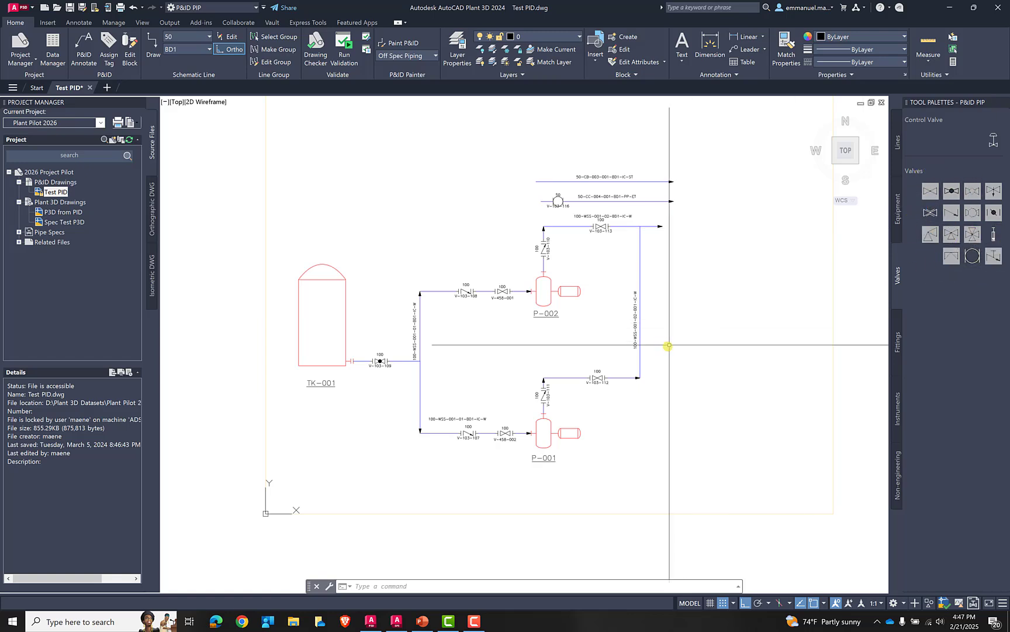
Step: Reopen the project setup and display the P&ID Painter settings for the Off Spec Piping style
middle_click_drag(523, 397, 522, 377)
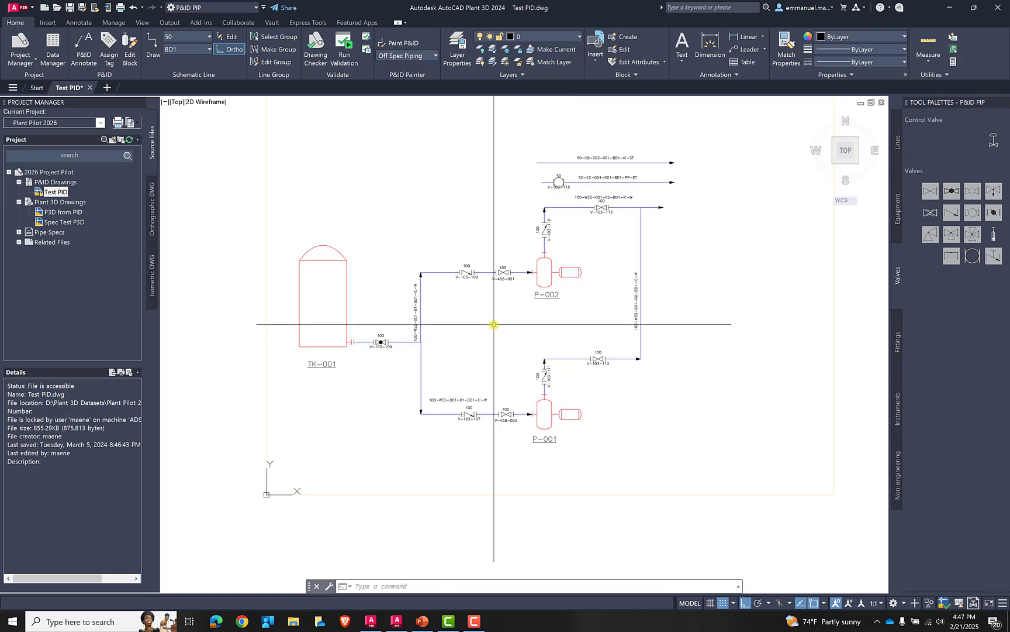
middle_click_drag(492, 321, 492, 297)
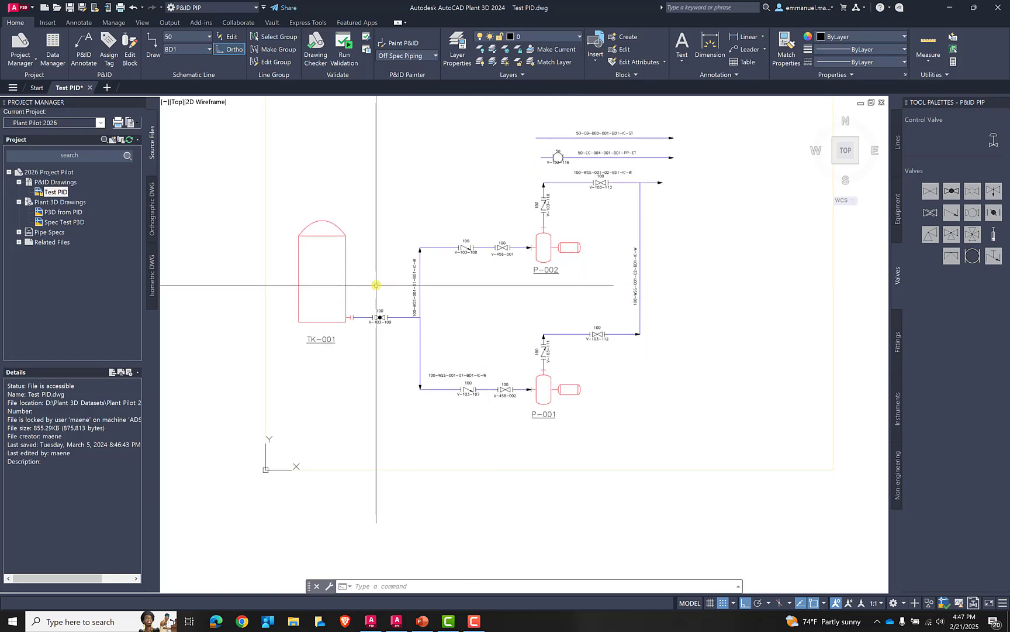
left_click(60, 174)
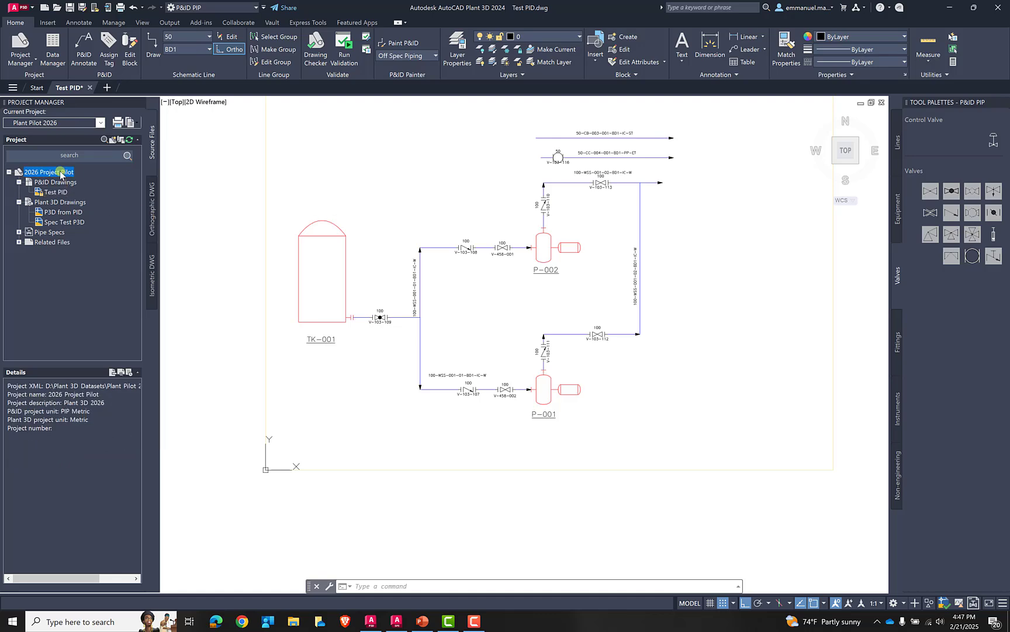
right_click(60, 173)
left_click(91, 304)
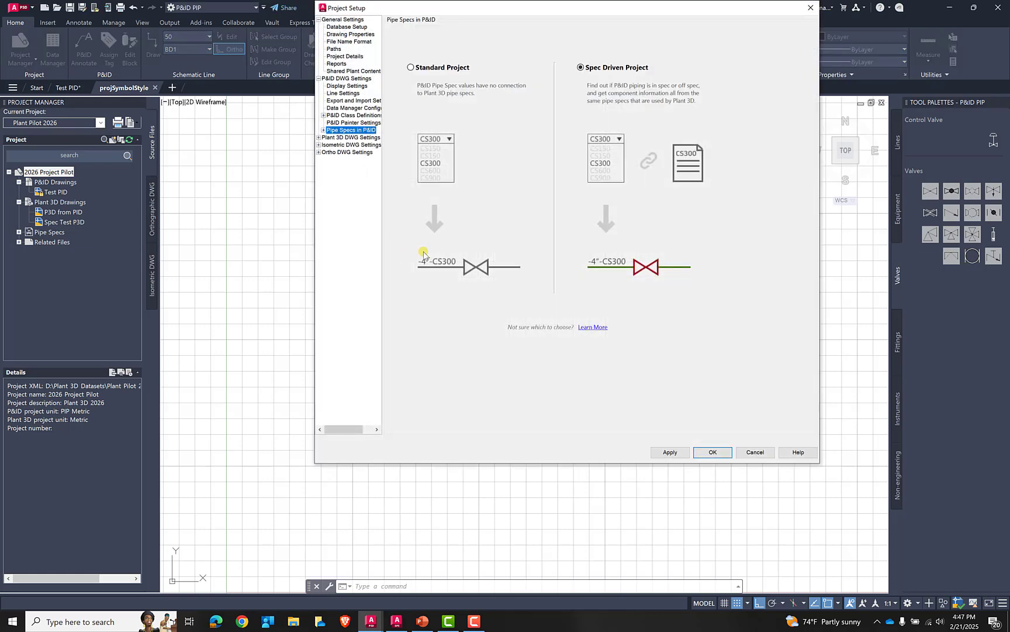
left_click(351, 123)
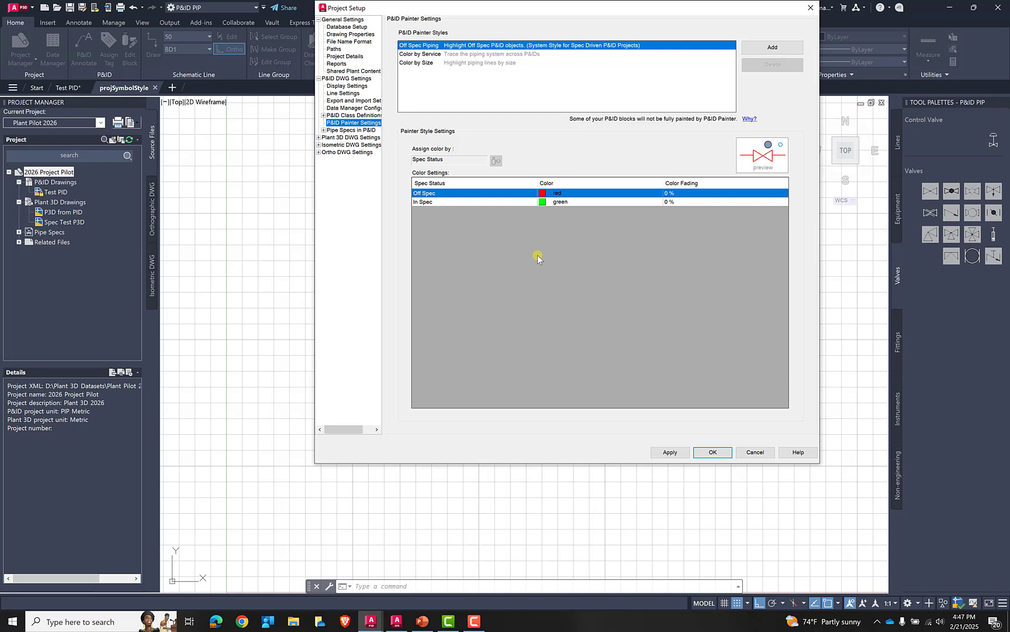
left_click(350, 130)
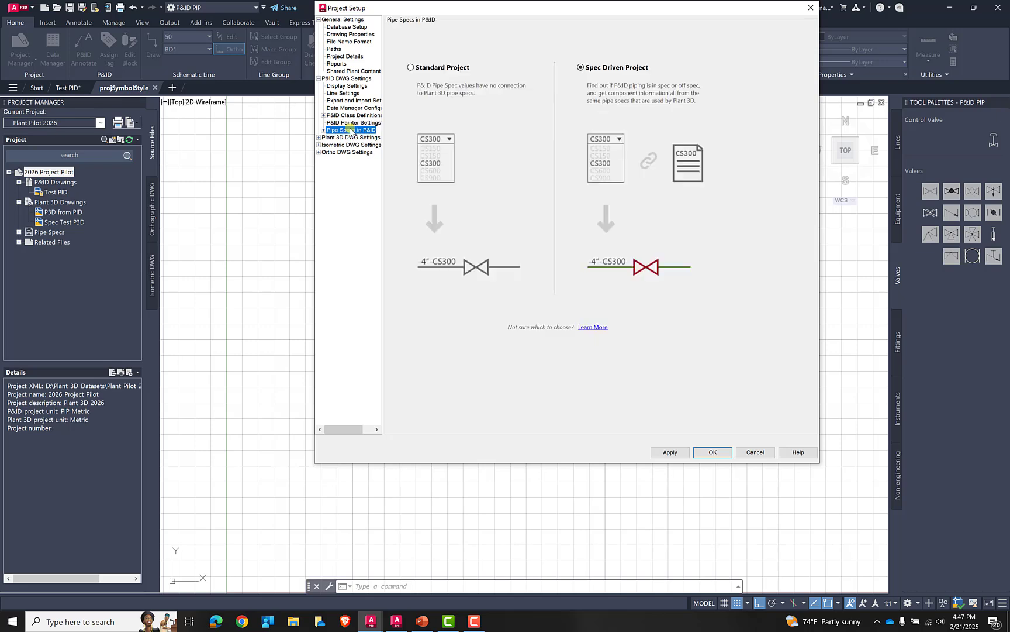
left_click(339, 123)
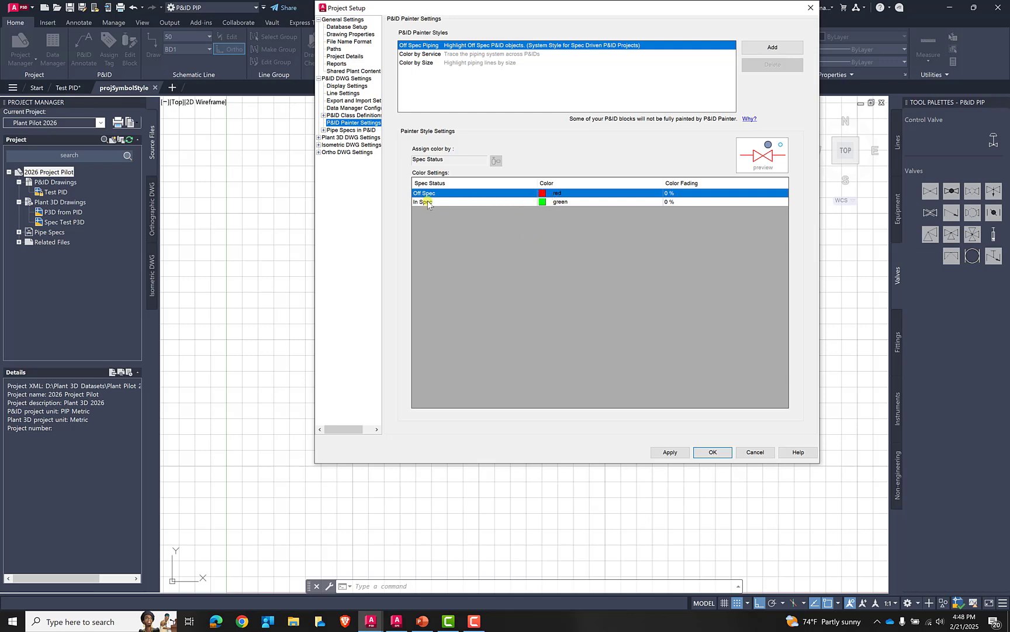
Step: Set the In Spec color of the Off Spec Piping painter style to magenta and apply the project setup
double_click(544, 201)
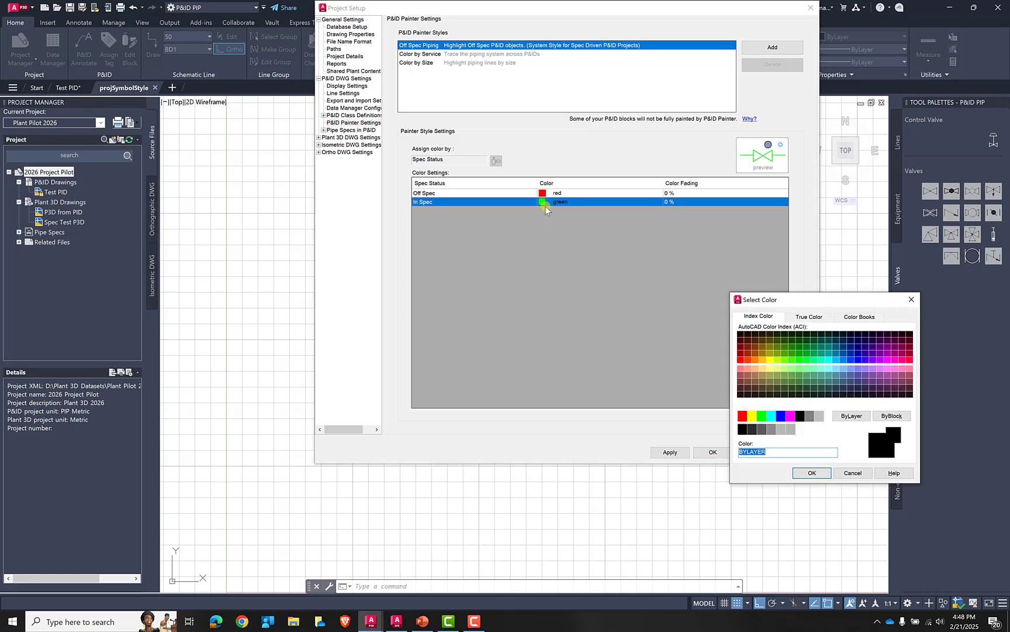
left_click(787, 416)
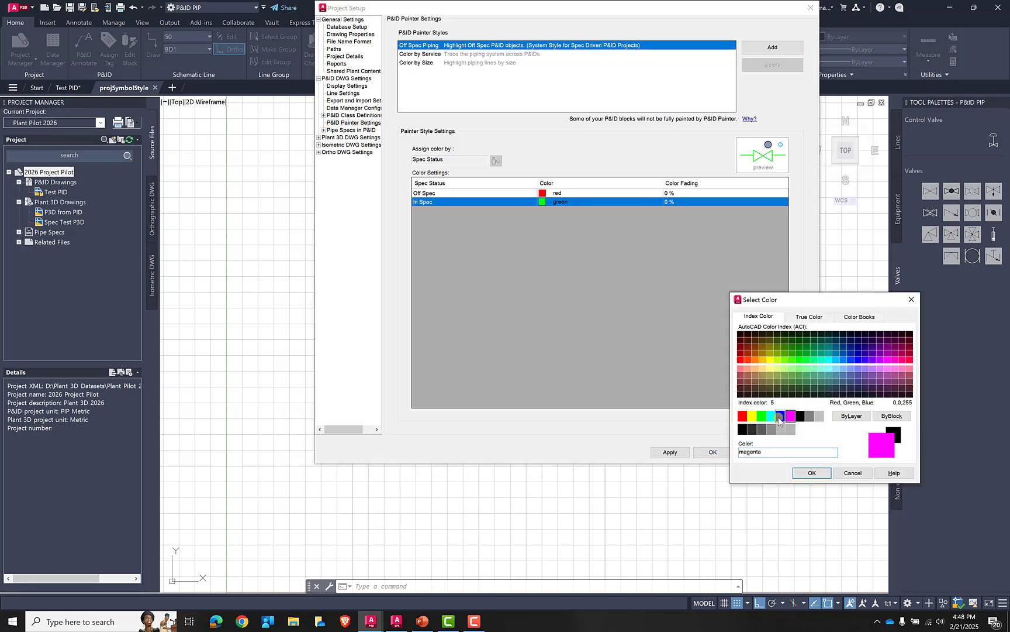
left_click(812, 473)
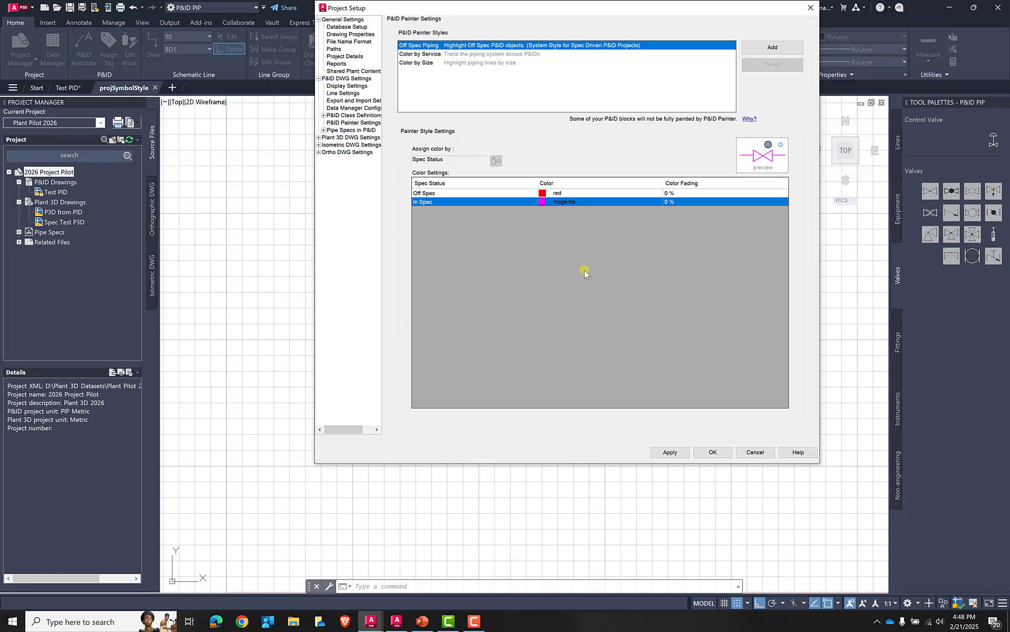
left_click(671, 452)
left_click(711, 452)
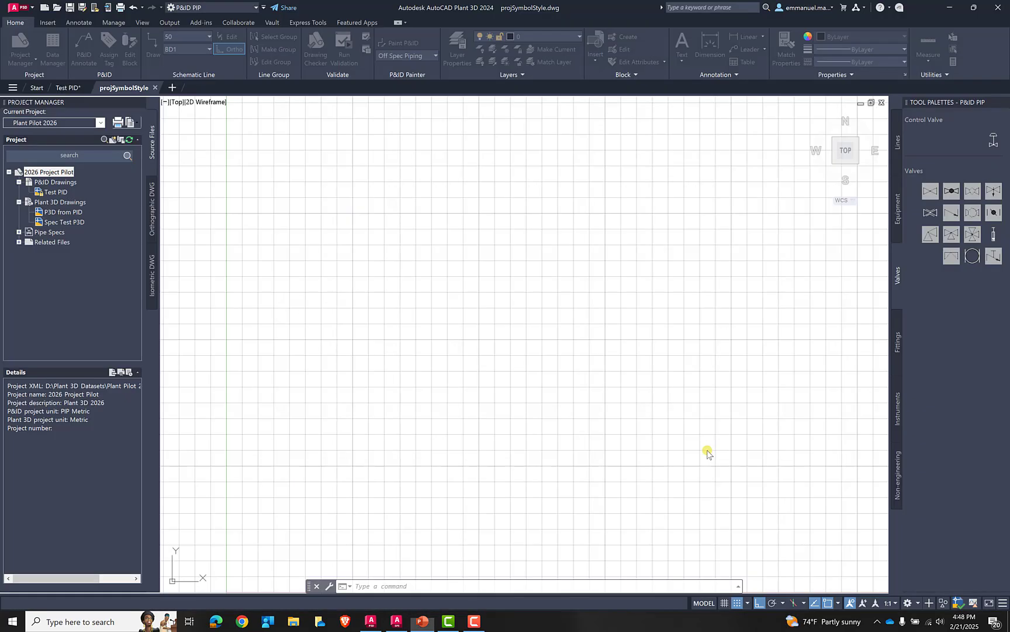
Step: Turn on P&ID painting for the Test PID drawing with the Off Spec Piping style
middle_click_drag(552, 312, 567, 340)
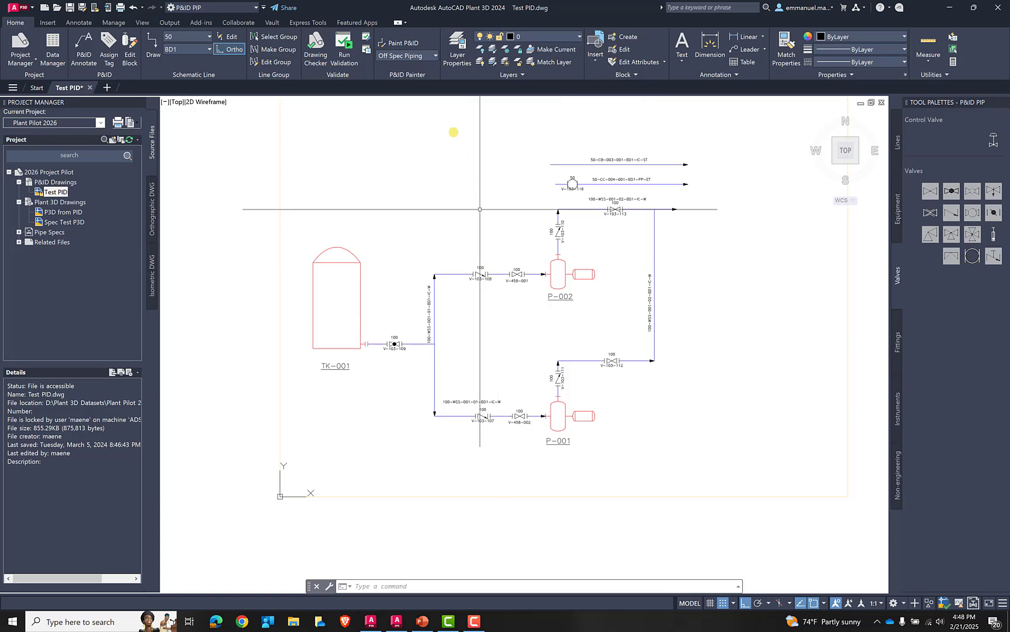
left_click(395, 44)
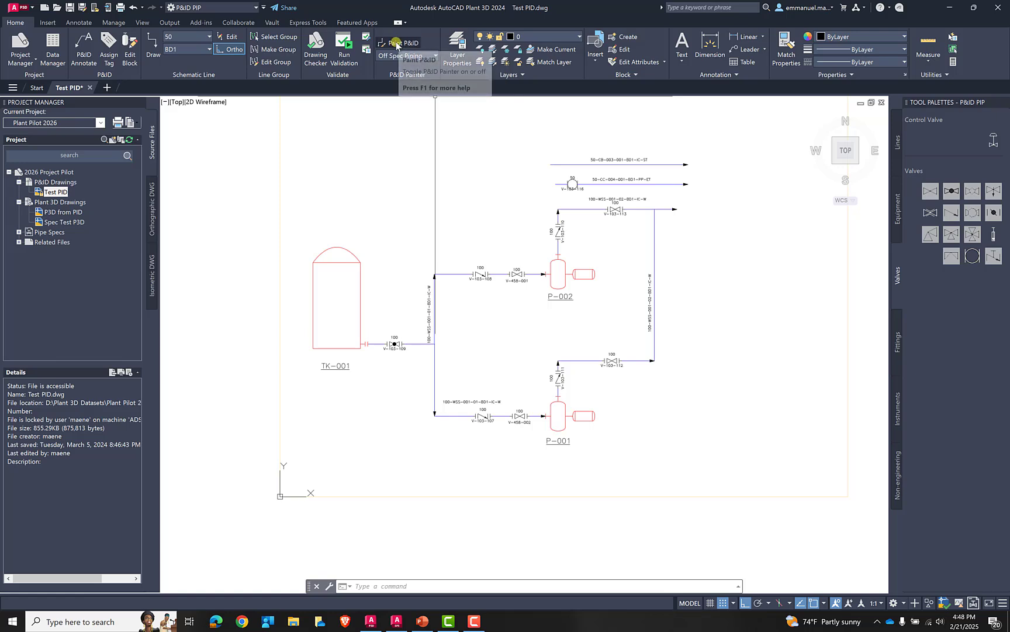
left_click(397, 44)
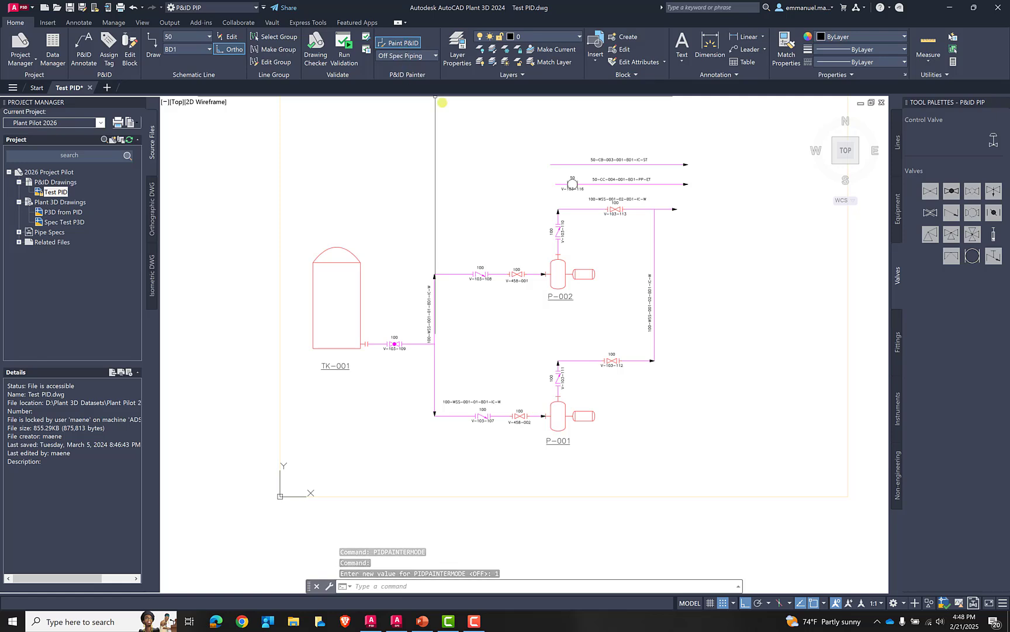
Step: Examine the painted colors of the valves and lines feeding pumps P-001 and P-002, including valve V-458-001
scroll(519, 417, "up", 4)
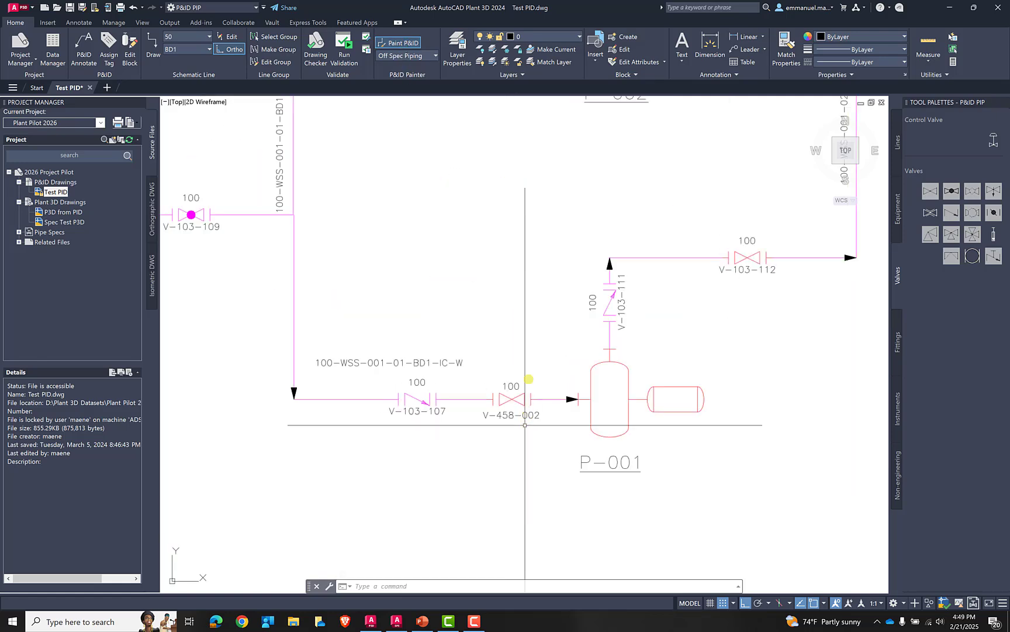
middle_click_drag(584, 478, 674, 333)
scroll(582, 346, "up", 4)
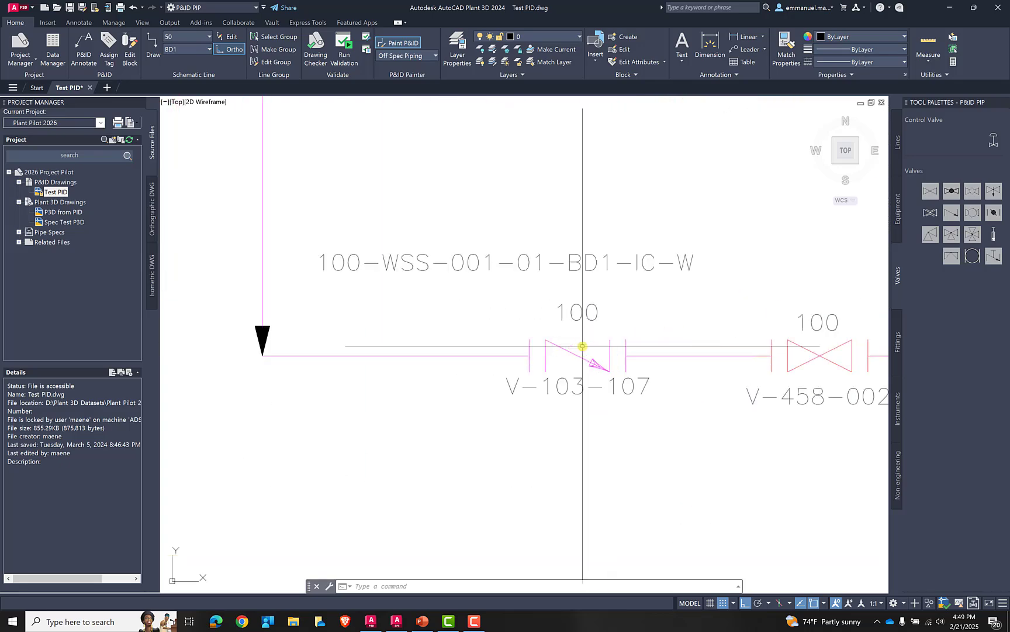
middle_click_drag(581, 346, 400, 267)
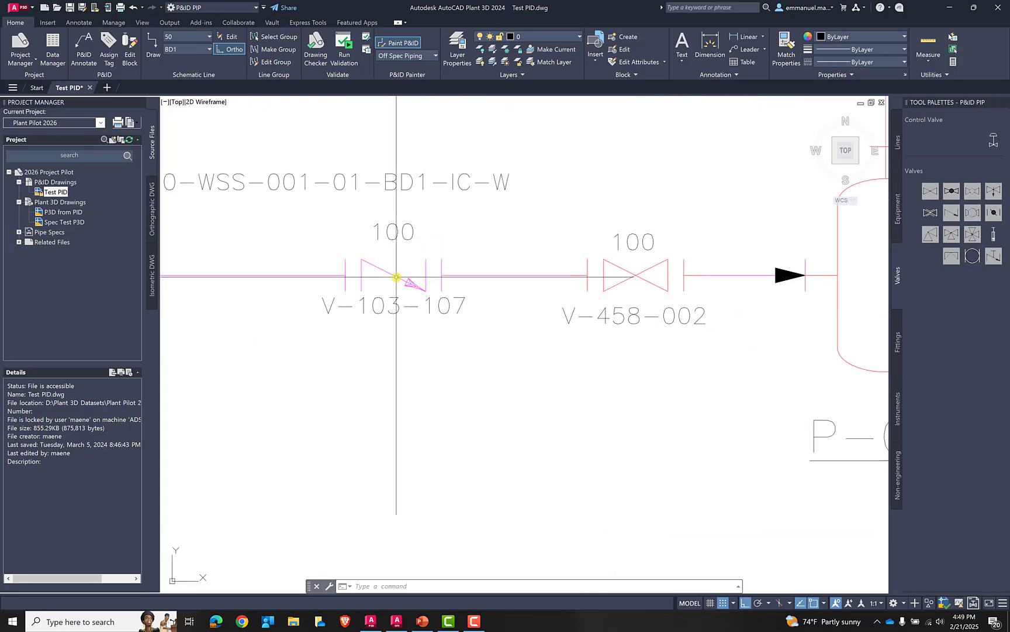
scroll(397, 277, "down", 2)
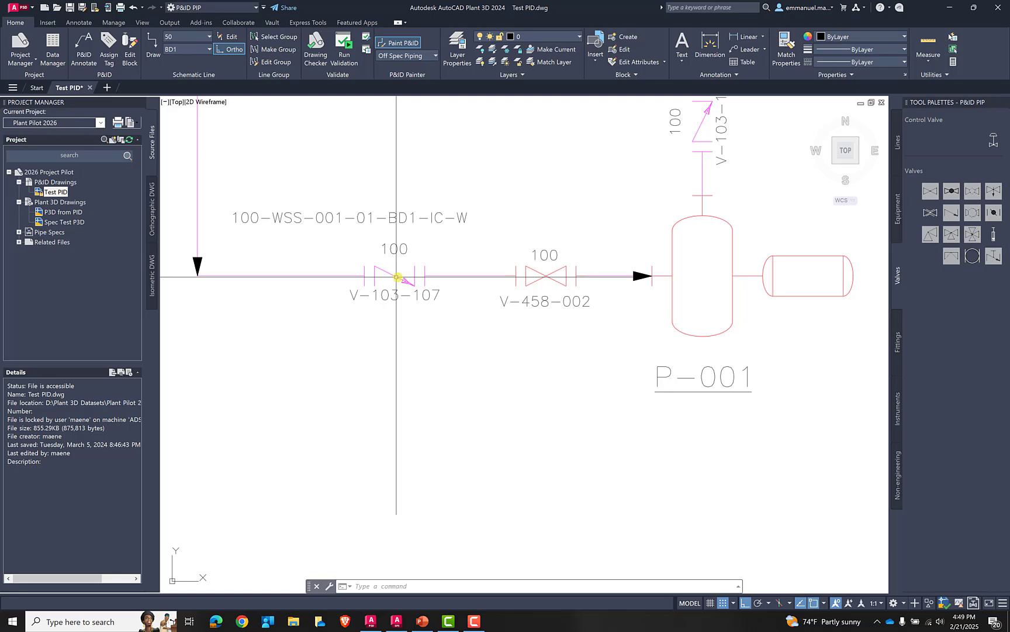
middle_click_drag(544, 270, 536, 297)
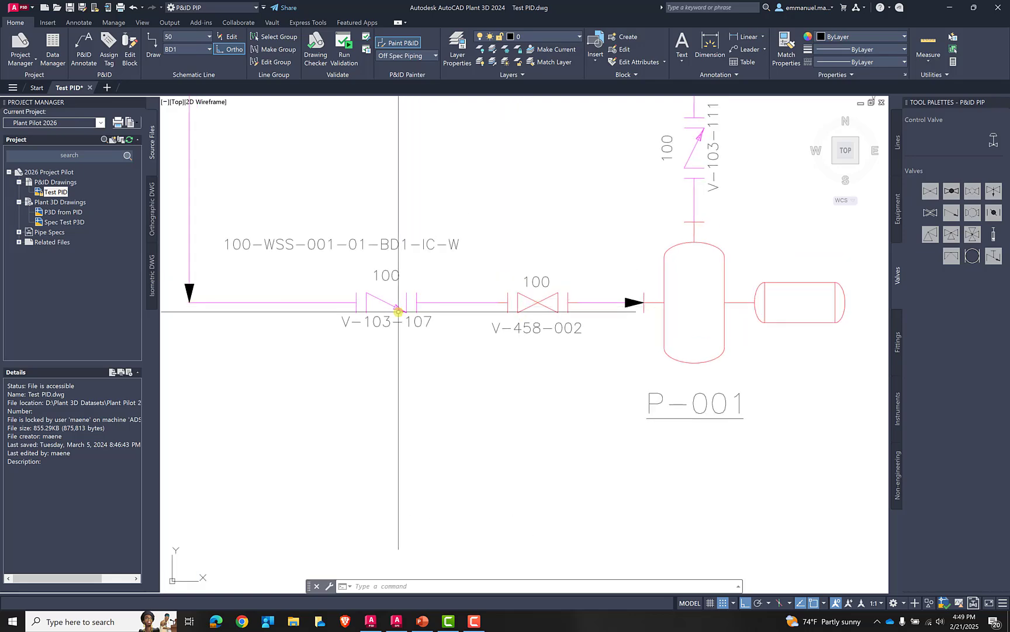
scroll(553, 316, "down", 5)
scroll(537, 343, "up", 3)
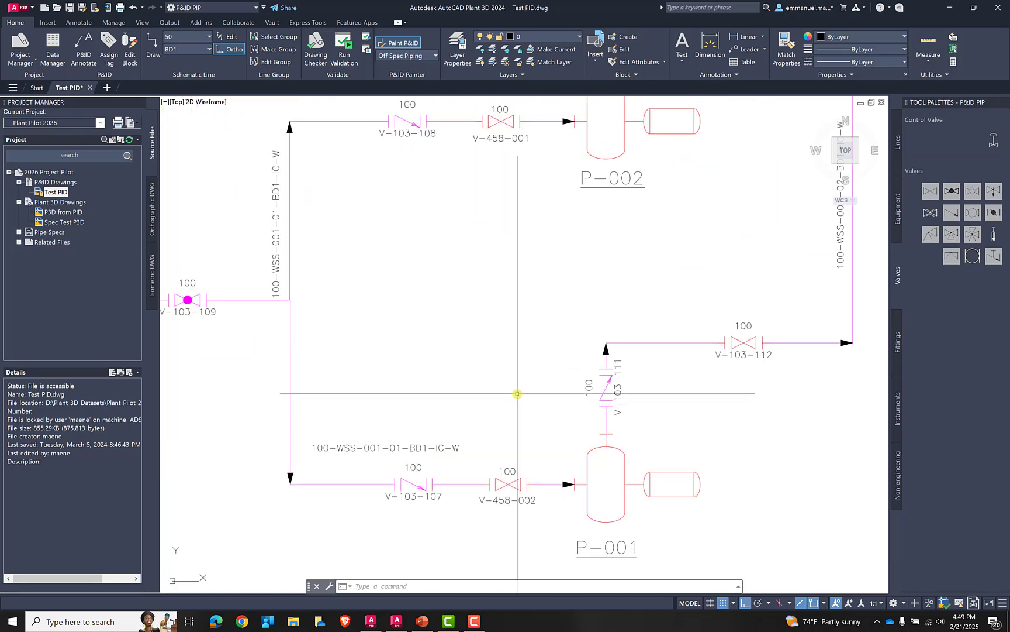
middle_click_drag(518, 409, 543, 529)
middle_click_drag(537, 342, 546, 391)
scroll(537, 283, "up", 2)
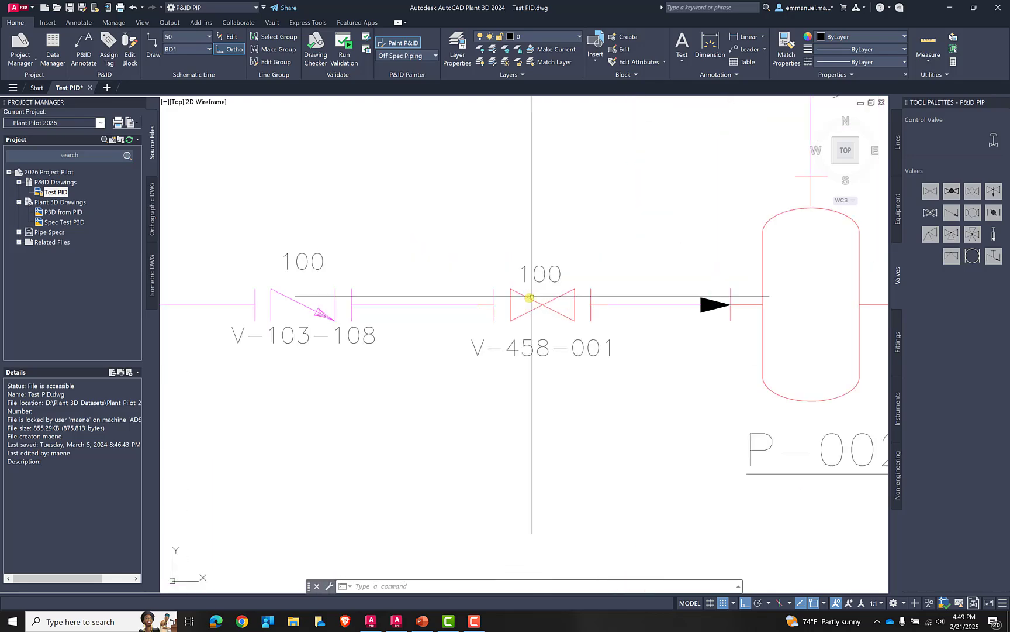
left_click(530, 297)
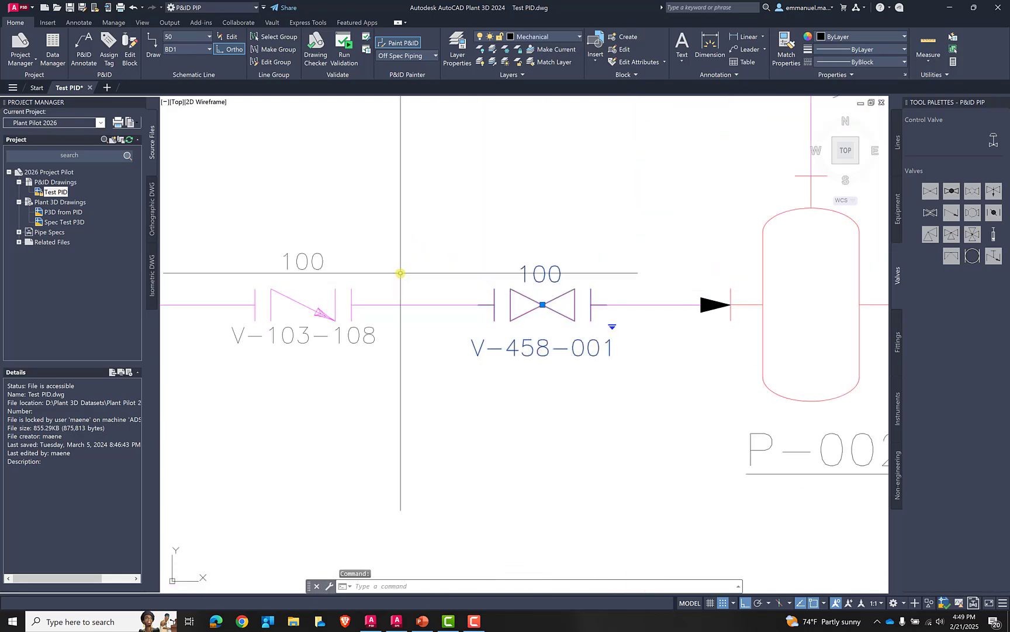
key("Escape")
Step: Review the Off Spec and In Spec colors of the Off Spec Piping painter style in the project setup and leave it unchanged
right_click(329, 199)
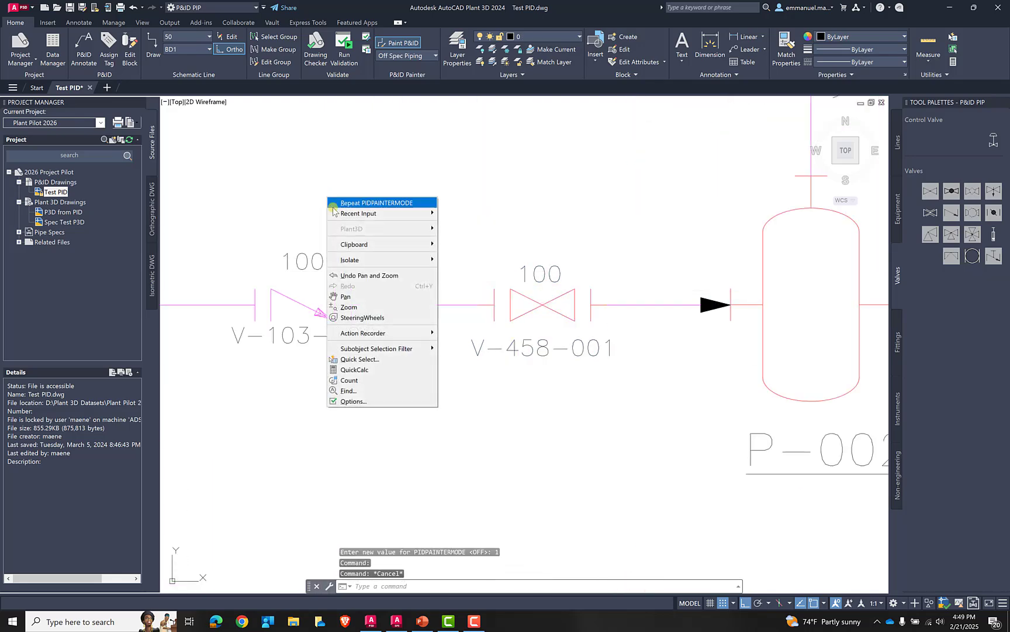
right_click(55, 172)
left_click(89, 305)
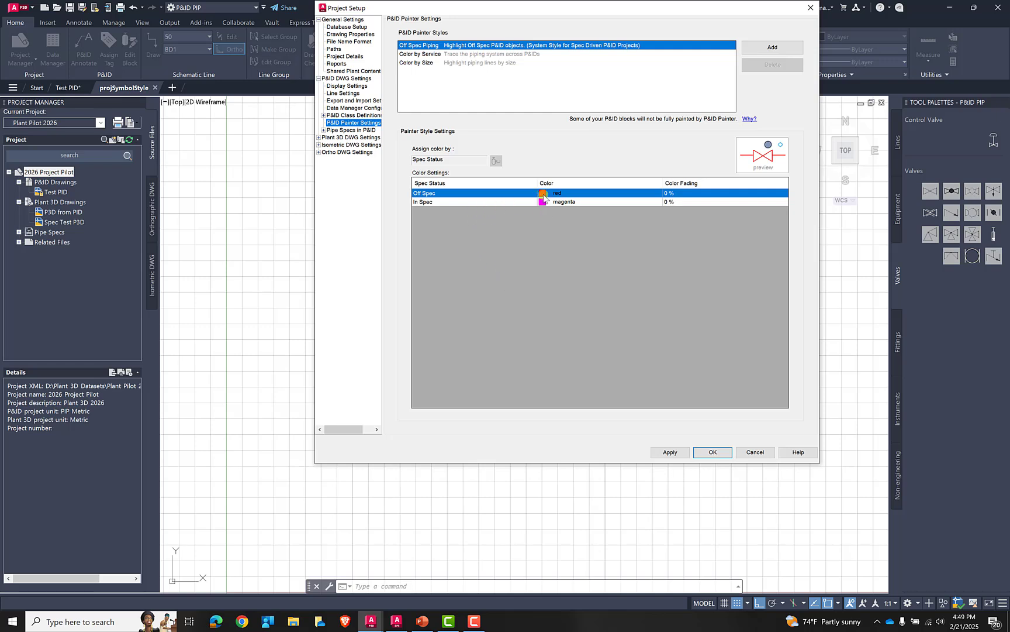
left_click(810, 7)
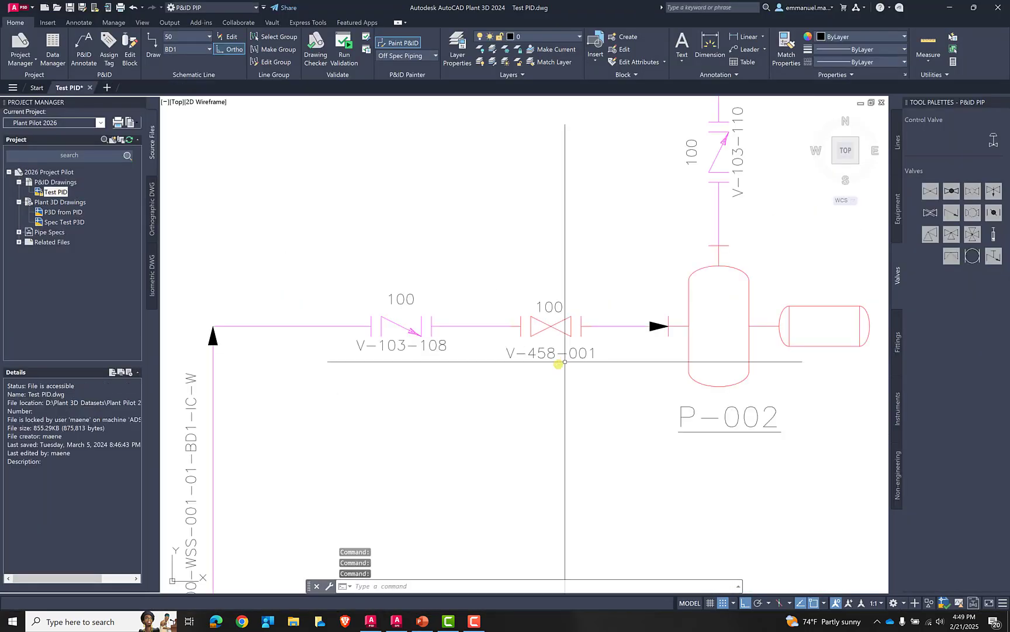
Step: Examine the painted color of globe valve V-103-109 on the line leaving tank TK-001
scroll(563, 363, "down", 2)
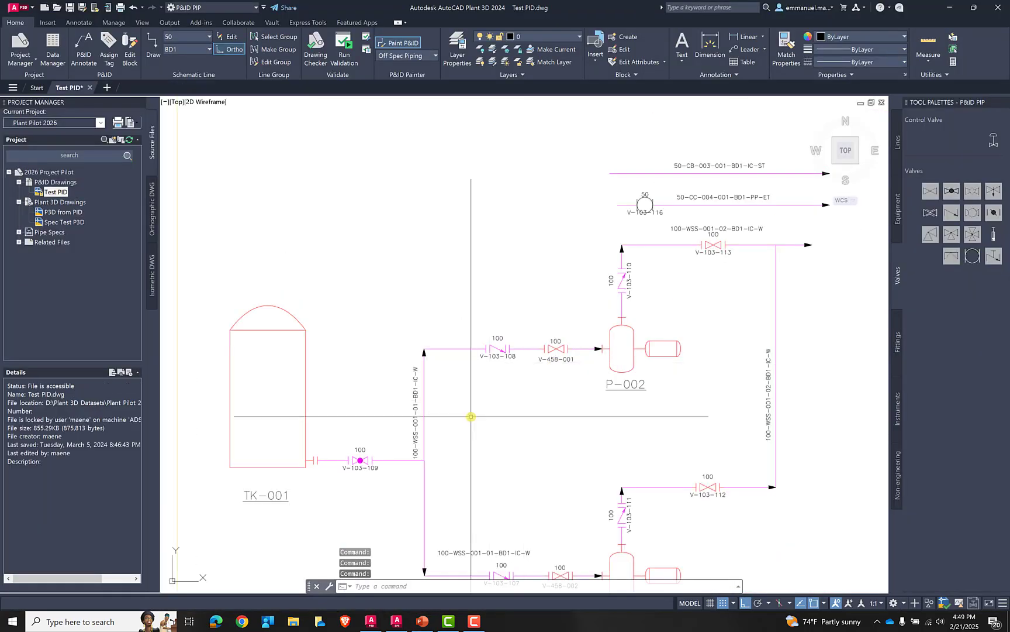
mouse_move(431, 433)
middle_mouse_down()
mouse_move(559, 320)
mouse_move(455, 370)
mouse_move(464, 346)
middle_mouse_up()
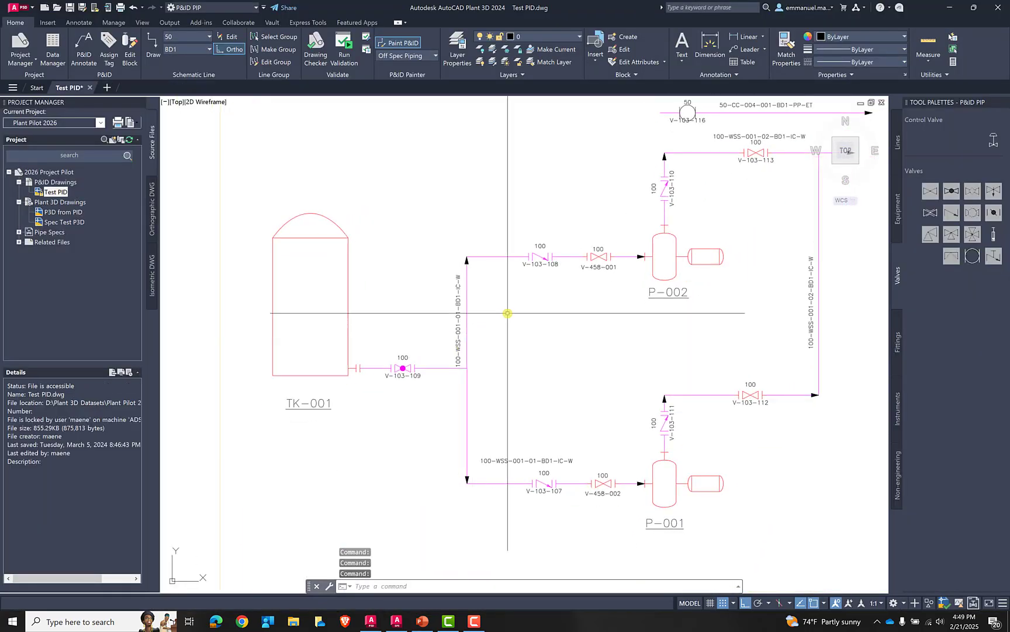
mouse_move(508, 313)
middle_mouse_down()
mouse_move(401, 354)
mouse_move(480, 345)
middle_mouse_up()
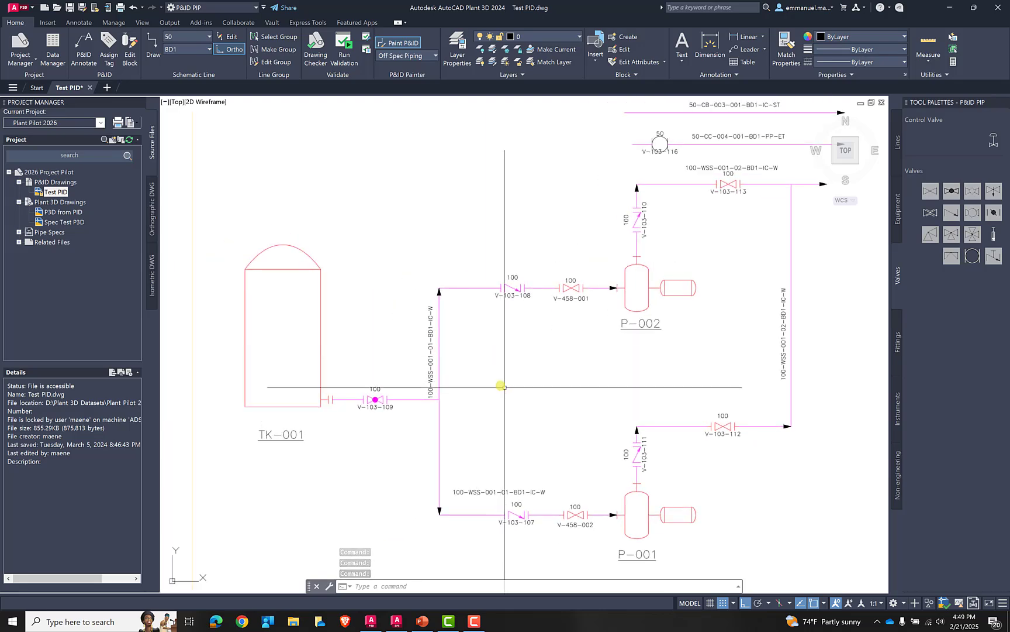
scroll(363, 389, "up", 6)
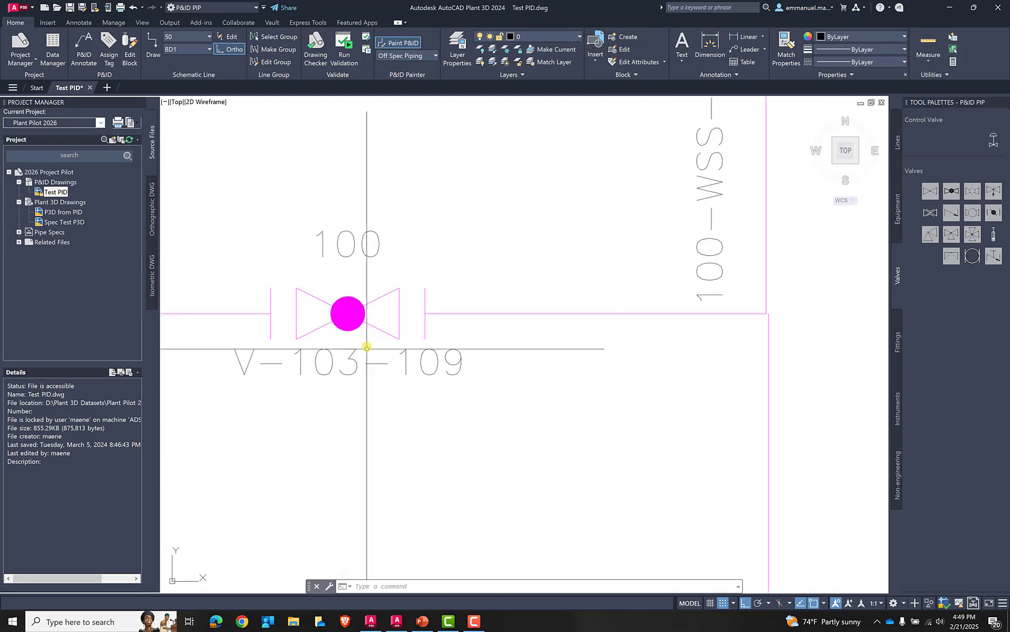
left_click(350, 311)
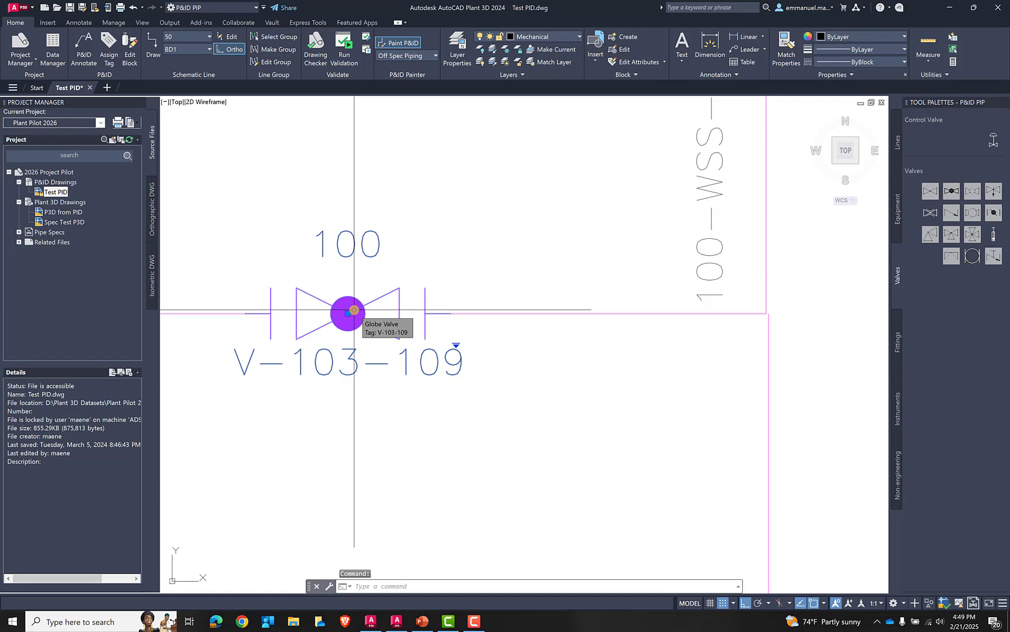
scroll(354, 310, "down", 3)
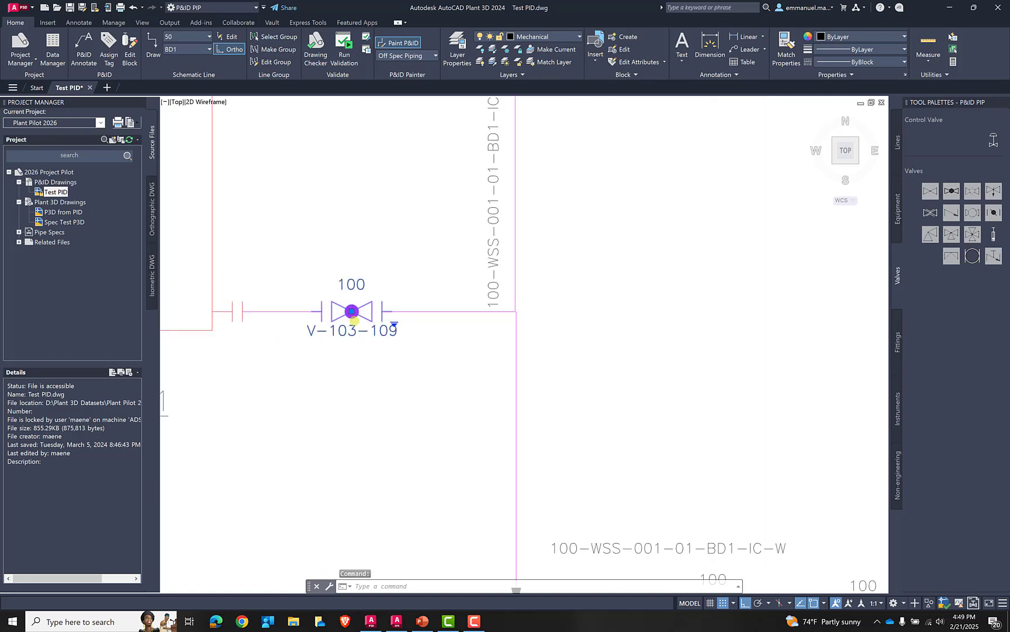
scroll(370, 335, "up", 2)
middle_click_drag(370, 334, 423, 355)
key("Escape")
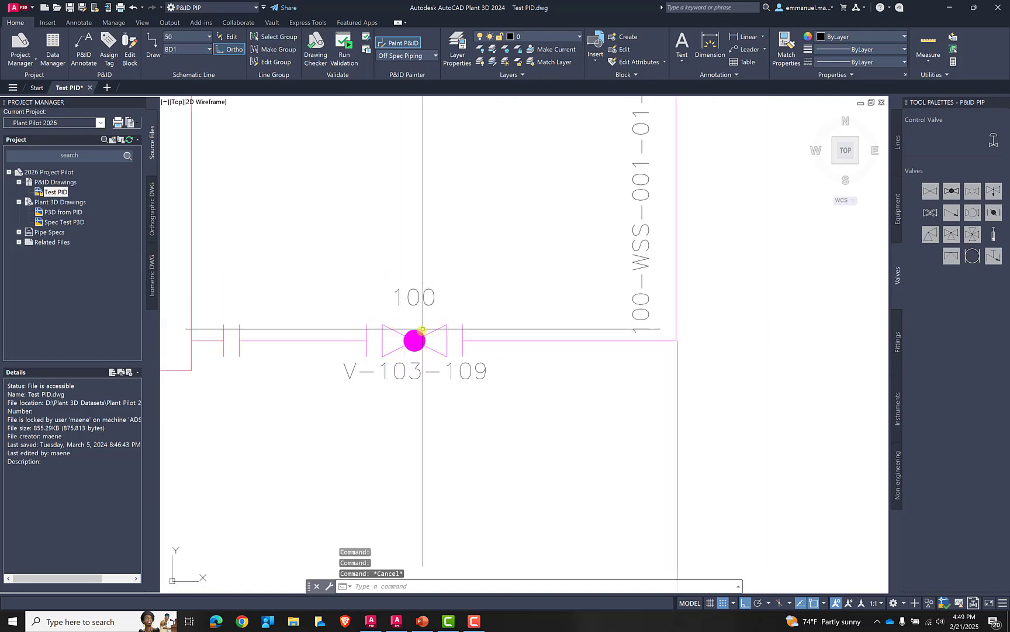
Step: Survey the painted colors of the valves, lines and equipment across the whole Test PID drawing
scroll(451, 379, "down", 5)
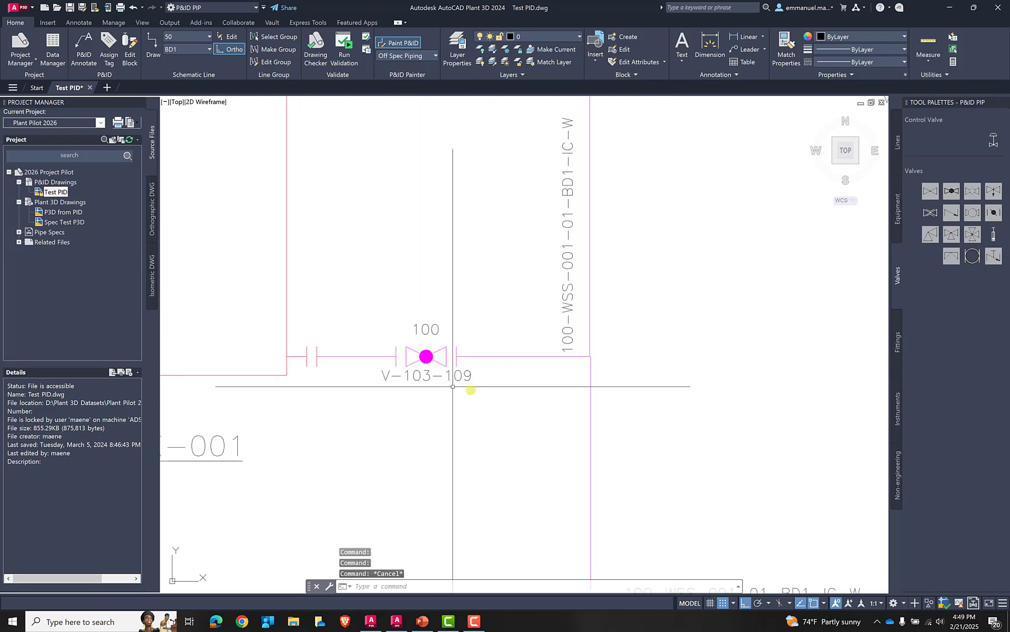
middle_click_drag(546, 370, 383, 390)
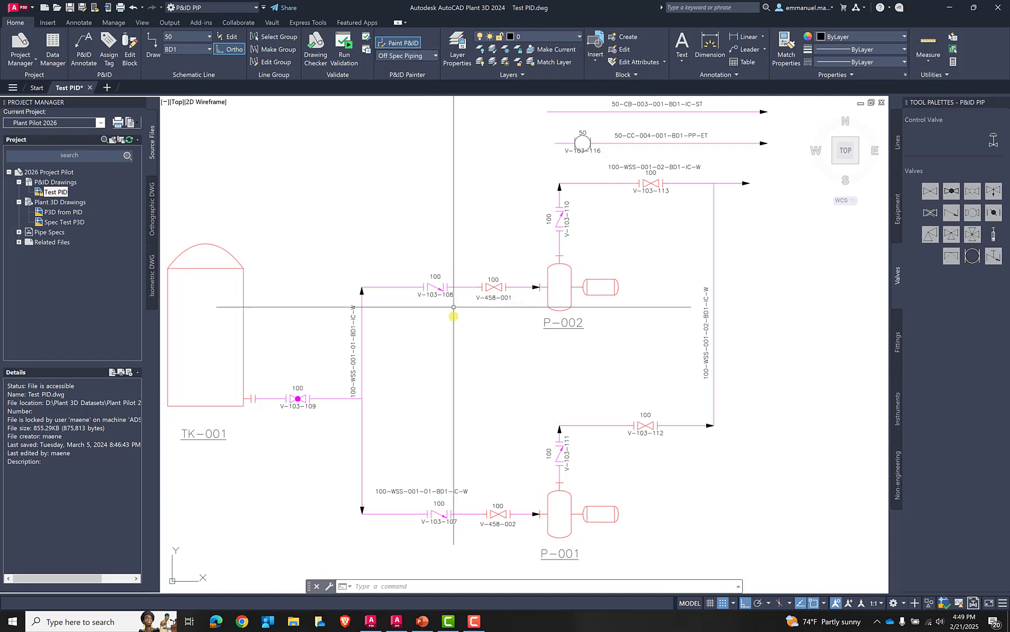
scroll(476, 297, "down", 3)
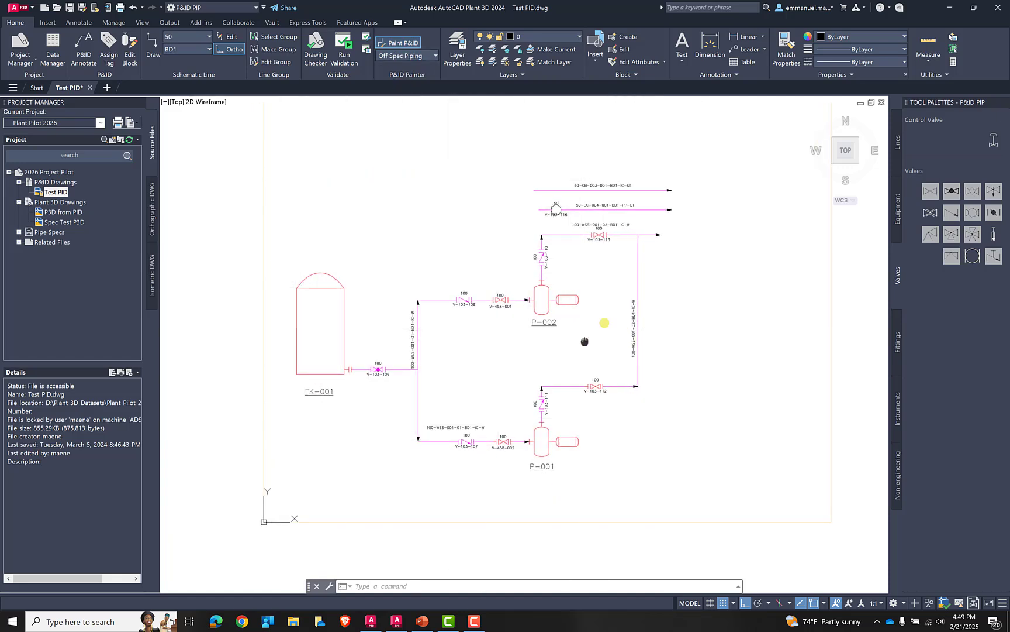
middle_click_drag(579, 326, 600, 277)
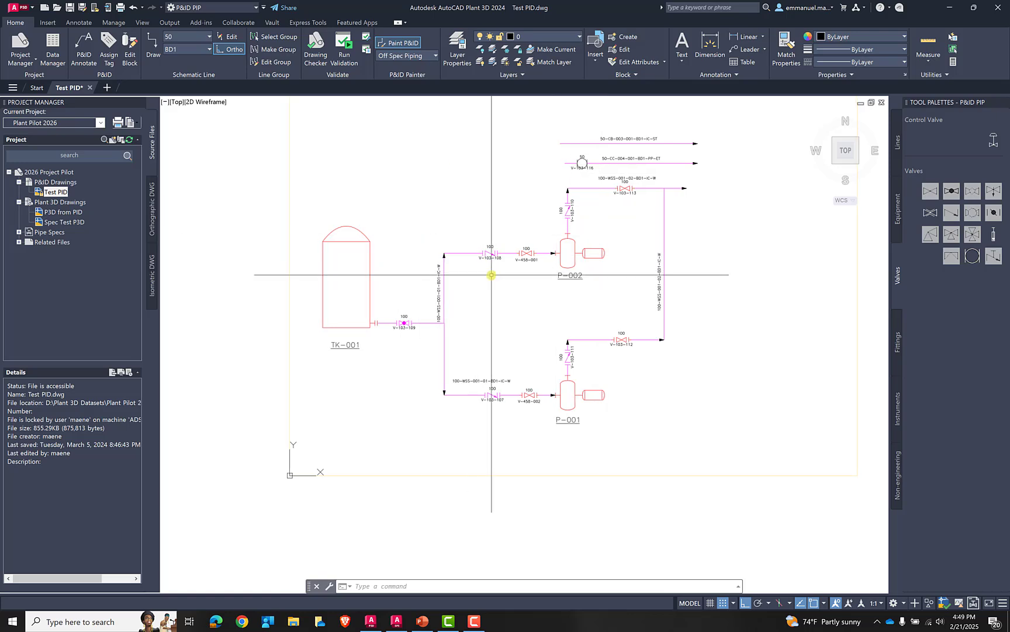
middle_click_drag(494, 277, 483, 298)
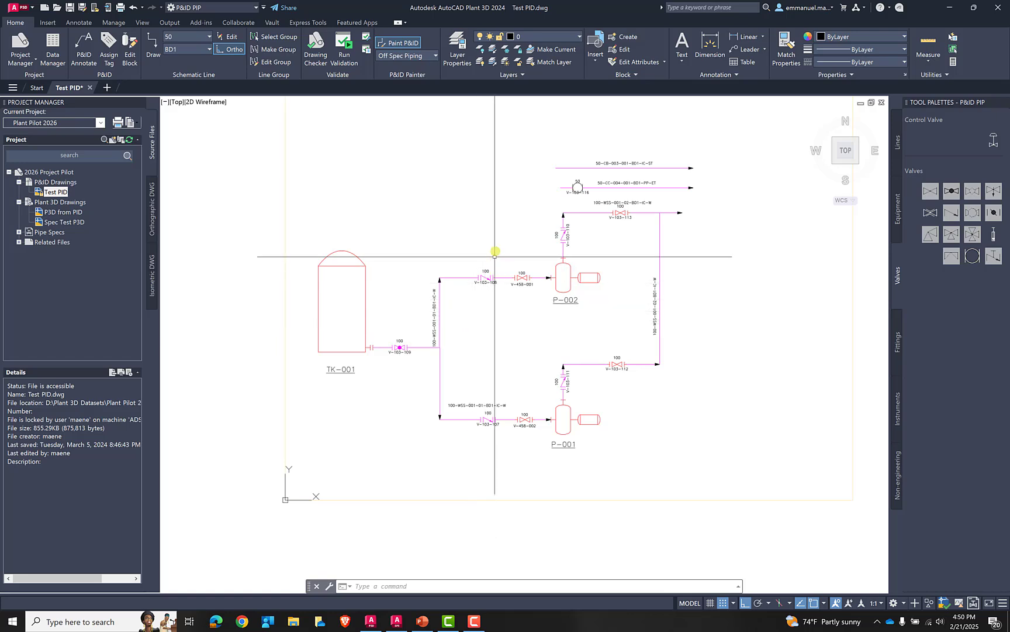
middle_click_drag(497, 249, 492, 245)
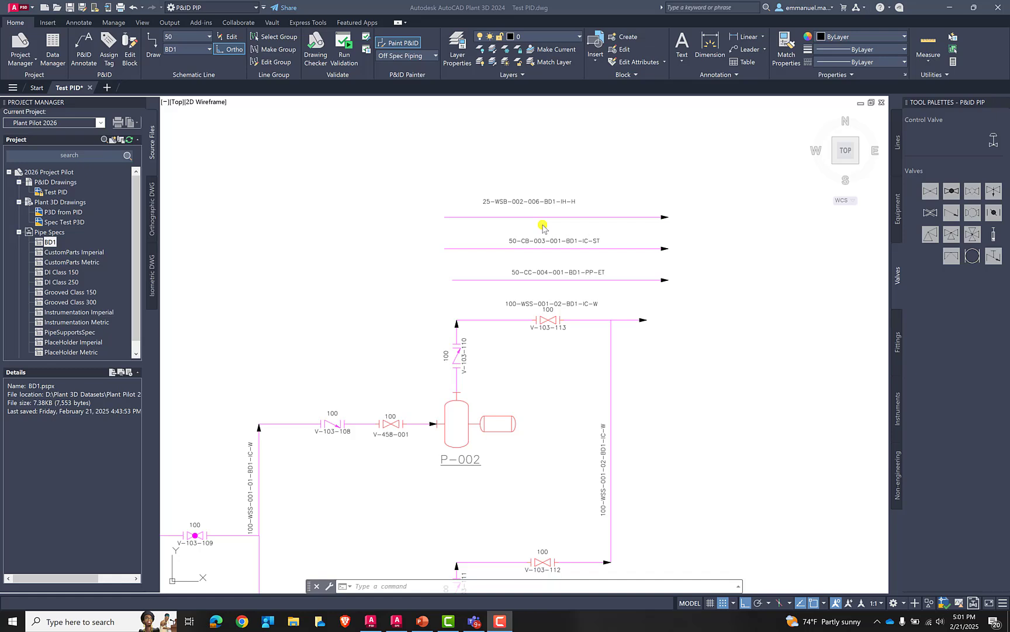
Step: Show the BD1 spec in the Spec Viewer and review the size ranges of its valves
right_click(49, 242)
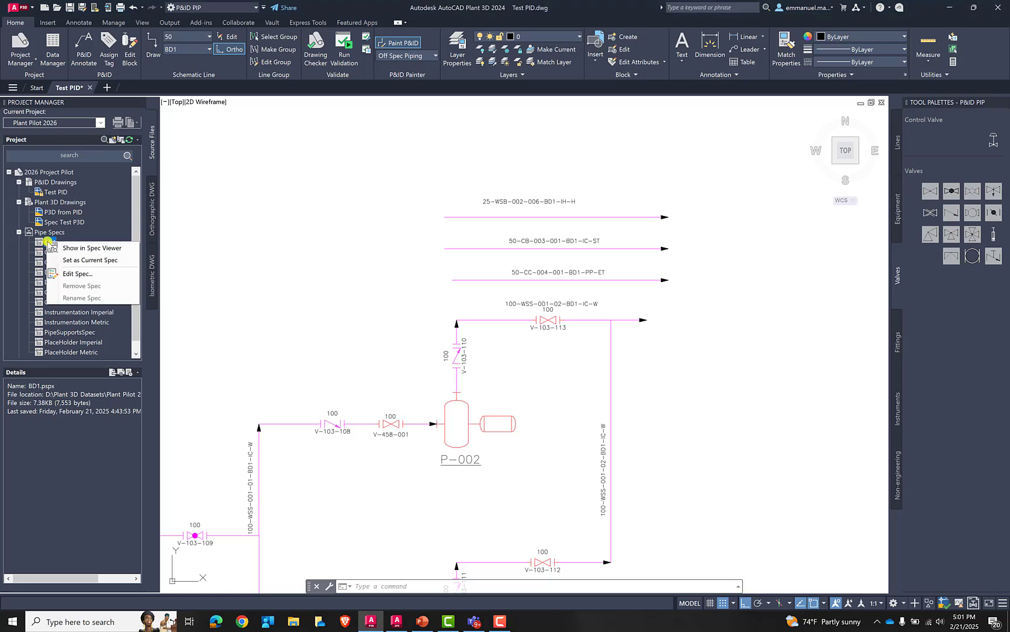
left_click(78, 249)
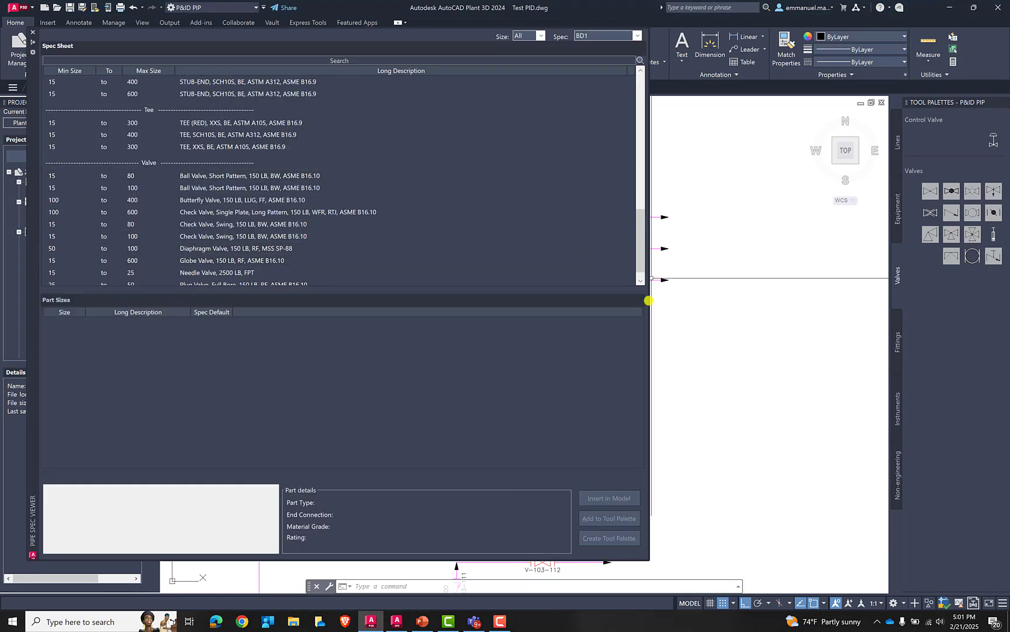
scroll(279, 250, "down", 1)
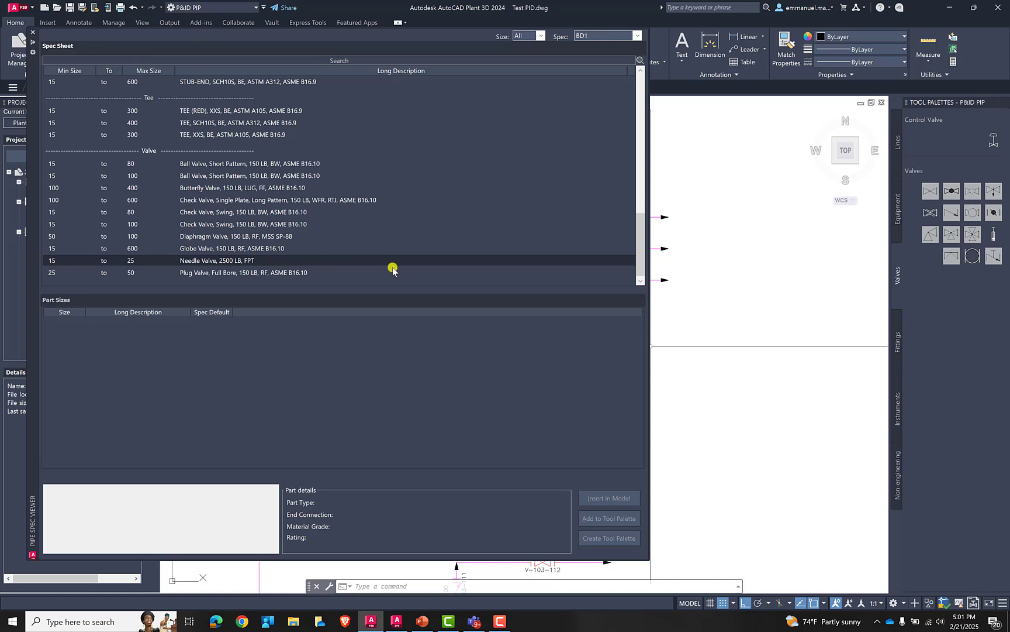
Step: Insert a needle valve on line 50-CB-003-001-BD1-IC-ST
left_click(992, 192)
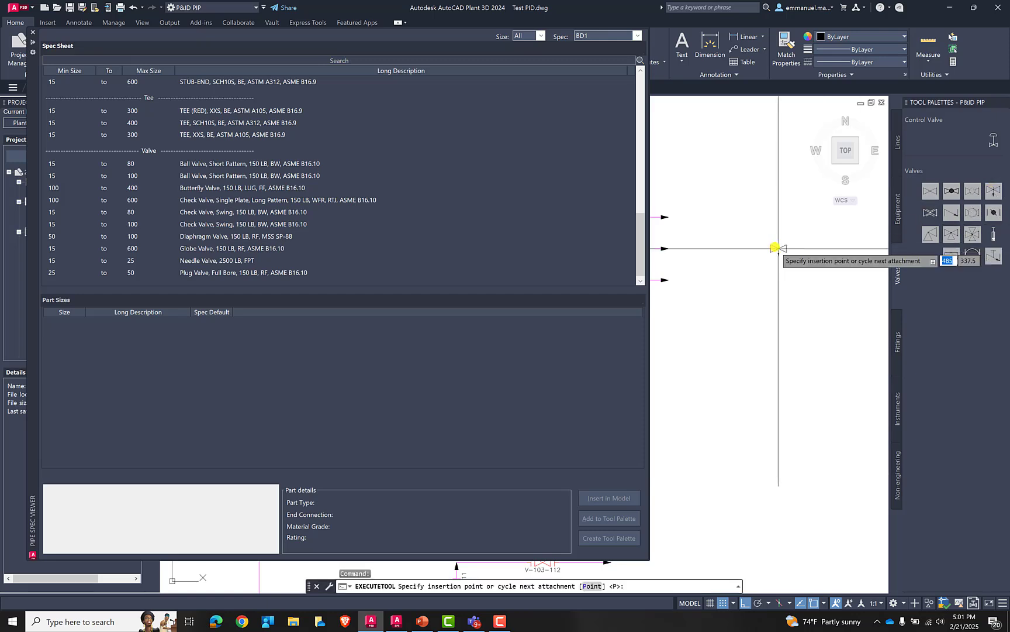
scroll(774, 248, "down", 3)
scroll(762, 250, "up", 4)
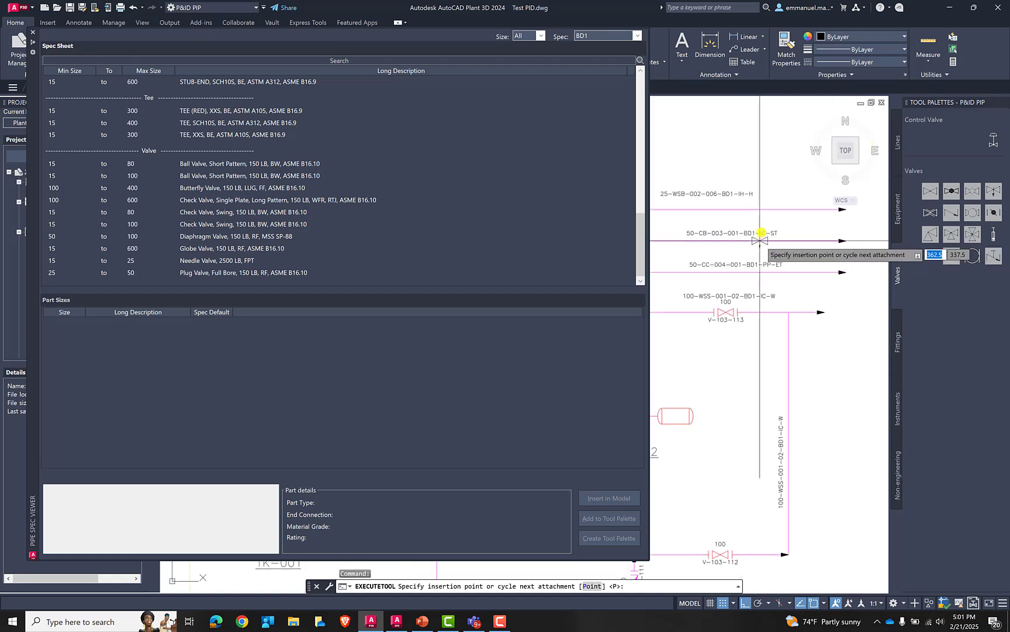
middle_click_drag(739, 224, 782, 235)
scroll(731, 255, "up", 2)
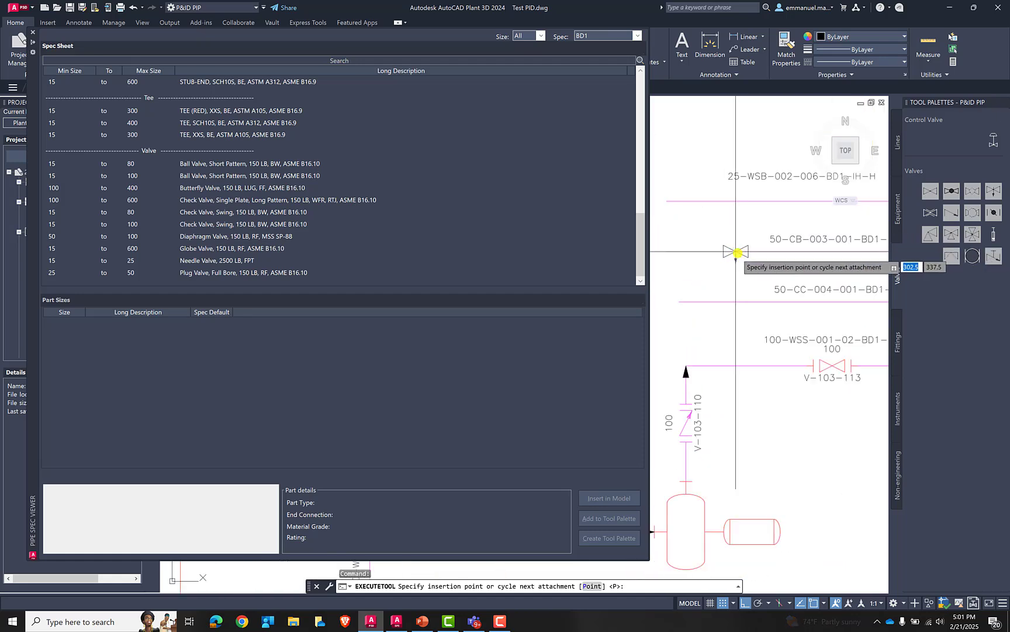
left_click(739, 253)
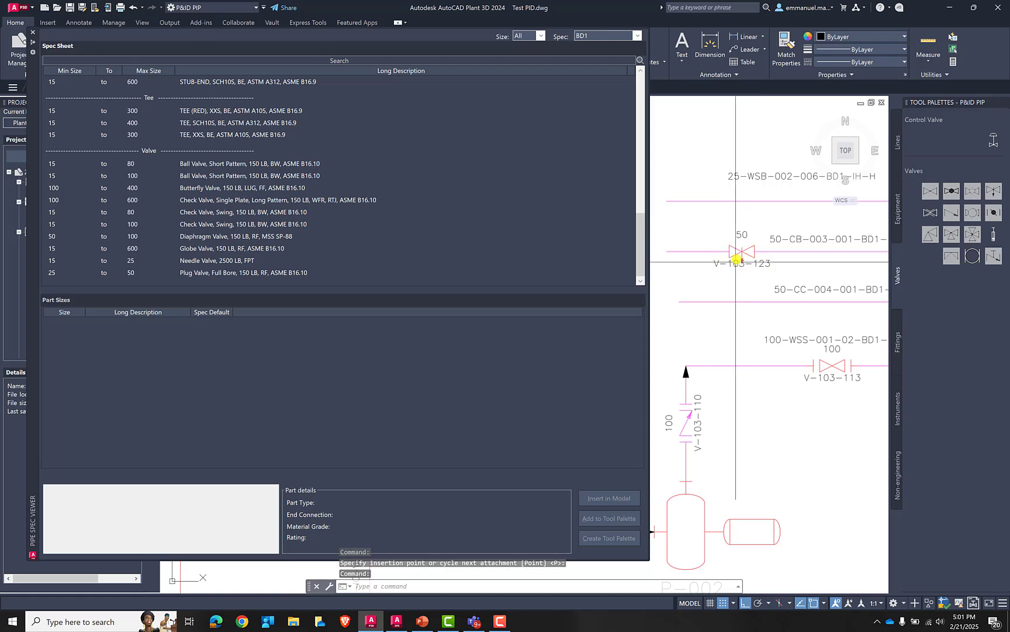
middle_click_drag(744, 257, 729, 261)
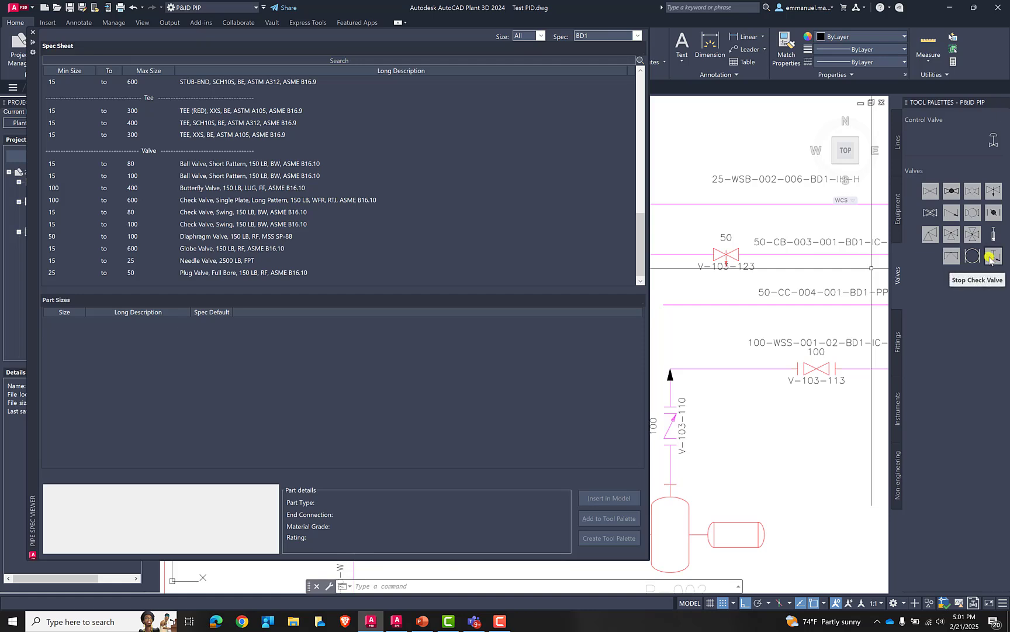
Step: Insert a needle valve near the start of line 25-WSB-002-006-BD1-IH-H
left_click(992, 193)
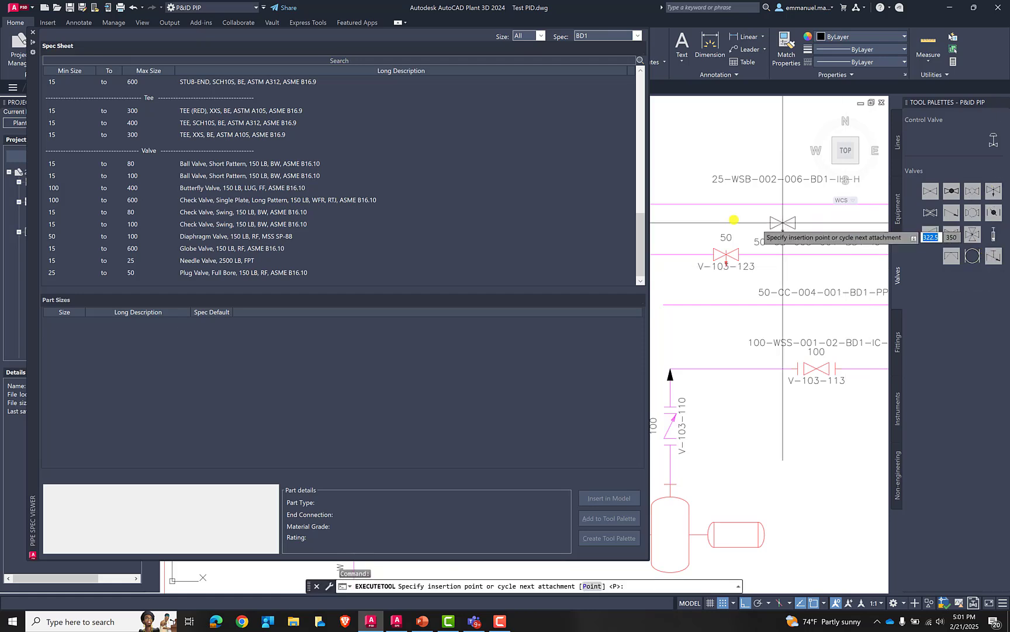
scroll(702, 209, "down", 2)
scroll(702, 209, "up", 5)
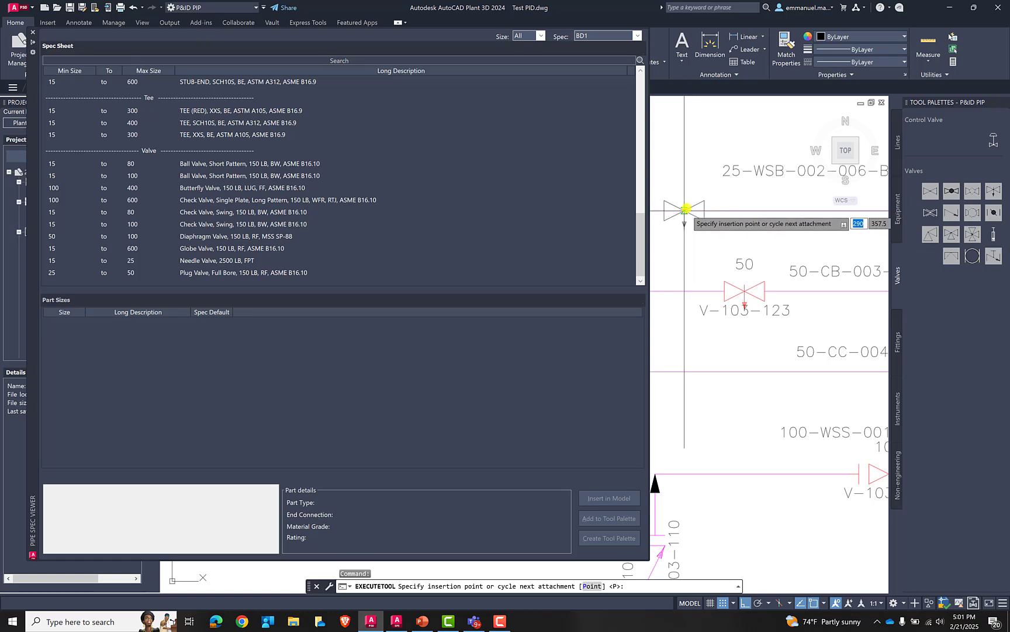
left_click(687, 208)
scroll(685, 208, "down", 2)
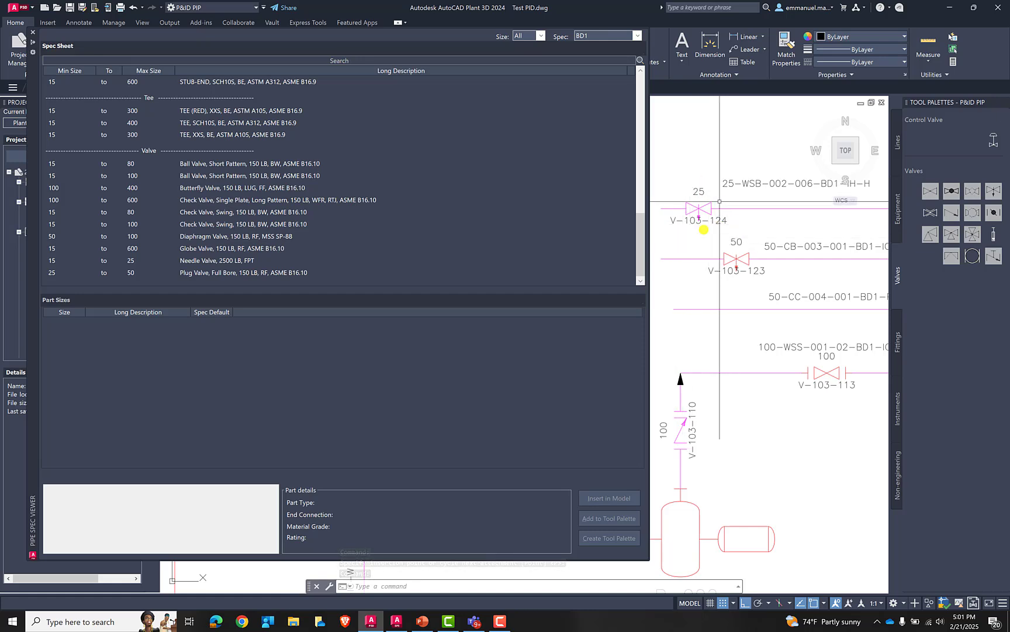
scroll(713, 217, "down", 2)
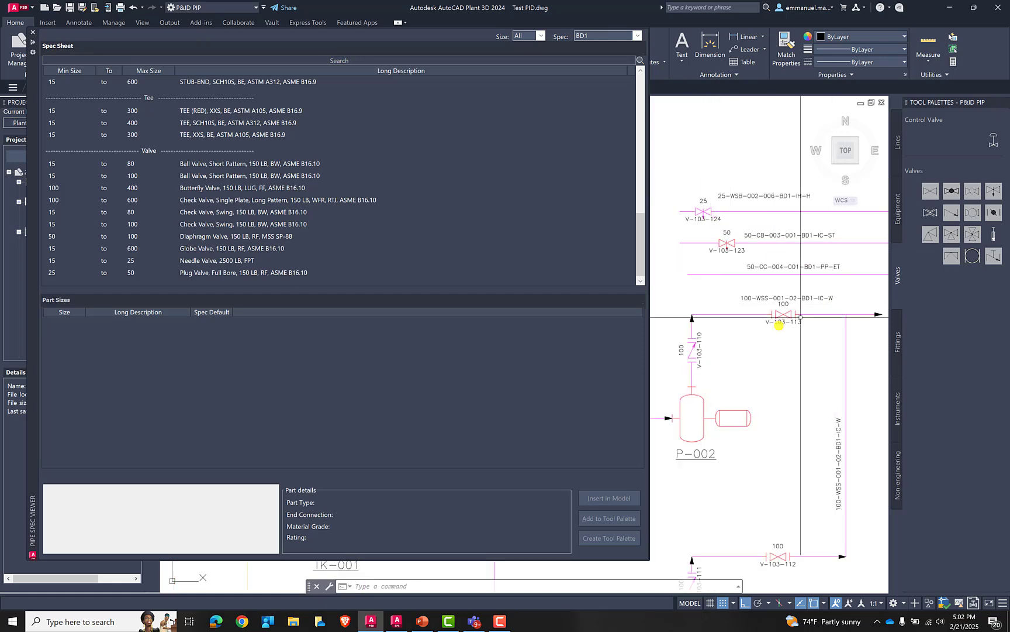
Step: Insert the valve whose symbol has crossed double chevrons on line 50-CC-004-001-BD1-PP-ET, near its arrow end
mouse_move(762, 323)
middle_mouse_down()
mouse_move(739, 308)
mouse_move(628, 311)
middle_mouse_up()
middle_click_drag(756, 276, 815, 275)
scroll(760, 276, "down", 1)
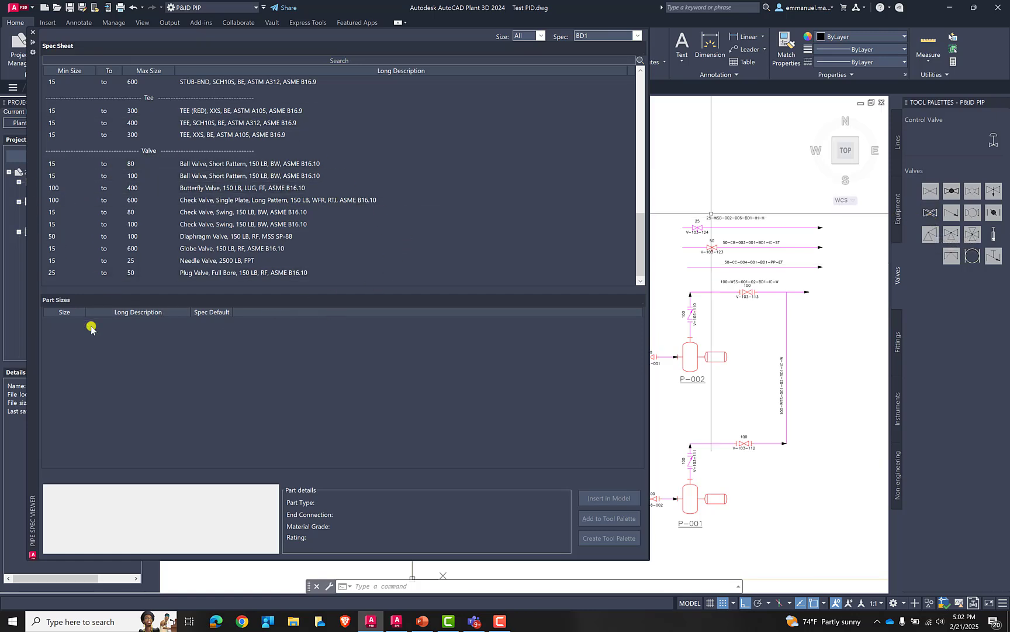
left_click(931, 212)
scroll(787, 268, "up", 4)
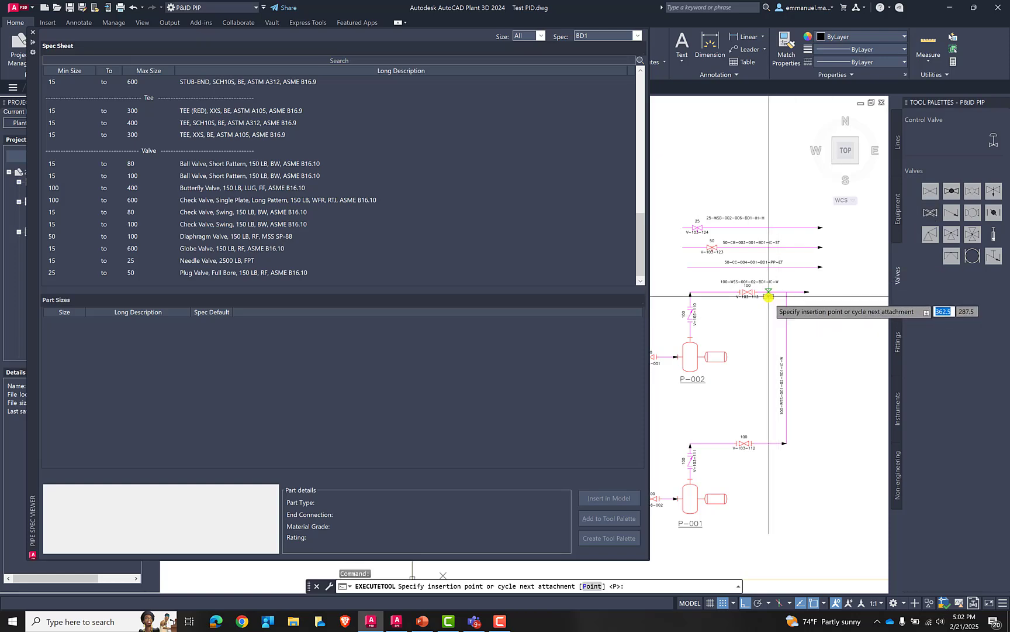
scroll(786, 265, "up", 3)
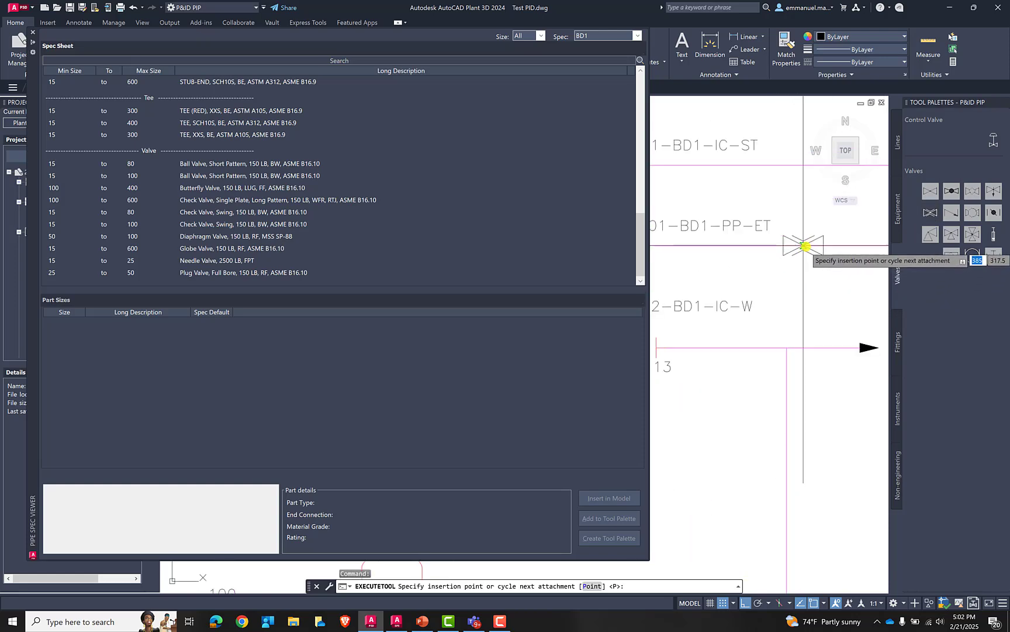
left_click(805, 246)
Step: Compare the painted color of the valve on line 50-CC-004-001-BD1-PP-ET with the needle valves on the lines above it
scroll(806, 246, "down", 3)
scroll(808, 260, "up", 2)
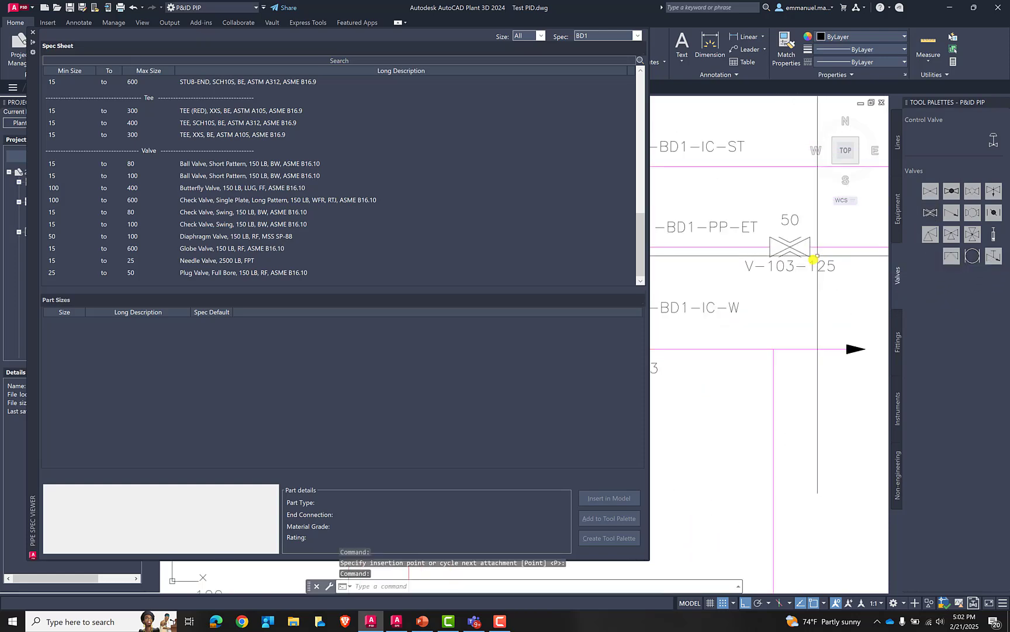
scroll(810, 268, "down", 3)
scroll(809, 268, "up", 4)
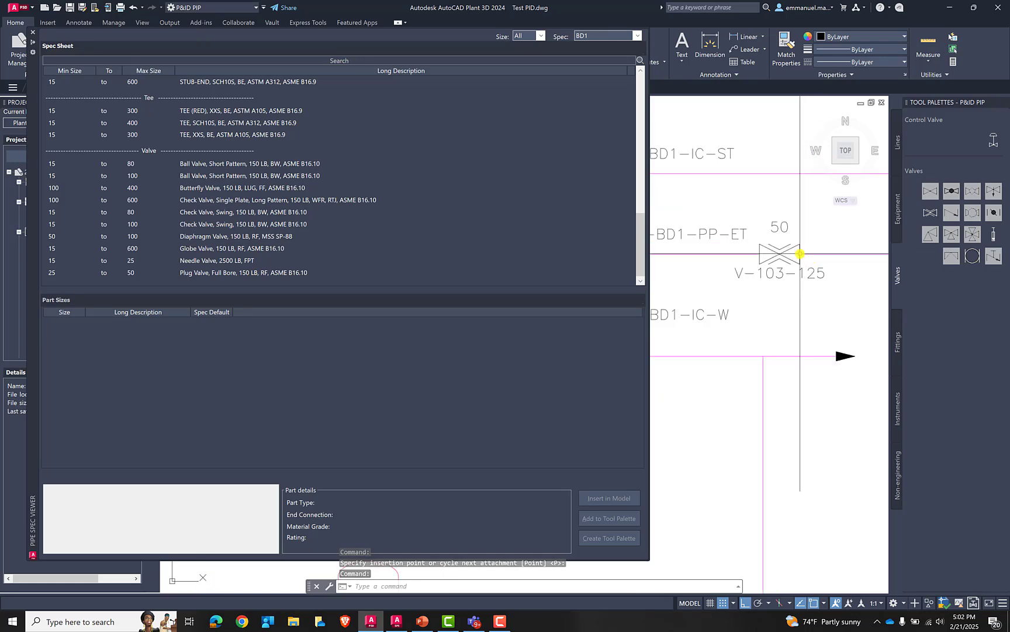
scroll(801, 232, "down", 2)
scroll(803, 235, "up", 2)
scroll(796, 281, "down", 4)
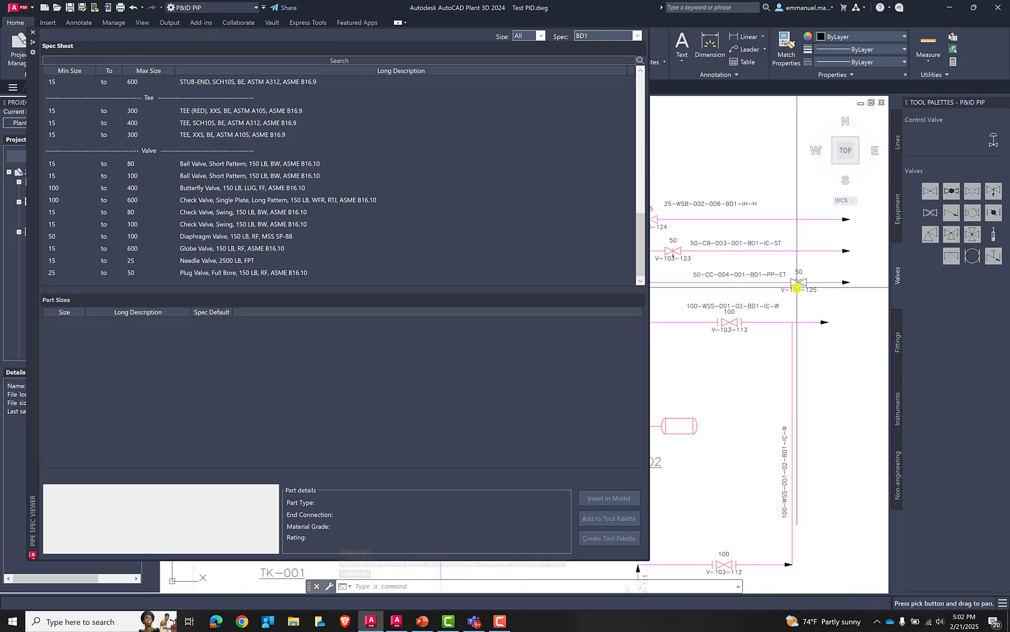
middle_click_drag(794, 290, 820, 282)
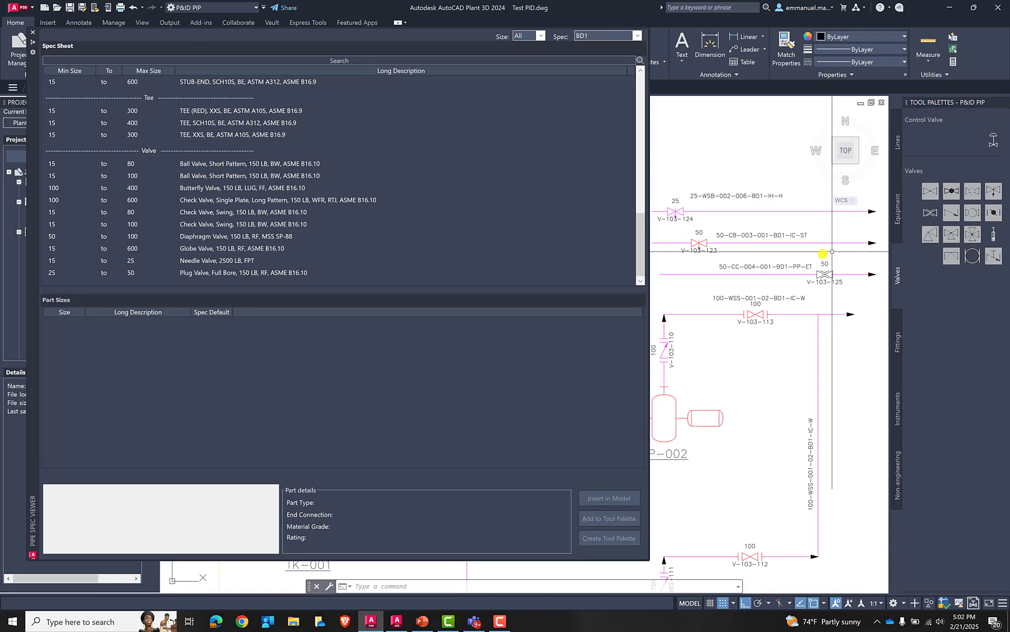
Step: Collapse the Pipe Spec Viewer and examine the painted valve colors on the lines around pump P-002
scroll(843, 274, "up", 2)
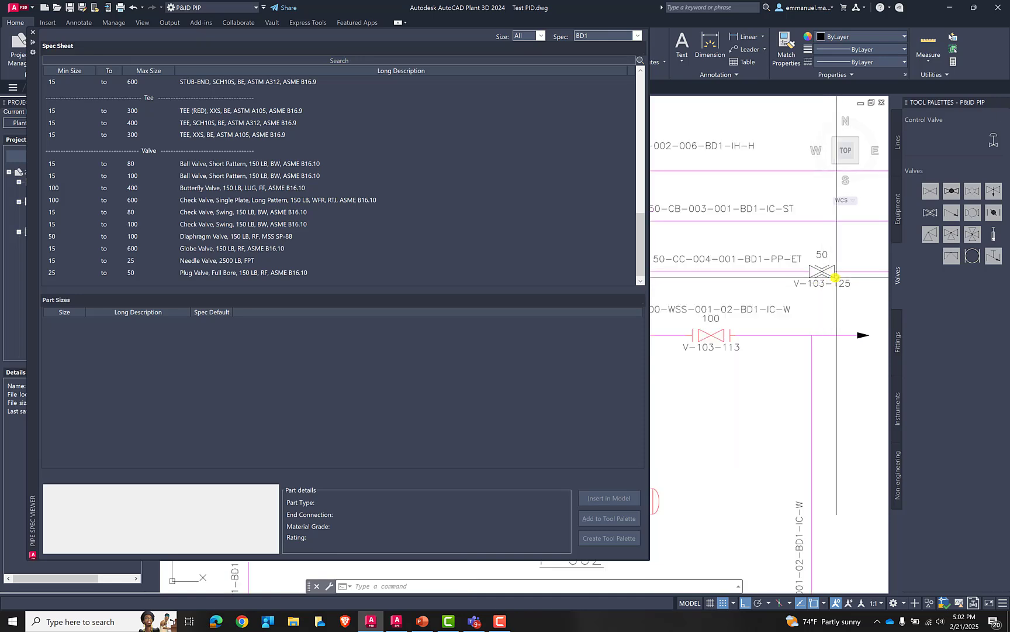
scroll(826, 283, "down", 5)
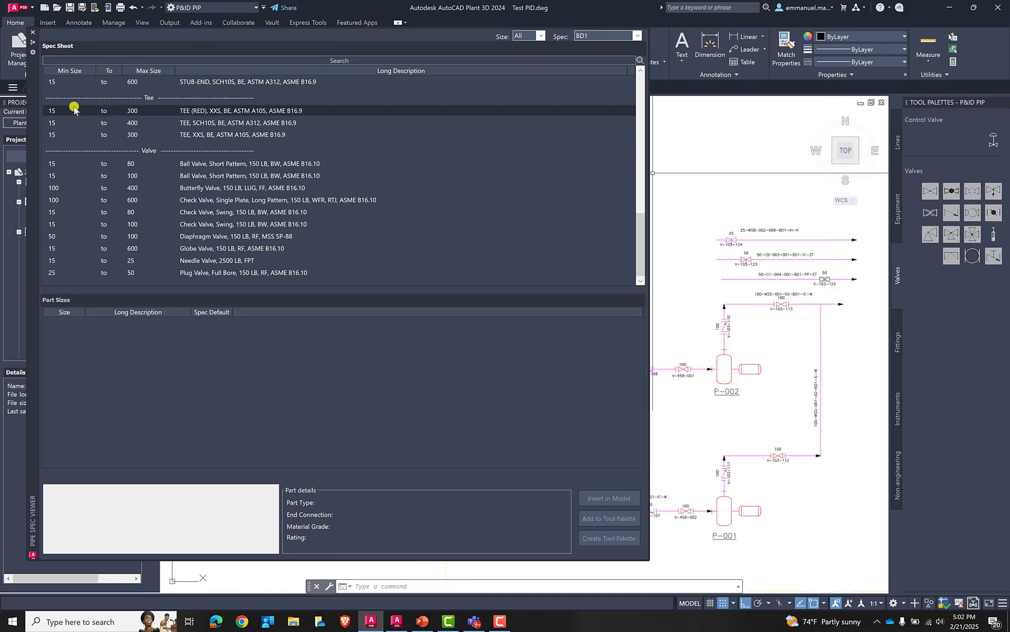
left_click(34, 43)
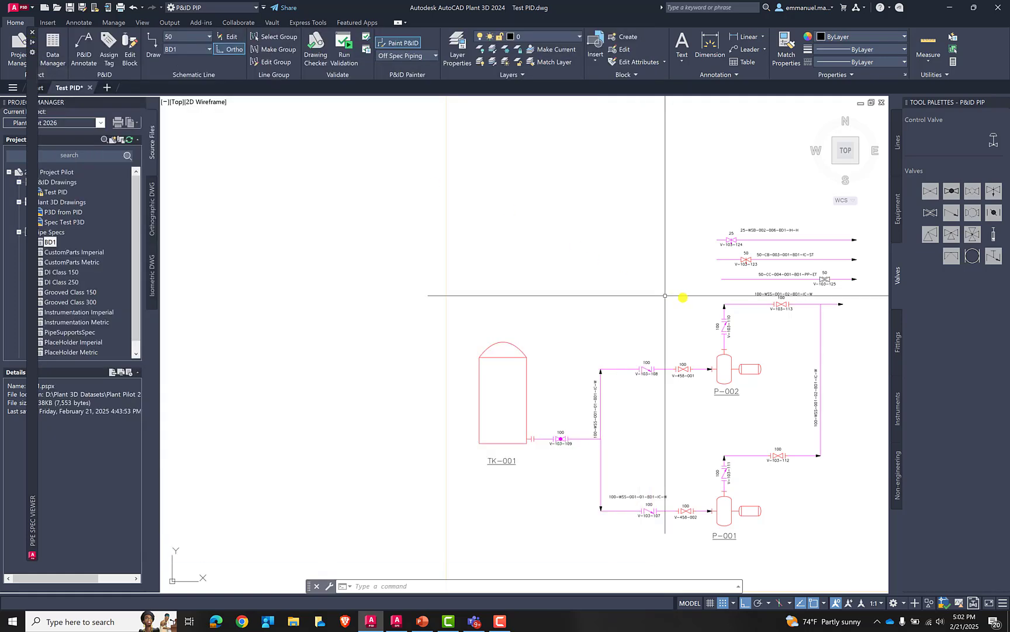
middle_click_drag(720, 295, 504, 274)
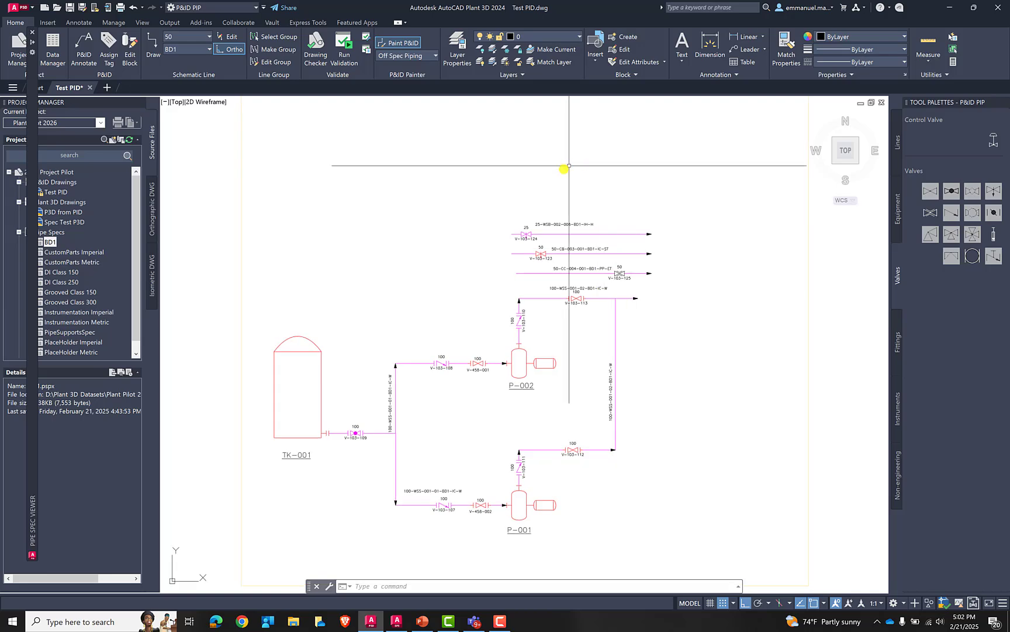
scroll(526, 232, "up", 2)
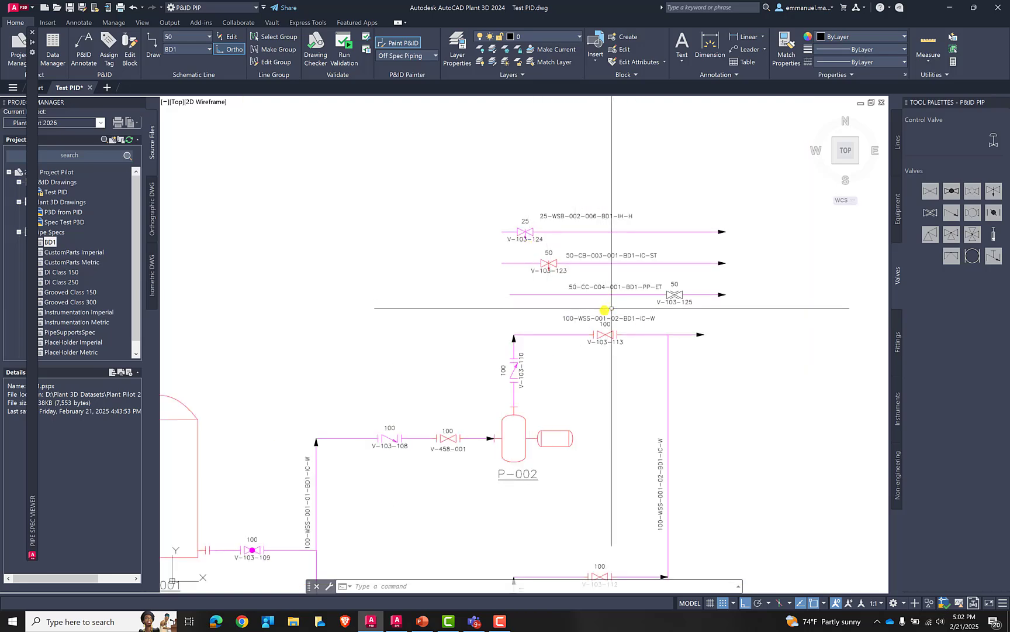
scroll(624, 302, "up", 2)
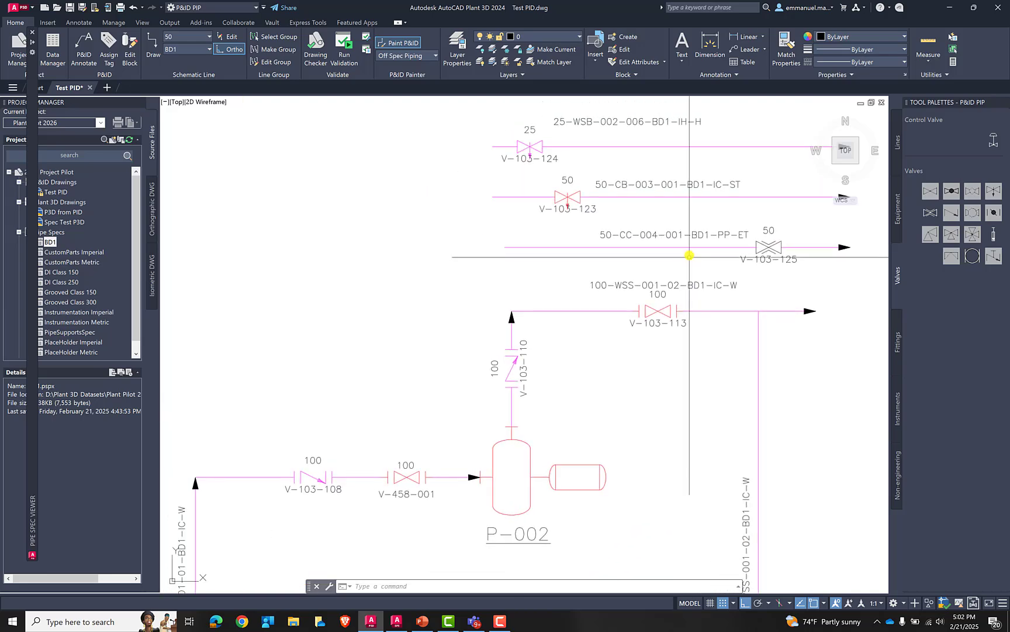
left_click(398, 43)
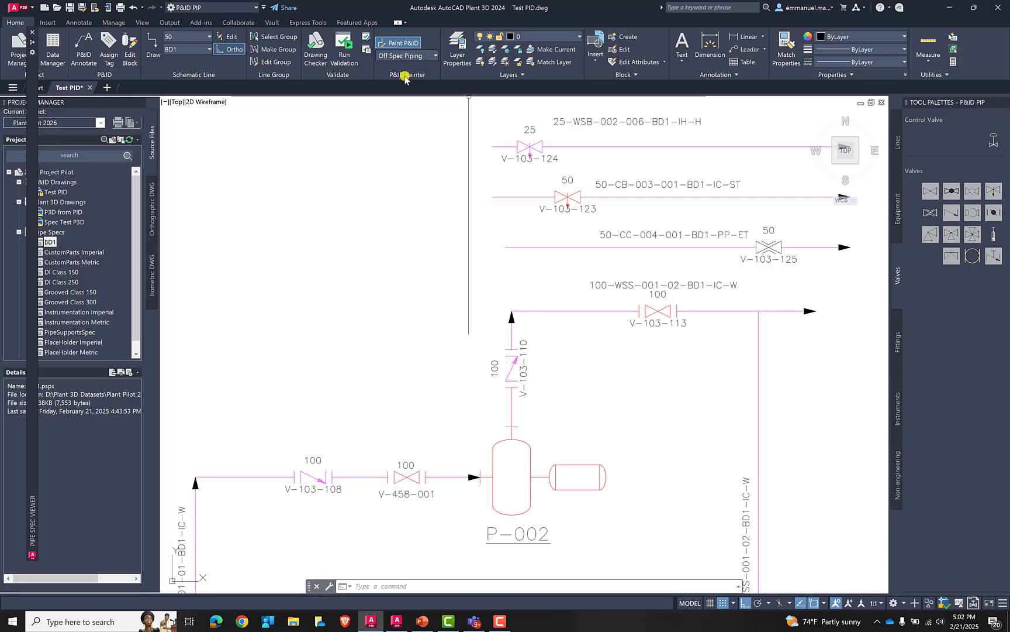
scroll(684, 234, "down", 4)
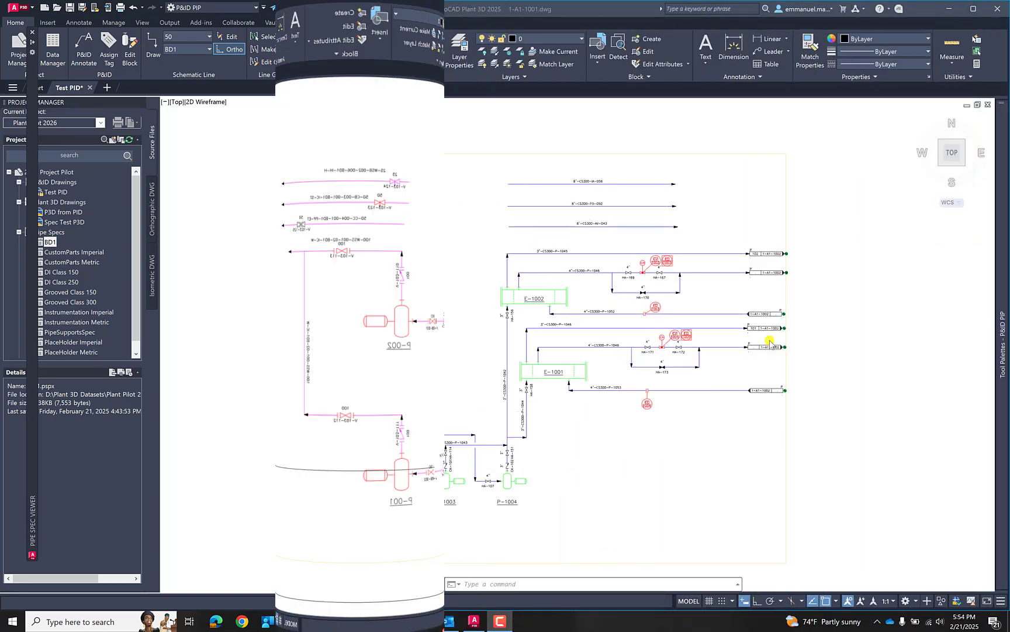
Step: Open the P&ID Painter settings in SampleProject's project setup and select the Color by Size style
left_click(470, 265)
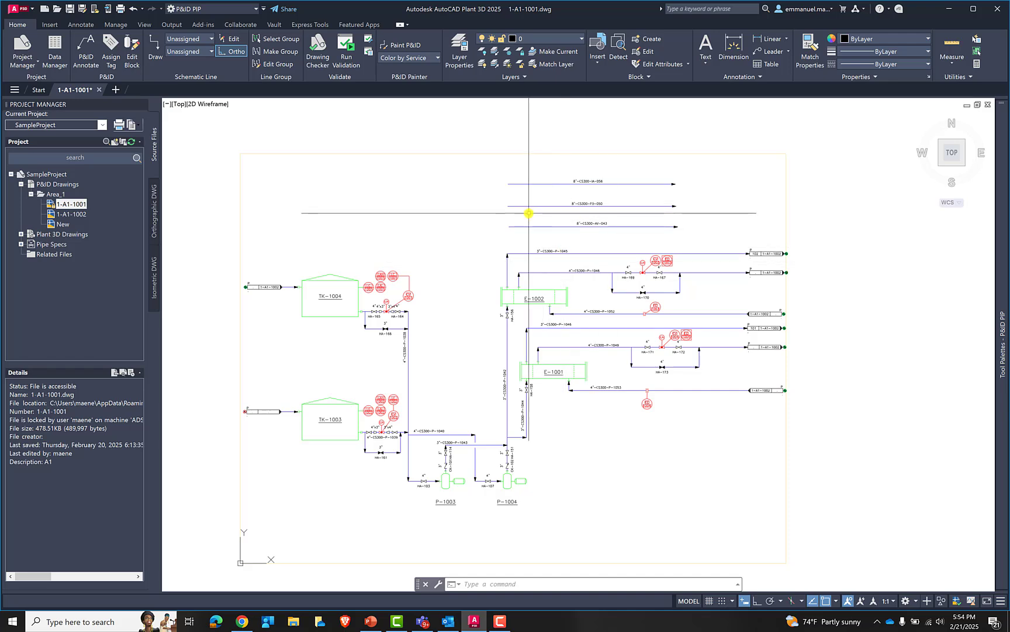
left_click(51, 175)
right_click(50, 175)
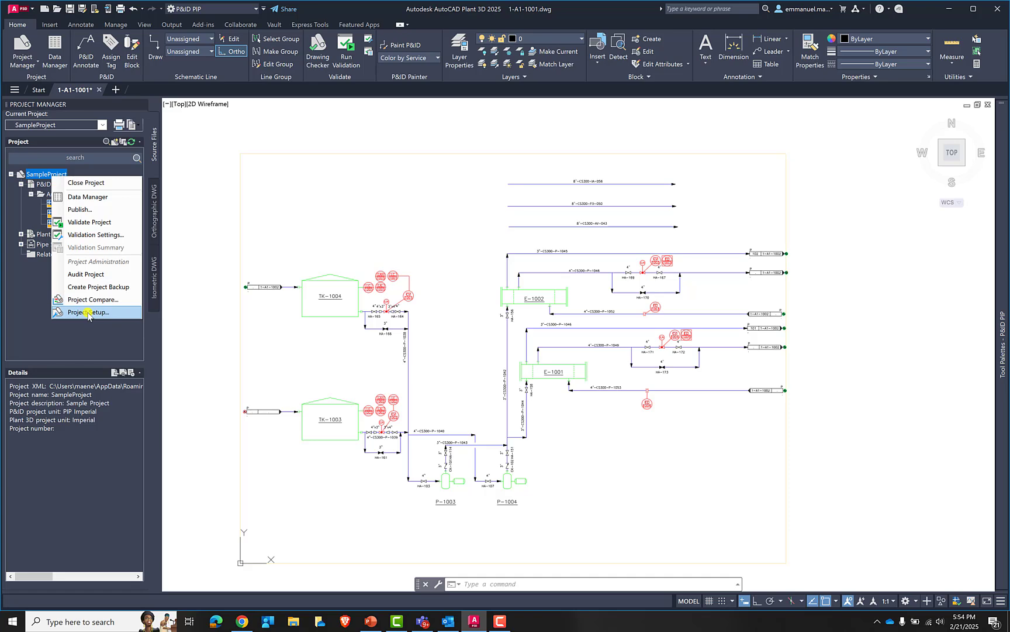
left_click(87, 312)
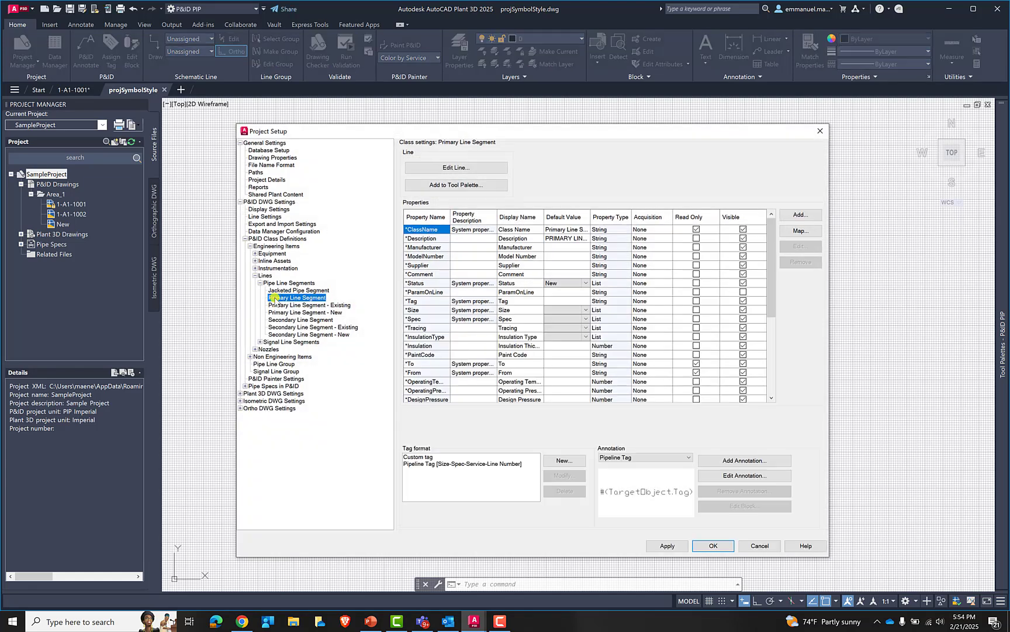
left_click(260, 283)
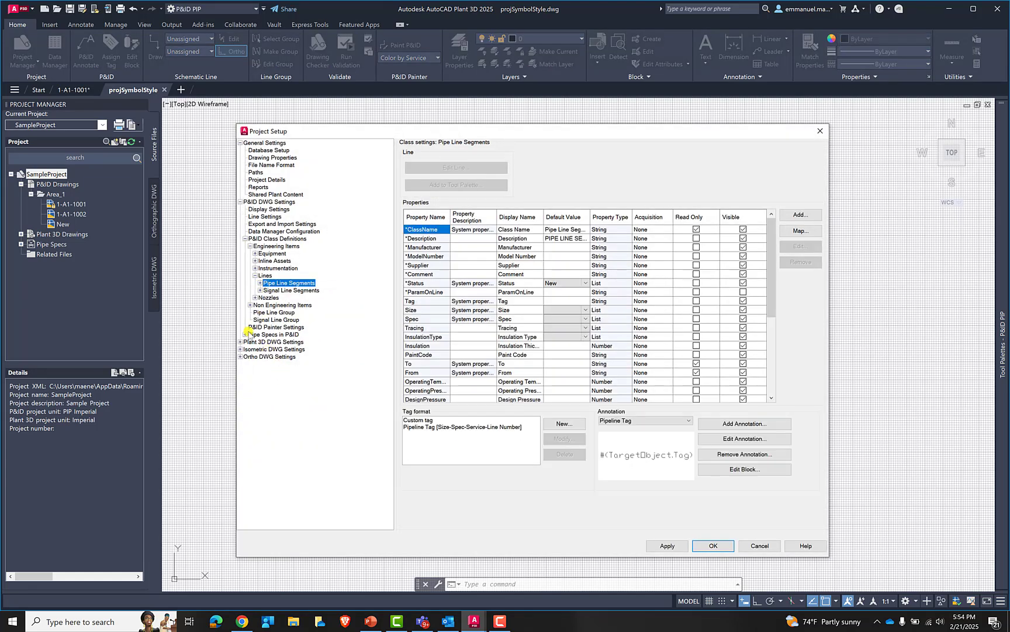
left_click(254, 327)
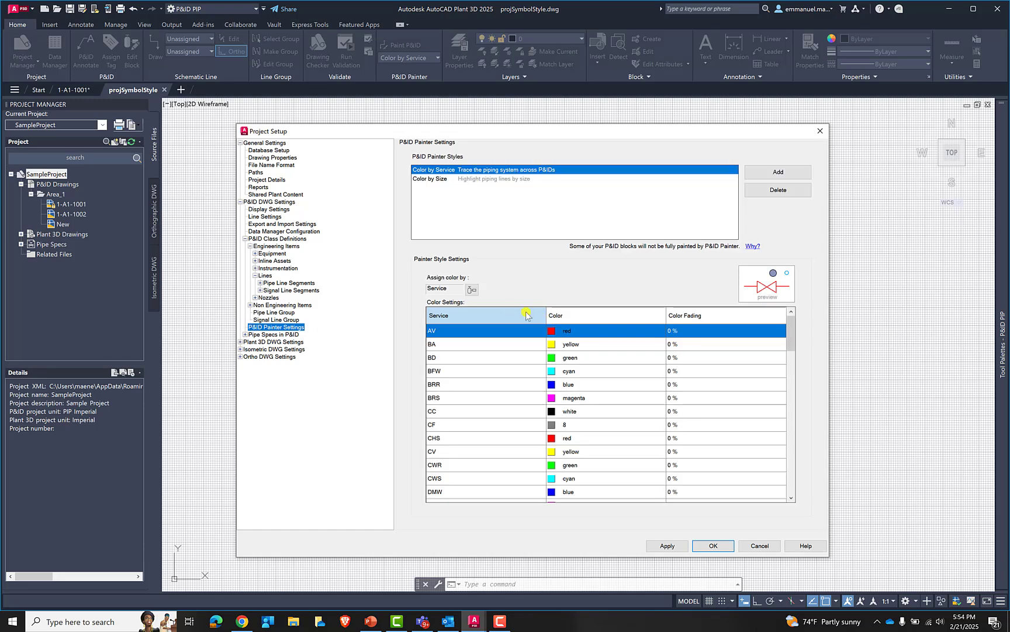
left_click(429, 179)
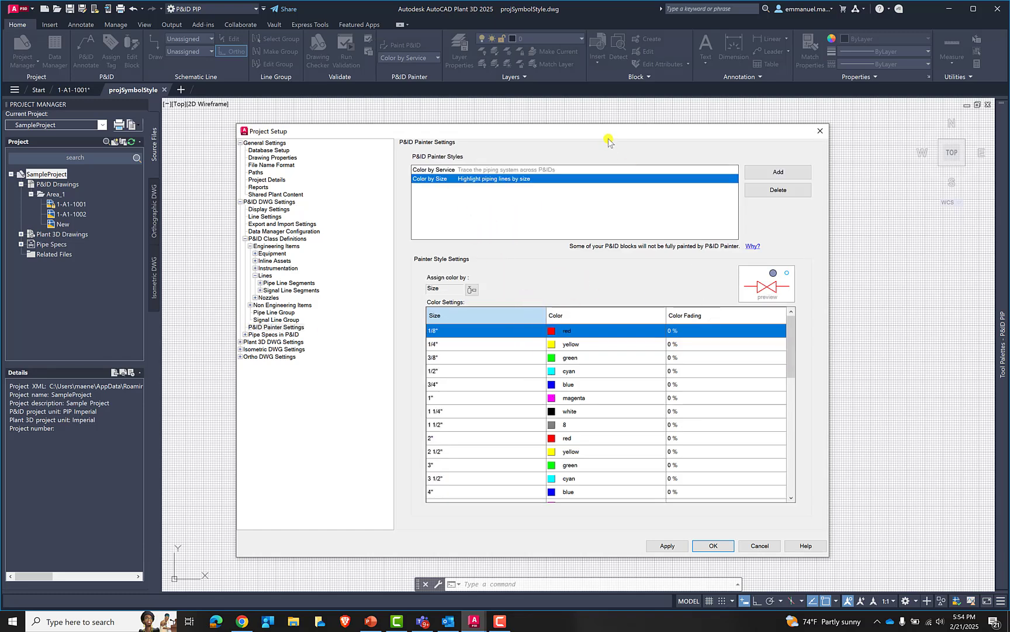
Step: In the Color by Size style, set the 4" color to red and the 8" color to magenta
scroll(543, 404, "down", 3)
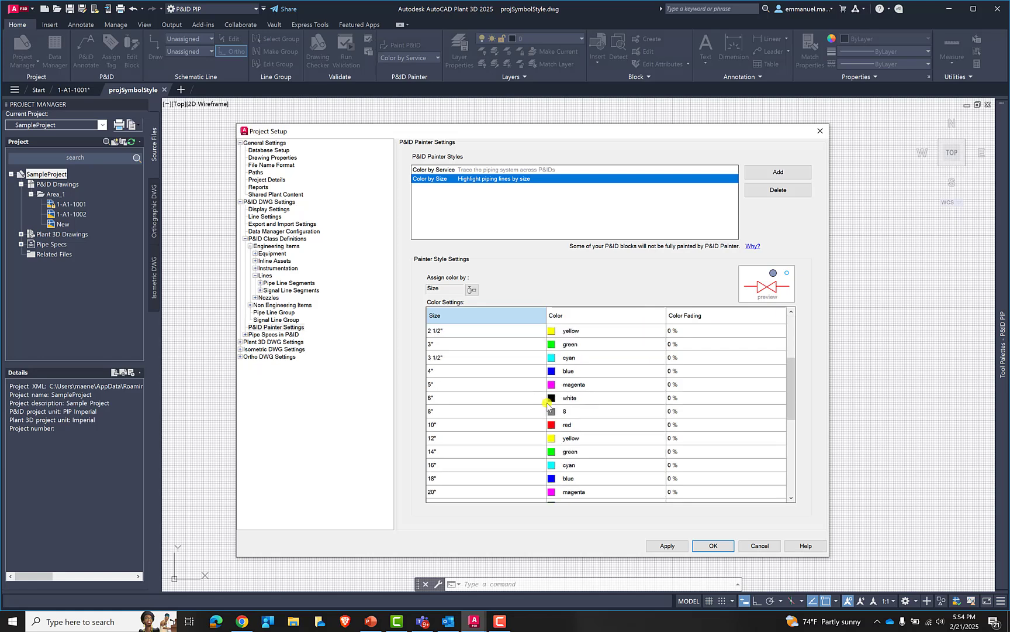
double_click(552, 373)
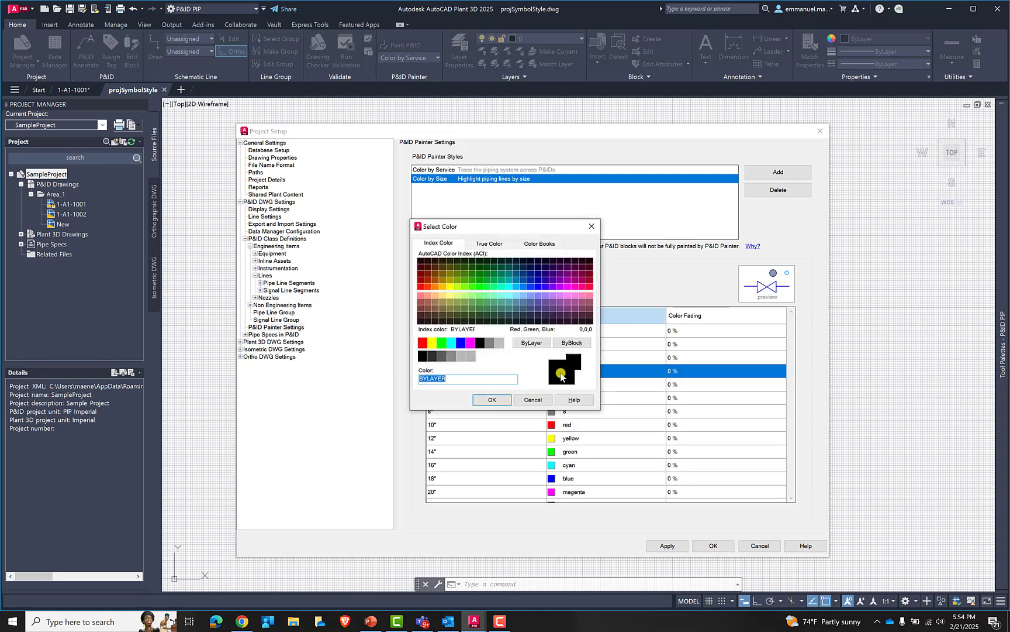
left_click(422, 343)
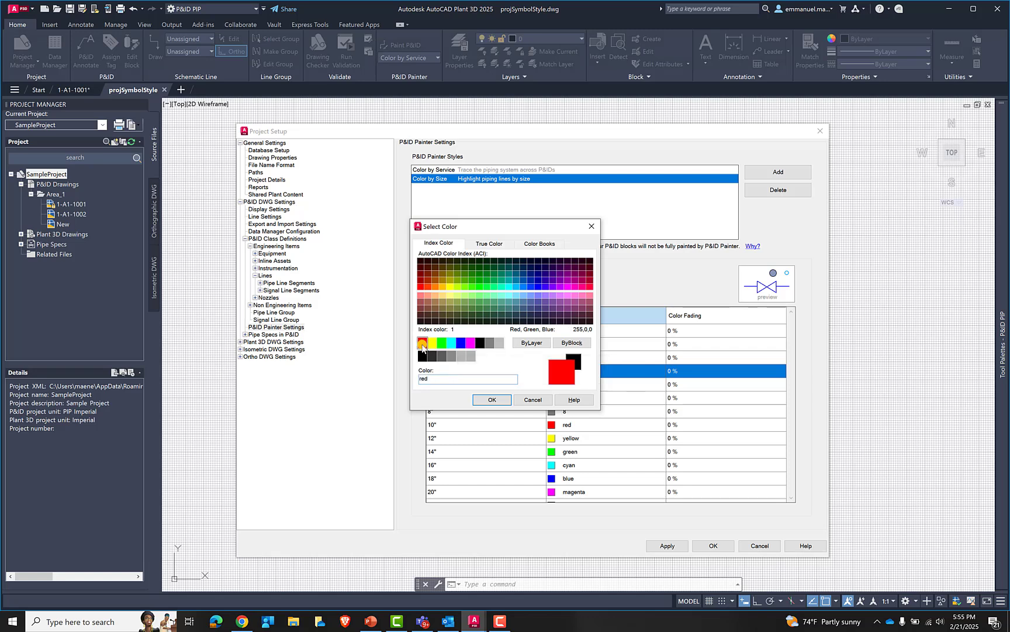
left_click(492, 400)
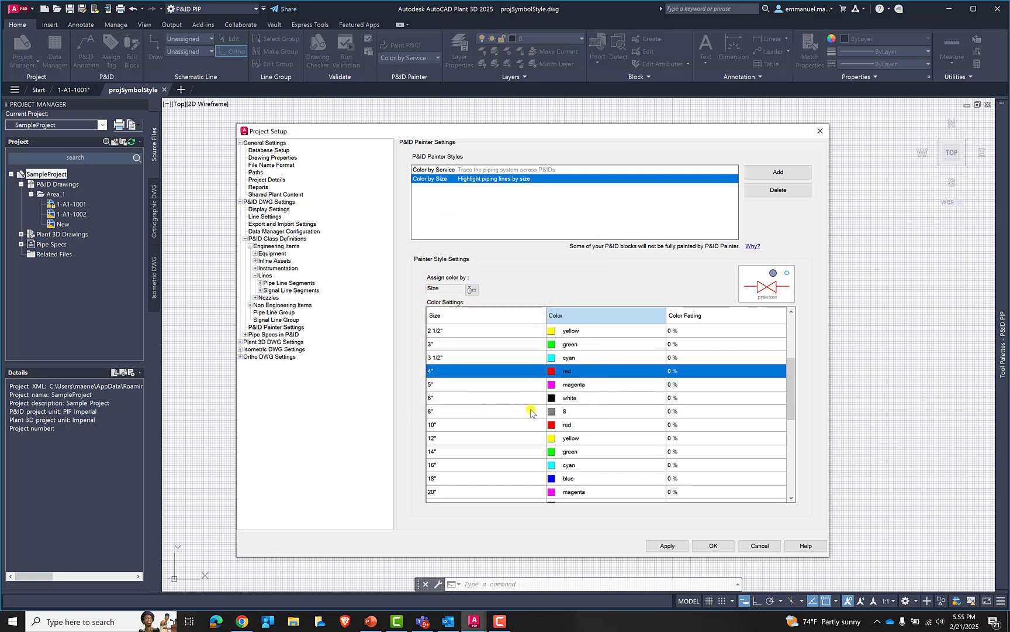
double_click(553, 412)
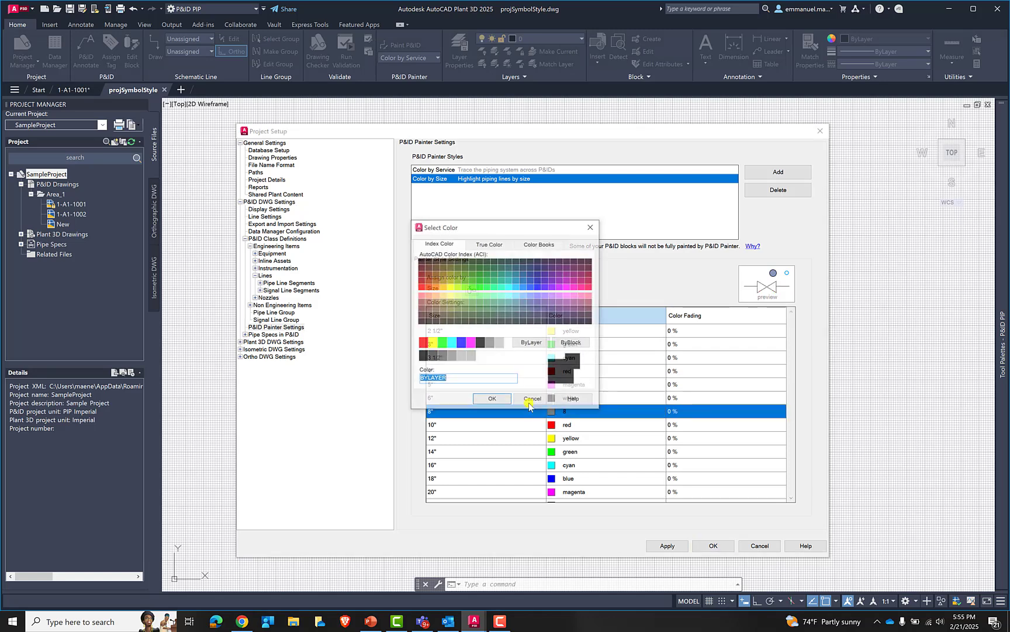
left_click(472, 343)
left_click(486, 401)
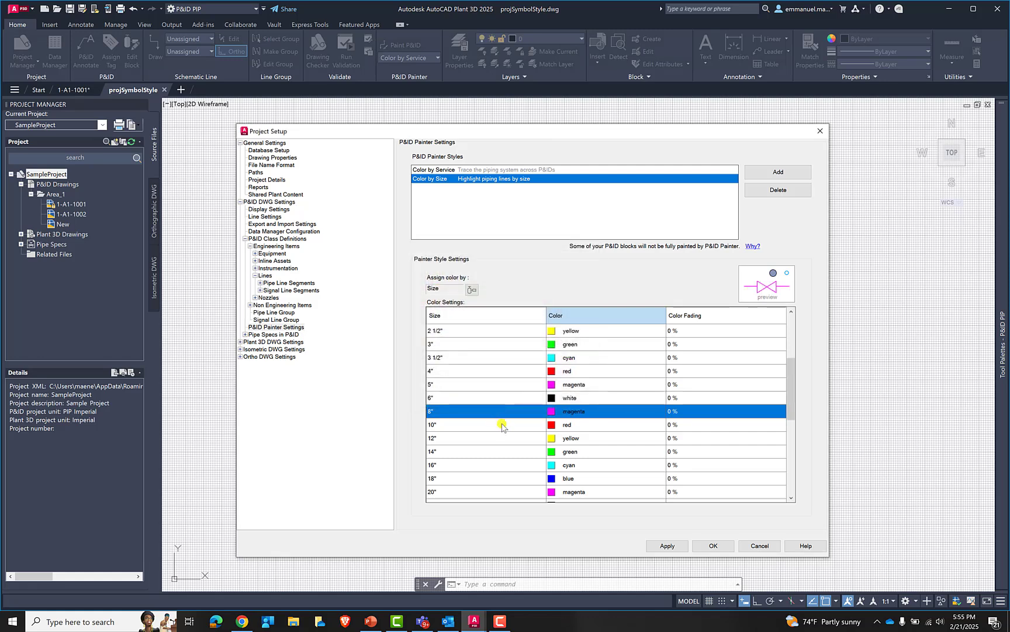
Step: Set the 3" color to cyan in the Color by Size style and apply the project setup changes
double_click(552, 345)
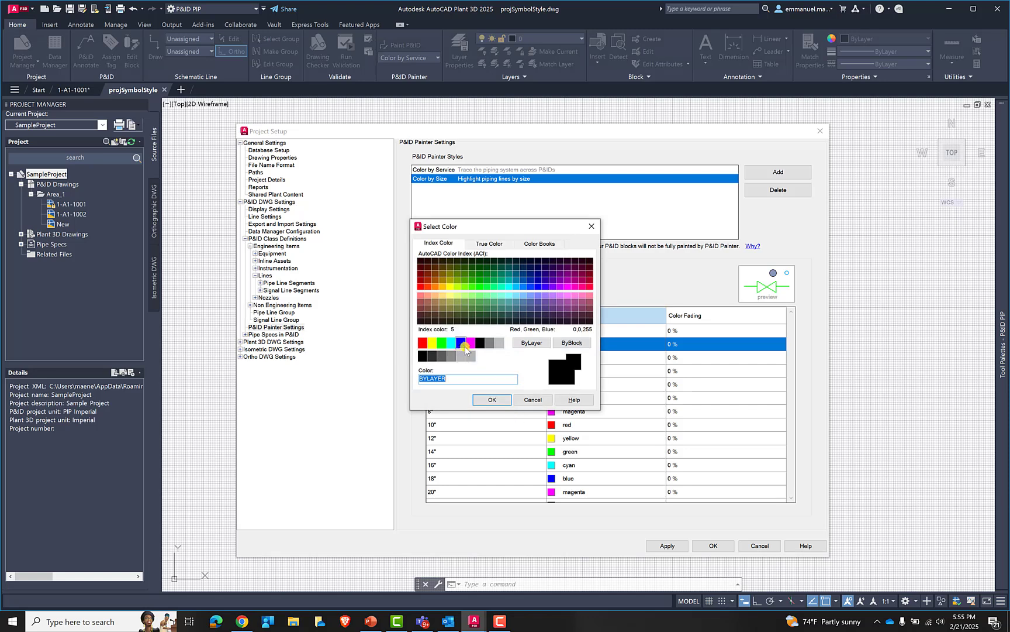
left_click(449, 344)
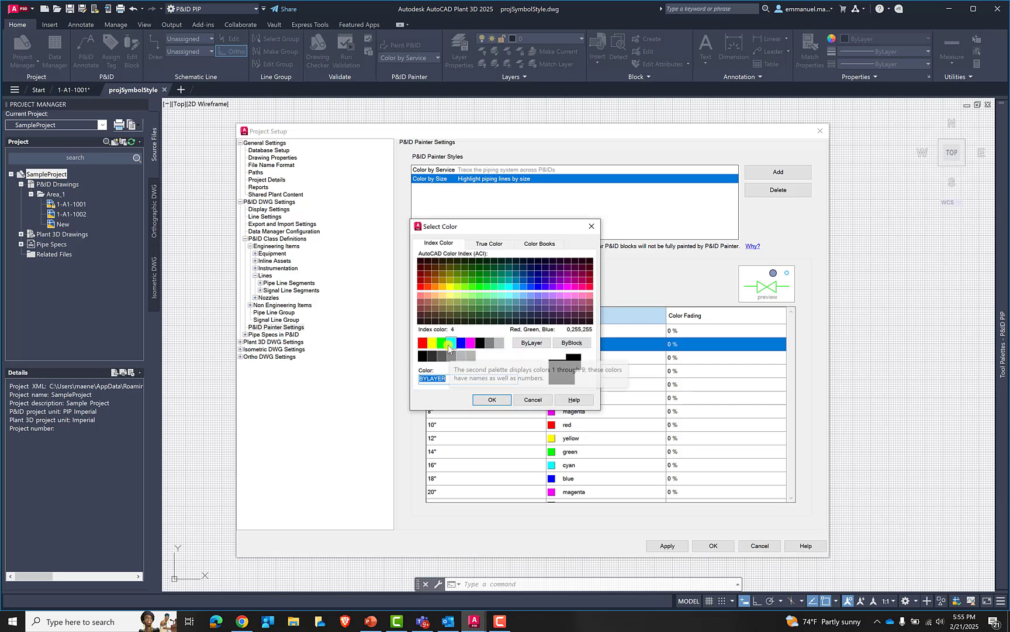
left_click(488, 400)
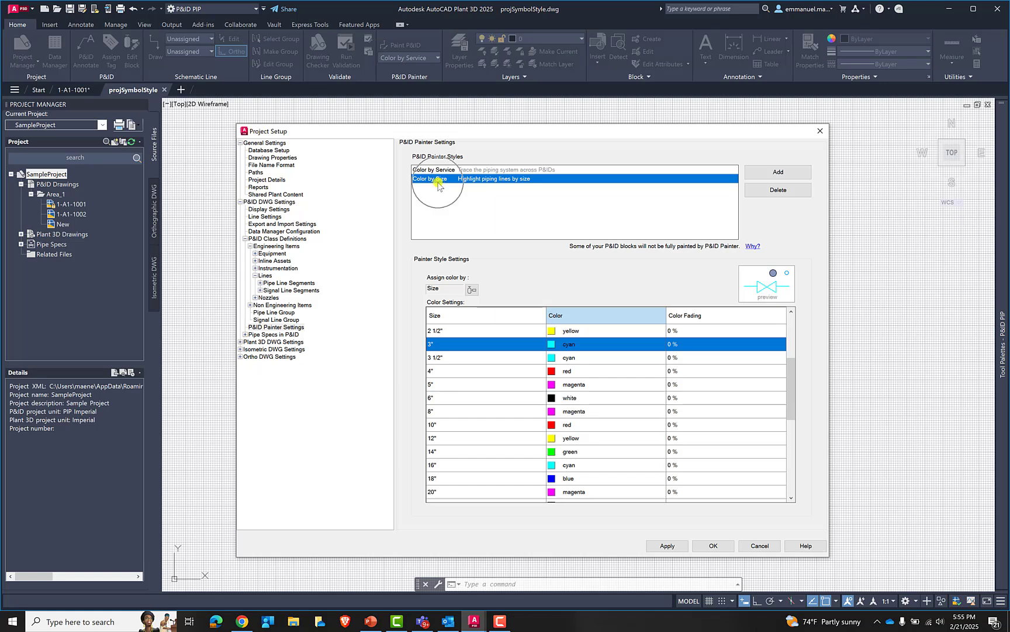
scroll(497, 447, "down", 5)
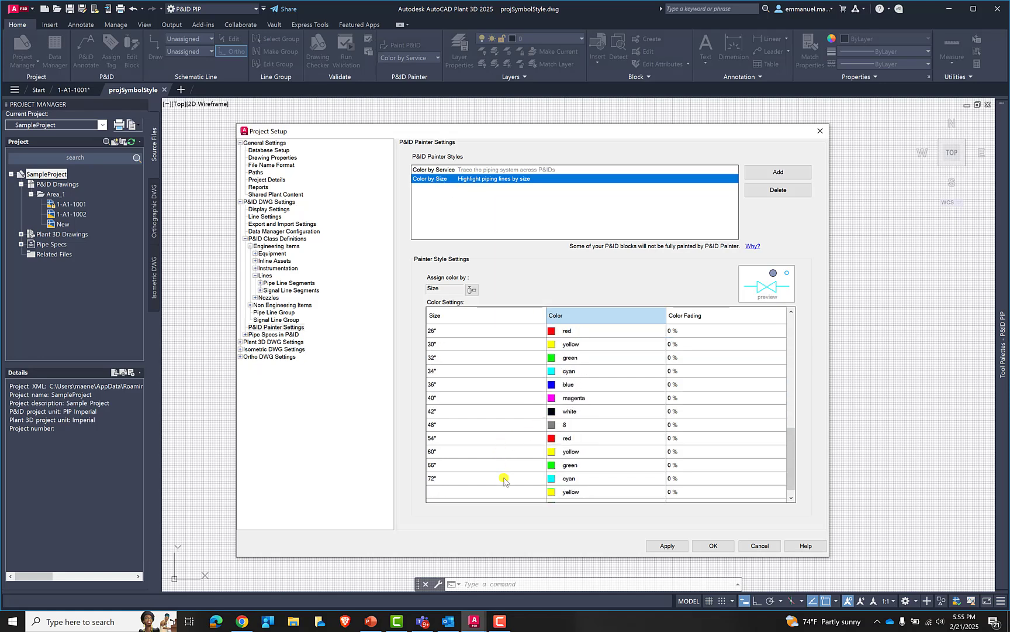
scroll(504, 486, "up", 3)
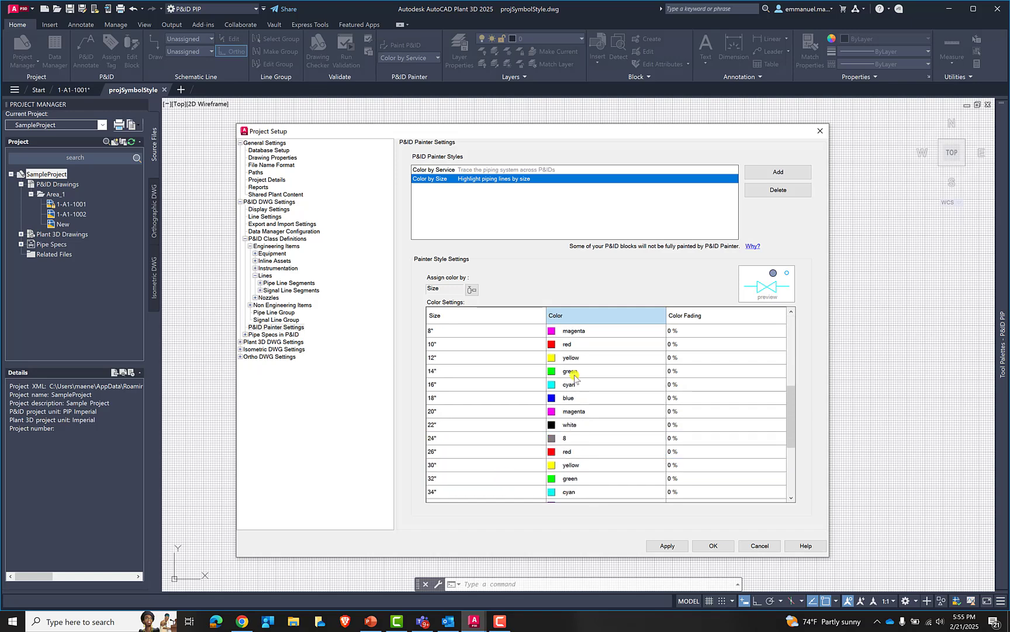
left_click(670, 547)
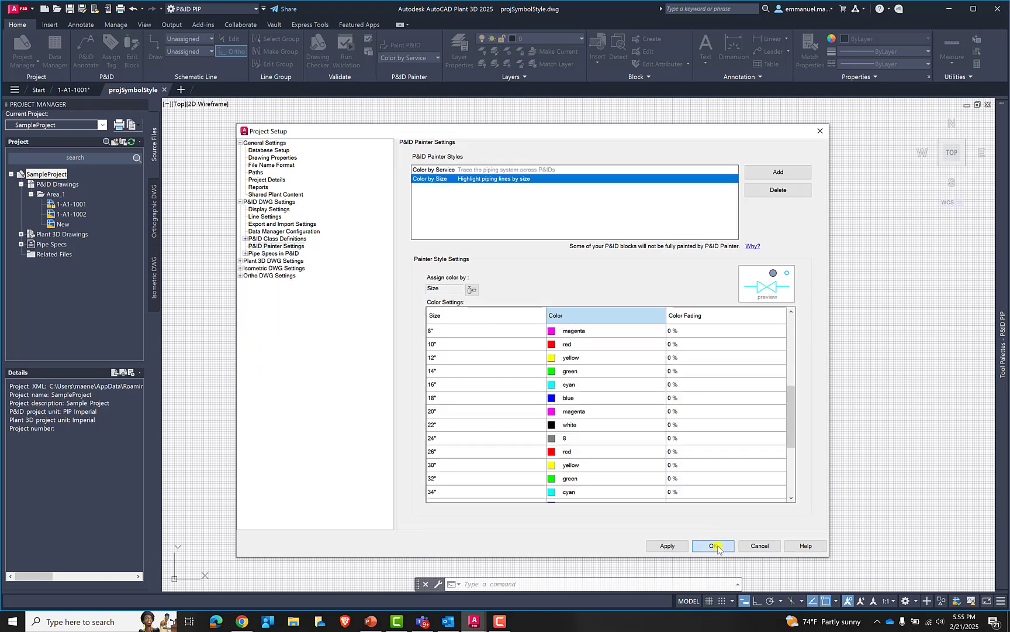
left_click(714, 545)
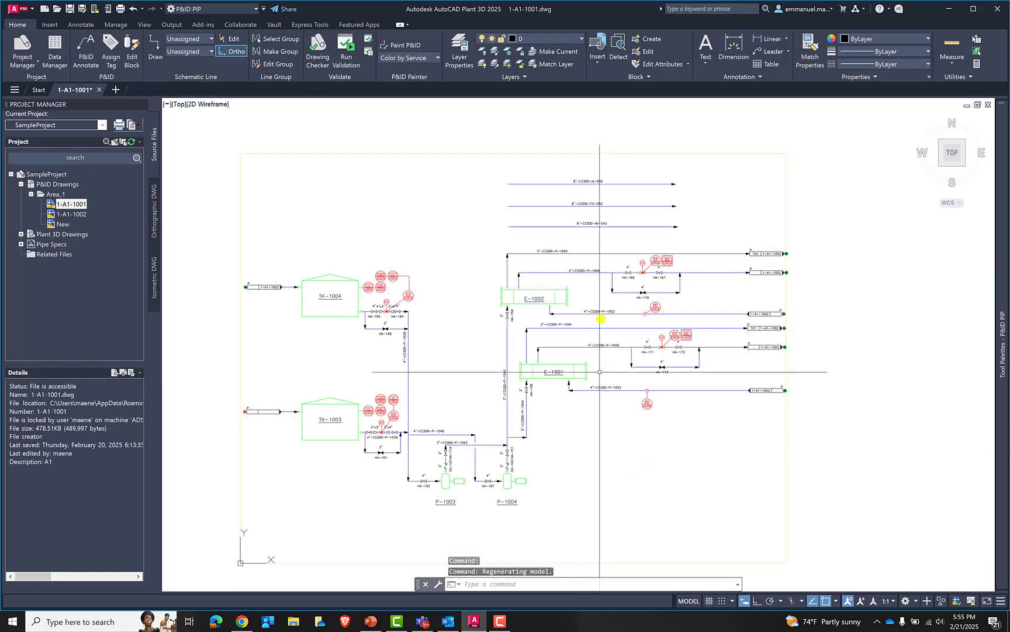
Step: Paint drawing 1-A1-1001 with the Color by Service style and inspect the three 8" lines above exchanger E-1002
left_click(406, 45)
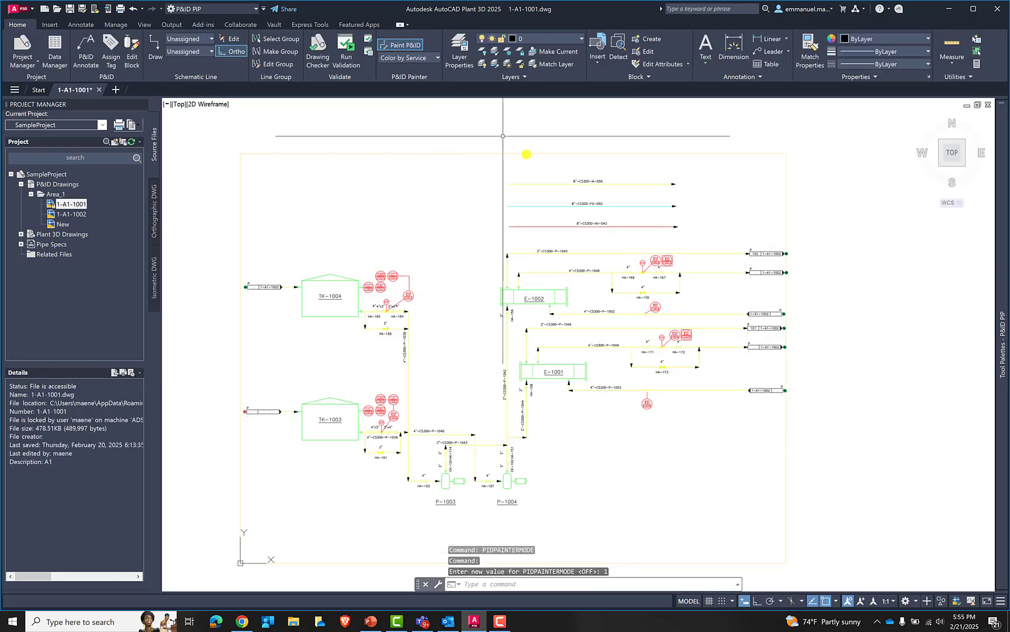
scroll(556, 197, "up", 4)
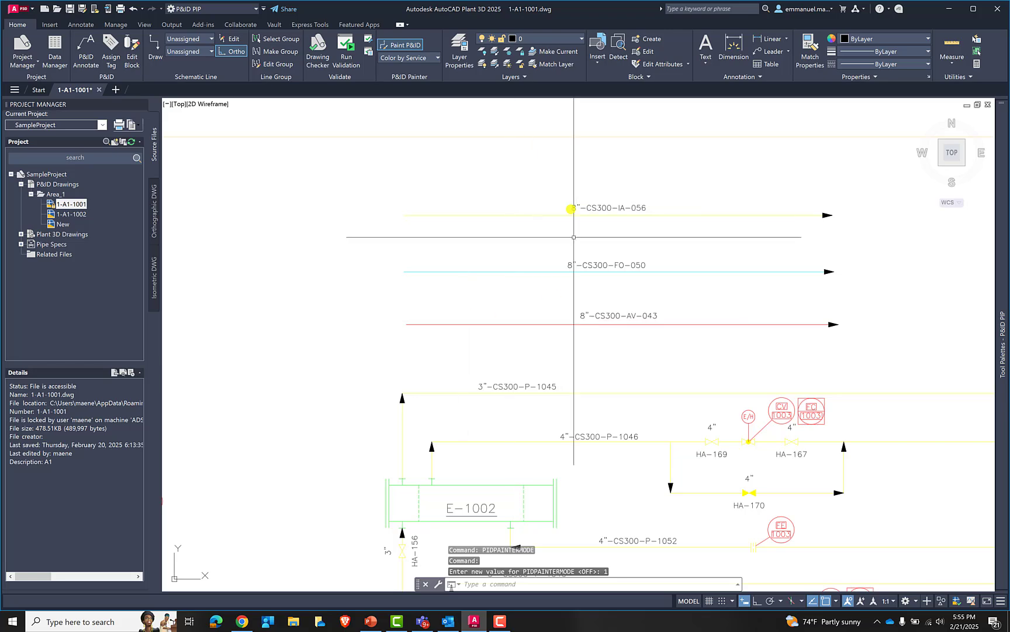
scroll(534, 240, "down", 2)
mouse_move(538, 224)
middle_mouse_down()
mouse_move(548, 162)
mouse_move(598, 196)
mouse_move(580, 192)
mouse_move(604, 216)
middle_mouse_up()
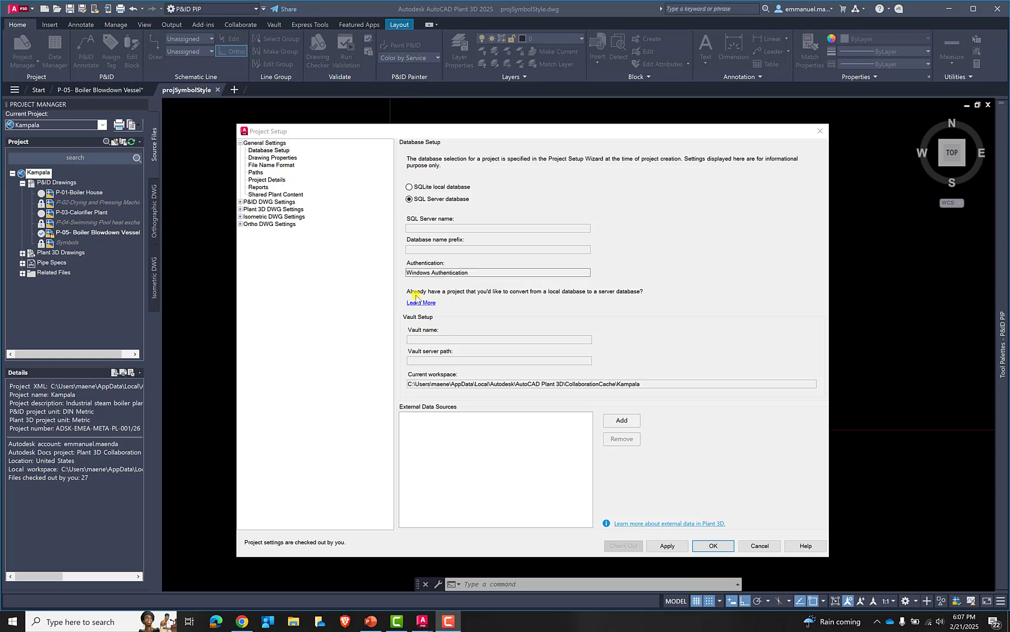
Step: Open the P&ID Painter settings in the Kampala project's setup and review the colors assigned to each service
left_click(241, 202)
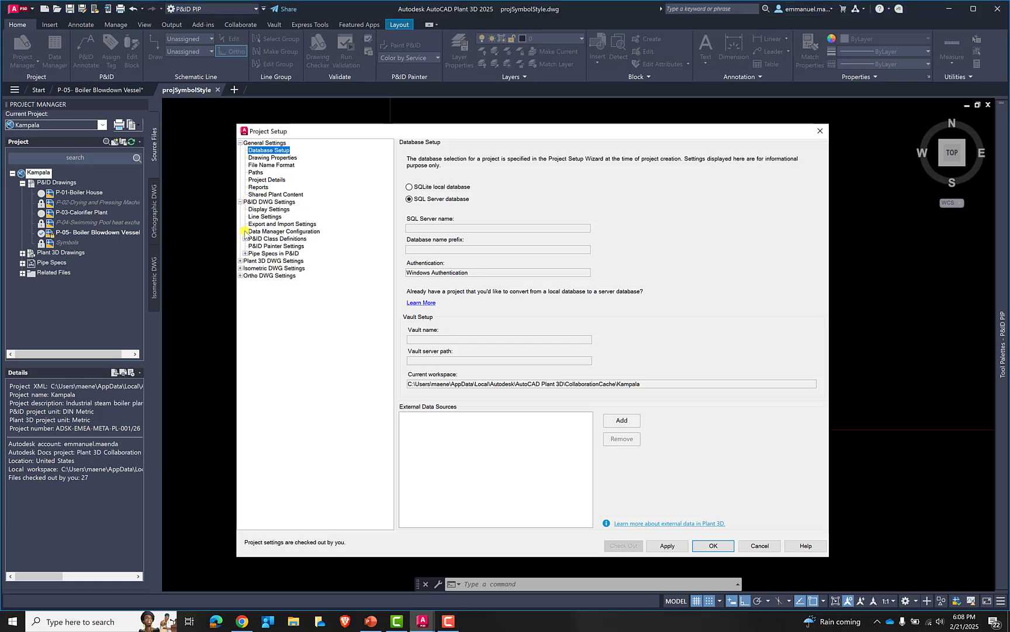
left_click(273, 245)
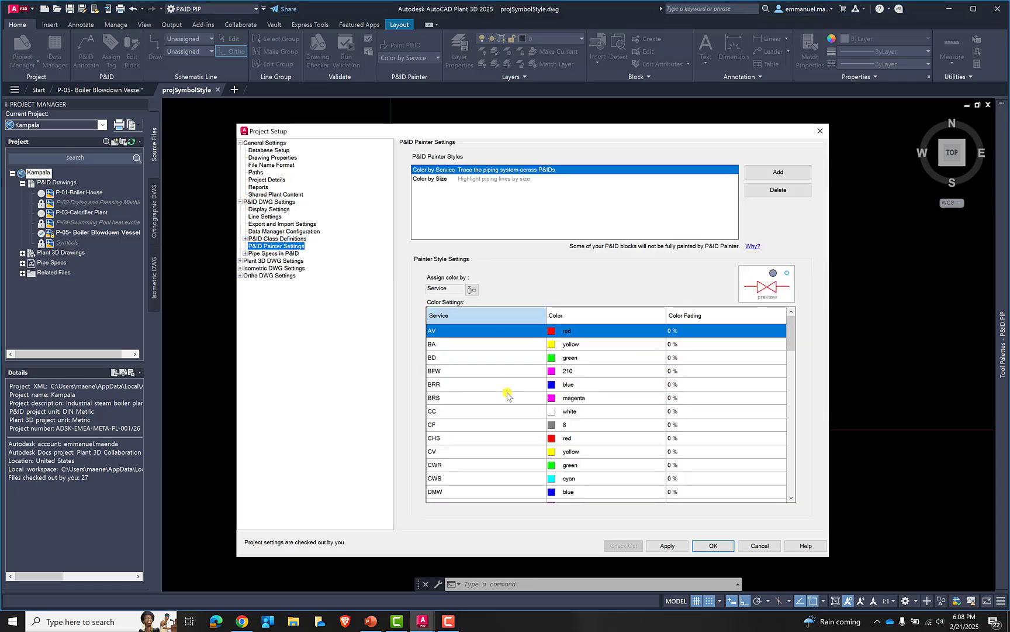
scroll(507, 397, "down", 15)
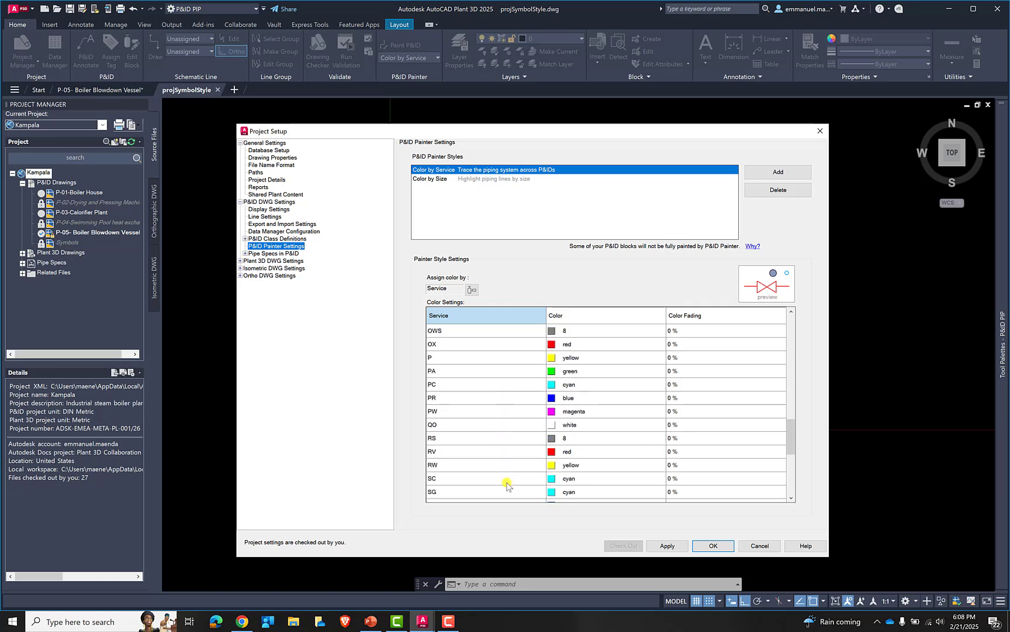
scroll(507, 486, "down", 6)
scroll(507, 465, "up", 20)
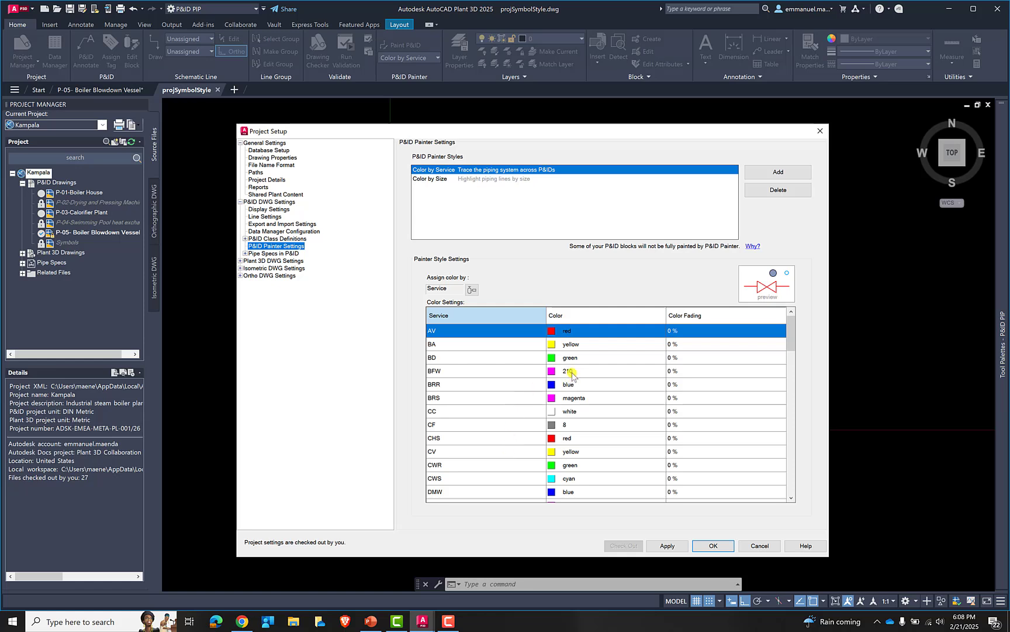
scroll(577, 402, "down", 8)
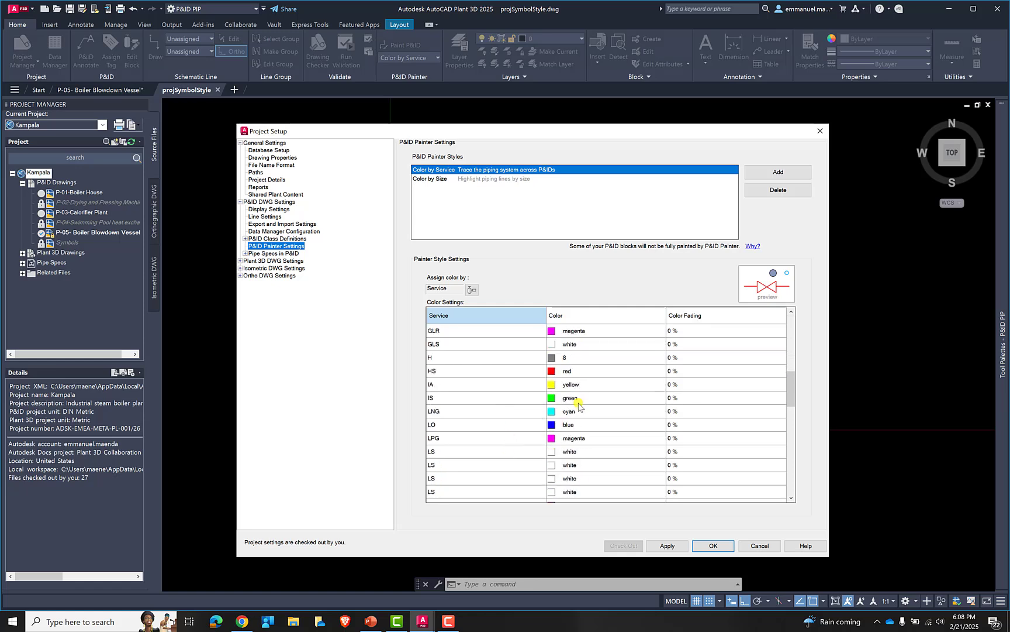
Step: Set the RV service color to index color 30 in the Color by Service painter style
scroll(580, 417, "down", 8)
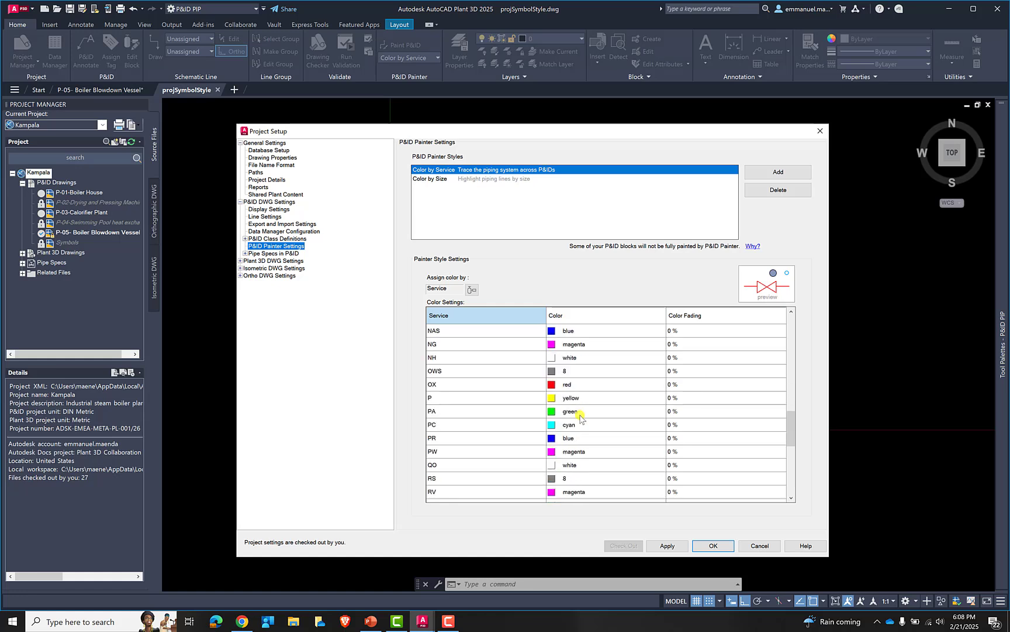
scroll(581, 417, "down", 1)
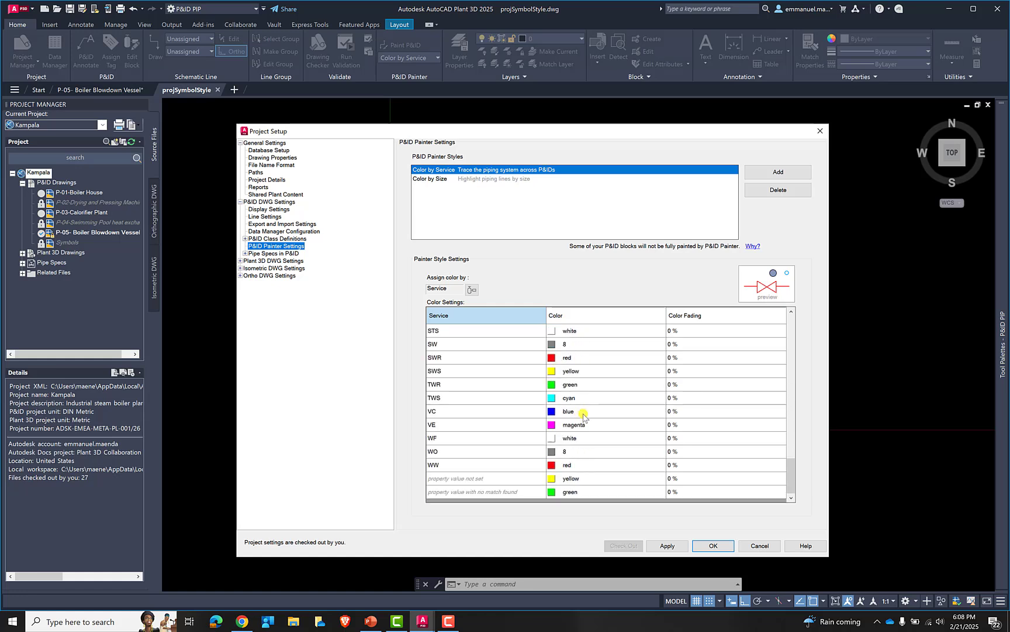
scroll(571, 442, "up", 9)
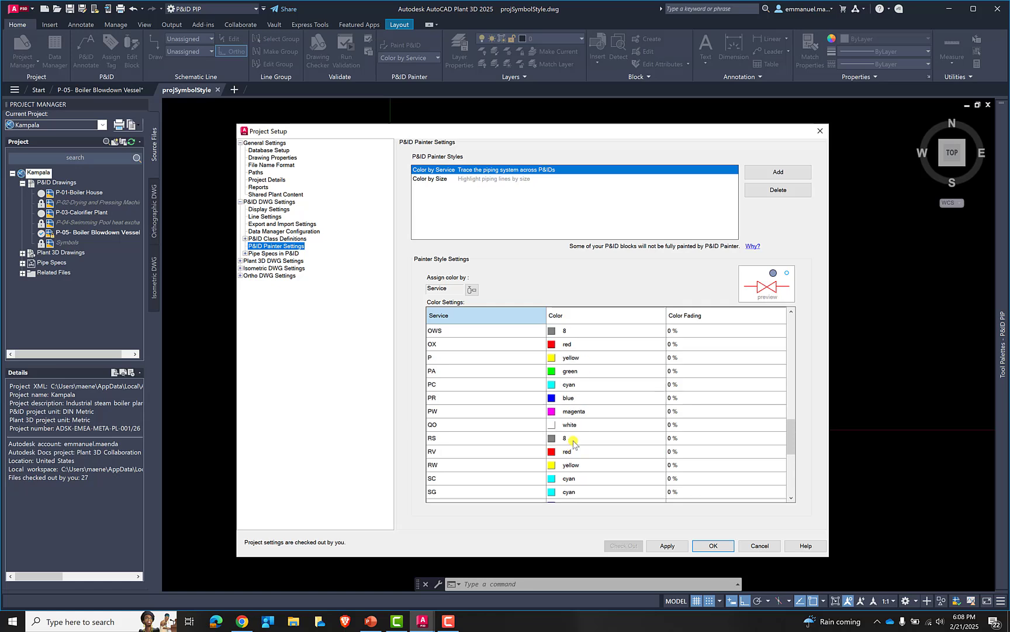
scroll(573, 443, "up", 5)
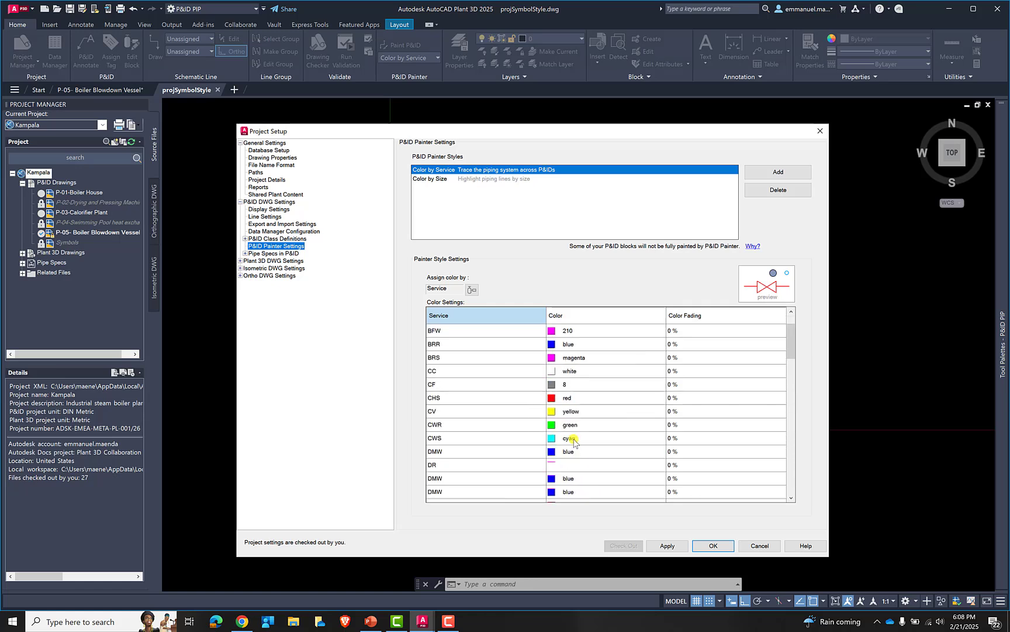
scroll(576, 440, "down", 4)
scroll(576, 440, "down", 6)
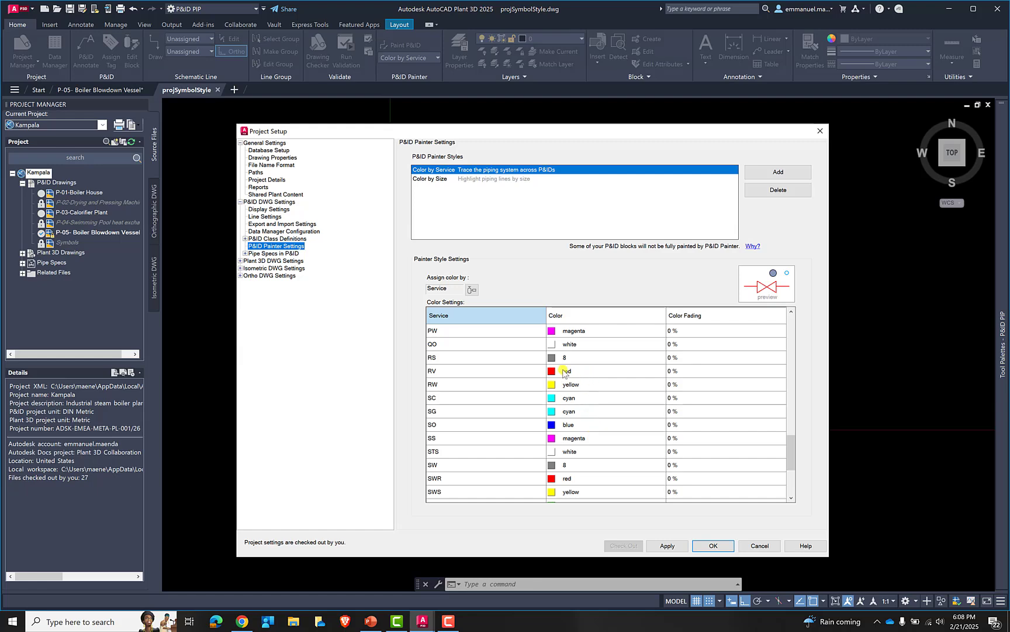
double_click(553, 371)
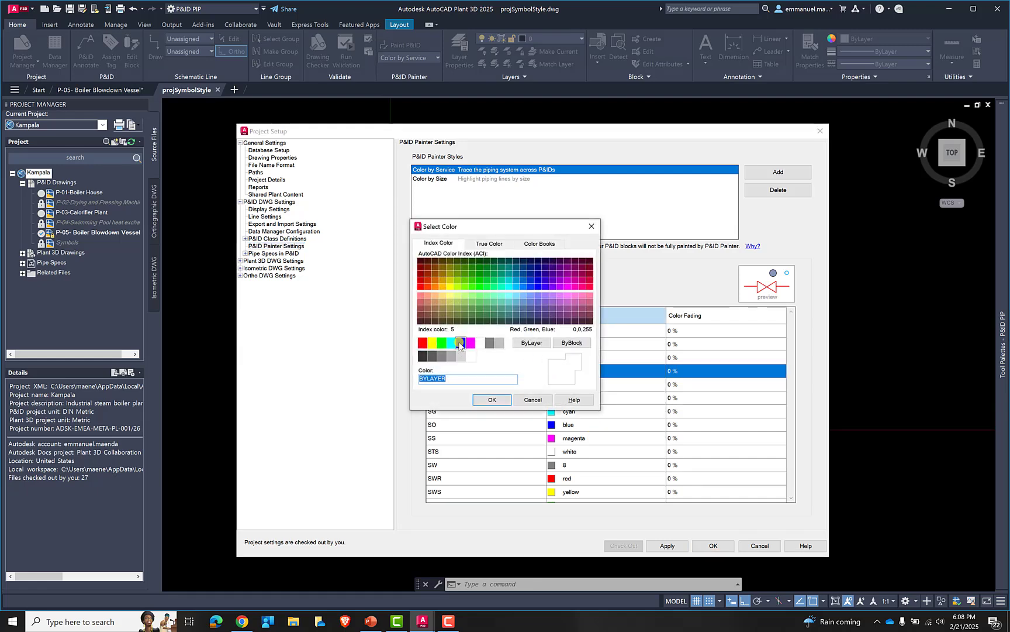
left_click(435, 275)
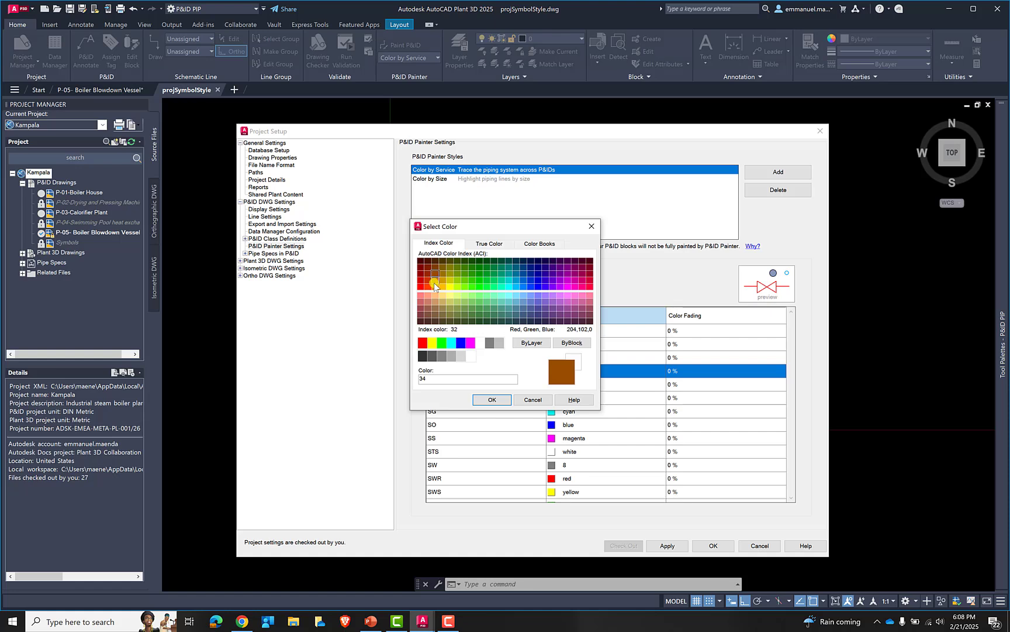
left_click(434, 289)
left_click(491, 400)
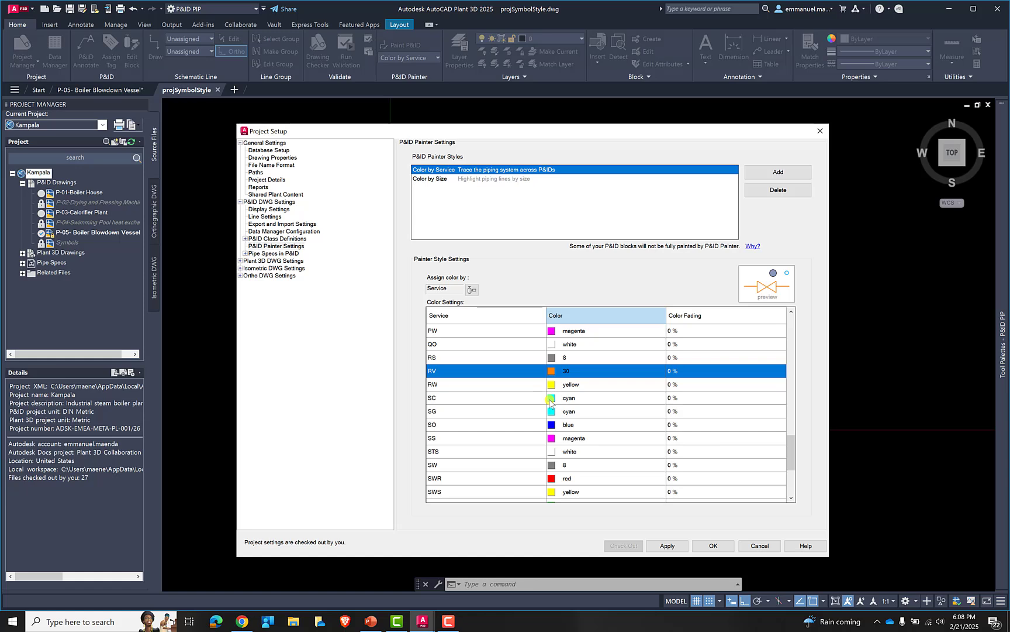
Step: Set the BD service color to index color 51 in the Color by Service style and apply the project setup changes
scroll(551, 398, "up", 10)
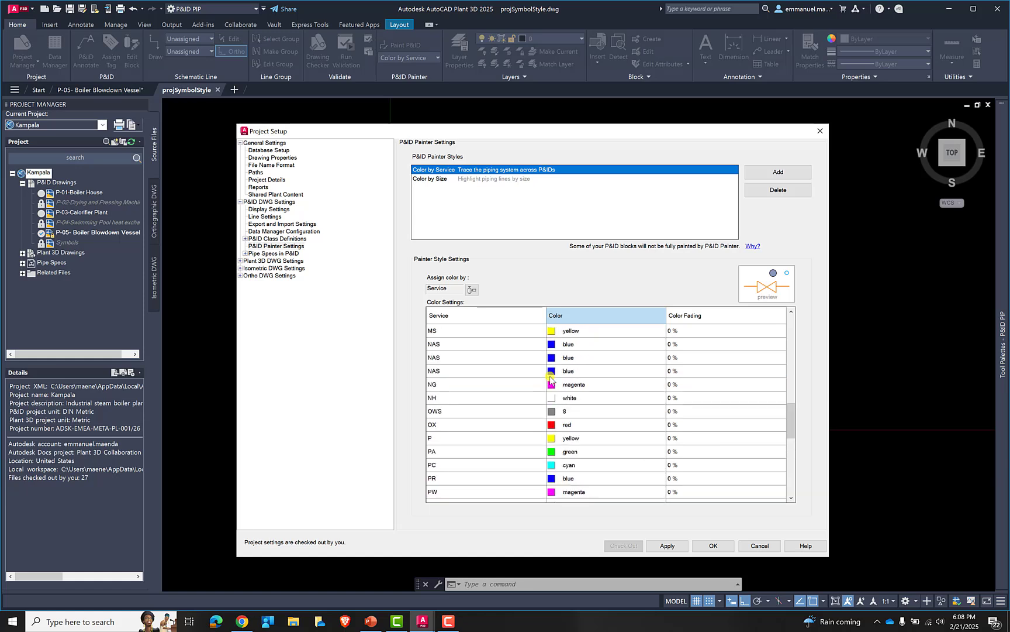
scroll(550, 379, "up", 4)
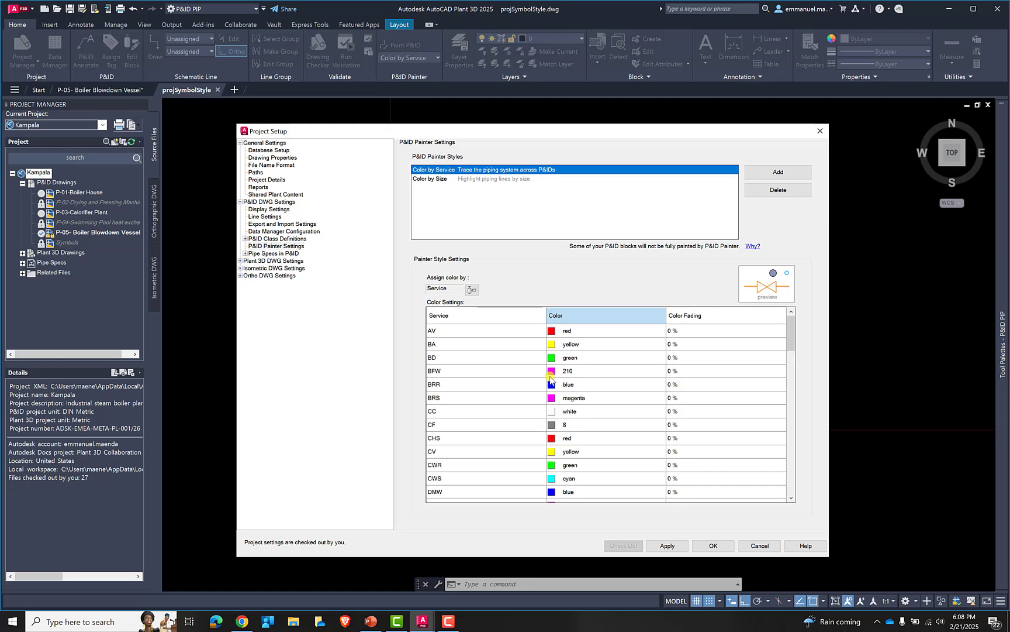
double_click(550, 357)
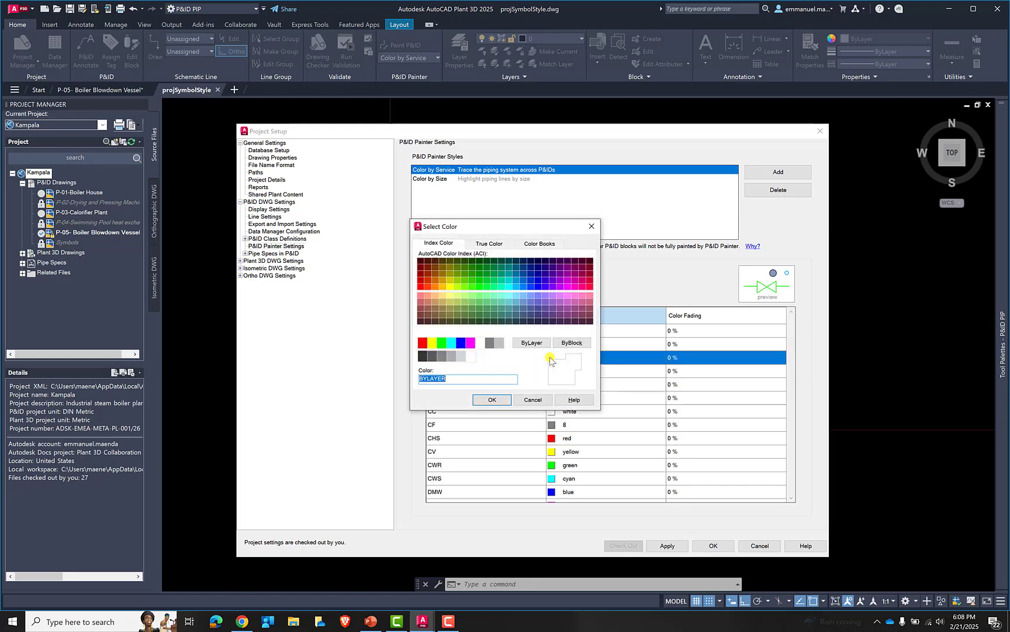
left_click(448, 293)
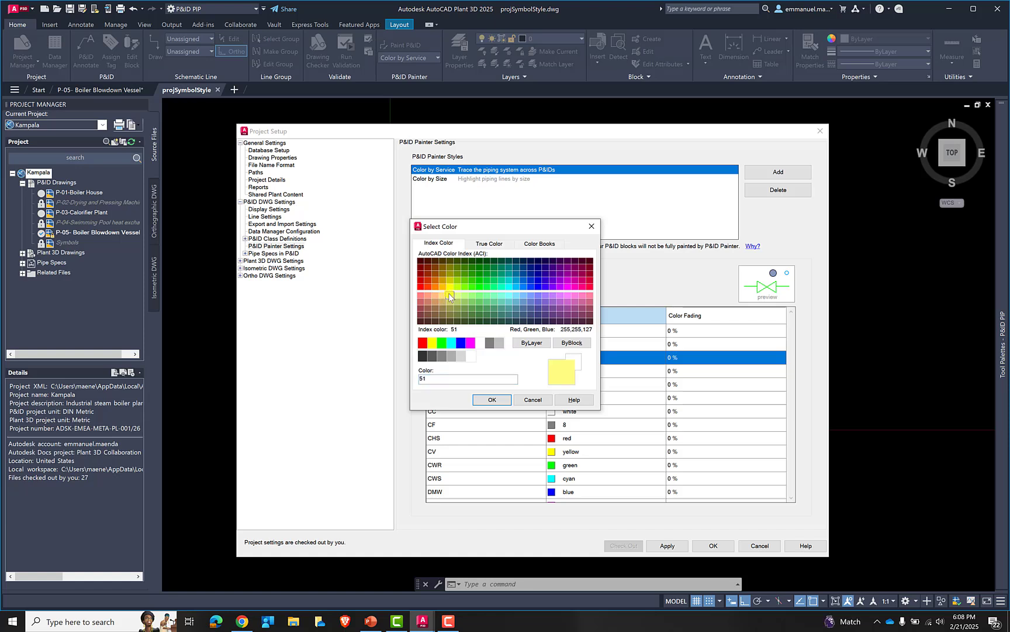
left_click(496, 400)
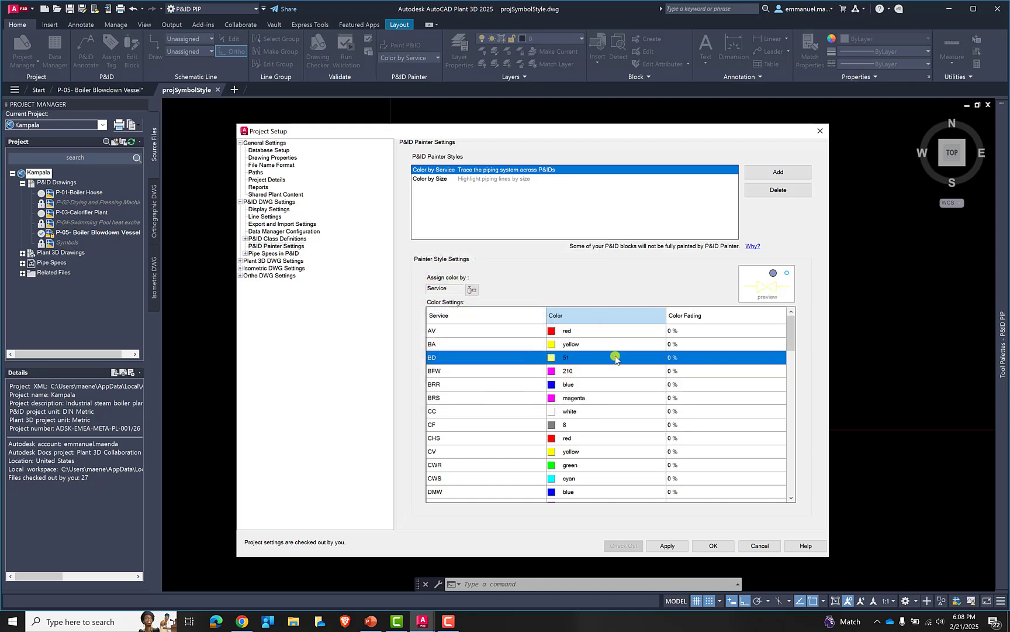
left_click(665, 543)
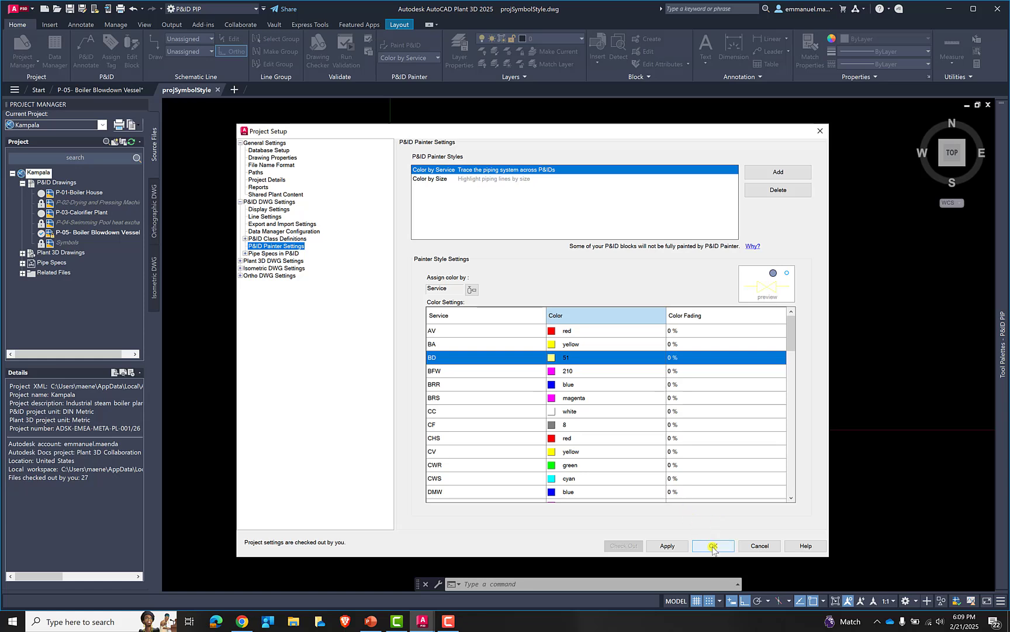
left_click(713, 546)
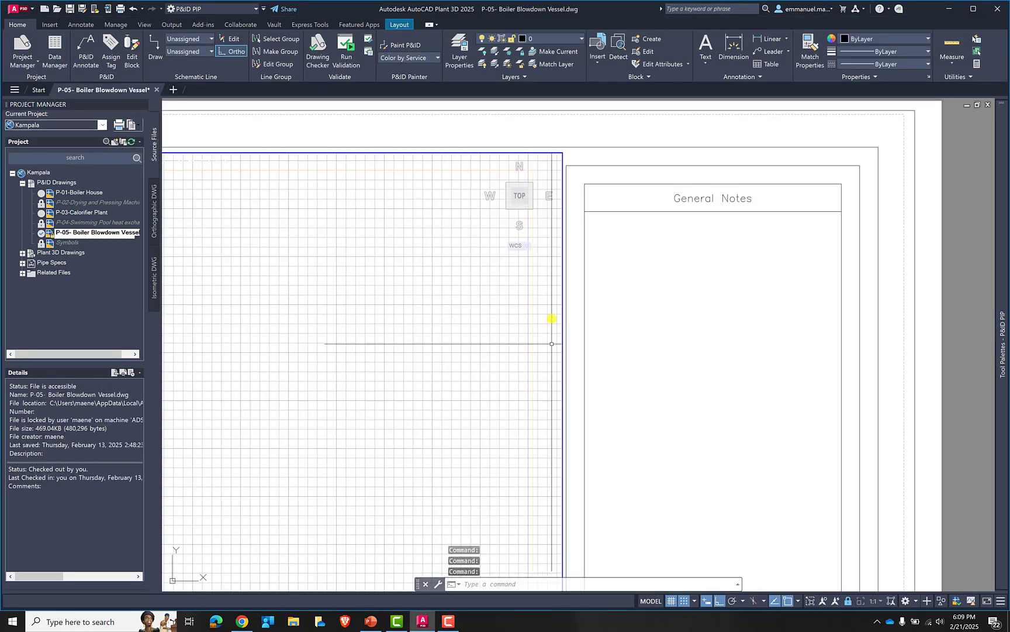
Step: Maximize the layout viewport of the P-05 Boiler Blowdown Vessel drawing and frame the blowdown vessel piping
double_click(573, 160)
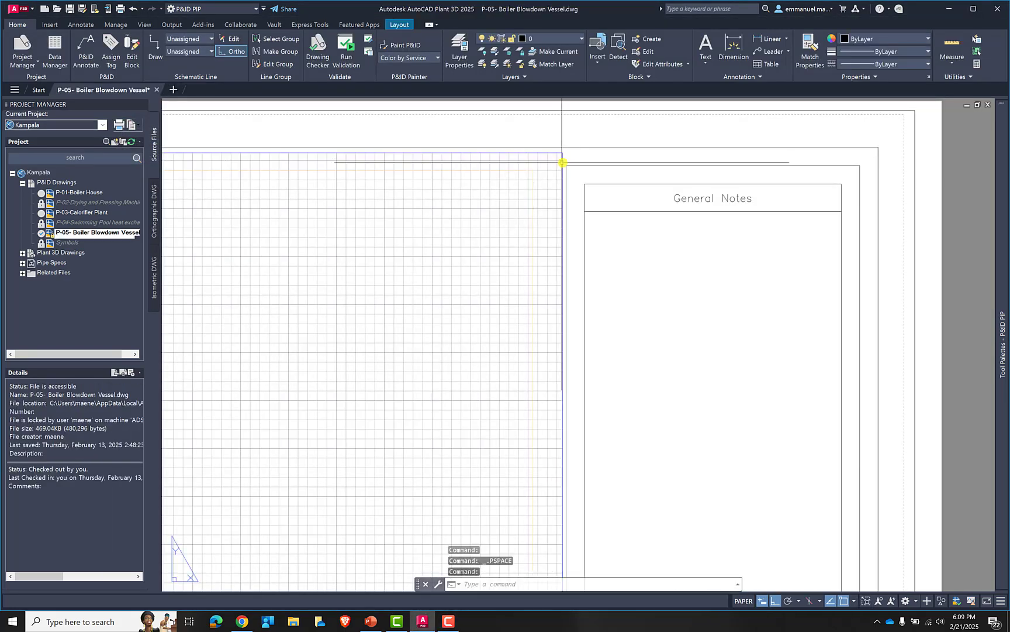
double_click(563, 158)
double_click(562, 165)
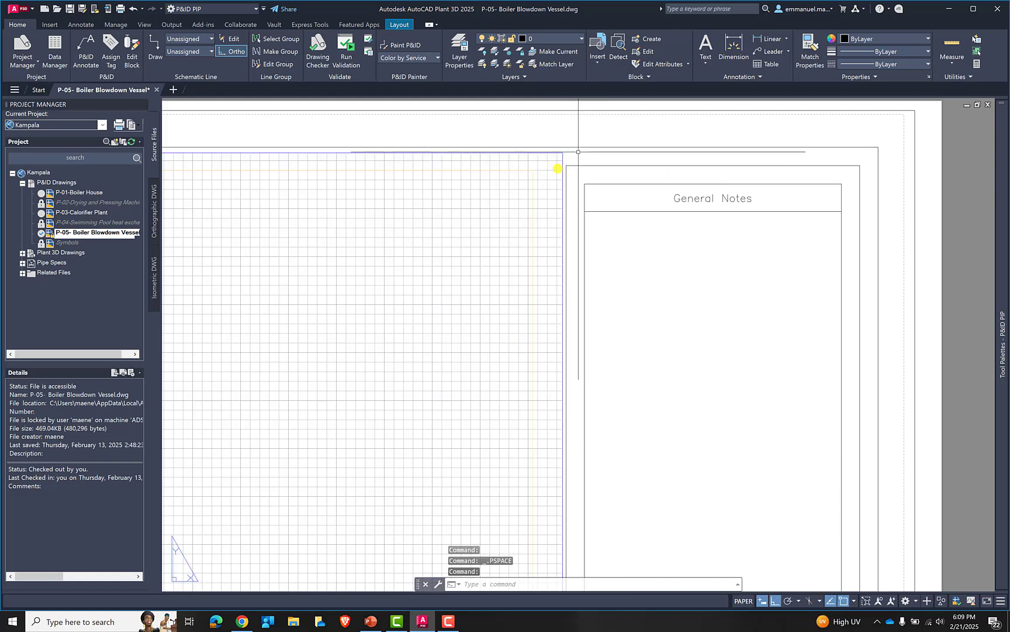
scroll(571, 297, "down", 5)
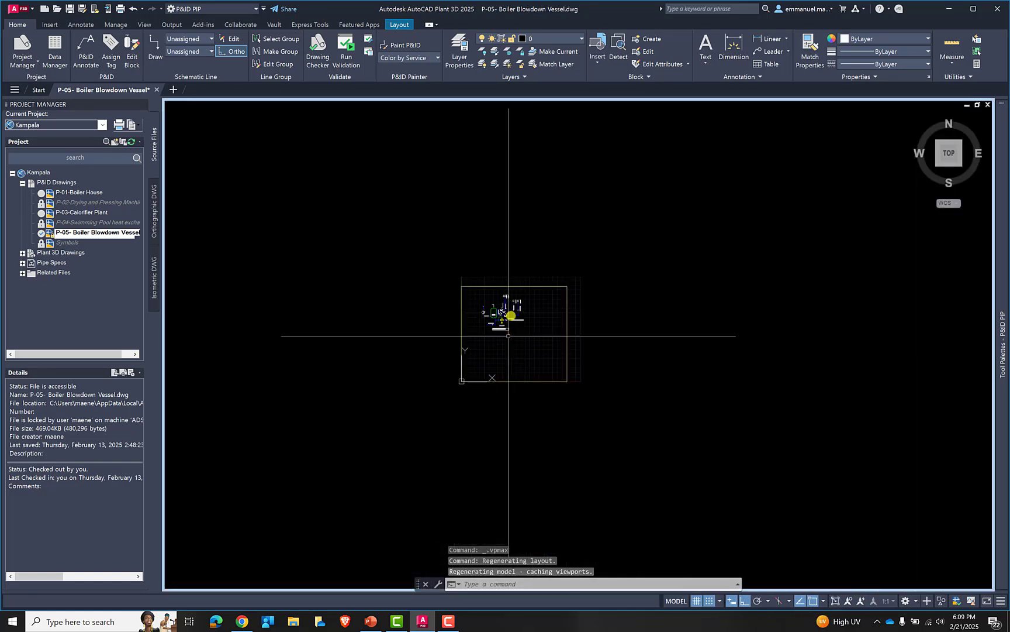
scroll(509, 316, "up", 4)
middle_click_drag(510, 316, 552, 316)
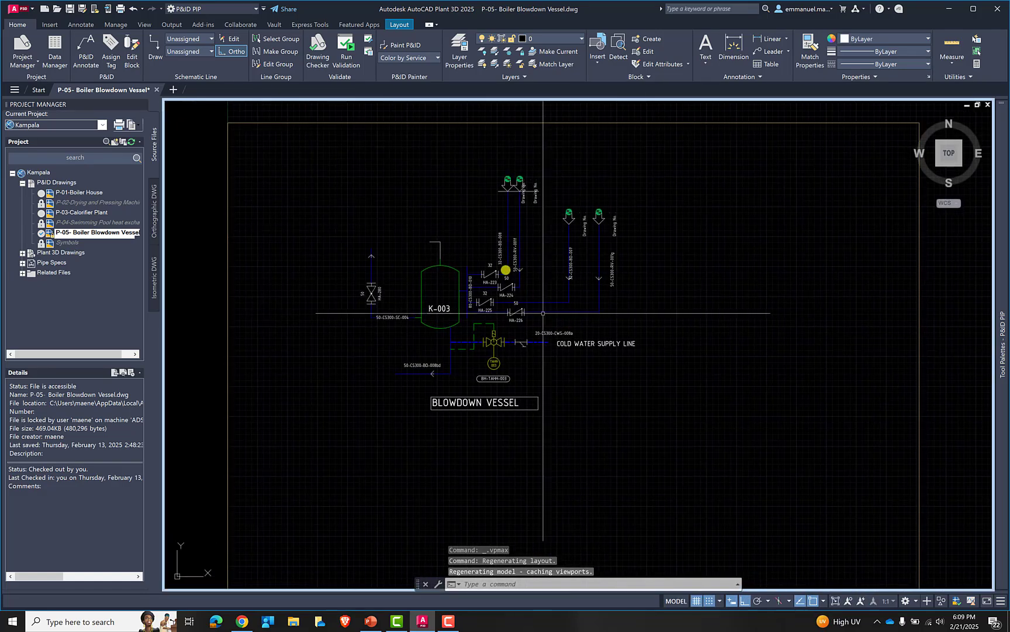
Step: Paint the Boiler Blowdown Vessel drawing with the Color by Service style and inspect the lines around vessel K-003
left_click(421, 58)
left_click(417, 46)
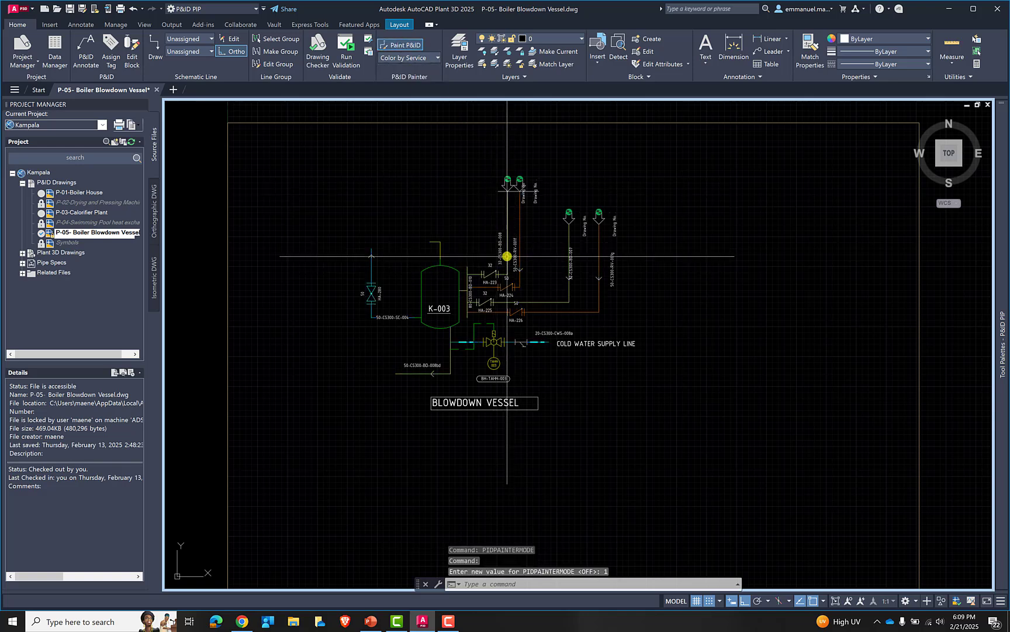
mouse_move(507, 253)
middle_mouse_down()
mouse_move(489, 293)
mouse_move(483, 280)
mouse_move(533, 280)
middle_mouse_up()
scroll(587, 293, "up", 1)
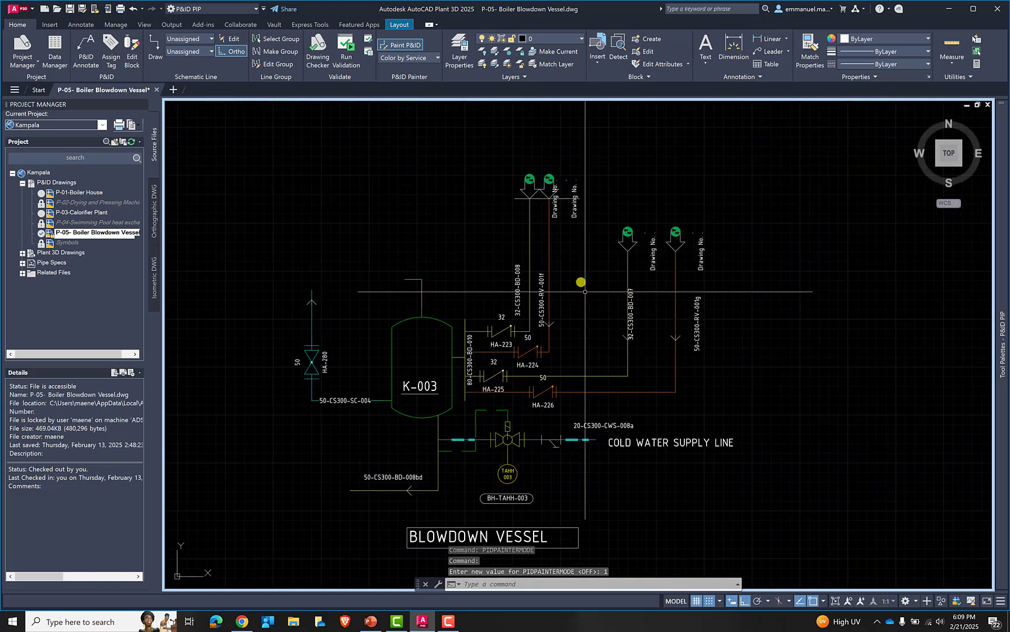
mouse_move(390, 248)
middle_mouse_down()
mouse_move(440, 248)
mouse_move(462, 261)
middle_mouse_up()
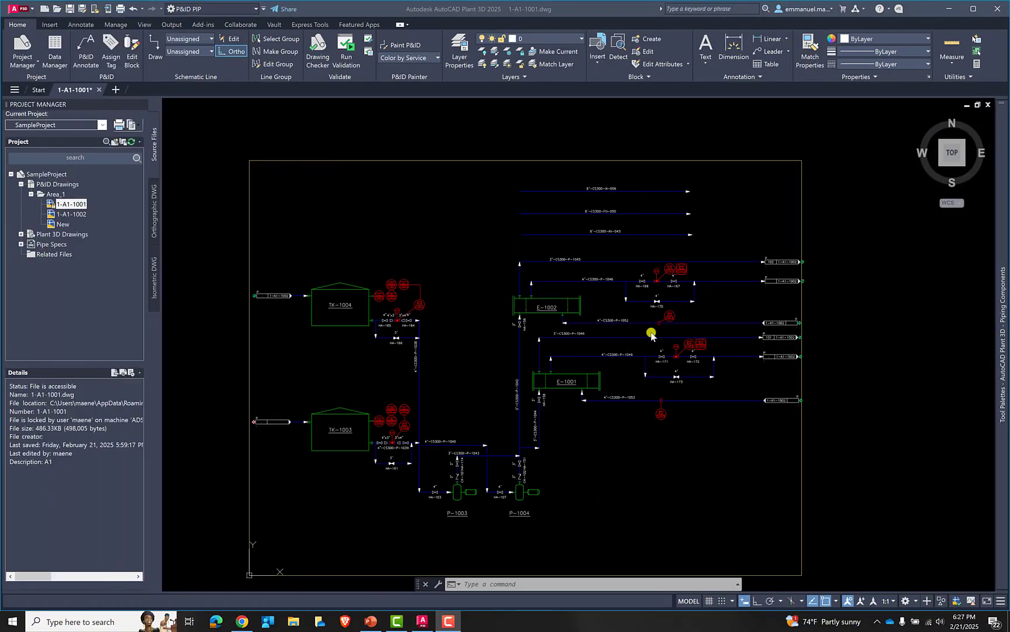
Step: Open the project setup of SampleProject and go to the Primary Line Segment class definition
middle_click_drag(618, 250, 638, 242)
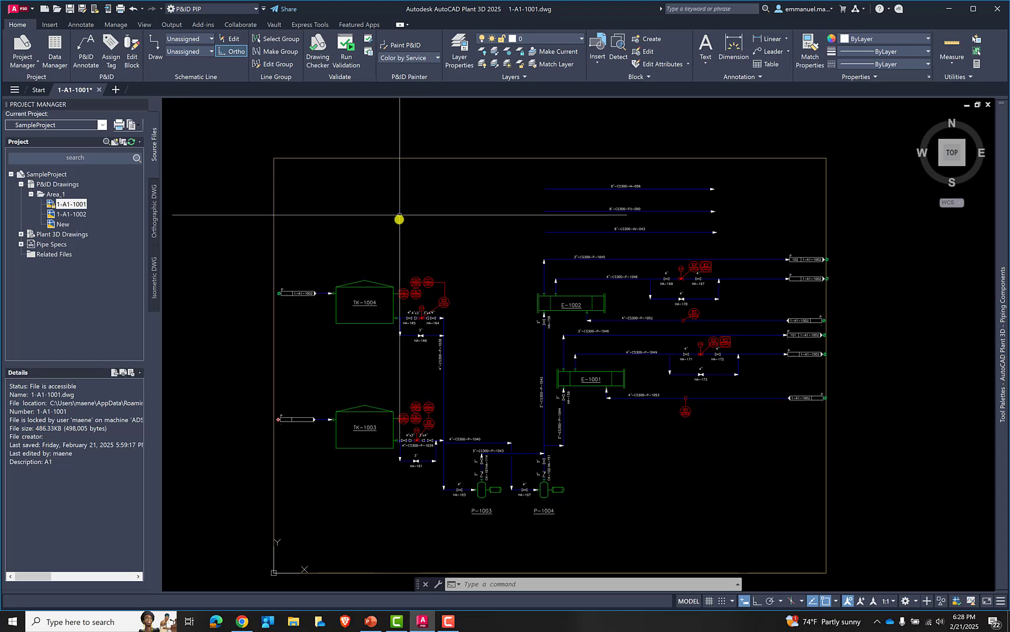
left_click(58, 175)
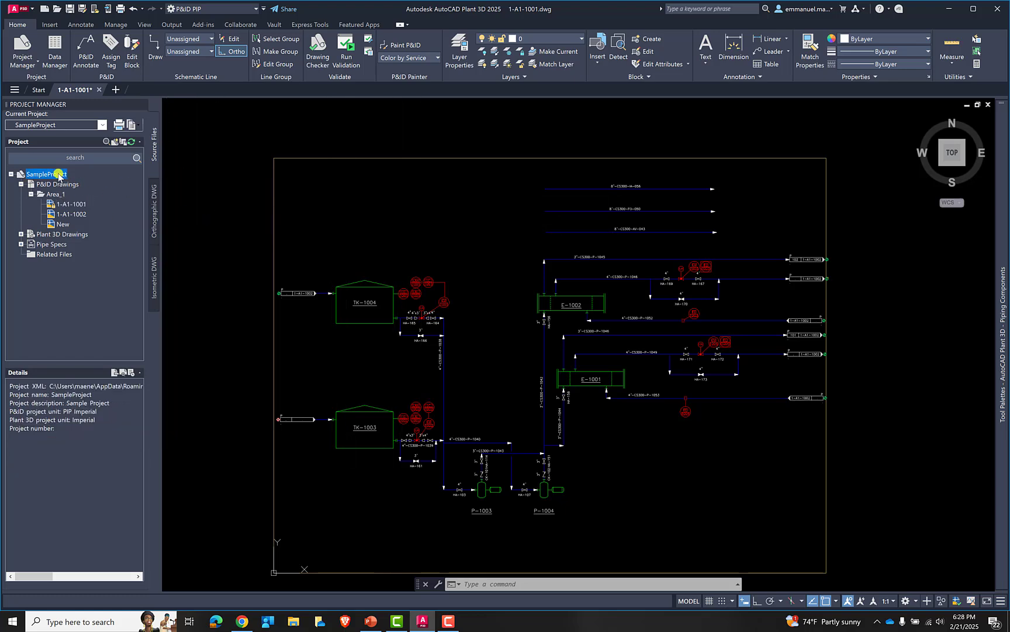
right_click(58, 174)
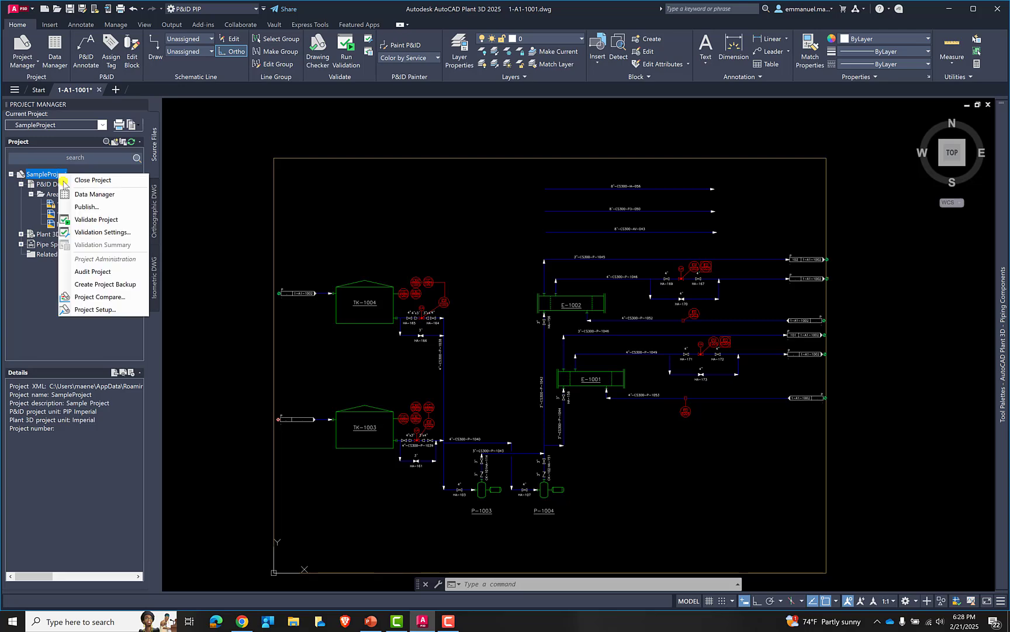
left_click(100, 309)
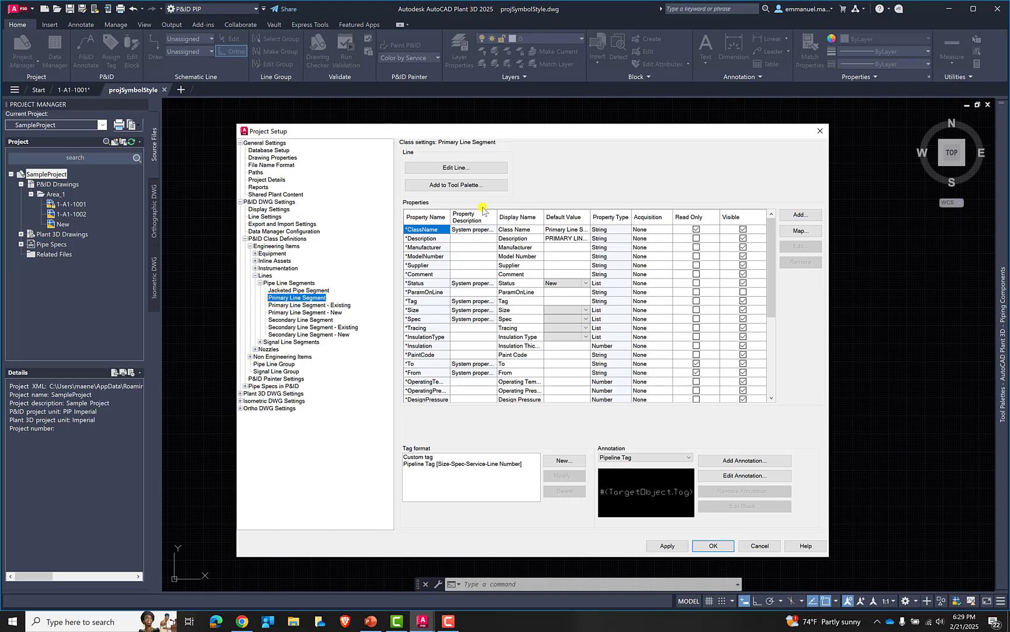
Step: Set the line color of the Primary Line Segment class to White in its line settings
left_click(465, 168)
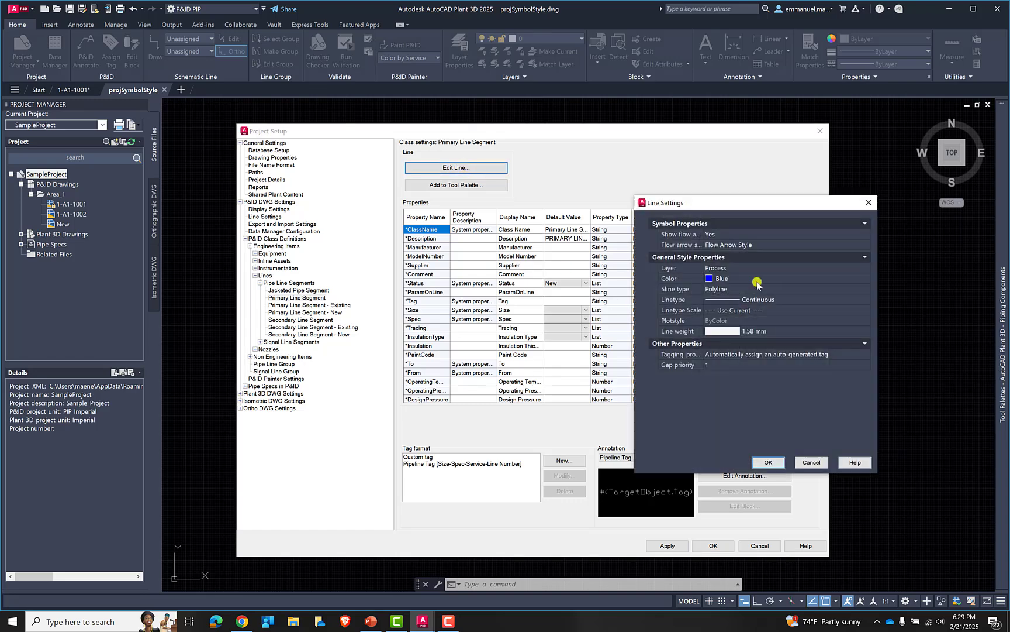
left_click(748, 279)
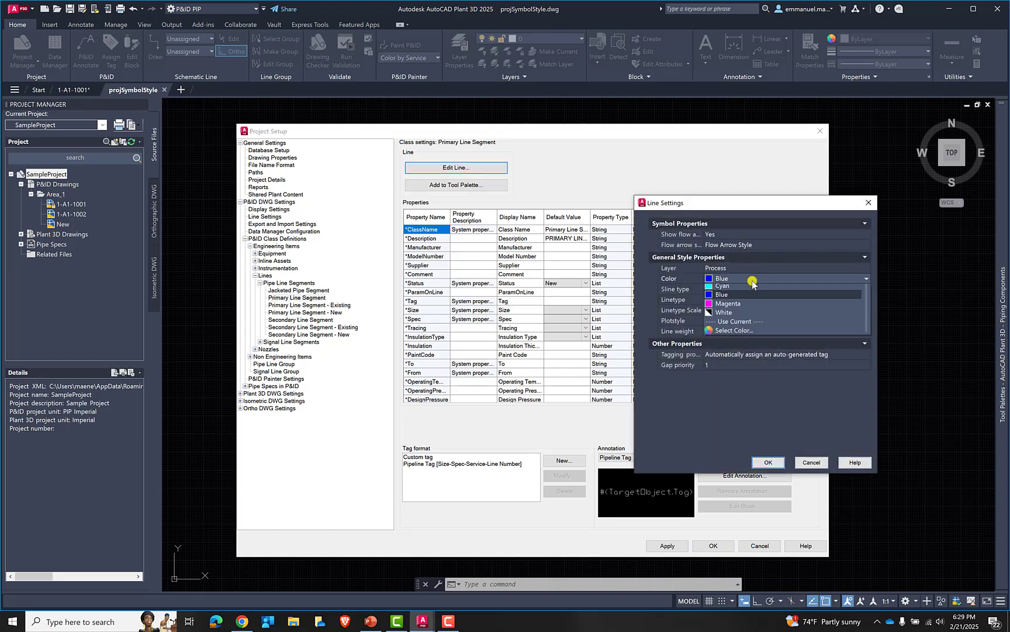
left_click(728, 351)
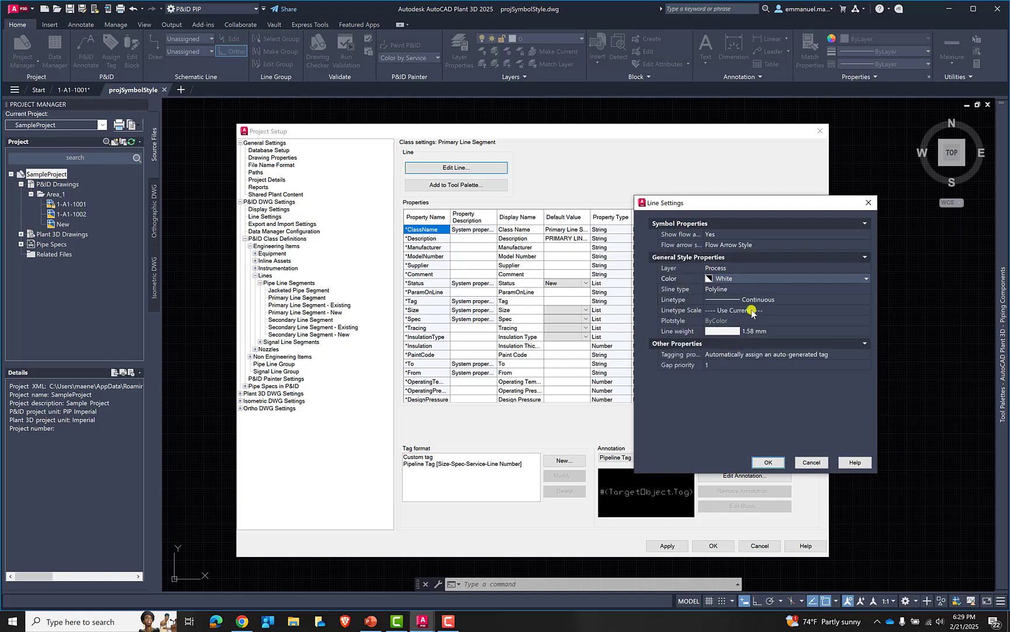
Step: Set the Primary Line Segment line weight to 0.20 mm, then apply the project setup changes and close the setup
left_click(767, 332)
left_click(767, 333)
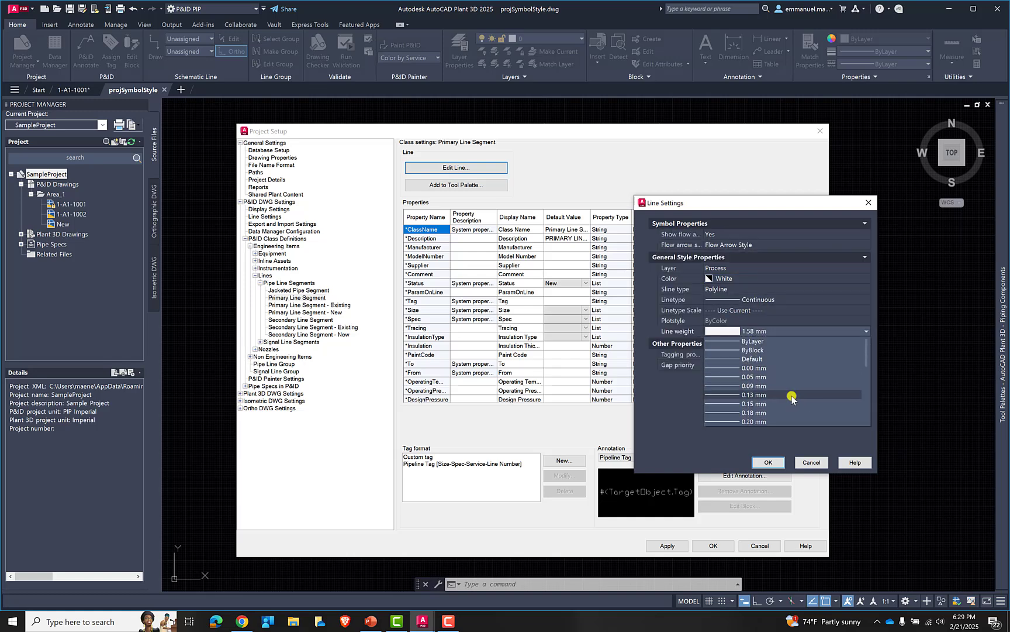
scroll(784, 395, "down", 1)
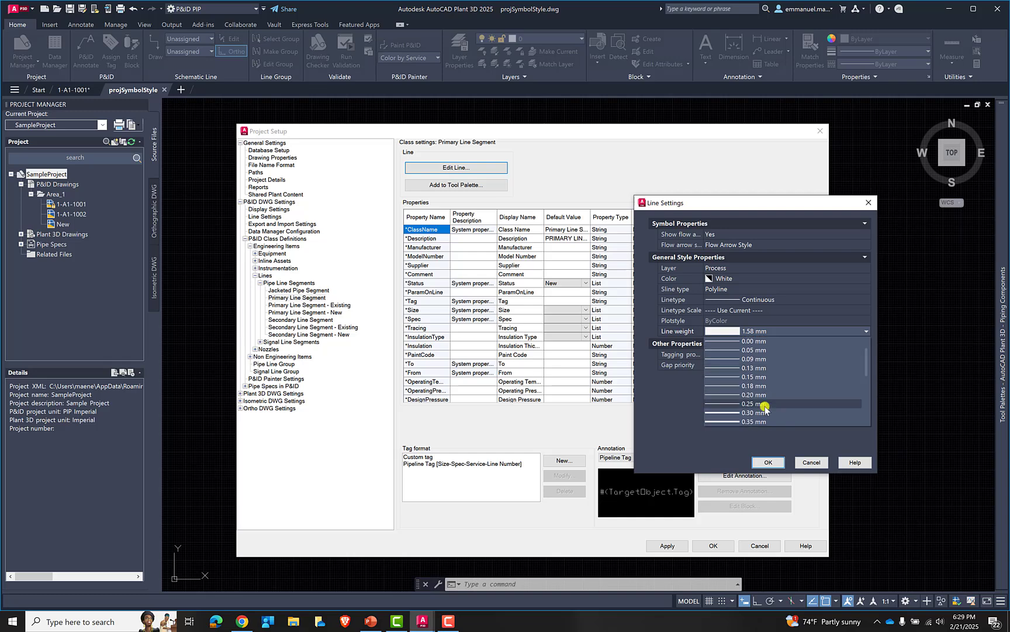
left_click(760, 395)
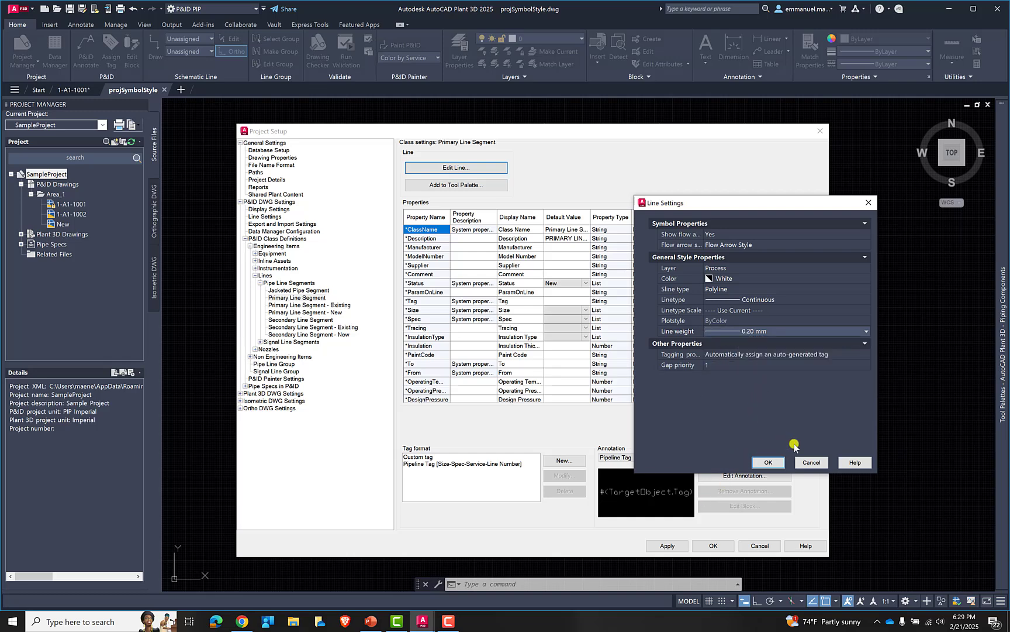
left_click(772, 462)
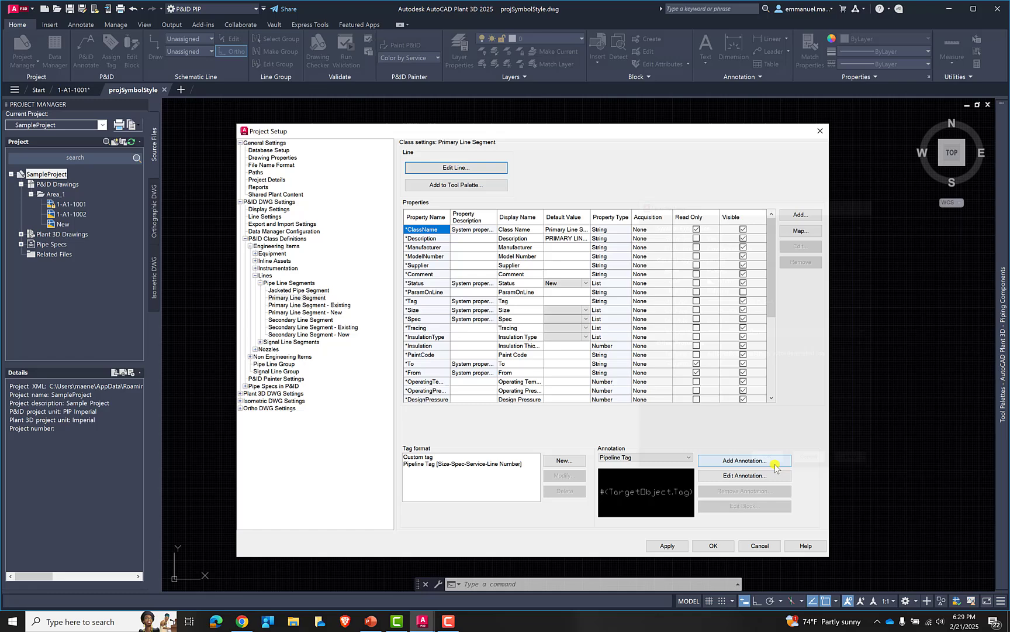
left_click(685, 545)
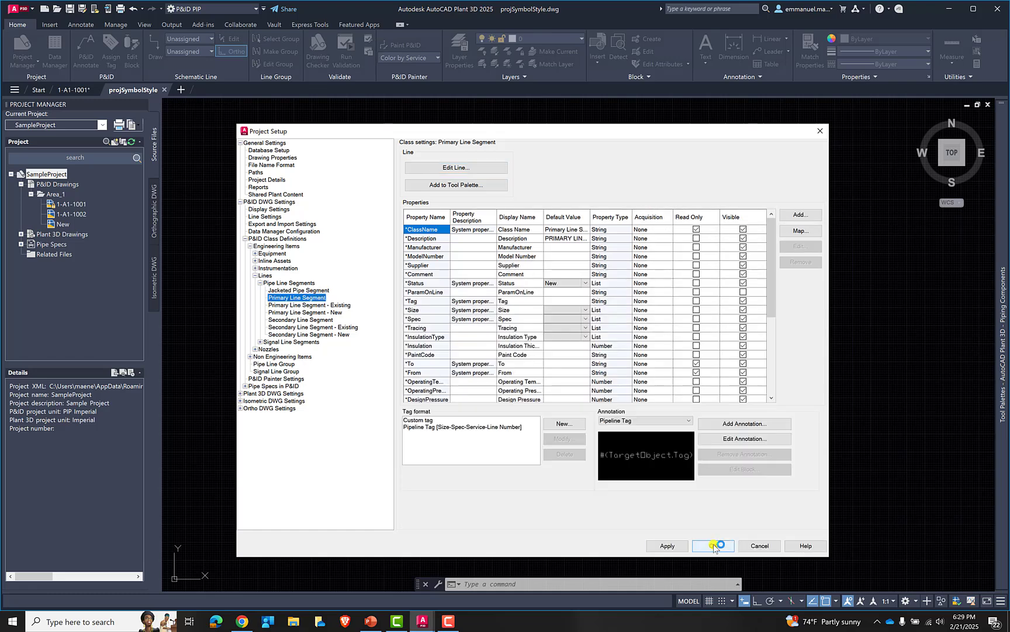
left_click(713, 545)
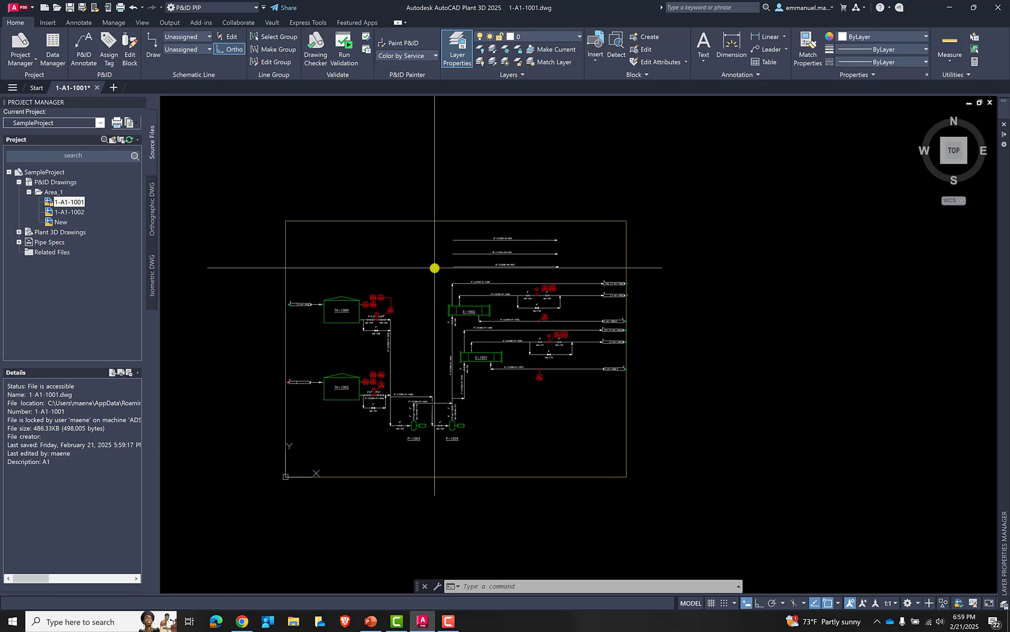
Step: Review the DWG template assigned to new P&ID drawings and the list of available template files, then cancel without creating a drawing
right_click(60, 203)
left_click(50, 192)
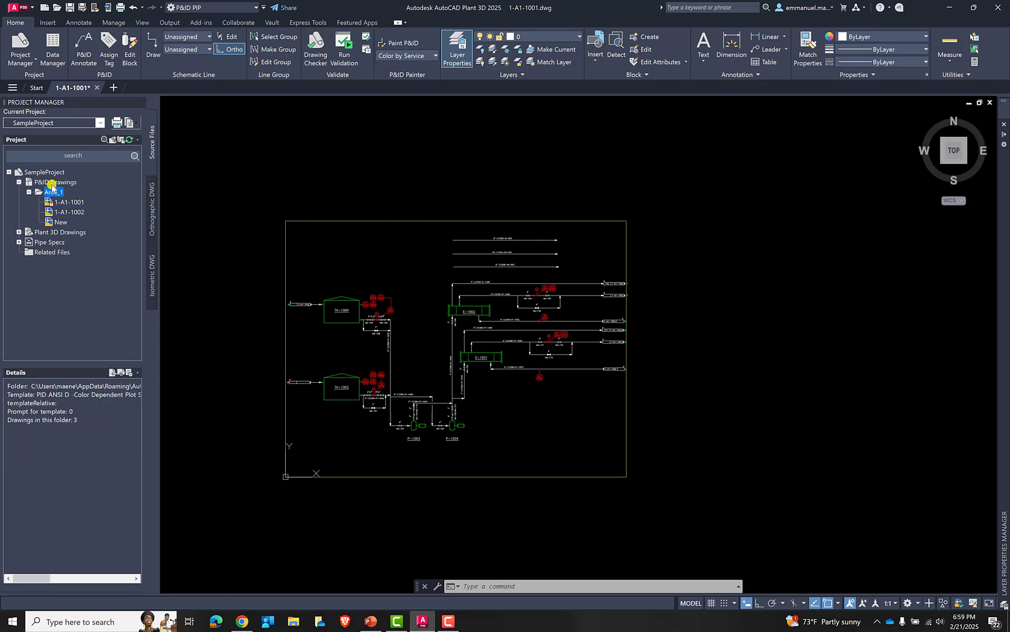
right_click(52, 183)
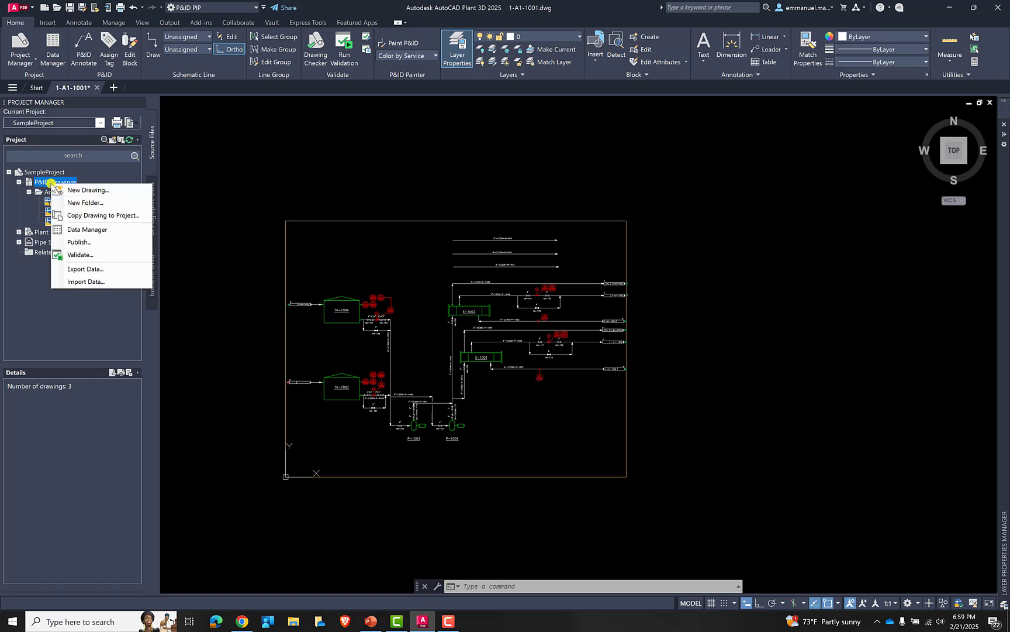
left_click(91, 189)
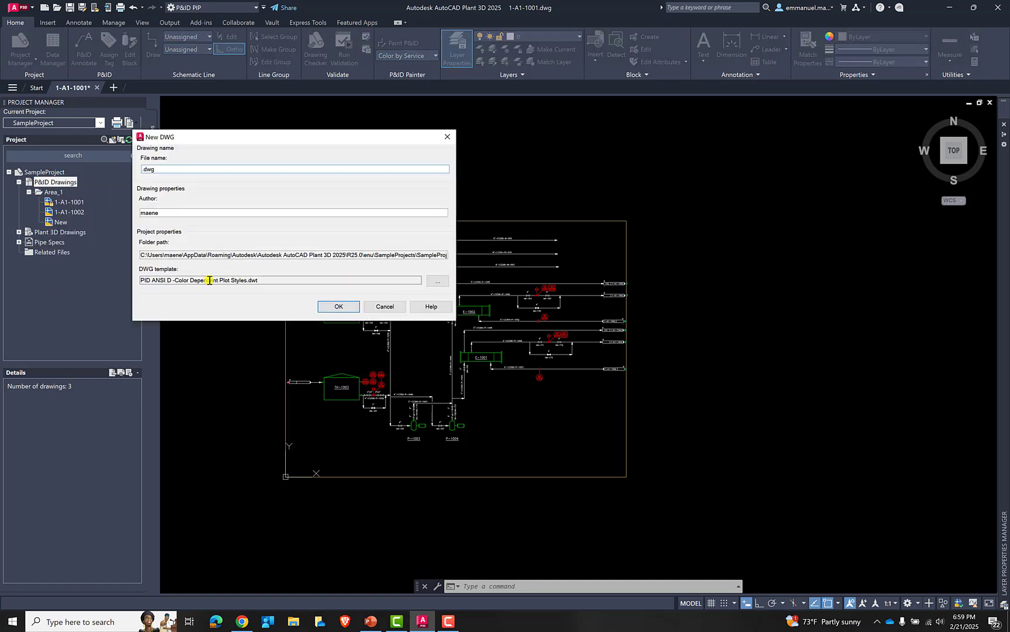
left_click_drag(143, 280, 268, 280)
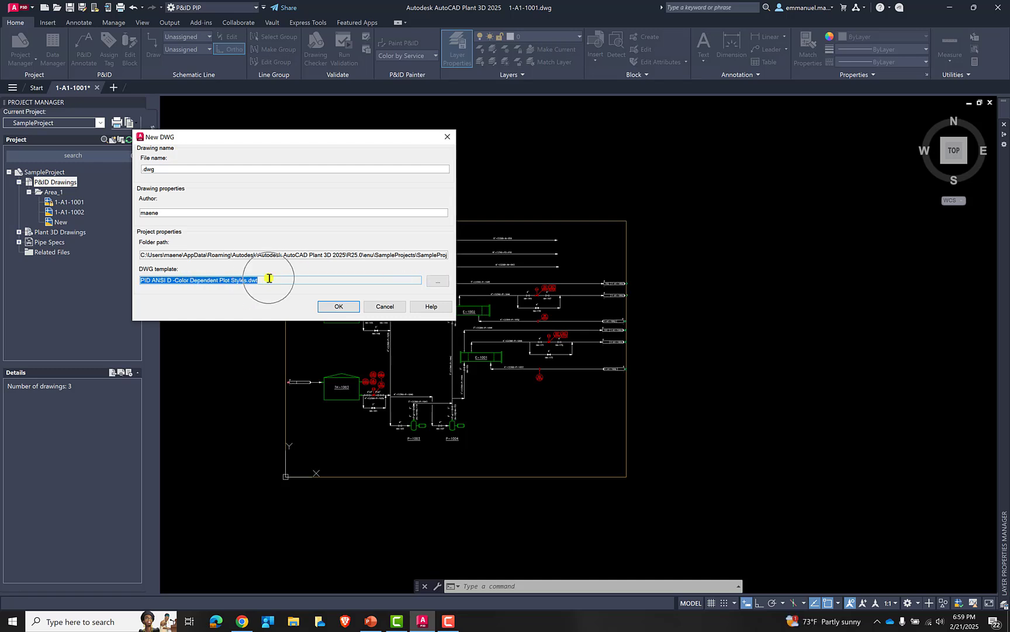
left_click(438, 281)
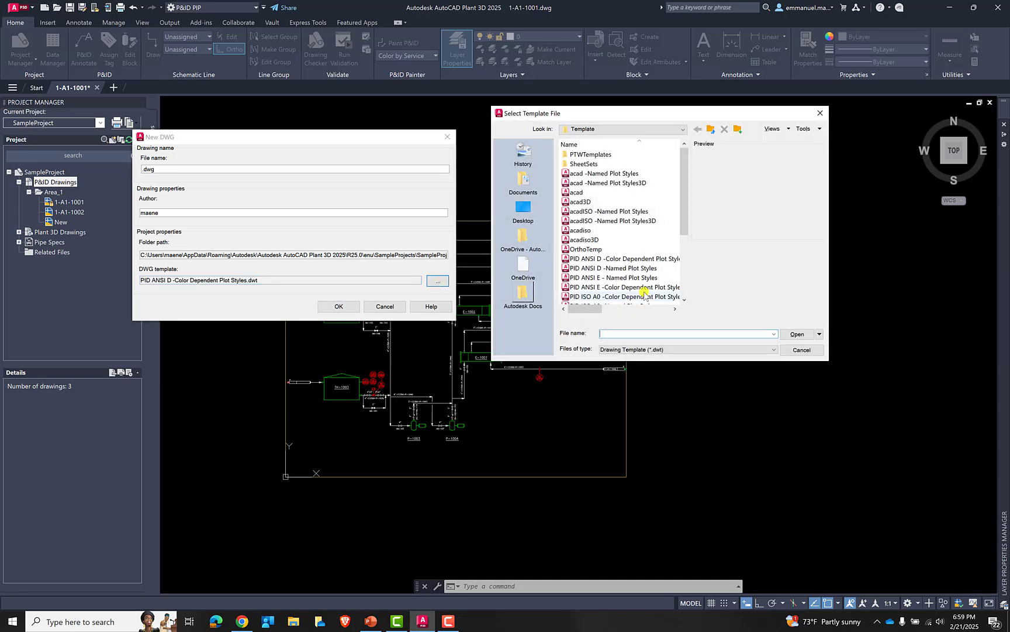
mouse_move(686, 178)
left_mouse_down()
mouse_move(687, 212)
mouse_move(685, 174)
left_mouse_up()
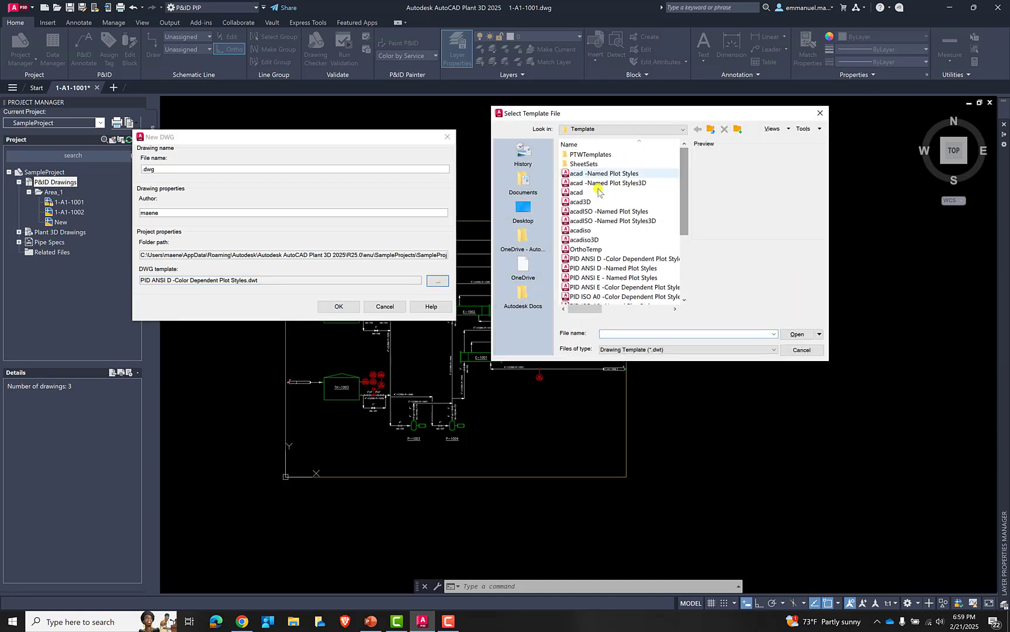
left_click(819, 115)
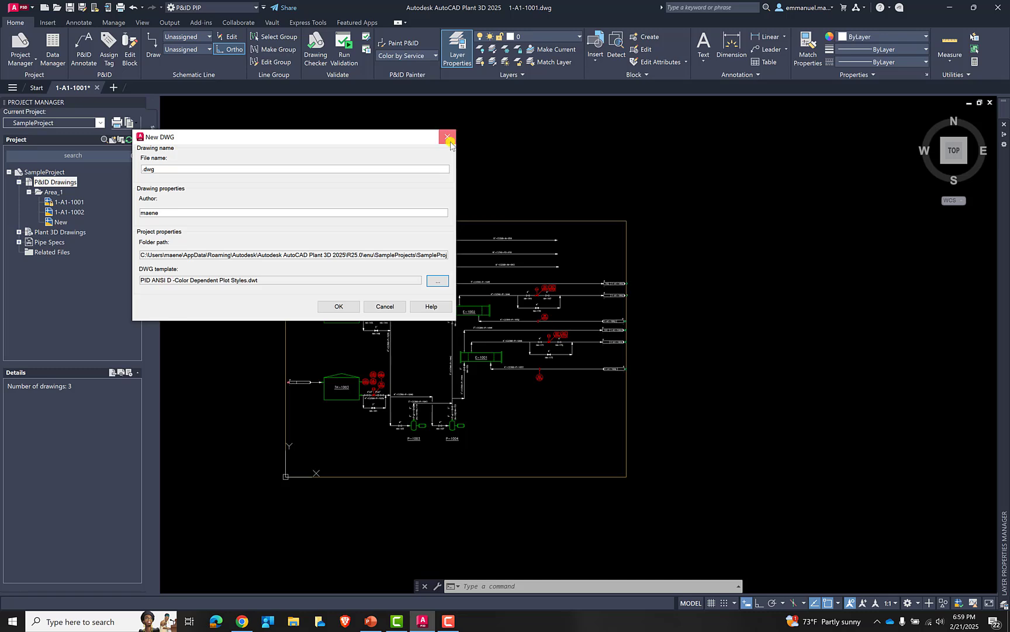
left_click(448, 137)
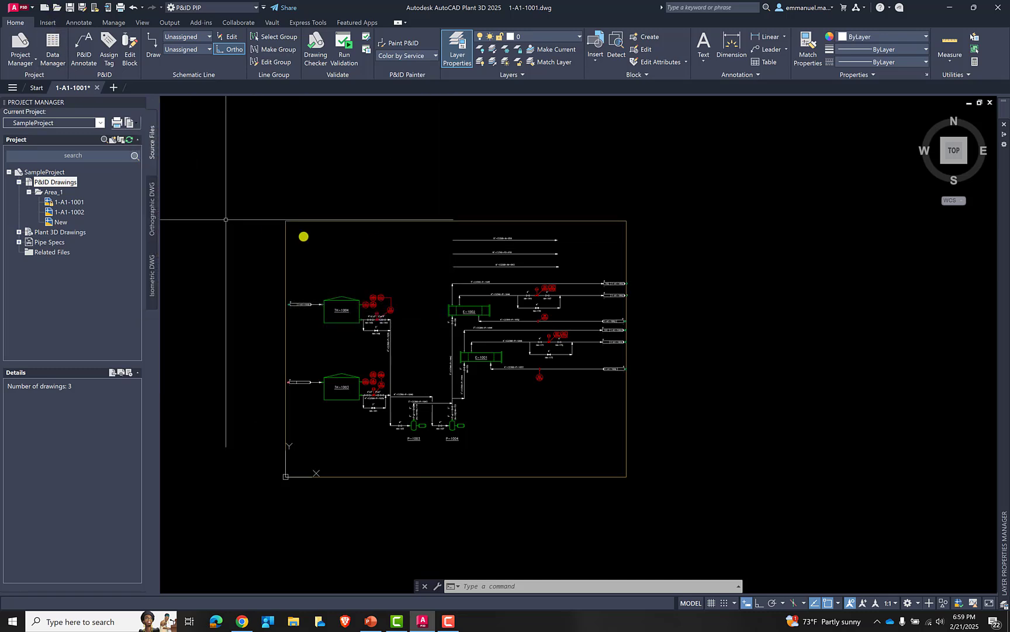
Step: Open the template file PID ISO A1 -Color Dependent Plot Styles.dwt and switch from the viewport to paper space
left_click(55, 9)
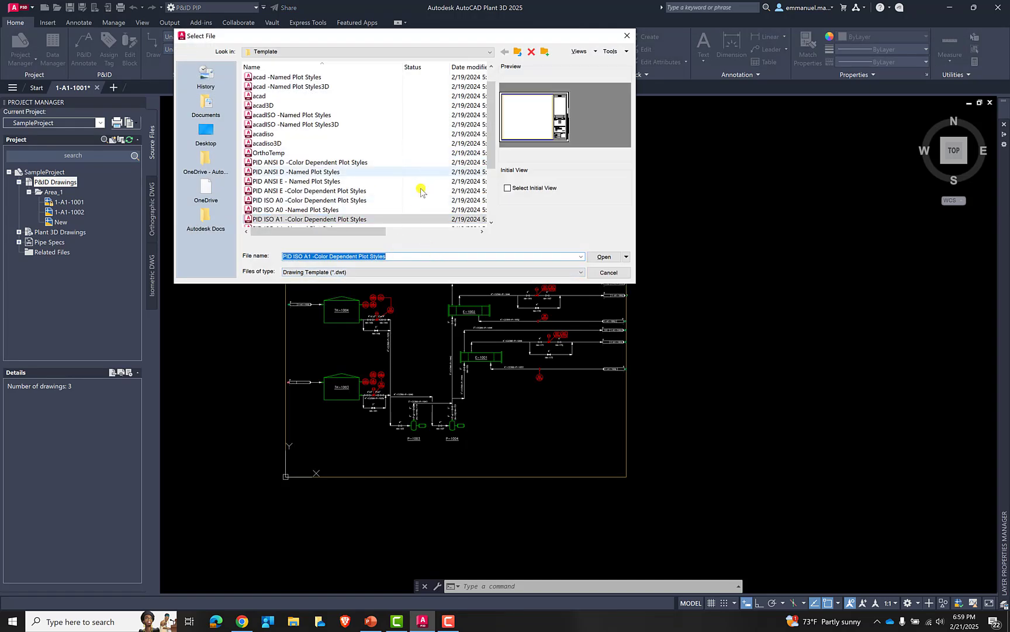
left_click(324, 220)
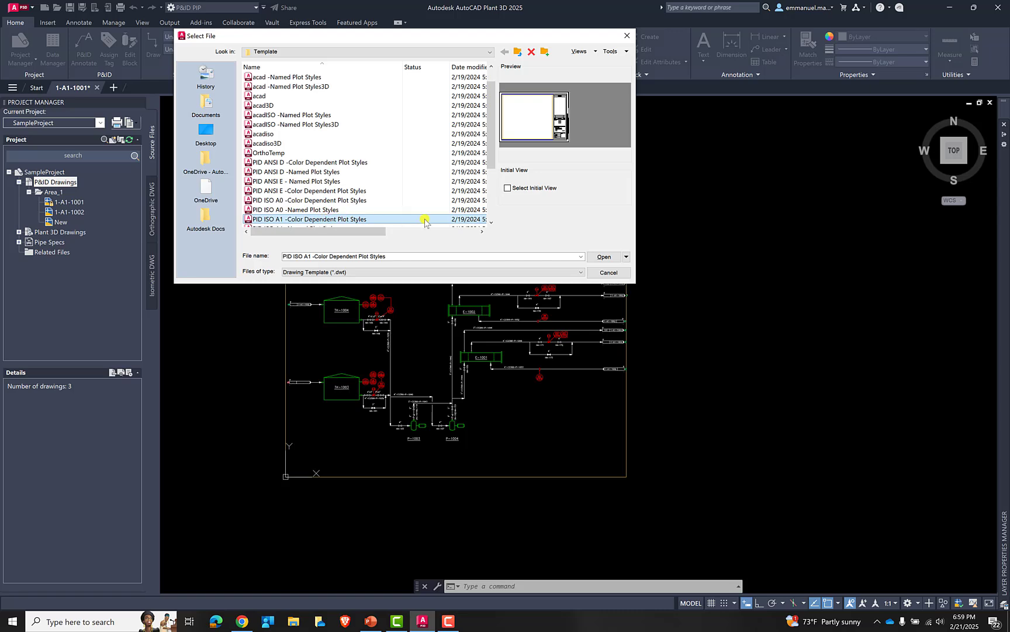
left_click(605, 257)
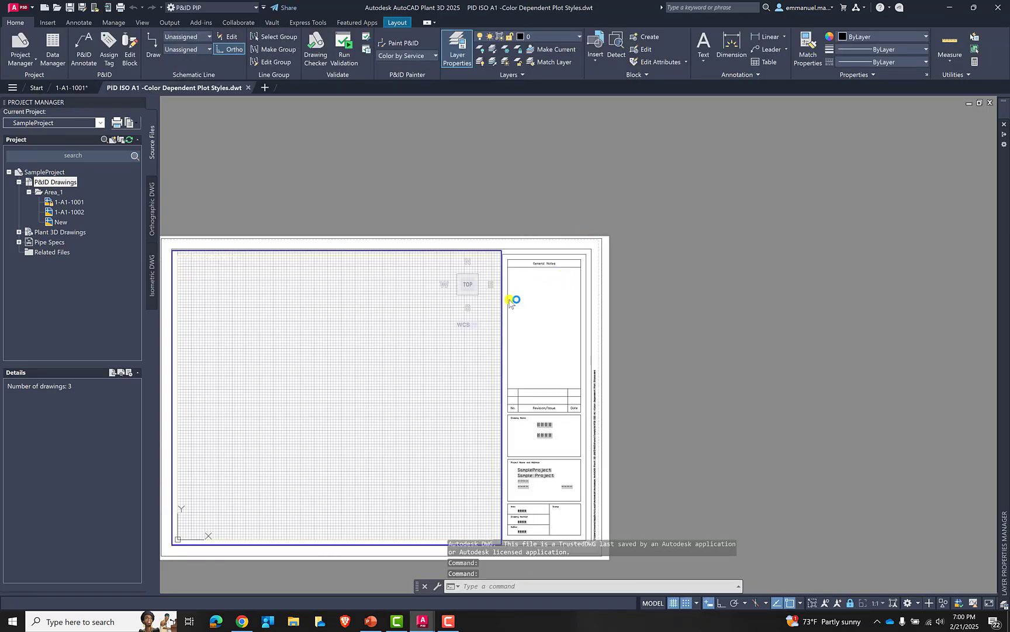
double_click(509, 302)
left_click(520, 299)
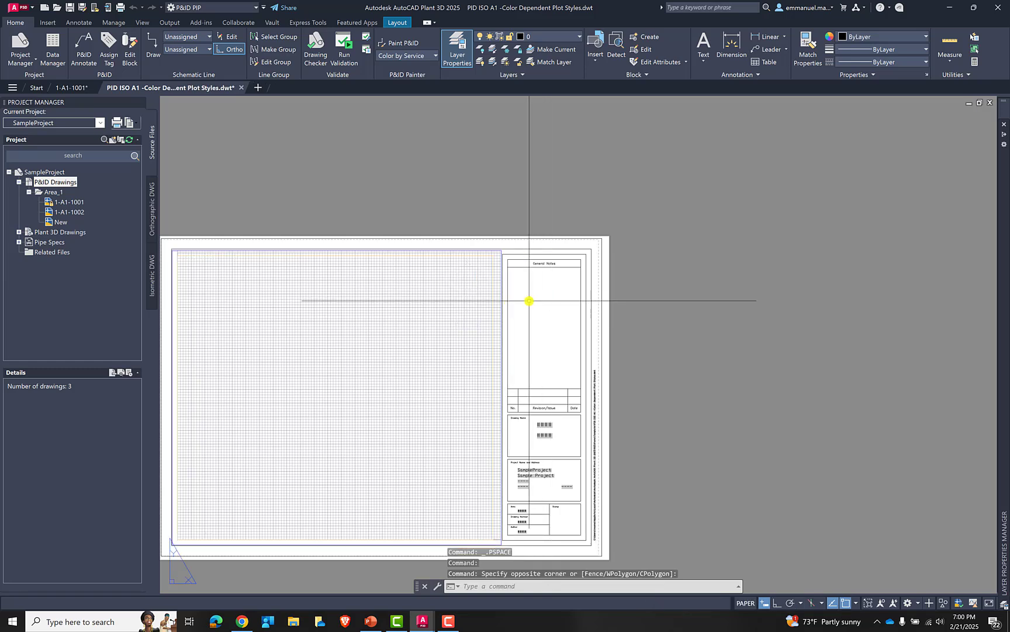
middle_click_drag(432, 301, 553, 225)
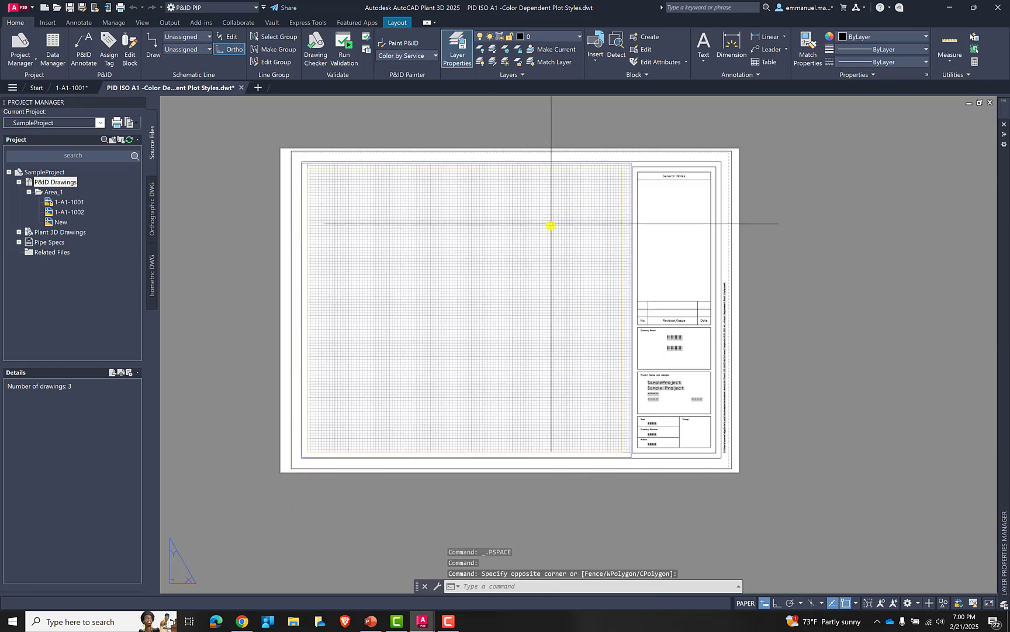
Step: Open the template's layer properties and review the color options of the Process layer, leaving them without a change
type("la")
key("Return")
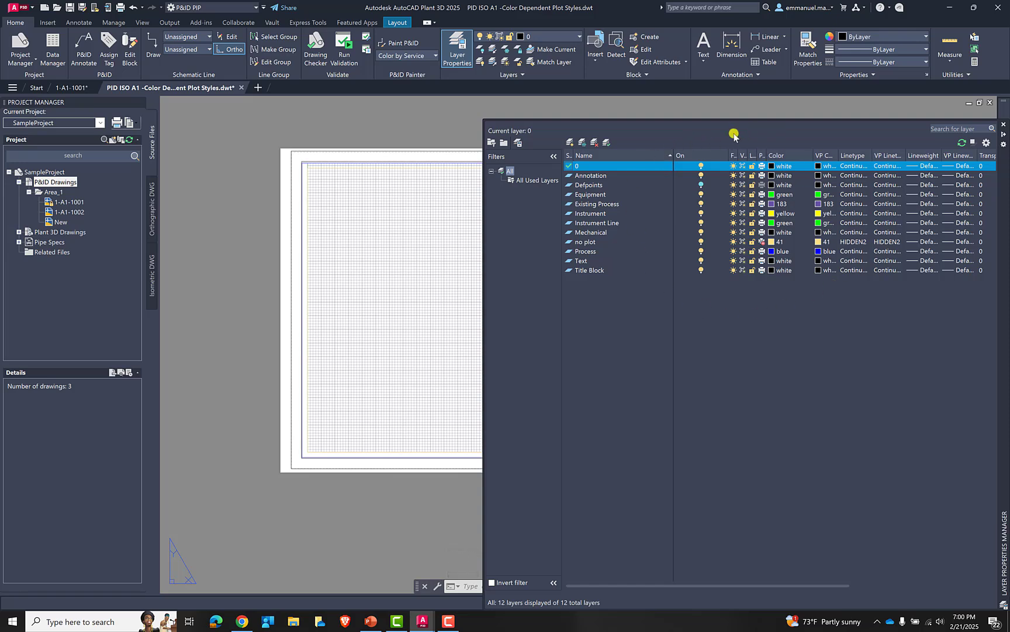
left_click(775, 252)
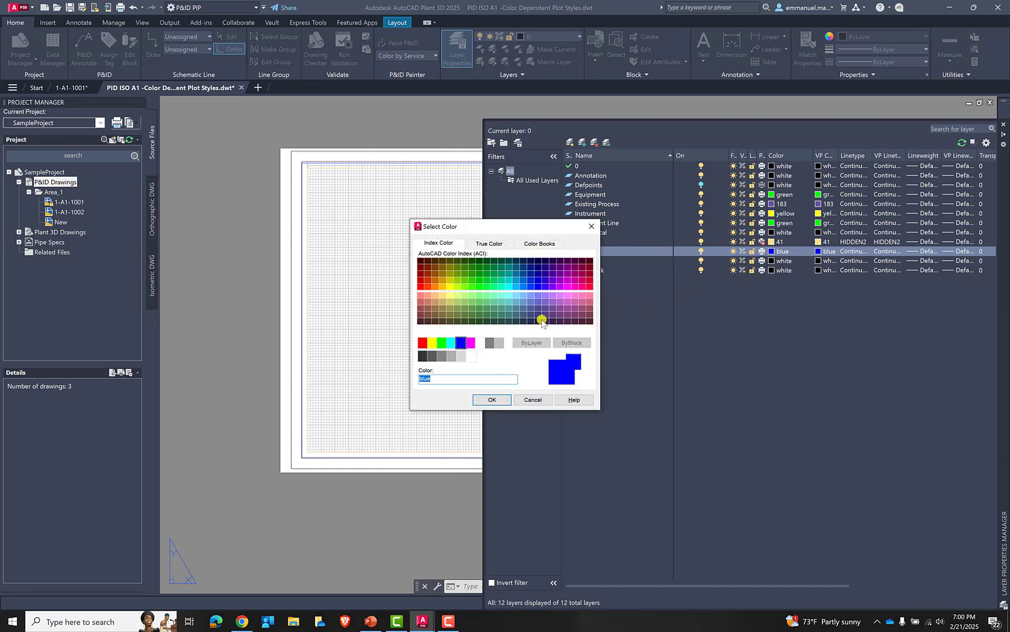
left_click(590, 230)
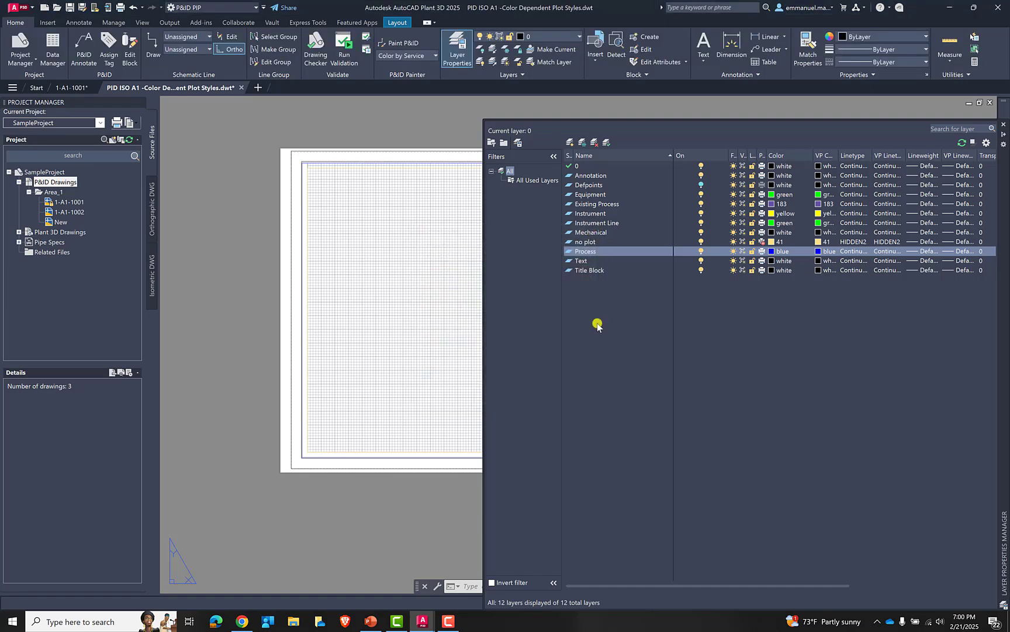
left_click(653, 323)
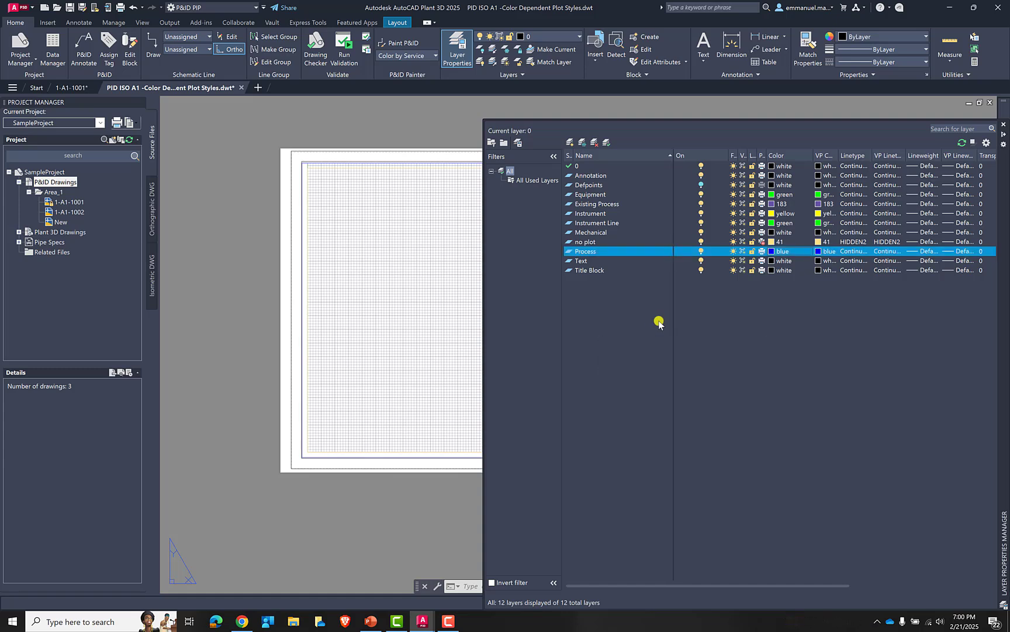
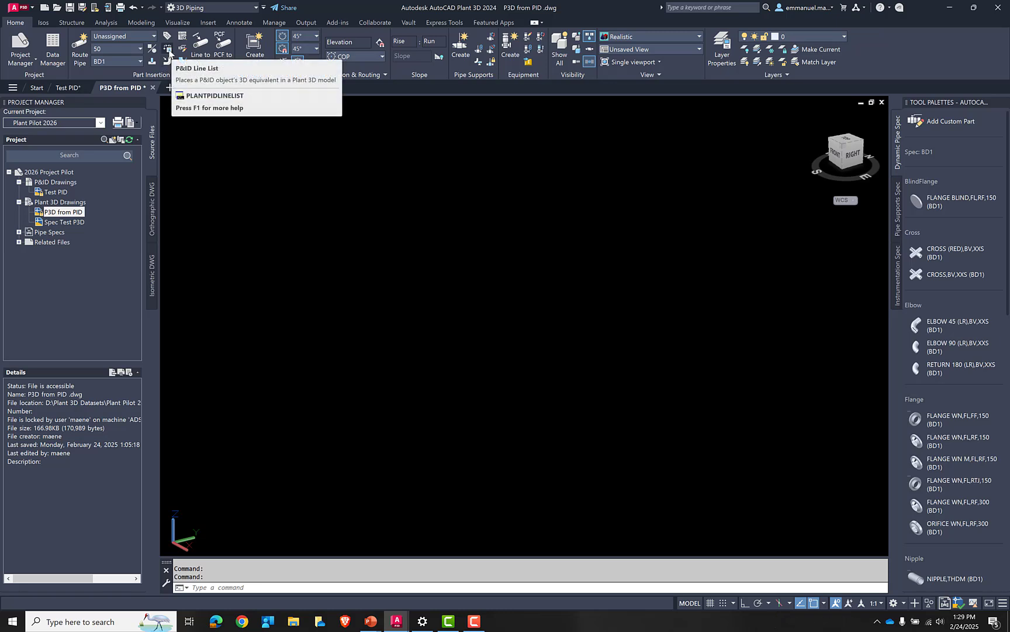
Step: Open the P&ID Line List in the P3D from PID model with Test PID as the source drawing
left_click(169, 52)
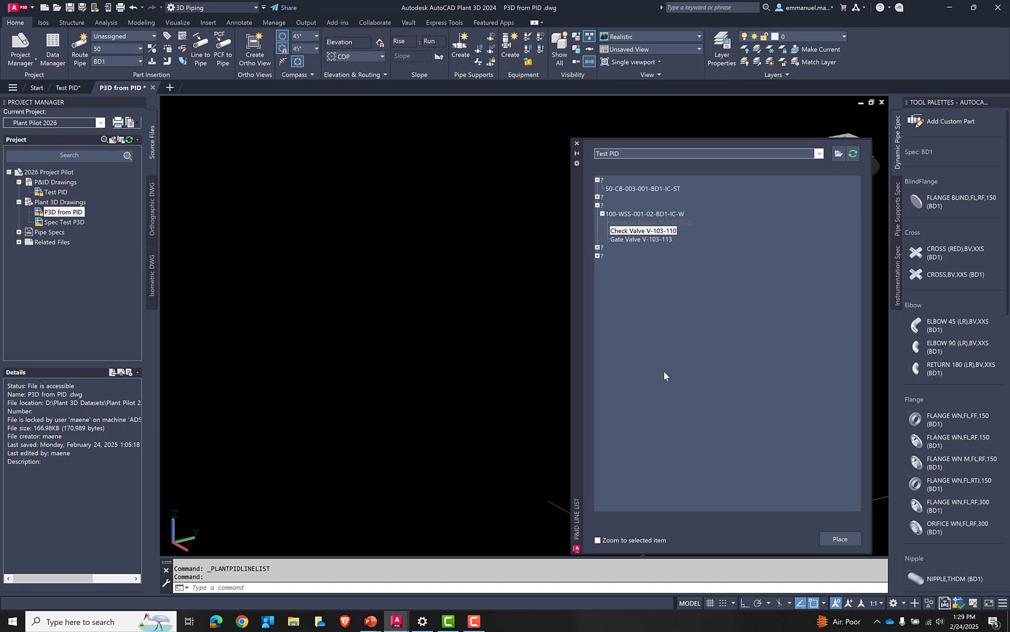
left_click(750, 153)
left_click(56, 193)
left_click(757, 153)
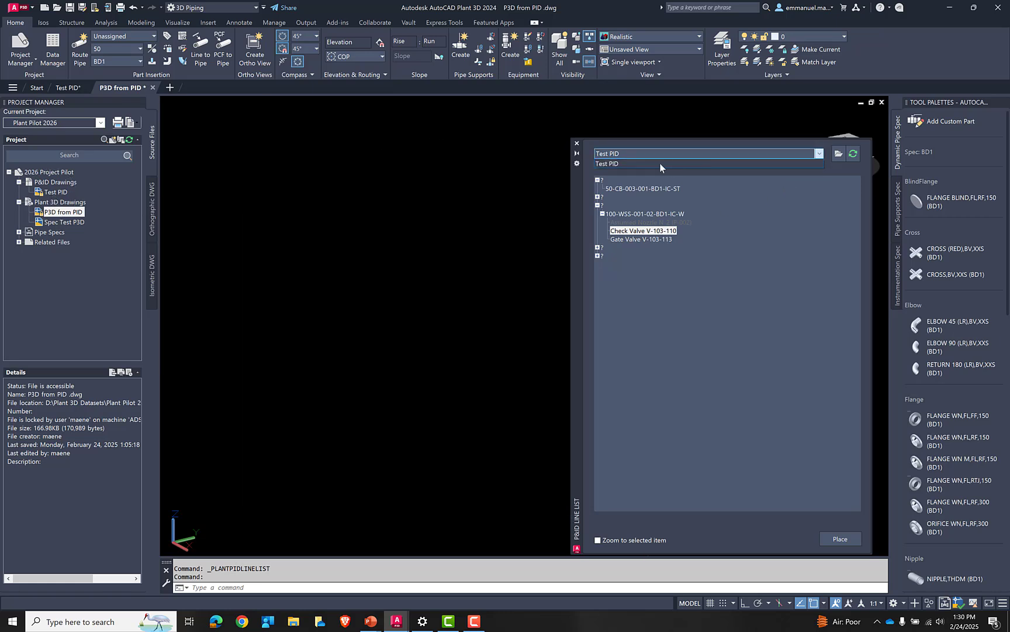
left_click(648, 153)
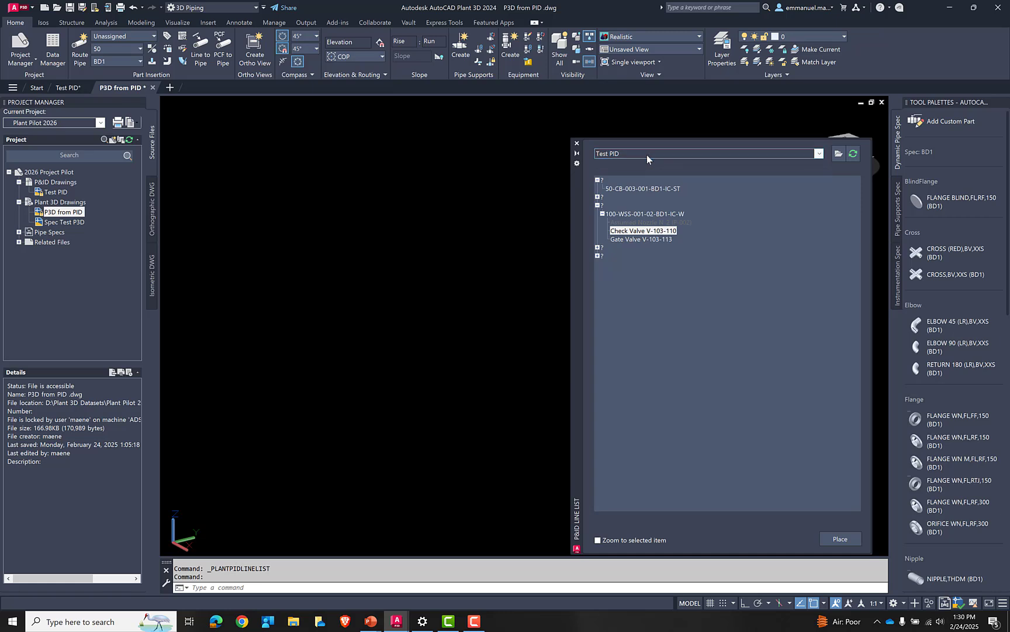
Step: Place line 100-WSS-001-02-BD1-IC-W from the line list as one straight pipe run in the model, then end routing
left_click(614, 214)
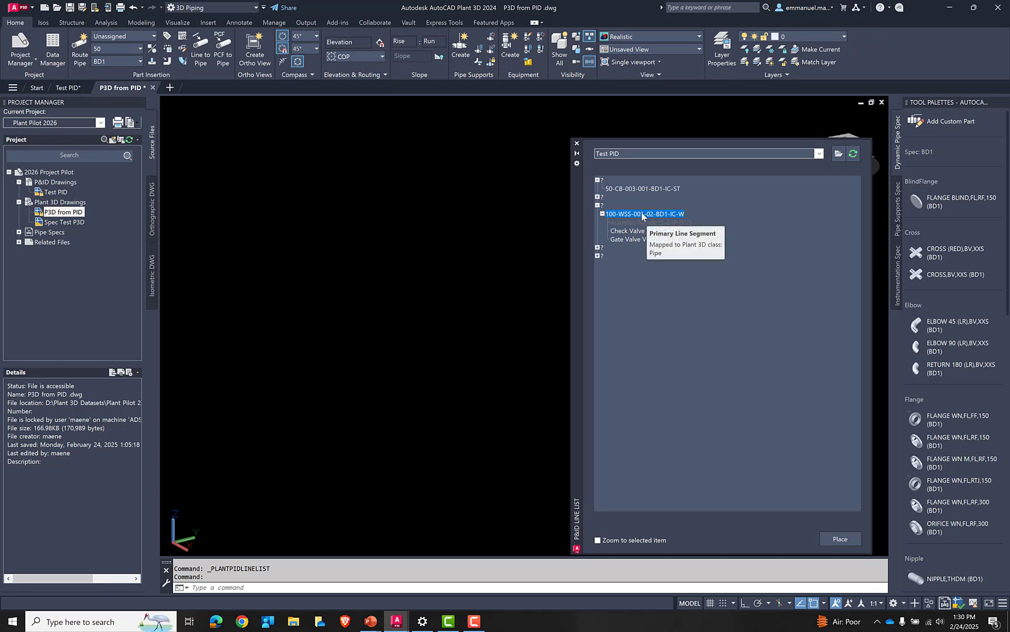
left_click(833, 537)
left_click(323, 319)
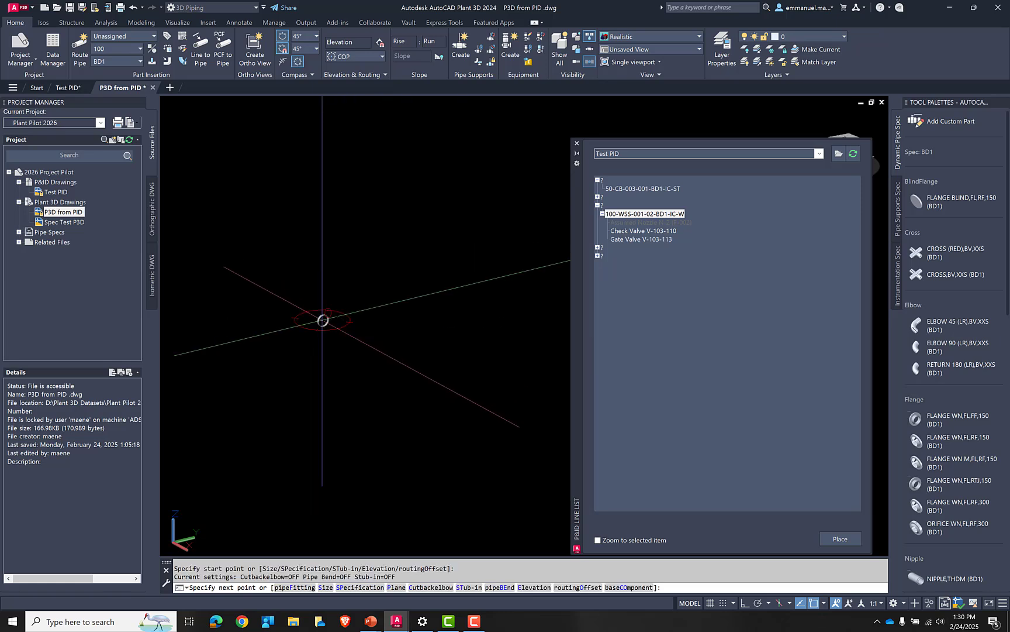
left_click(488, 277)
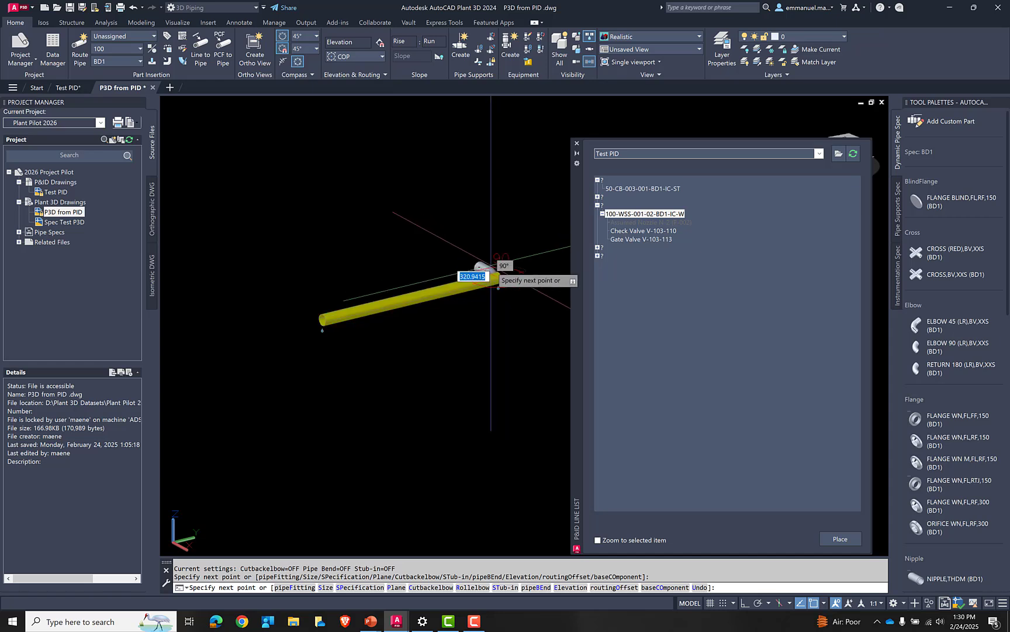
key("Escape")
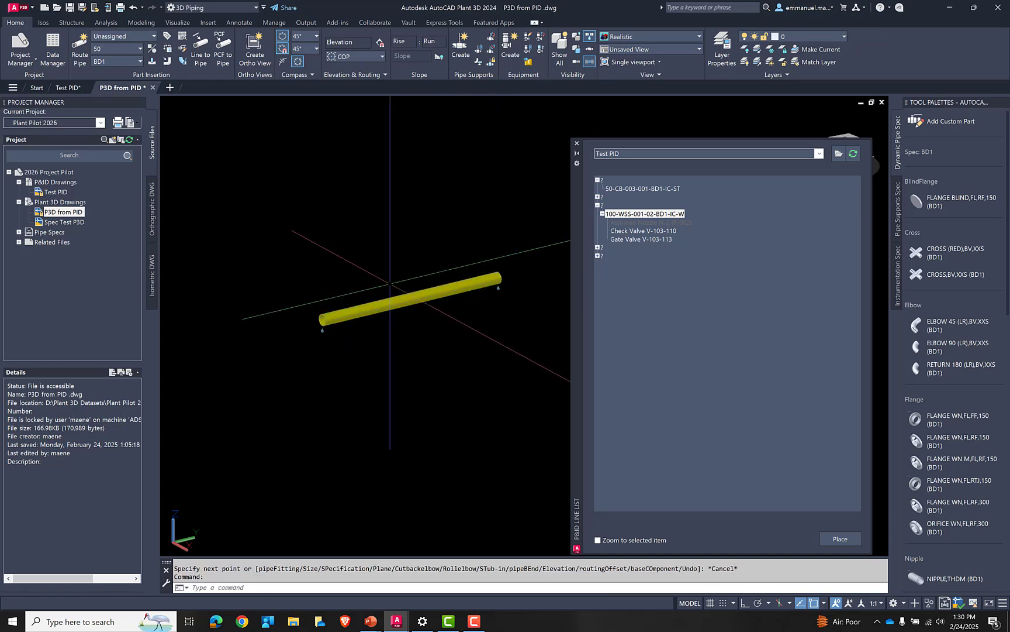
Step: Place Check Valve V-103-110 from the line list near the middle of the routed pipe with the default rotation angle of 0
left_click(645, 234)
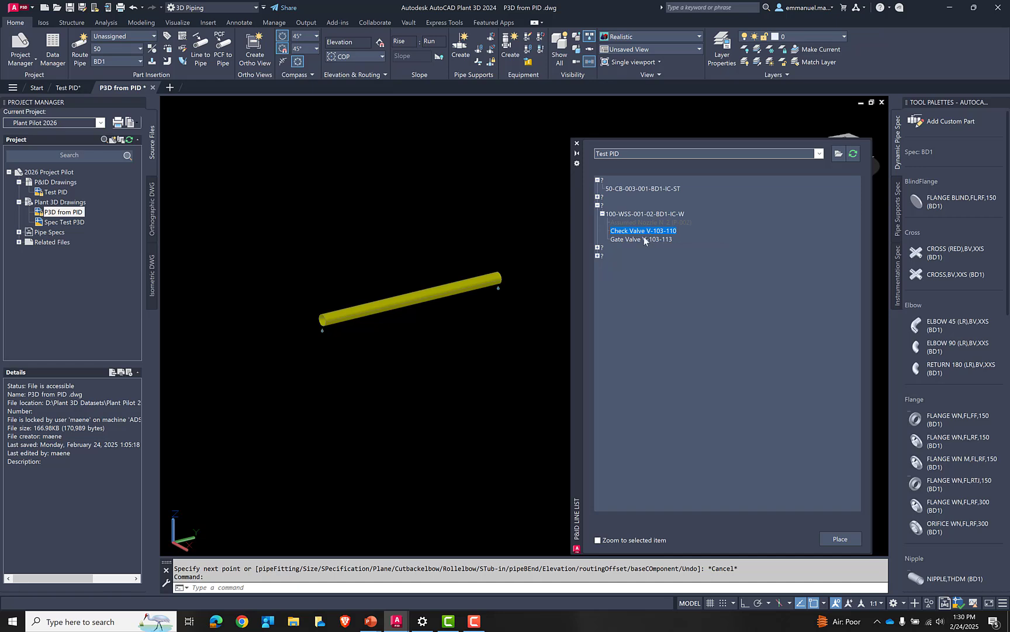
right_click(645, 234)
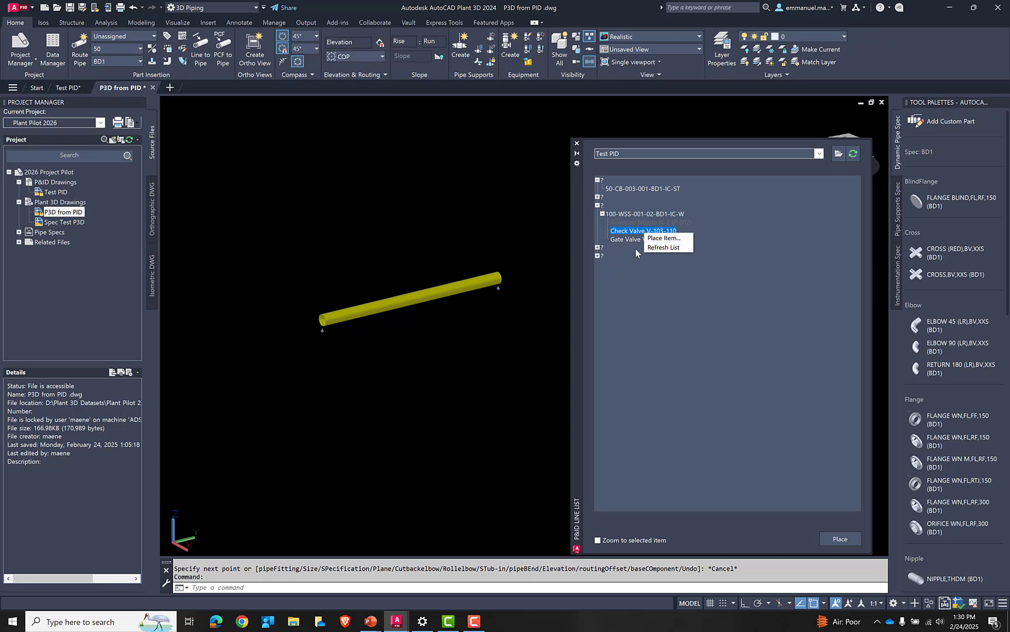
left_click(664, 238)
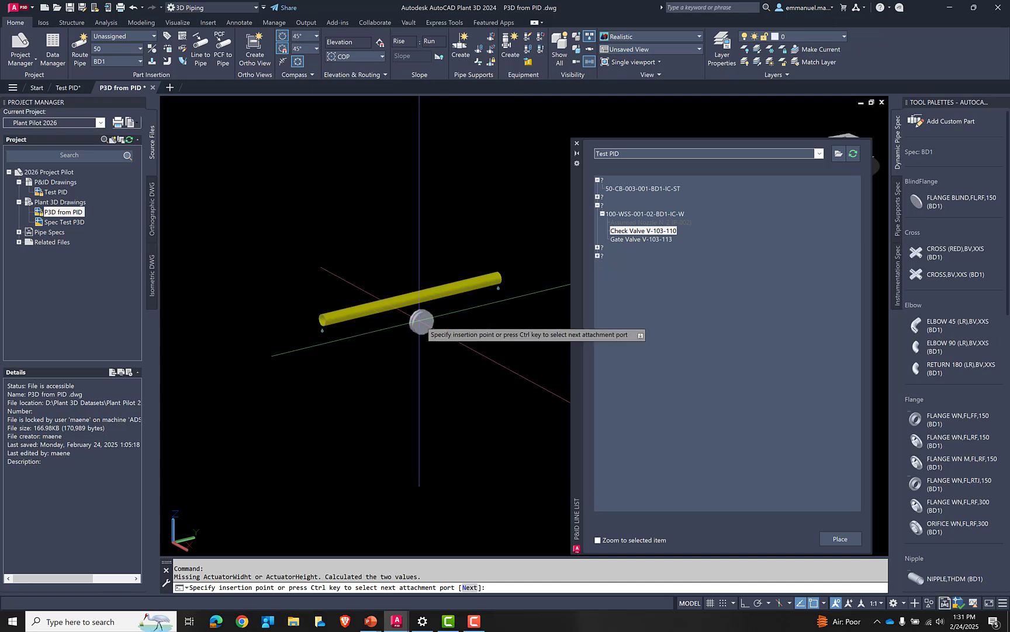
scroll(419, 320, "up", 2)
left_click(407, 294)
key("Return")
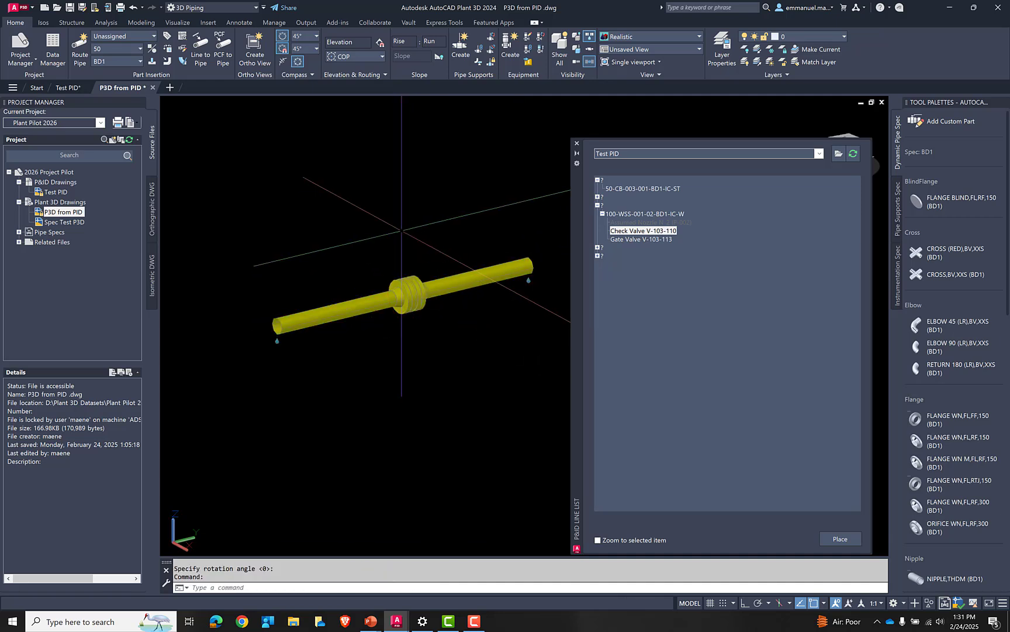
key("Escape")
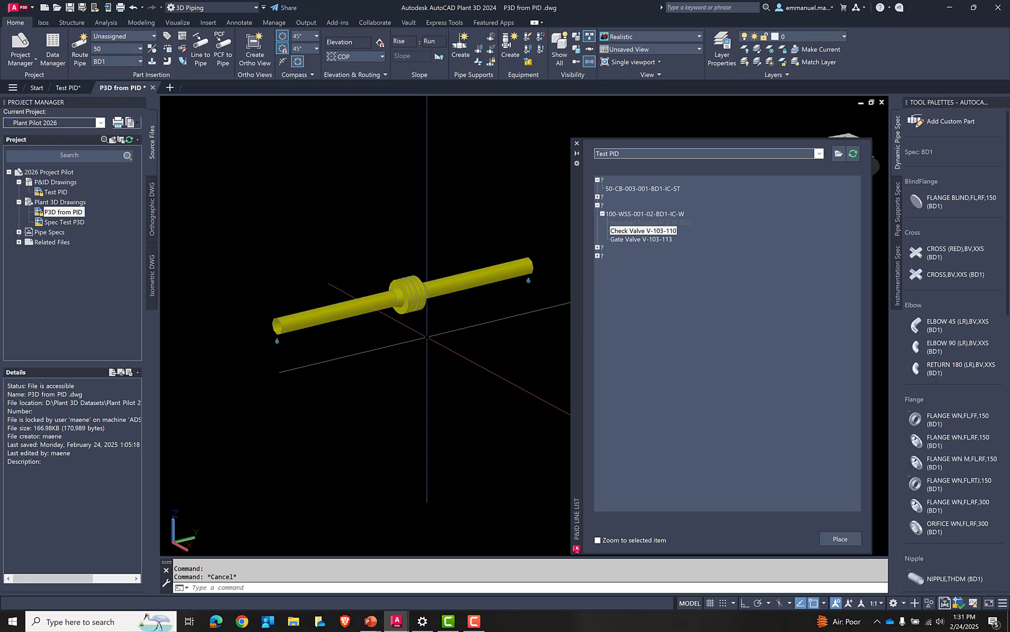
mouse_move(419, 374)
middle_mouse_down()
mouse_move(397, 355)
mouse_move(451, 403)
mouse_move(419, 387)
mouse_move(427, 380)
middle_mouse_up()
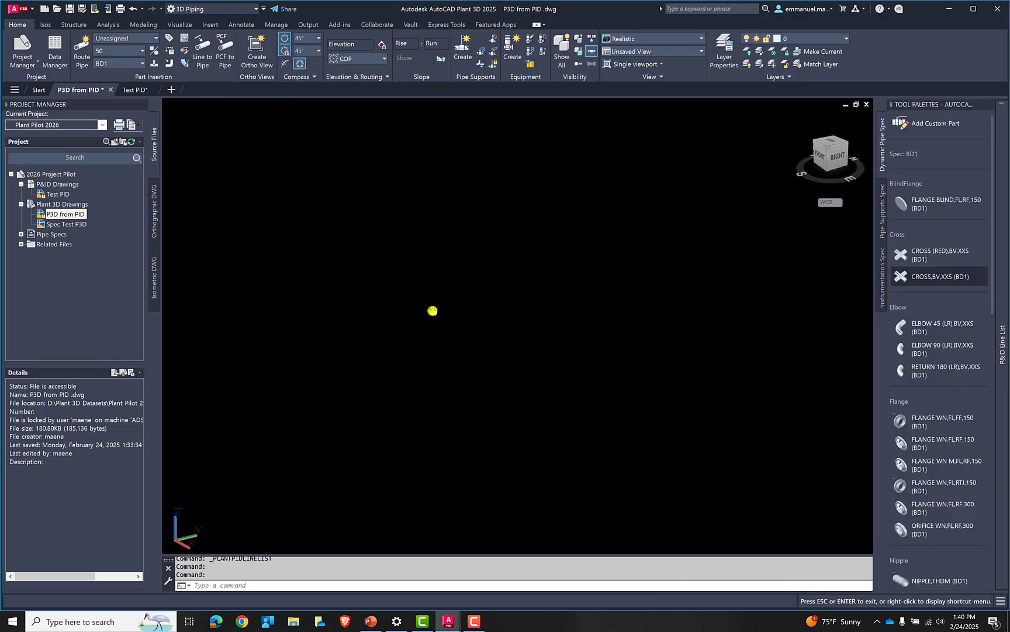
Step: Examine the Test PID preview in the Plant 3D 2025 P&ID Line List and select the 100-WSS-001-01-BD1-IC-W segment directly below nozzle N-1
mouse_move(1002, 261)
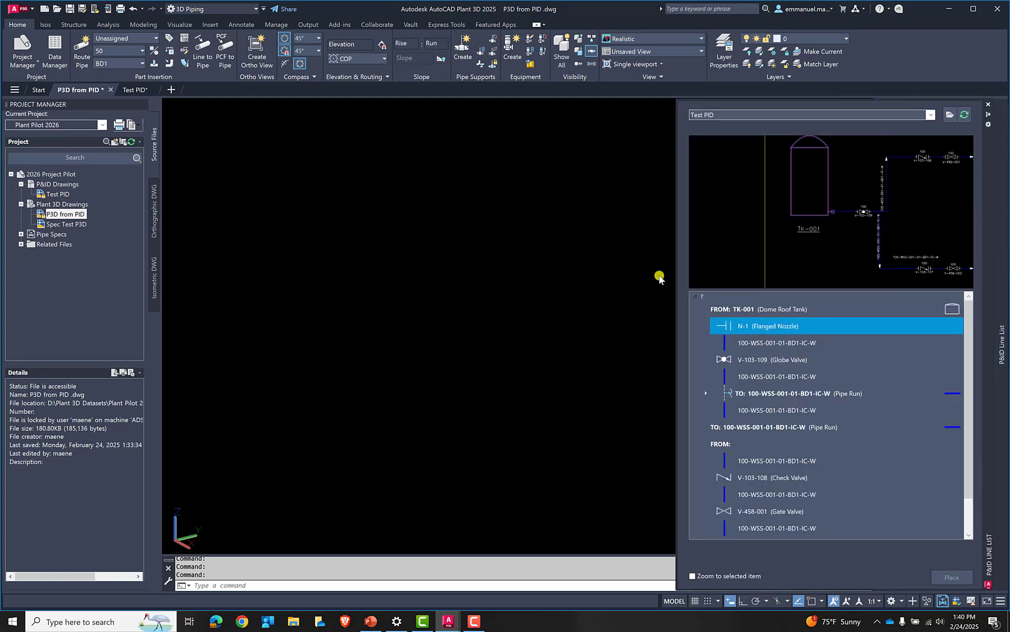
left_click(989, 115)
middle_click_drag(860, 177, 807, 217)
scroll(810, 199, "down", 2)
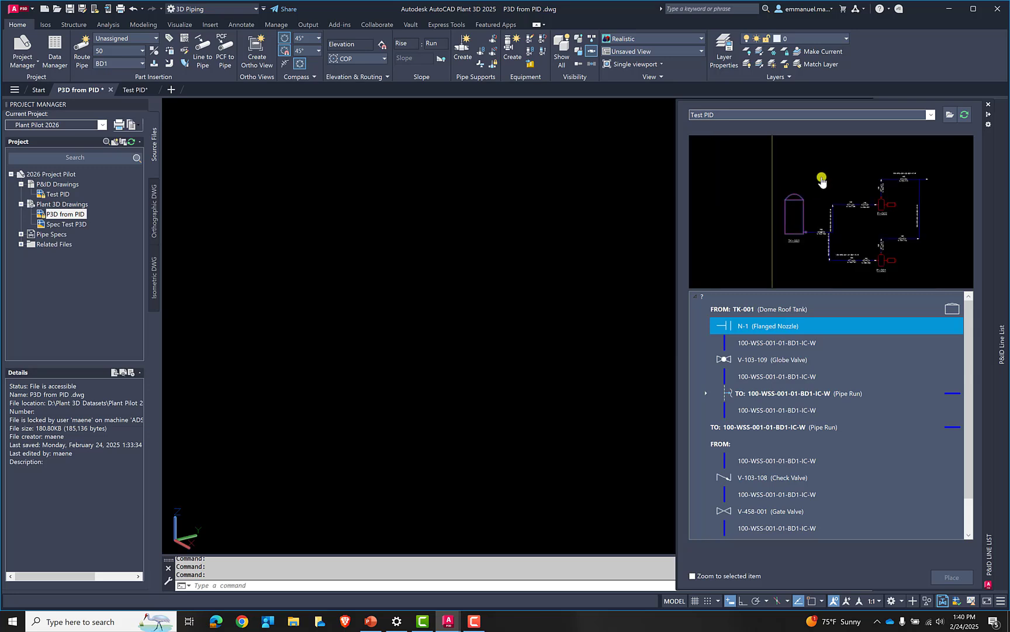
scroll(816, 185, "down", 3)
scroll(817, 194, "up", 3)
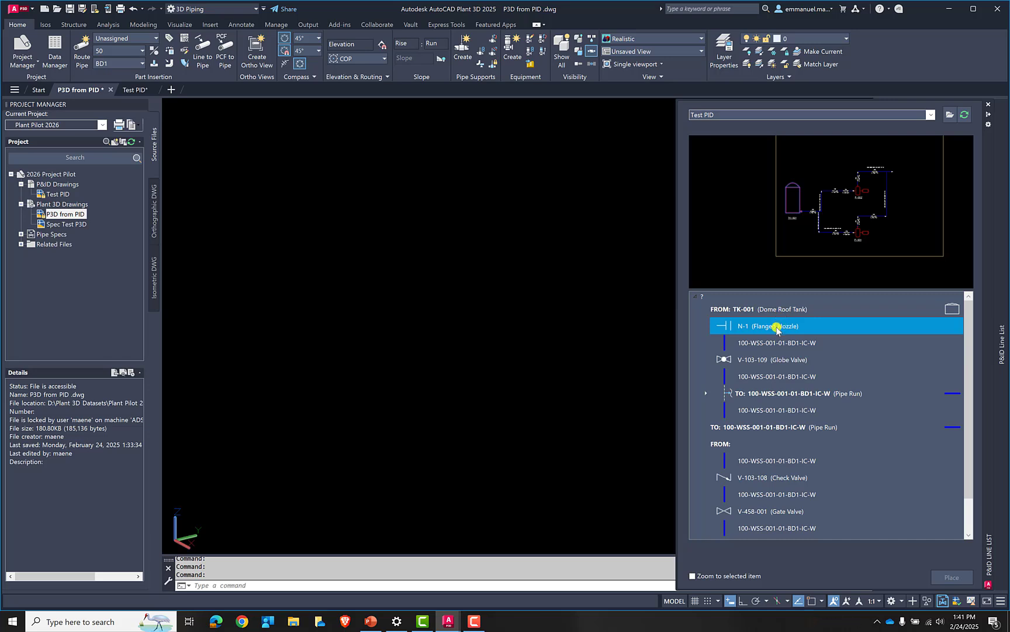
left_click(768, 343)
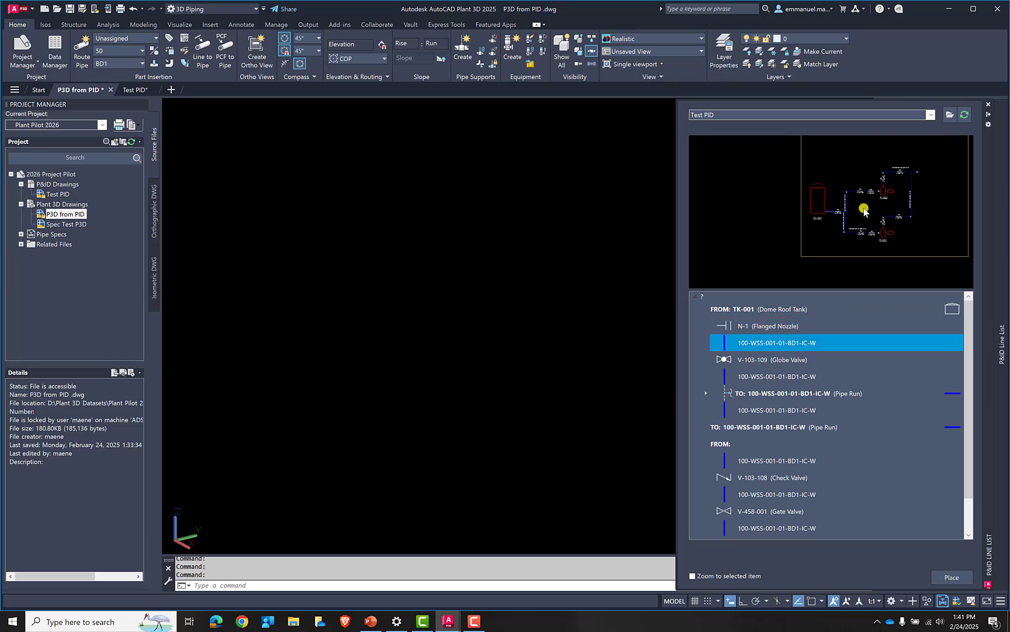
Step: Invert the background color of the P&ID preview to white and switch it back to black
scroll(864, 208, "up", 5)
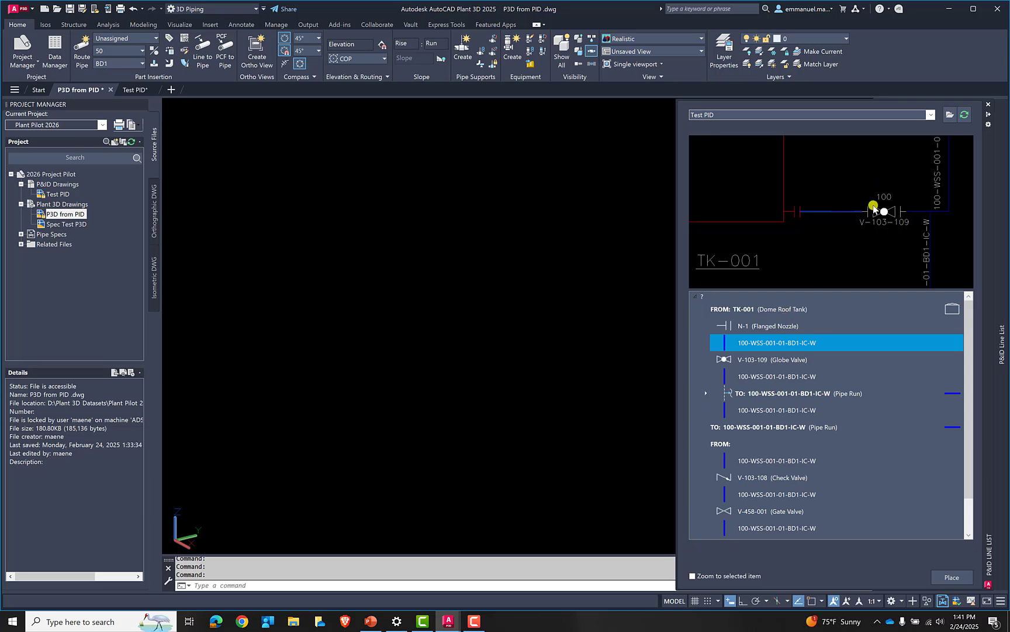
scroll(873, 206, "down", 3)
right_click(847, 176)
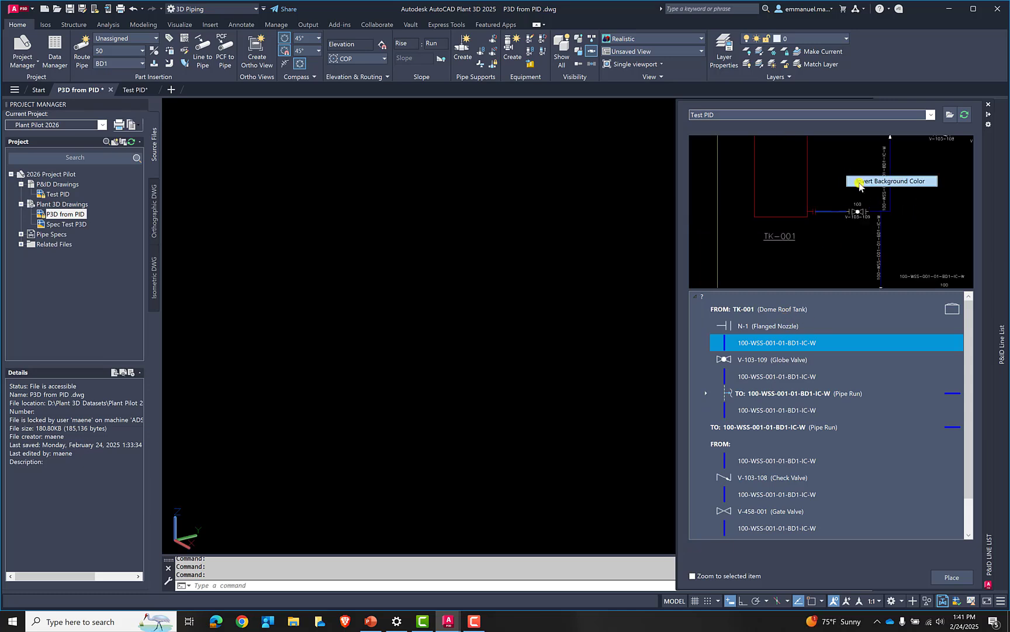
left_click(870, 182)
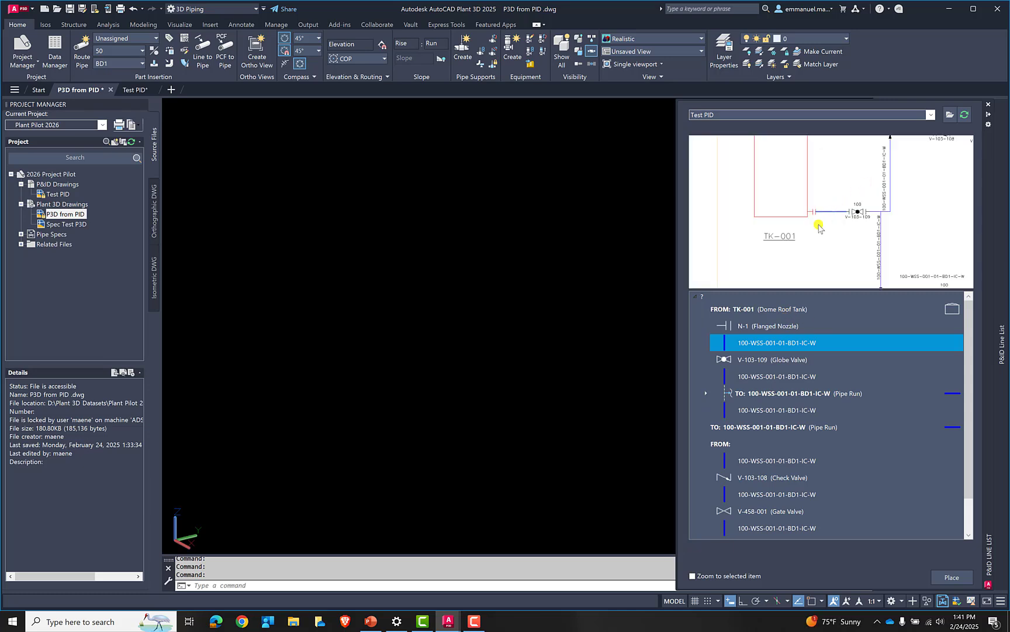
right_click(837, 196)
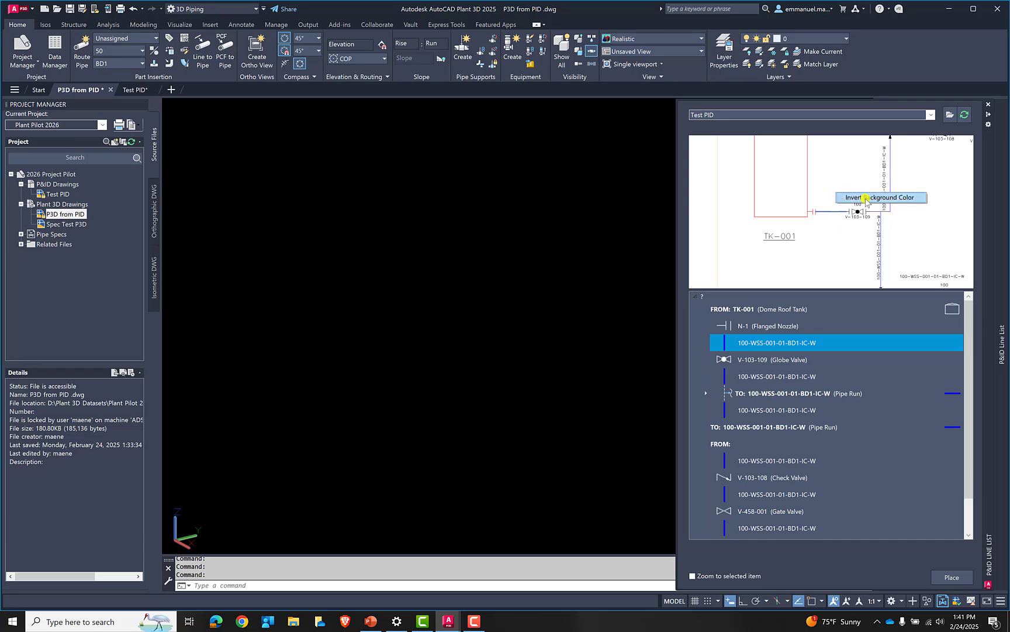
left_click(866, 198)
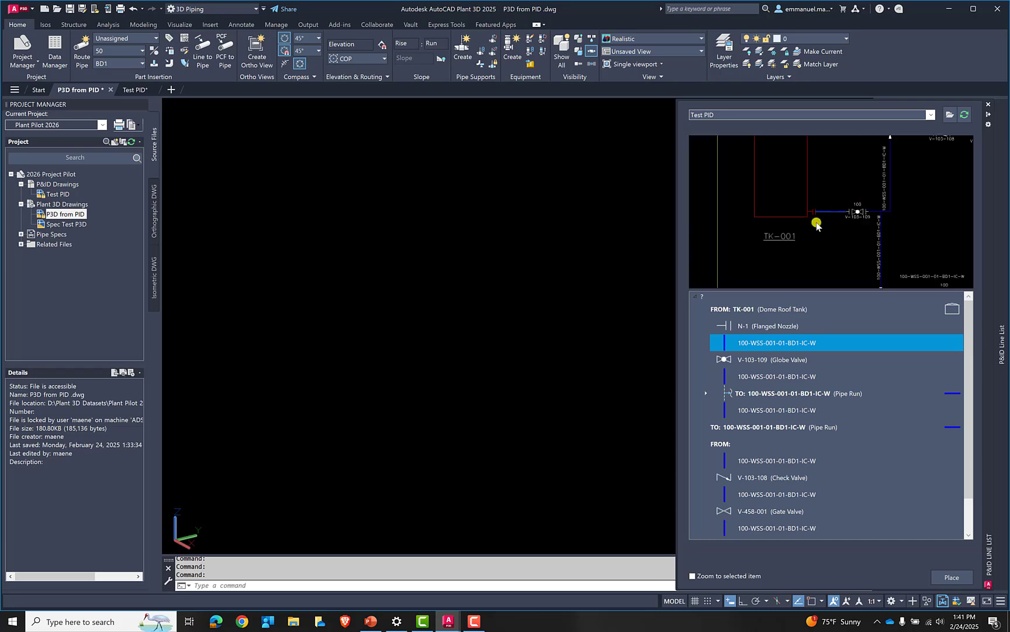
Step: Locate Globe Valve V-103-109 and its adjoining 100-WSS-001-01-BD1-IC-W segments in the P&ID preview
left_click(764, 363)
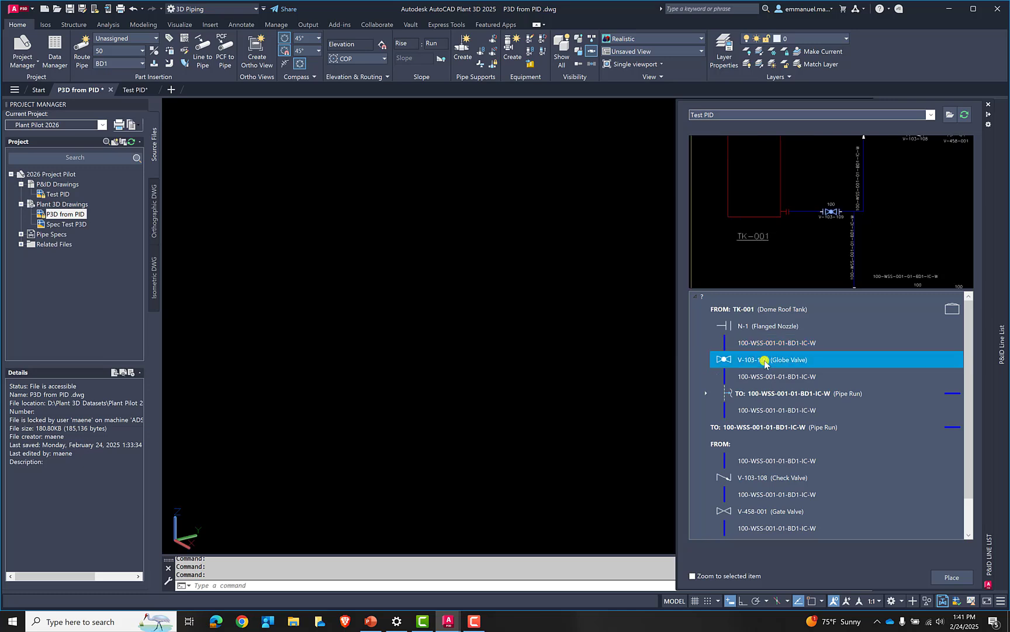
left_click(759, 377)
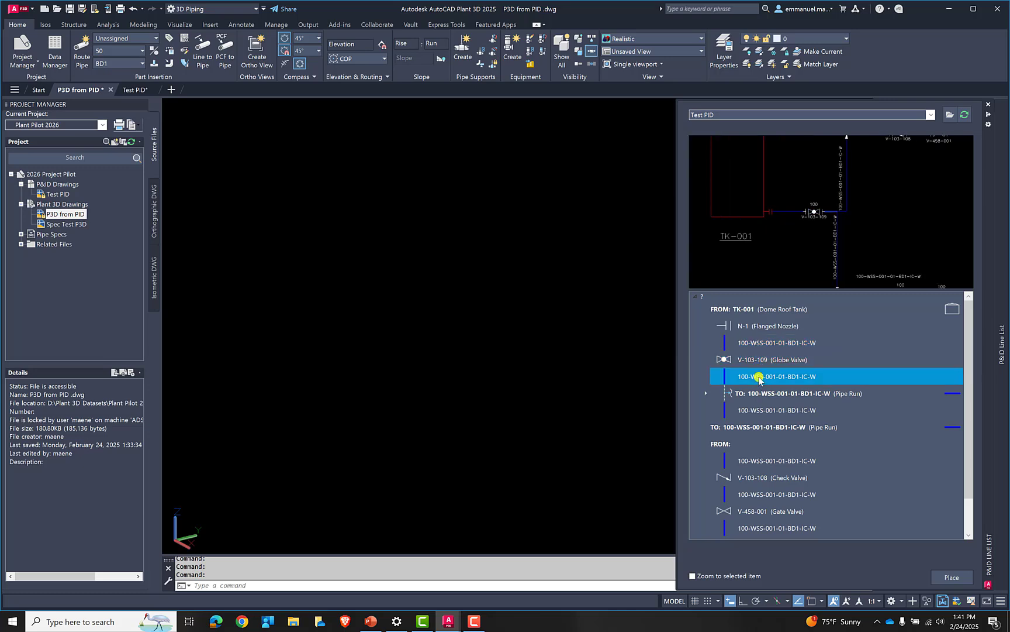
left_click(762, 344)
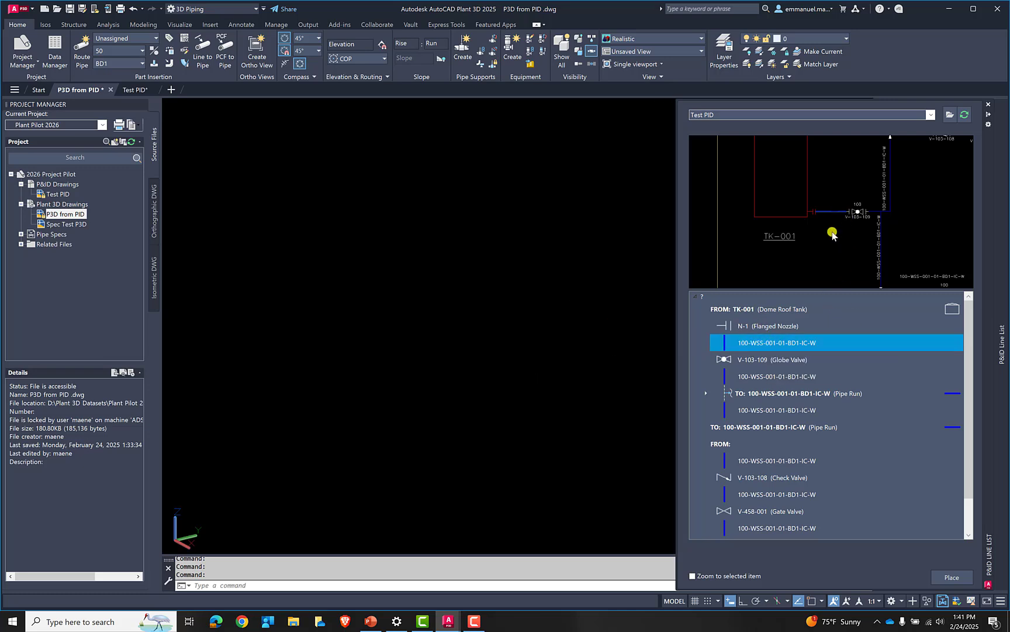
scroll(830, 243, "down", 5)
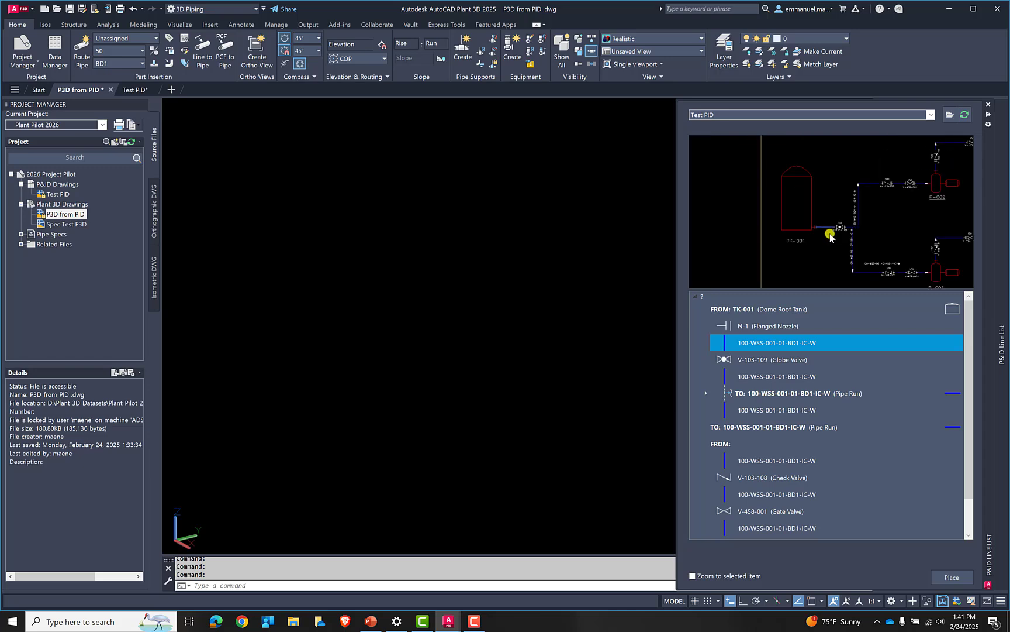
middle_click_drag(836, 183, 794, 185)
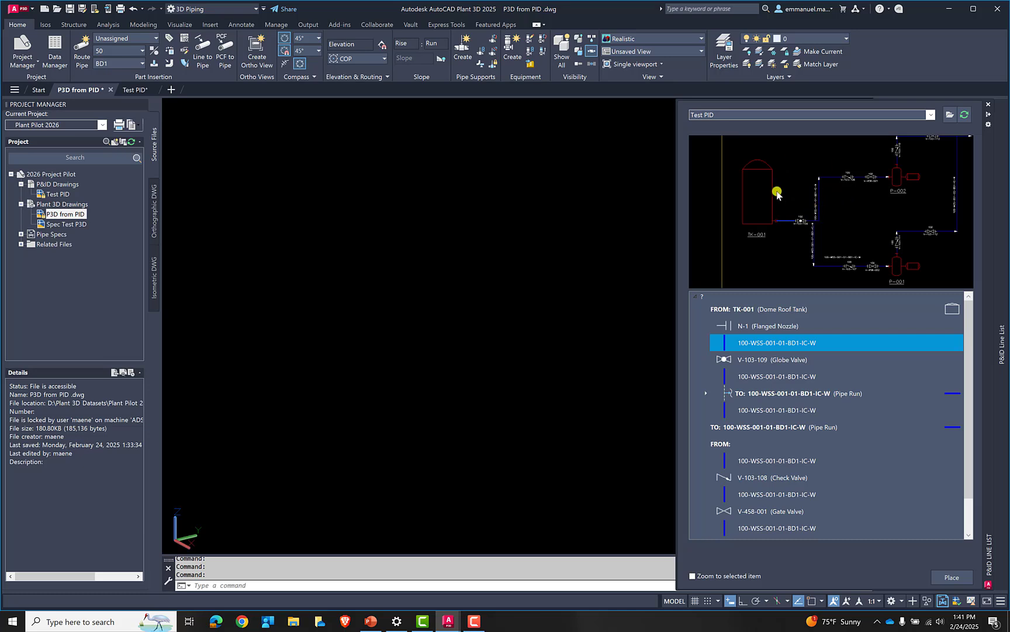
Step: Start placing Dome Roof Tank TK-001 from the P&ID Line List as a Vertical Tank in the model
left_click(767, 307)
right_click(754, 312)
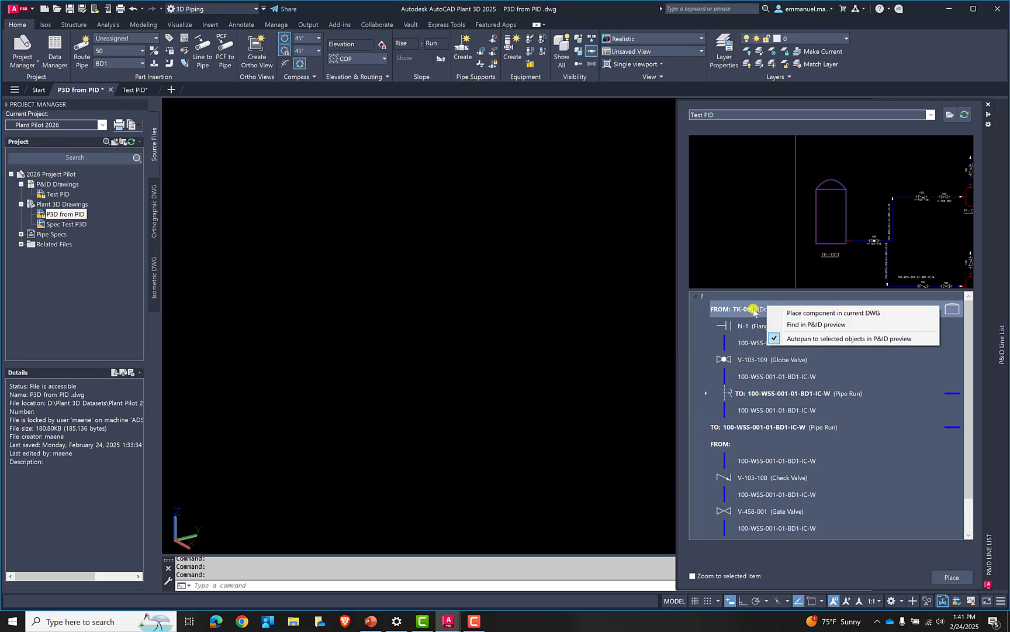
left_click(733, 310)
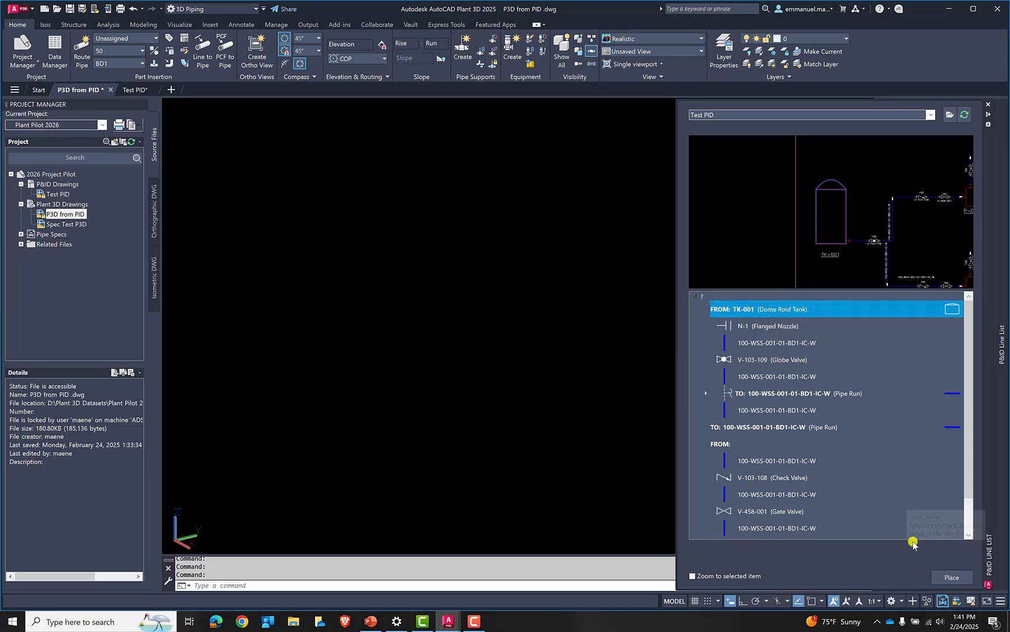
left_click(944, 579)
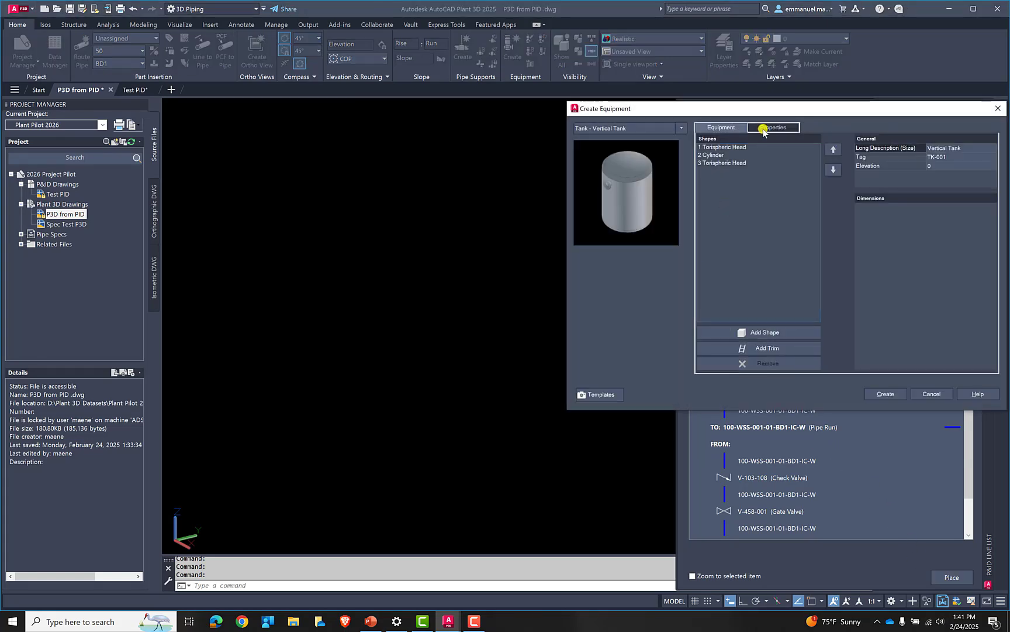
left_click_drag(776, 111, 436, 57)
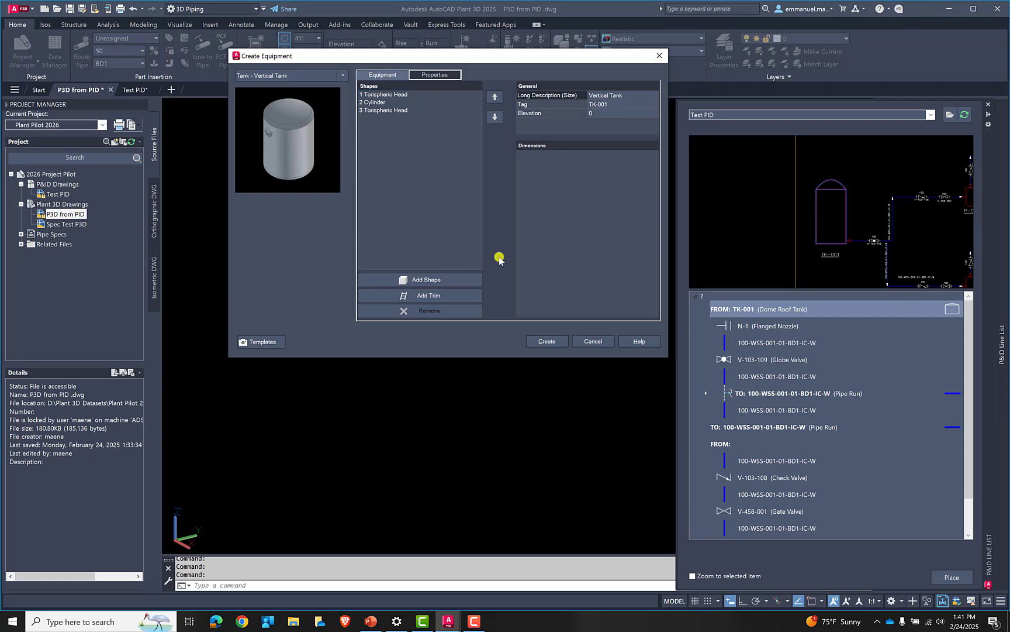
Step: Set the tank's cylinder to diameter 1000 and height 2000, check the torispherical heads, and create the equipment
left_click(375, 103)
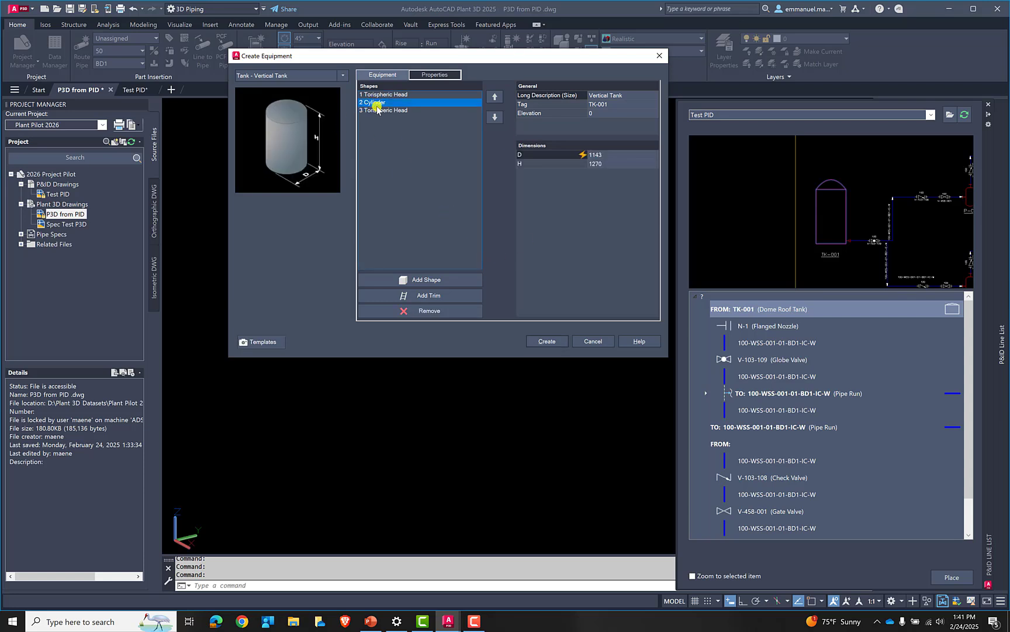
left_click(377, 109)
left_click(379, 103)
left_click(380, 95)
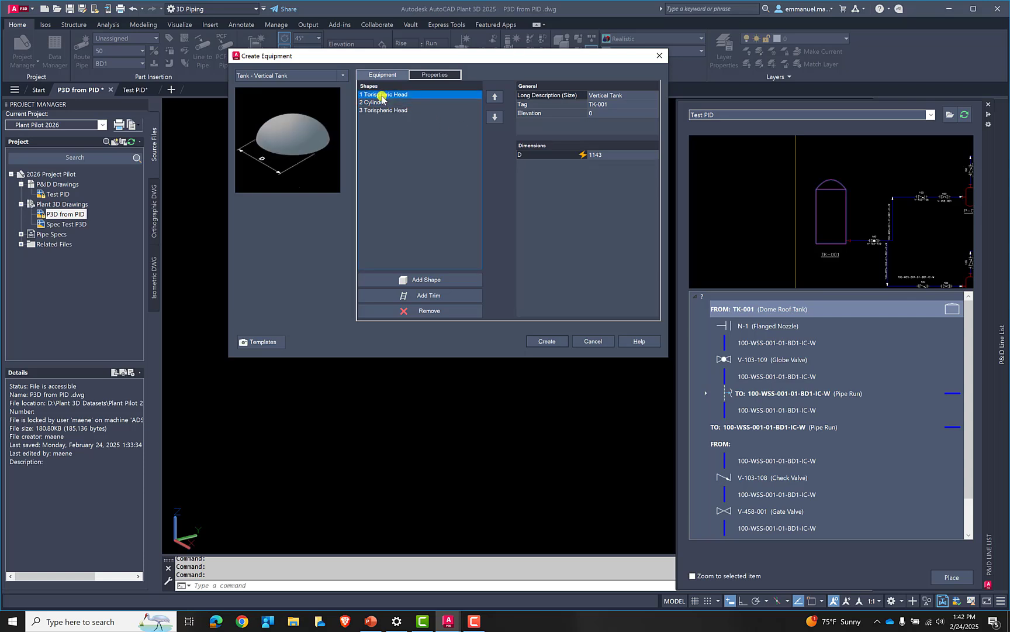
left_click(374, 104)
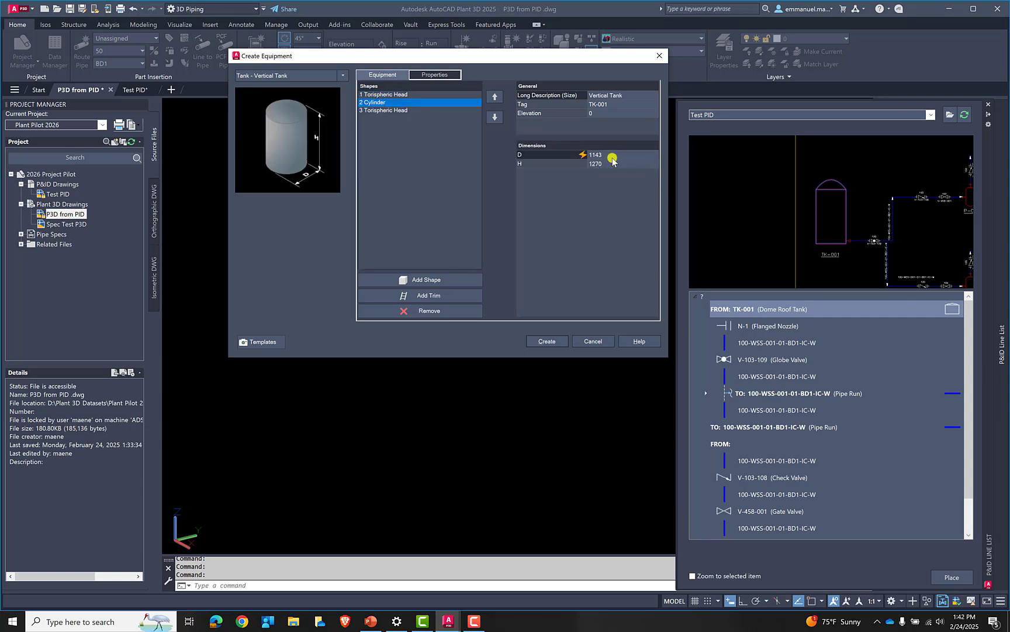
left_click(614, 157)
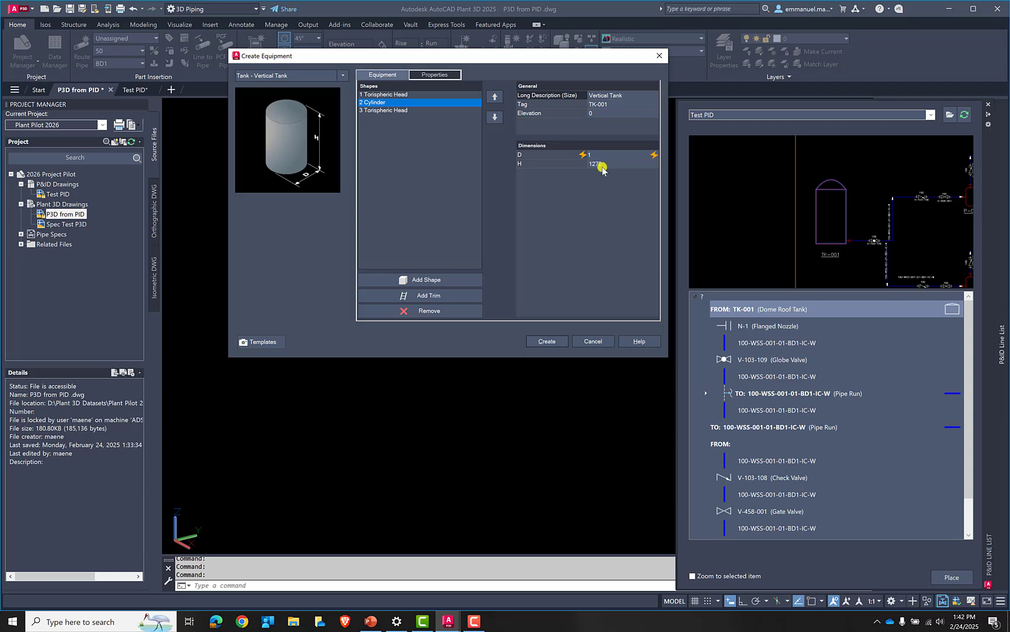
type("1000")
key("Tab")
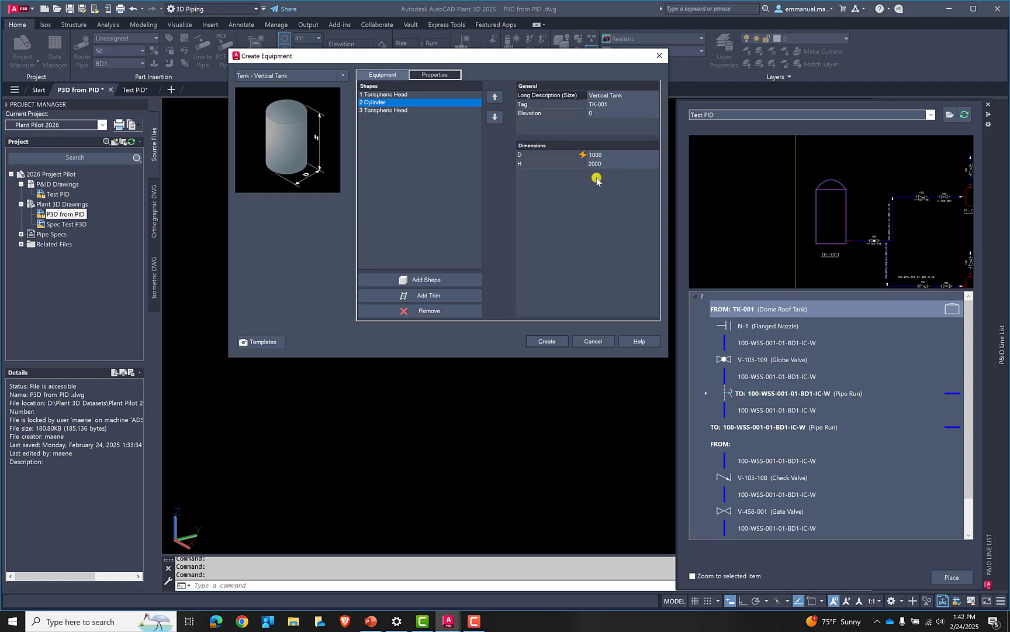
left_click(398, 110)
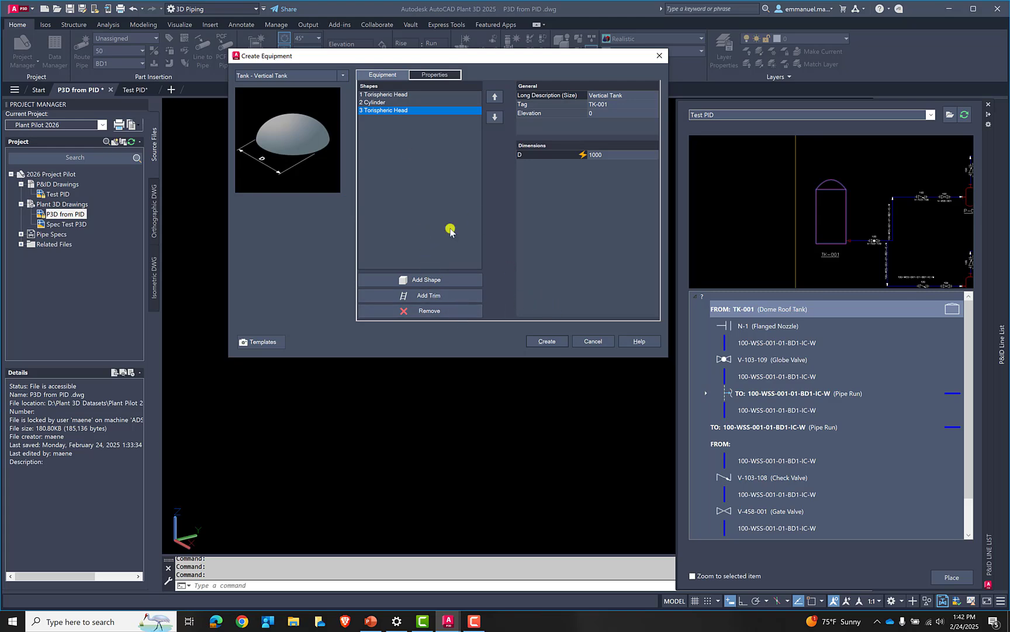
left_click(558, 339)
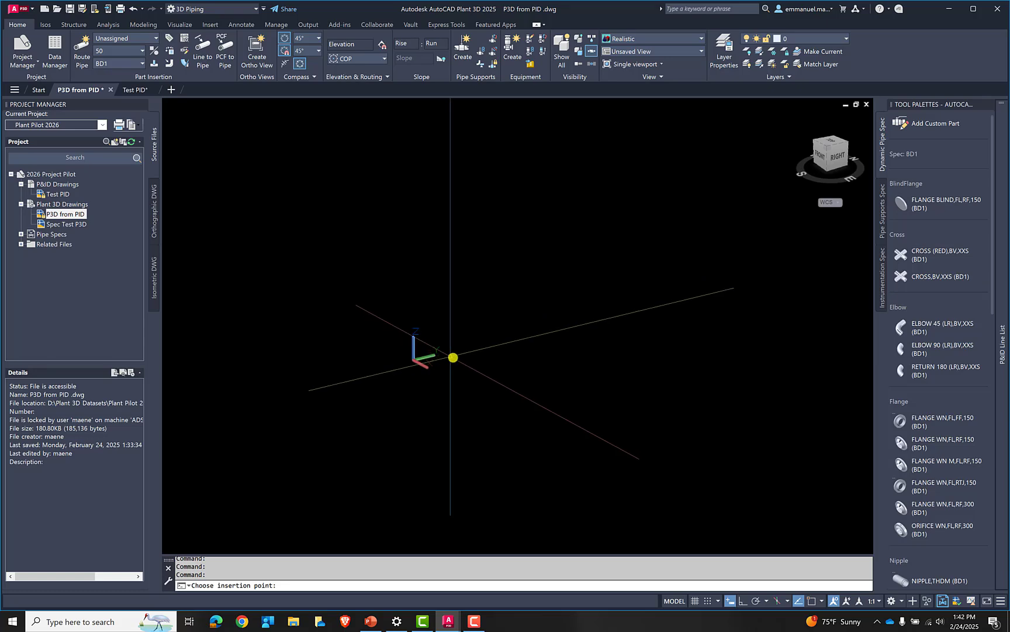
Step: Restart the placement of TK-001 from the line list with the same dimensions, and set its insertion point and rotation in the model
mouse_move(1001, 289)
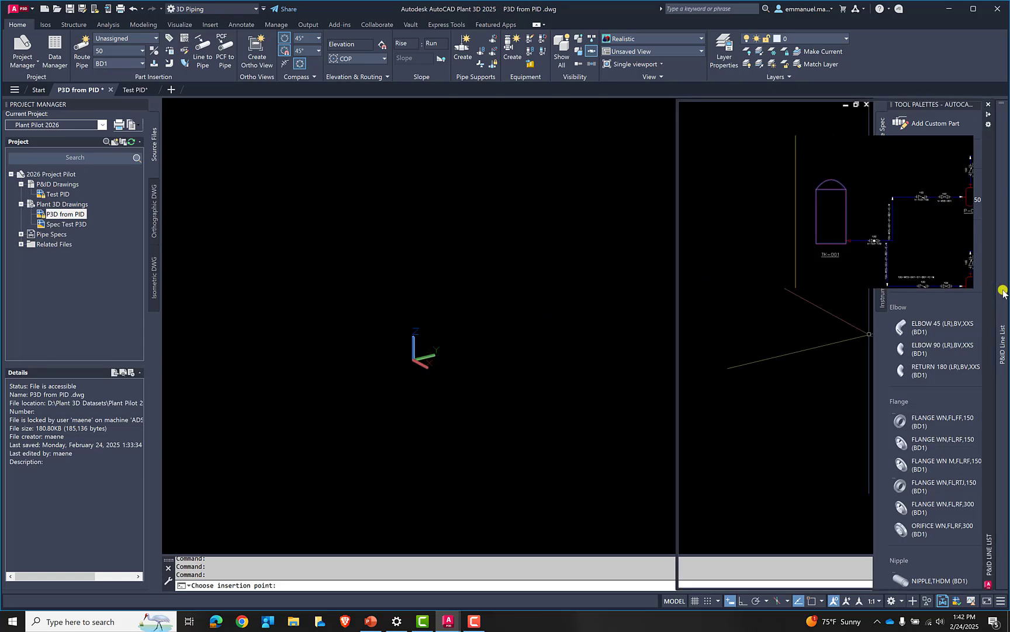
right_click(801, 314)
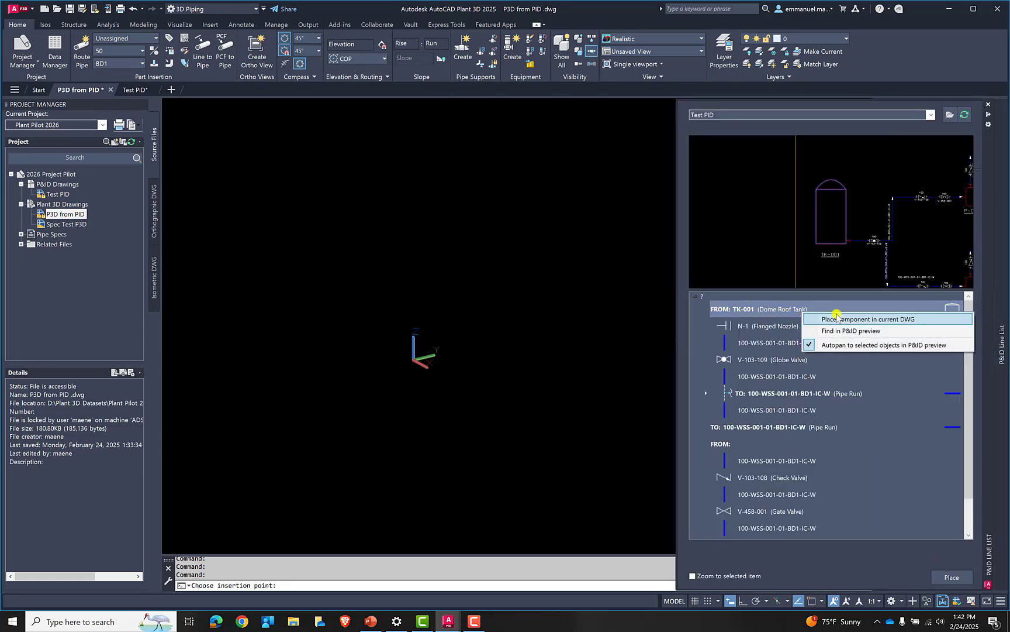
left_click(830, 319)
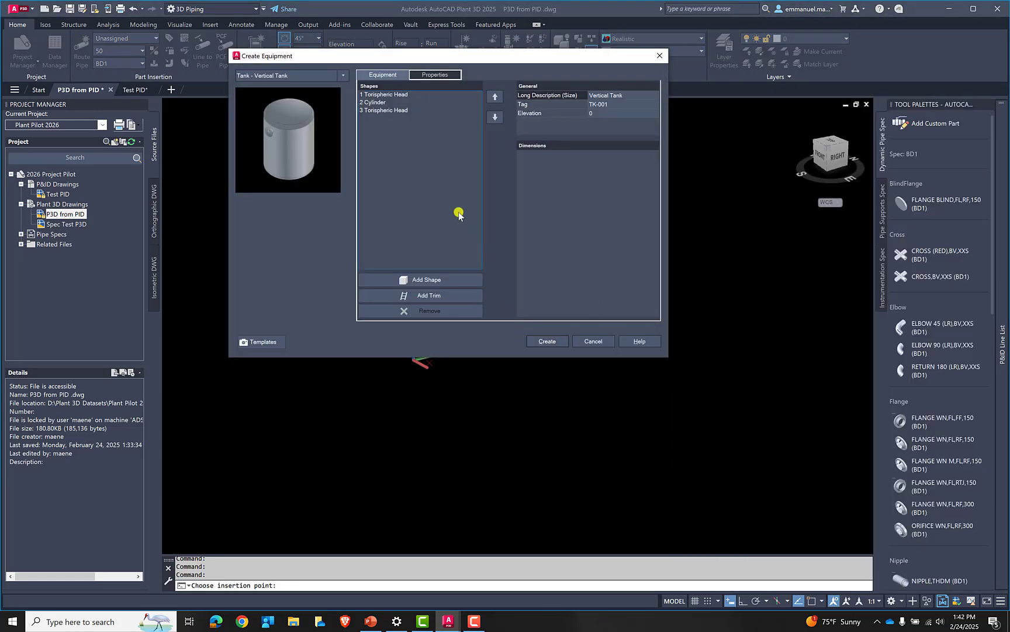
left_click(375, 103)
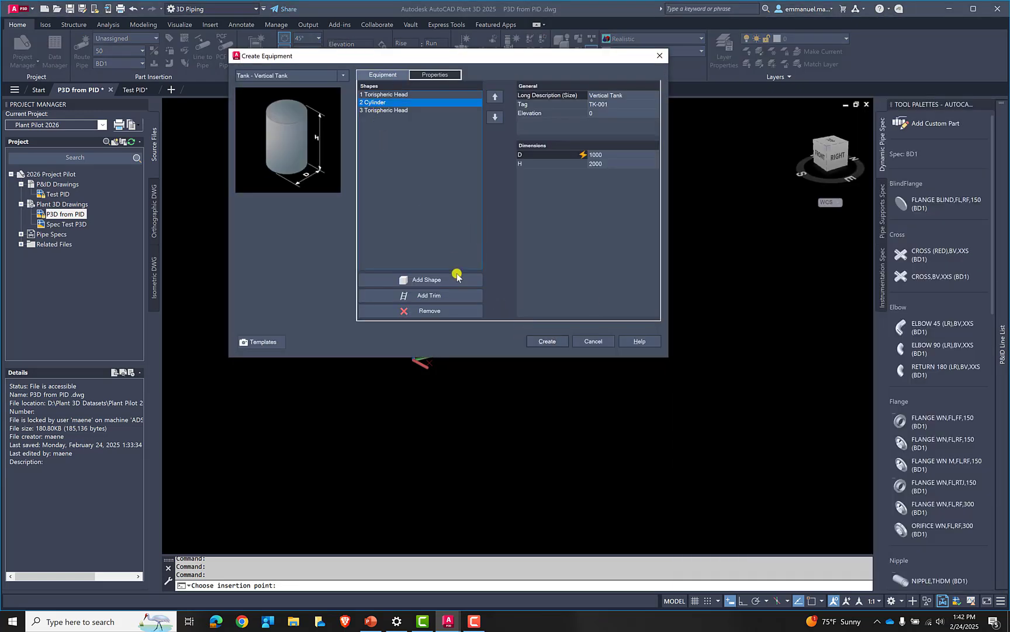
left_click(547, 341)
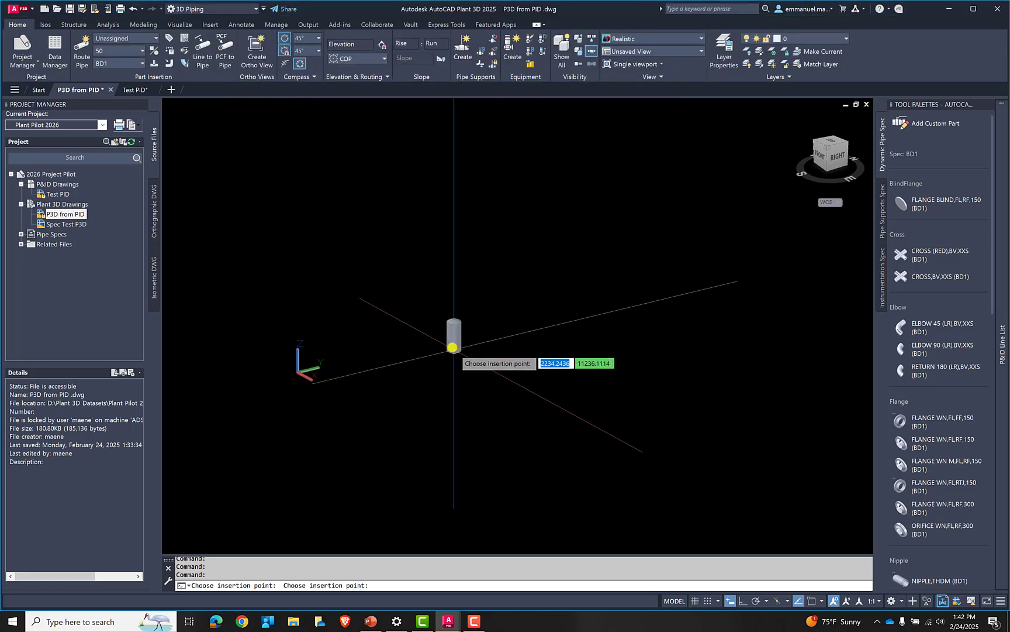
scroll(452, 347, "up", 5)
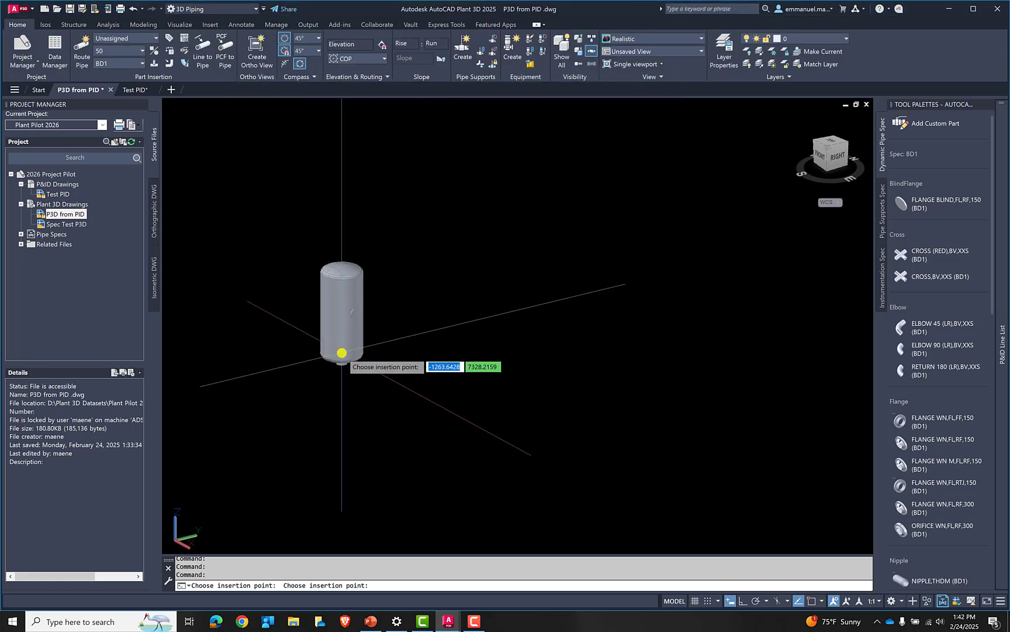
left_click(342, 352)
scroll(372, 356, "up", 2)
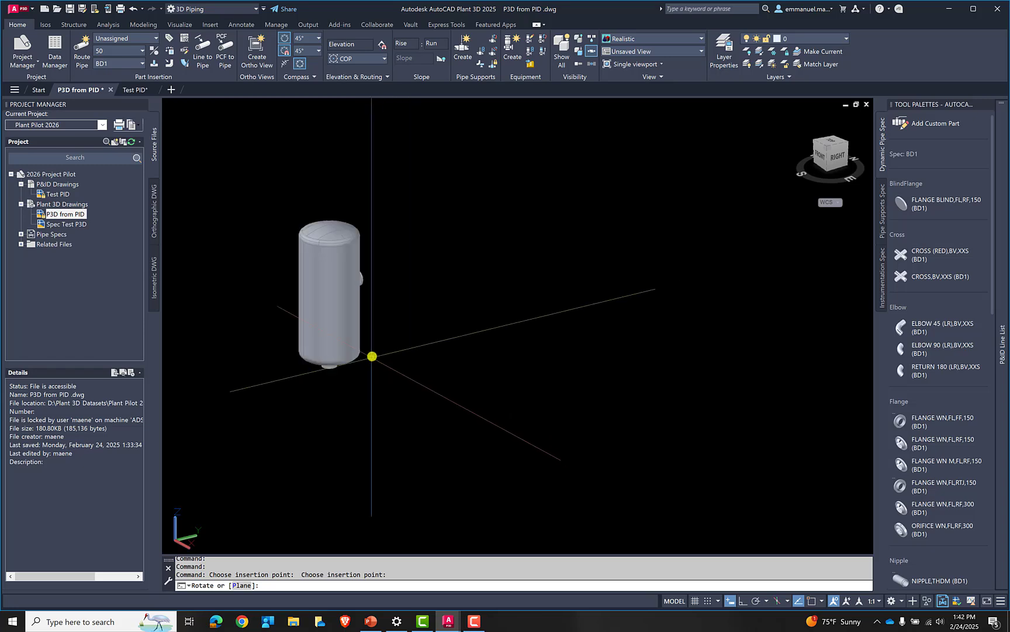
left_click(371, 358)
Step: Delete the nozzle at the bottom of tank TK-001
key("Caps_Lock")
middle_click_drag(367, 359, 328, 366)
middle_click_drag(394, 342, 421, 327)
scroll(392, 338, "up", 5)
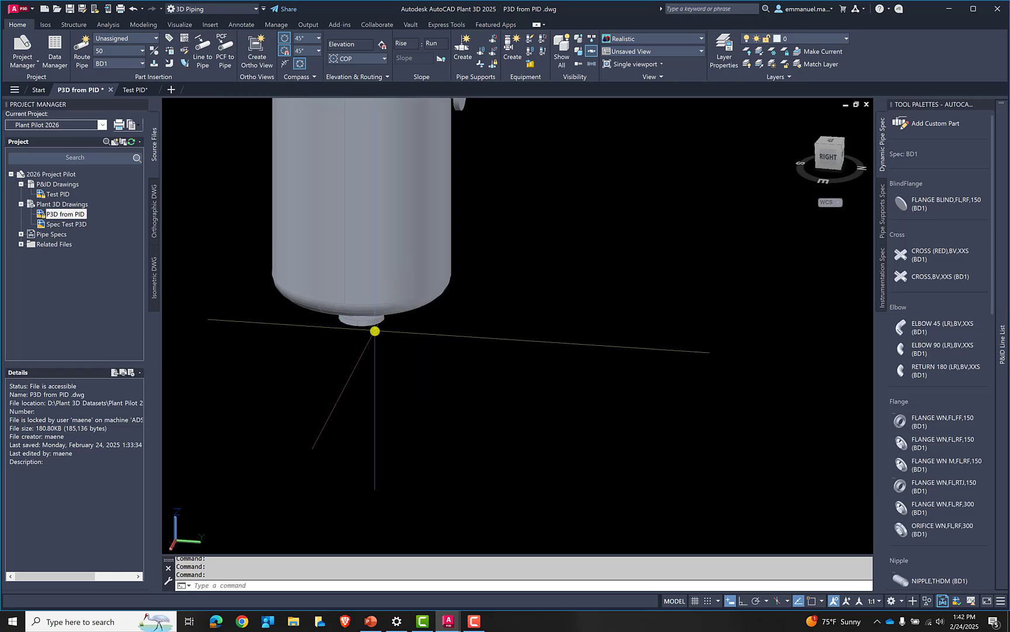
left_click(362, 325)
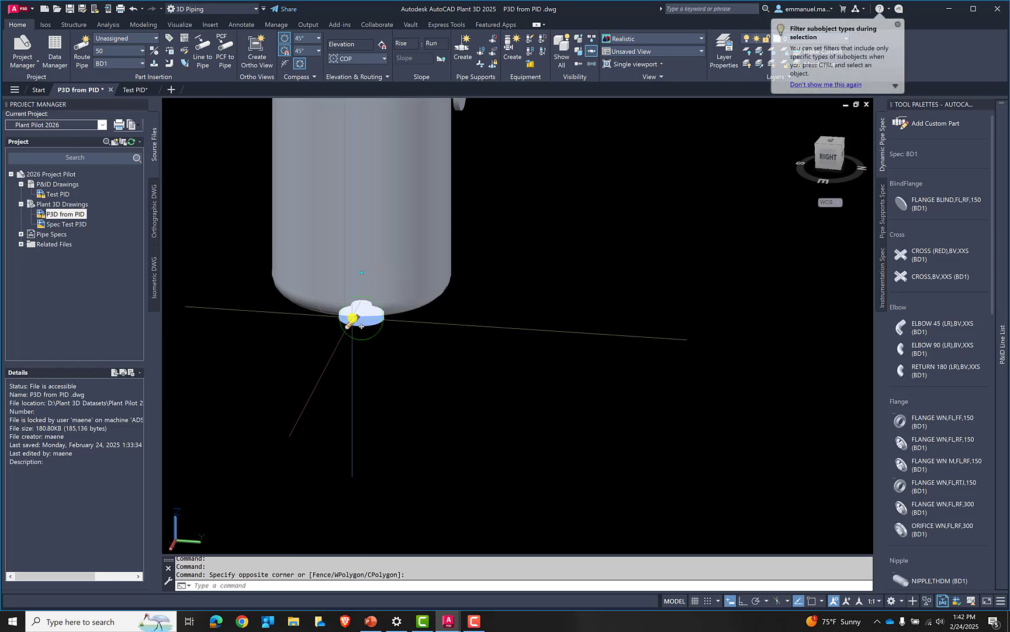
left_click(386, 354)
key("Delete")
Step: Open tank TK-001 for equipment modification and set its cylinder diameter to 2000
scroll(399, 282, "down", 8)
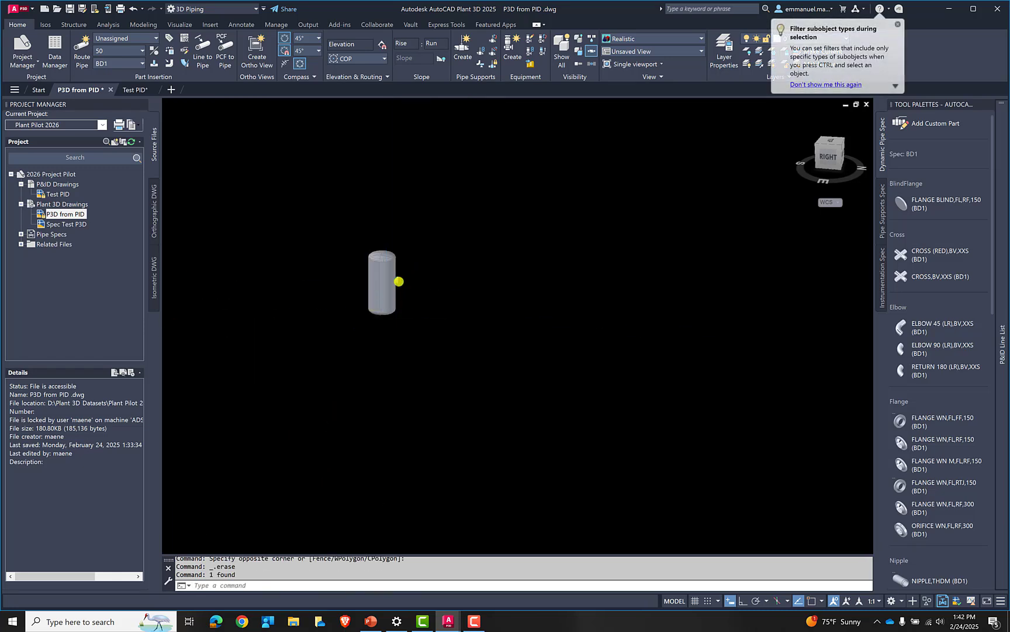
scroll(399, 282, "up", 7)
key("Caps_Lock")
middle_click_drag(392, 291, 502, 281)
left_click(456, 255)
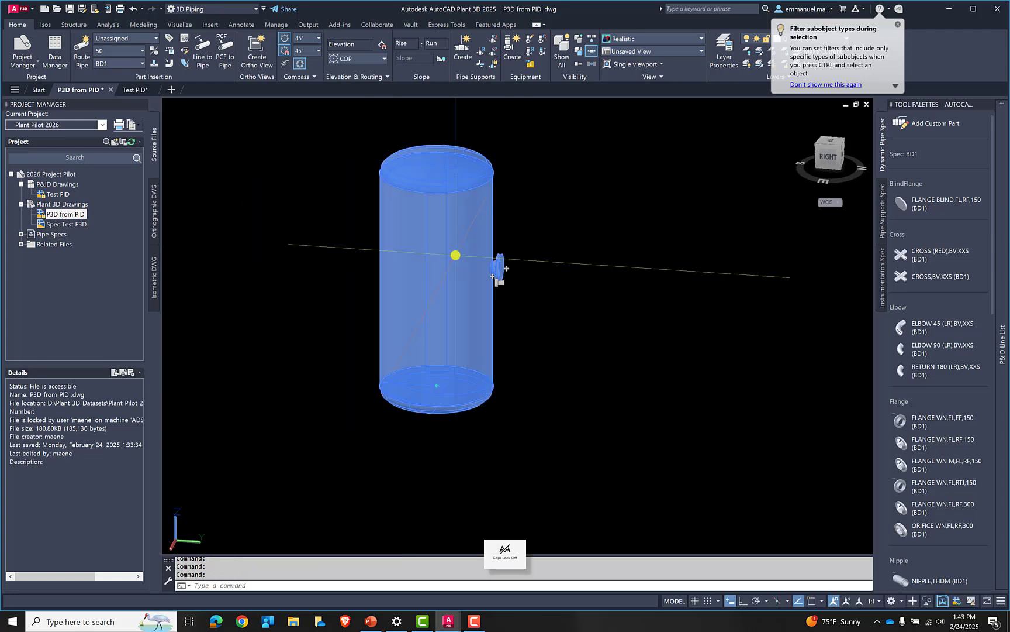
right_click(455, 255)
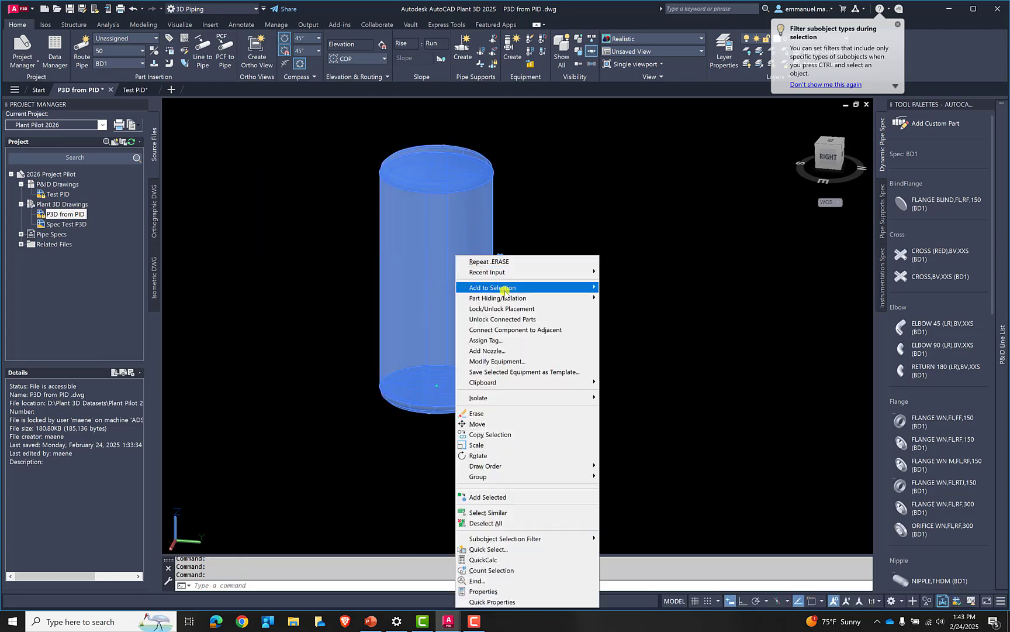
left_click(497, 361)
left_click(692, 81)
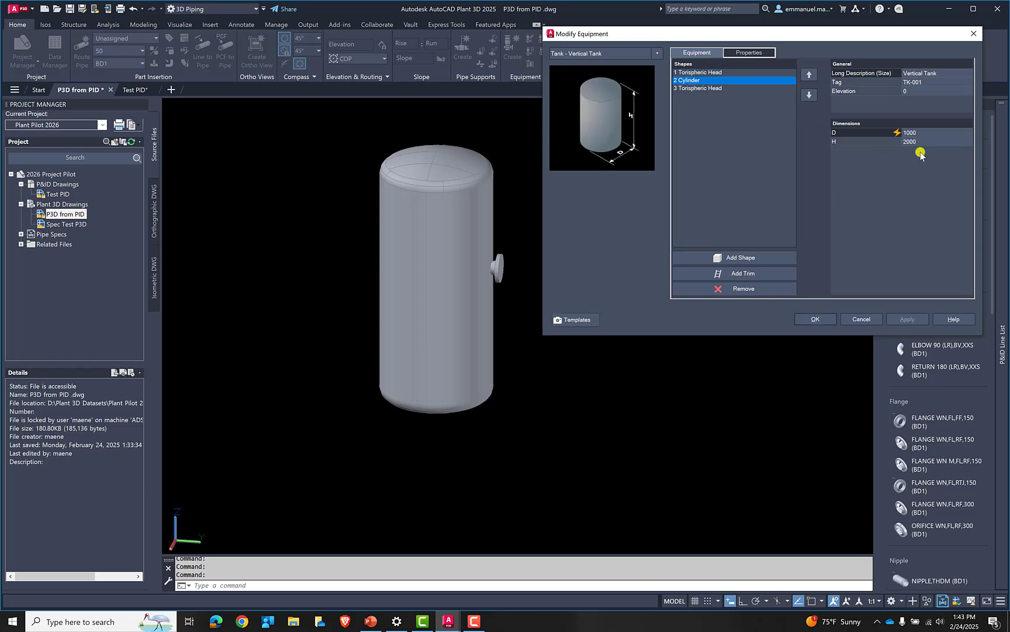
left_click(930, 142)
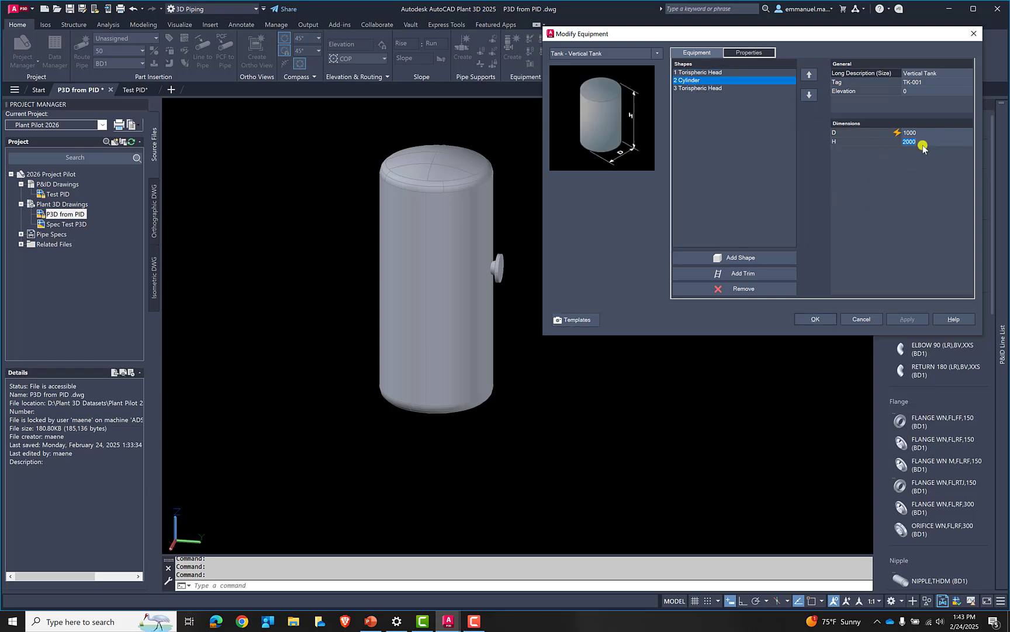
left_click(923, 132)
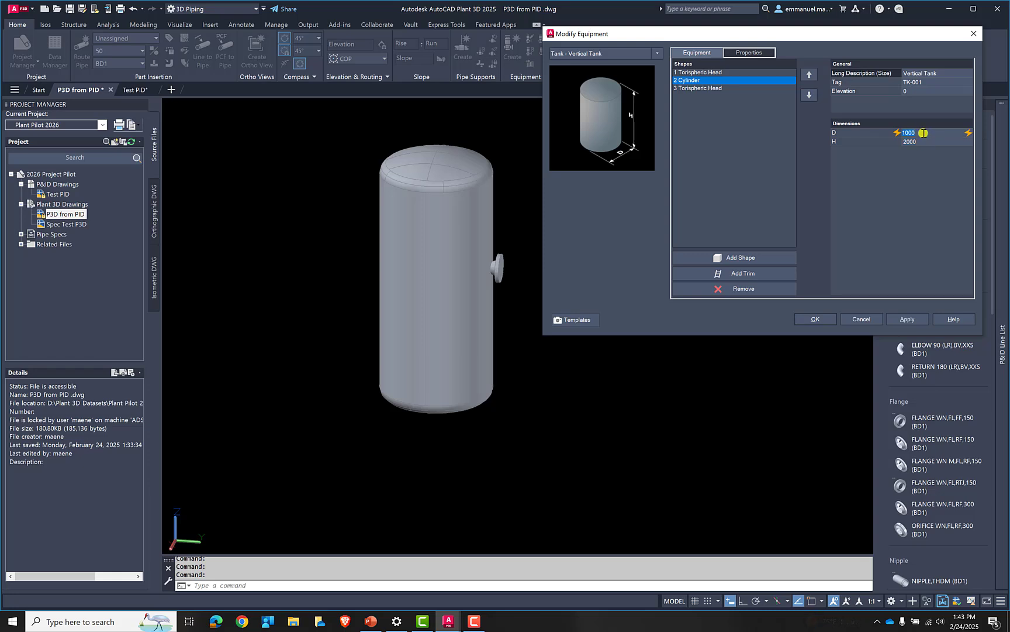
left_click_drag(923, 133, 872, 135)
type("2")
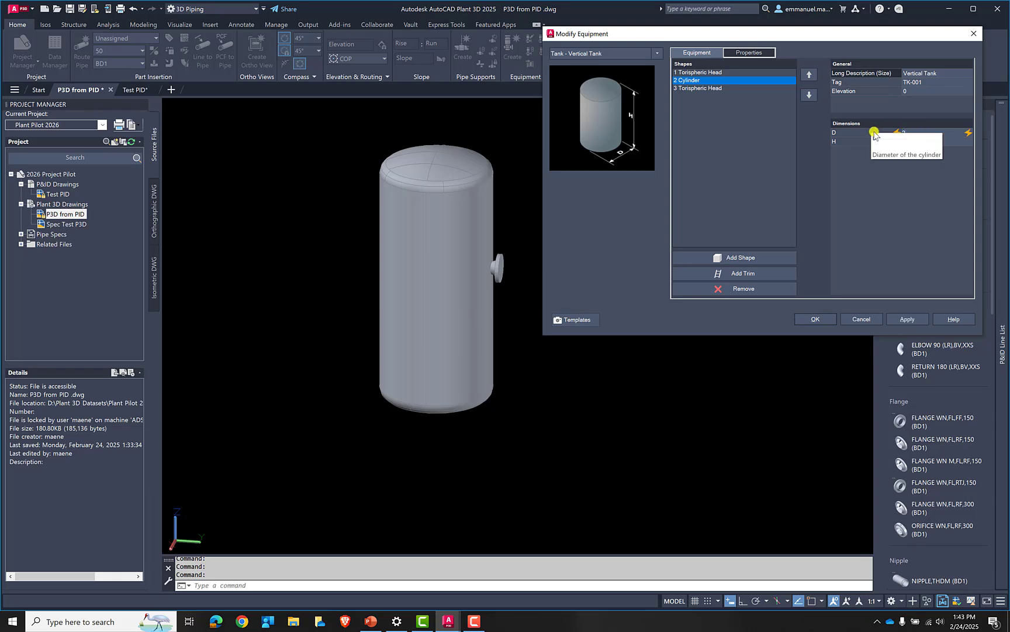
type("000")
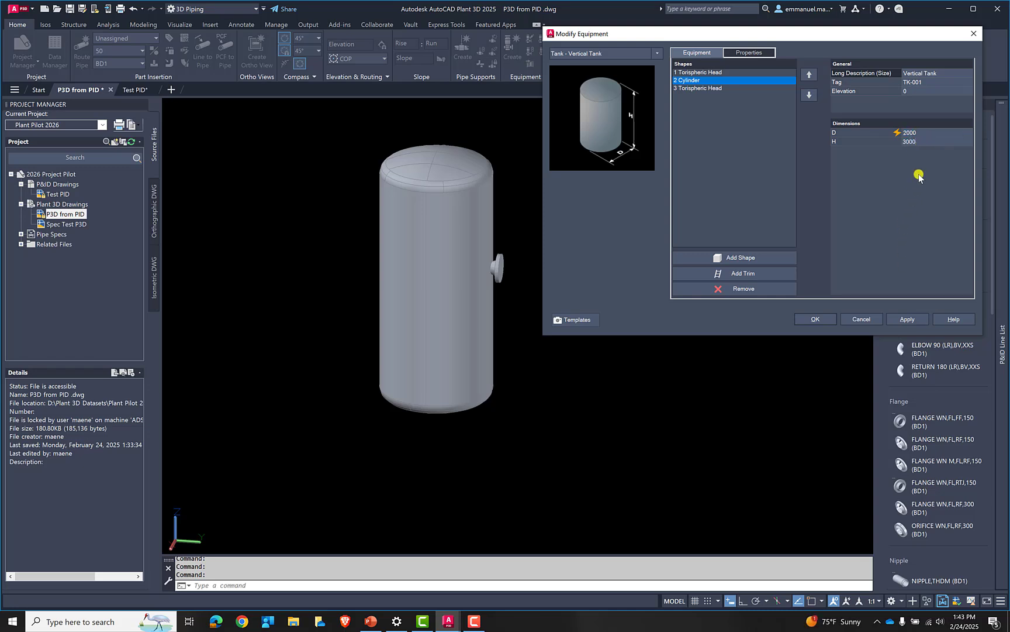
Step: Set the tank cylinder's height to 4000 and accept the equipment changes
left_click_drag(923, 142, 883, 142)
left_click(891, 320)
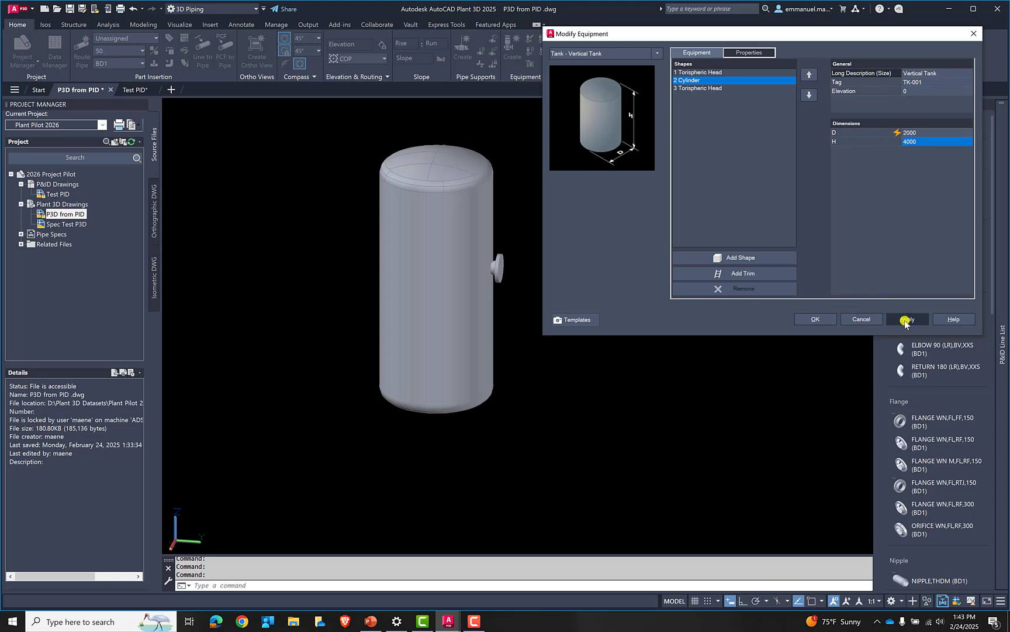
left_click(814, 320)
Step: Change the tank's side nozzle to pressure class 150, using the flanged 4" ND, RF, 150, ASME B16.5 type
scroll(576, 320, "down", 5)
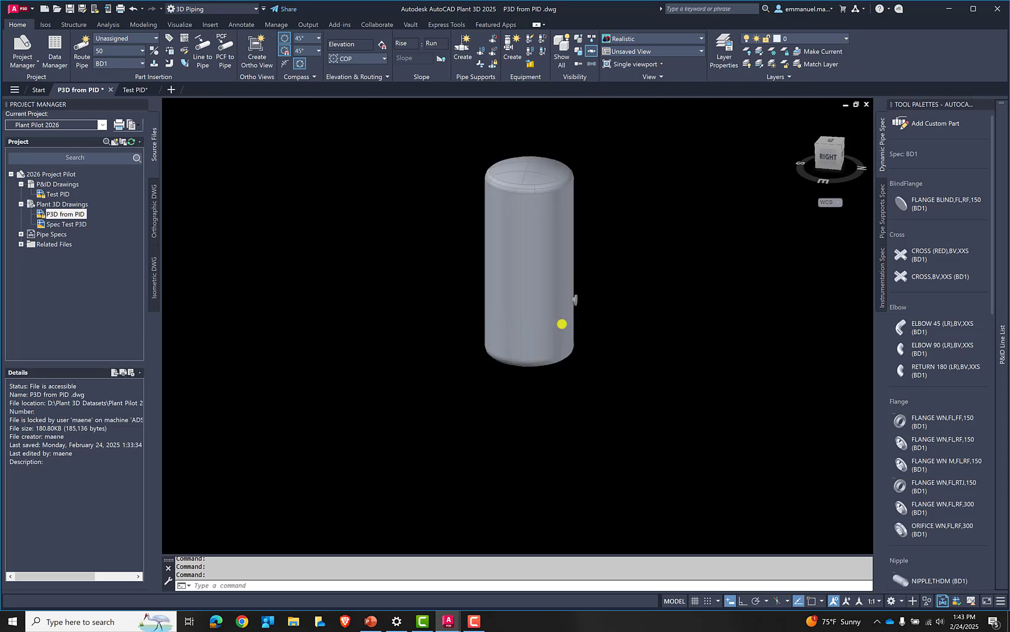
scroll(565, 327, "up", 2)
middle_click_drag(566, 332, 518, 352, "shift")
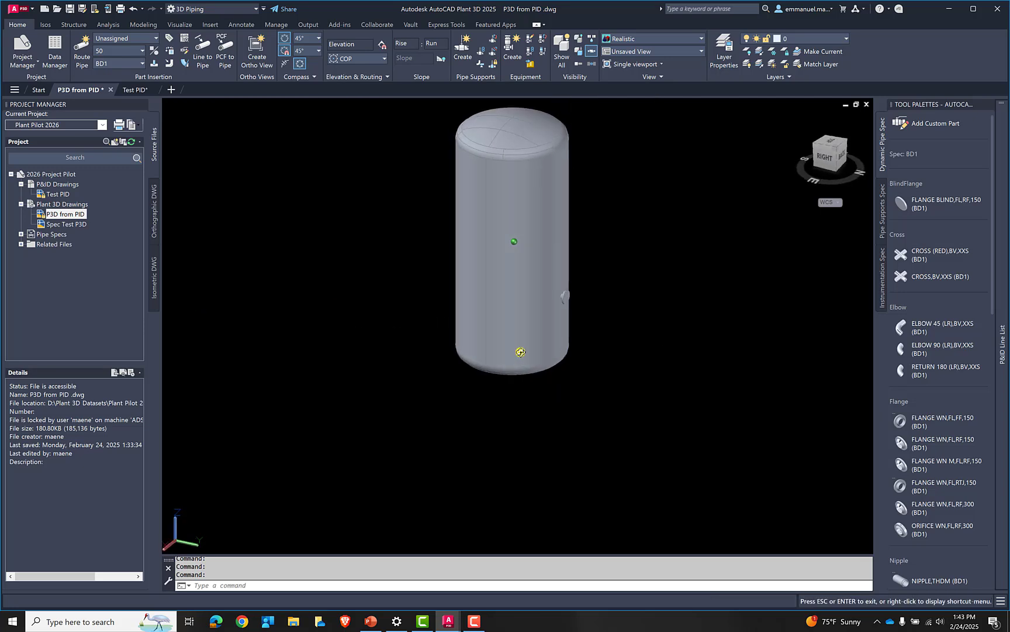
left_click(551, 330)
scroll(580, 319, "up", 2)
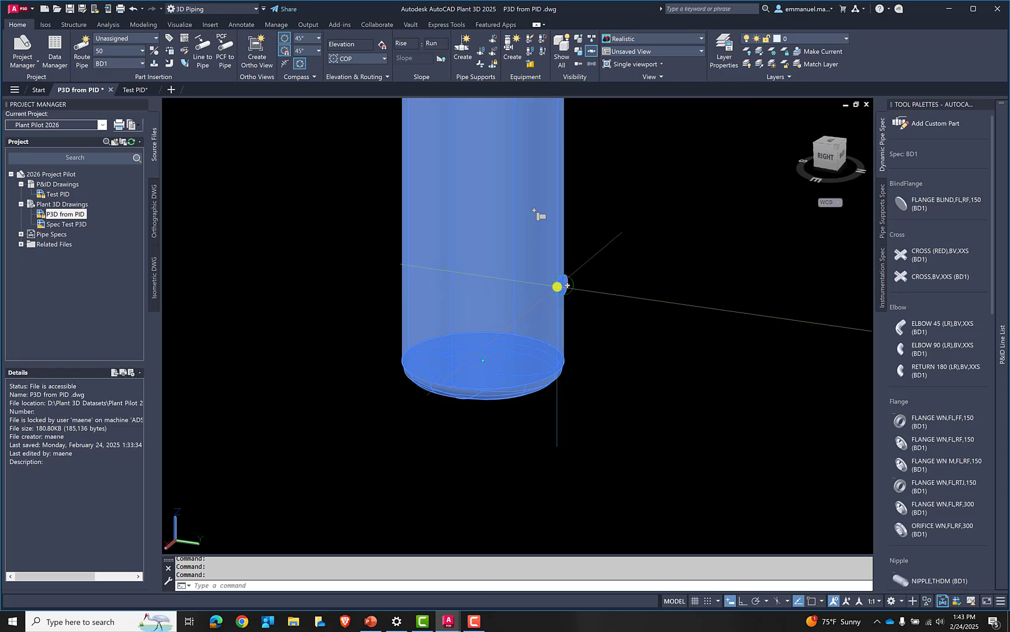
key("Escape")
left_click(562, 288)
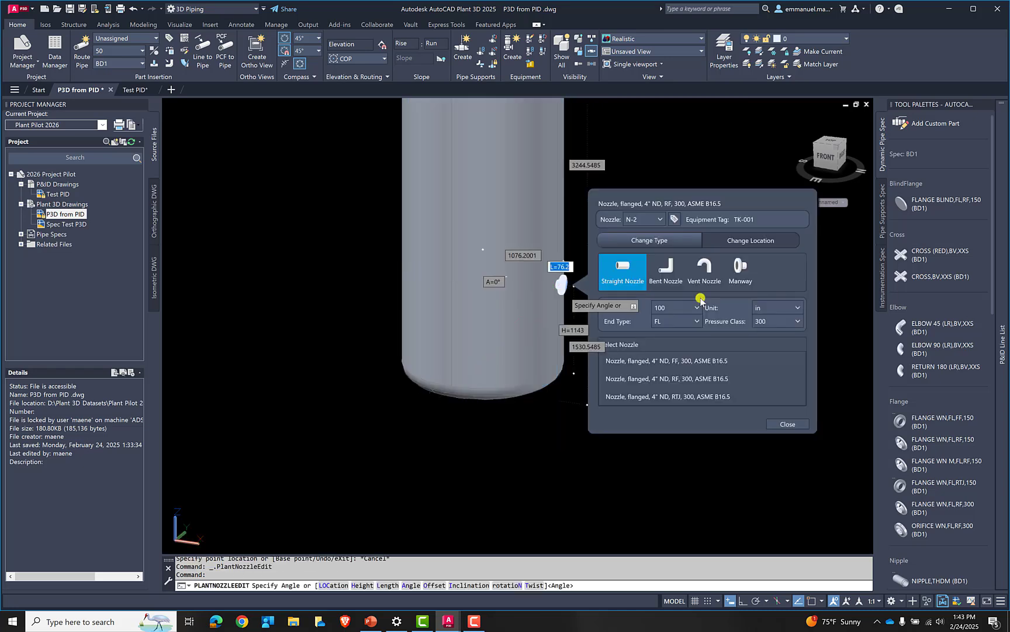
left_click(783, 322)
left_click(770, 346)
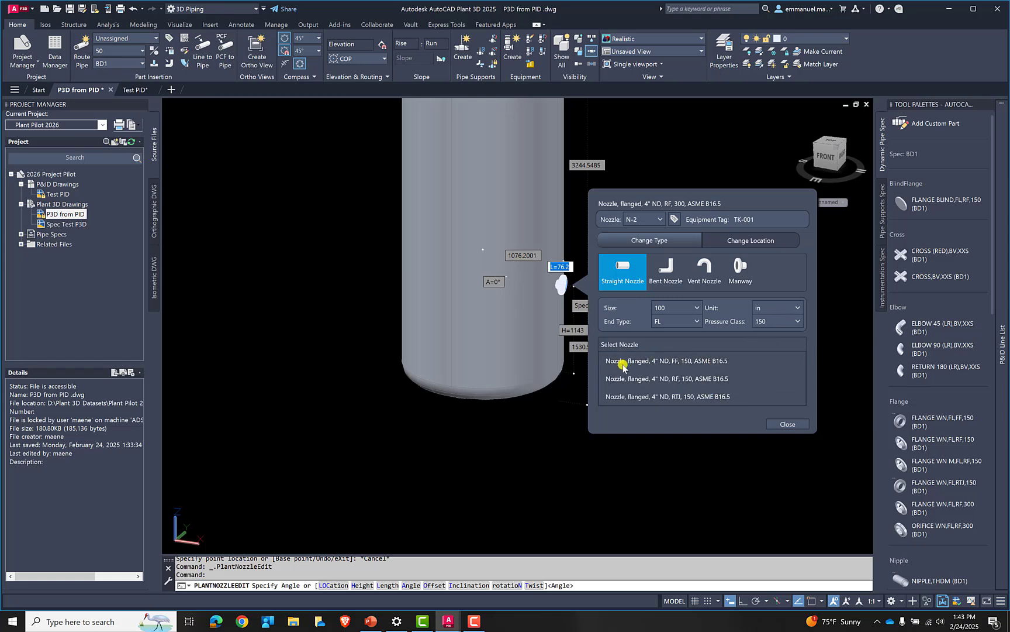
left_click(688, 379)
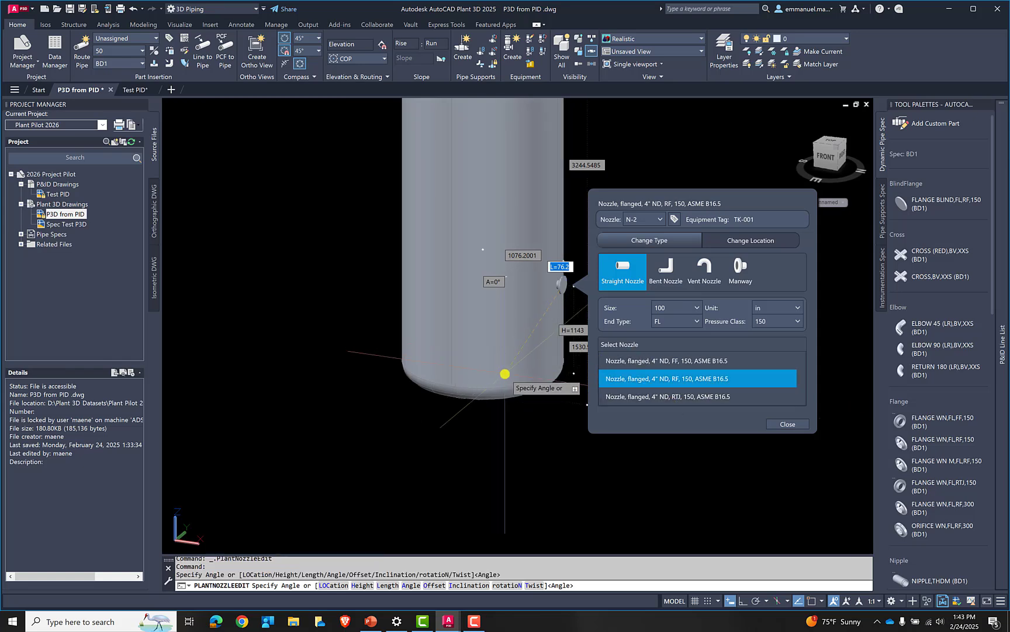
Step: Set the side nozzle's location height H to 50 and finish editing the nozzle
left_click(738, 243)
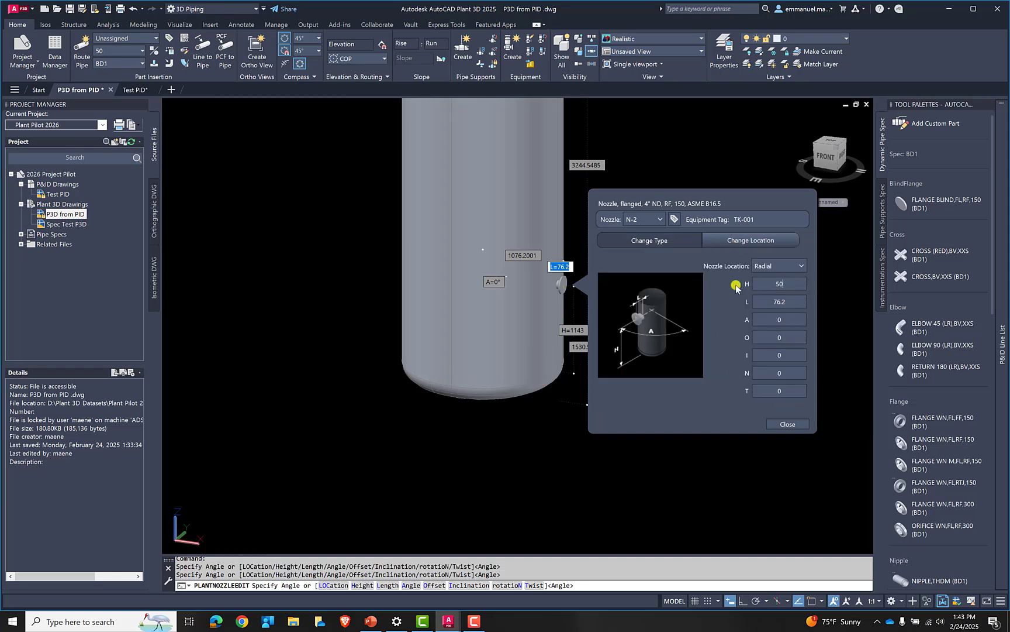
left_click(771, 336)
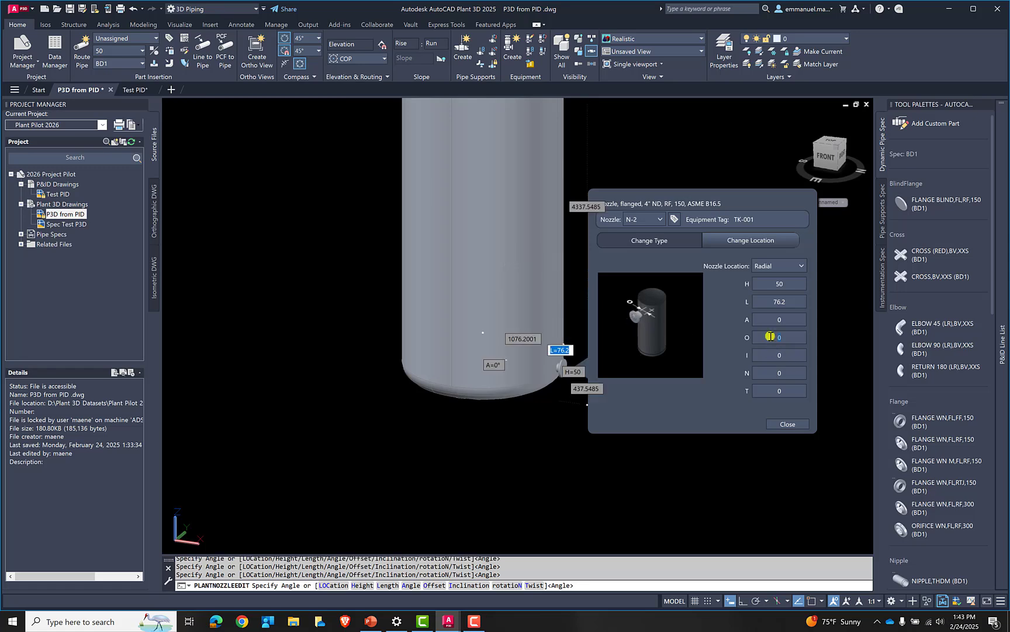
left_click(778, 425)
Step: Show the properties of tank TK-001 to review its tag and nozzle data
scroll(564, 332, "down", 2)
middle_click_drag(592, 327, 569, 286, "shift")
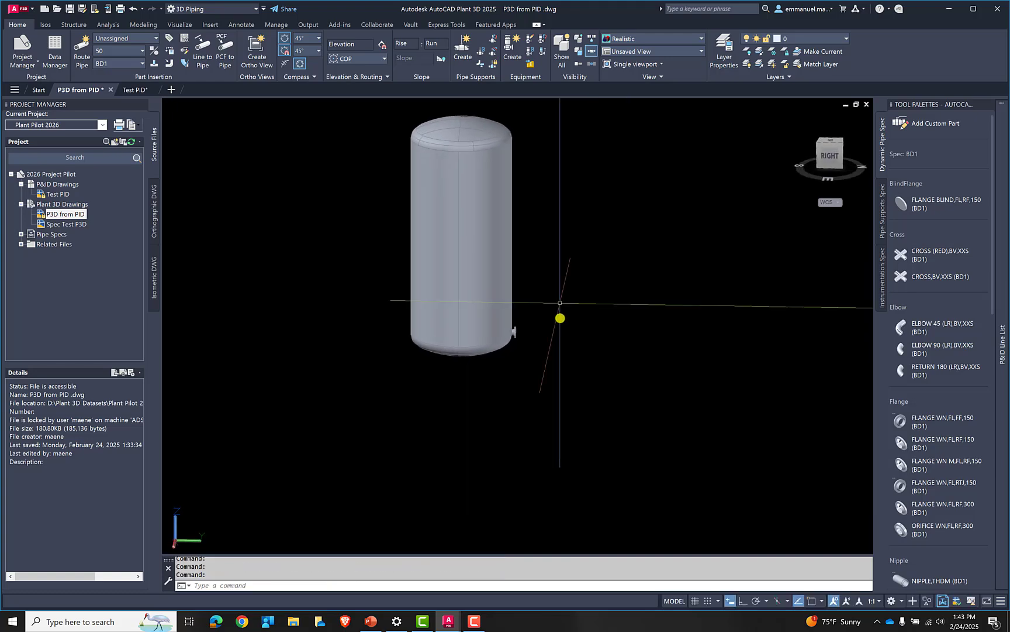
left_click(481, 296)
right_click(481, 351)
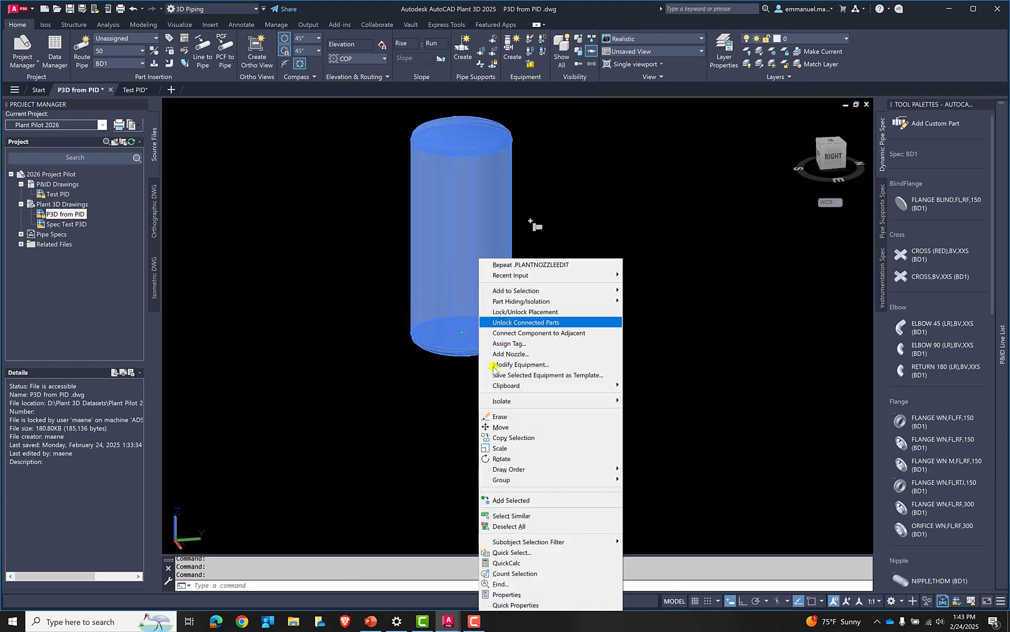
left_click(506, 594)
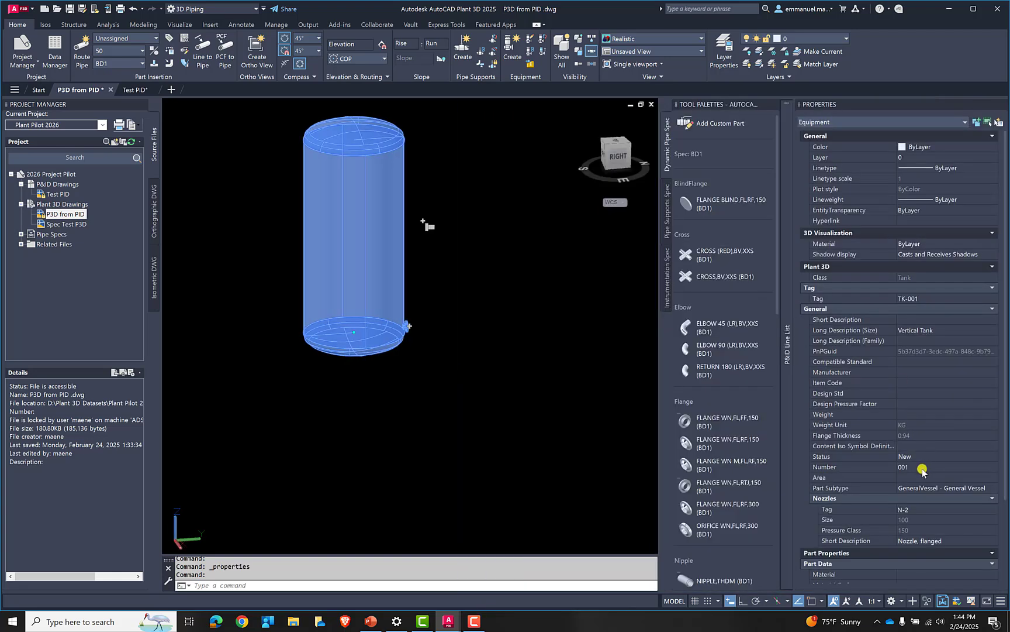
Step: Start placing the 100-WSS-001-01-BD1-IC-W line segment listed below nozzle N-1 in the P&ID Line List
mouse_move(789, 151)
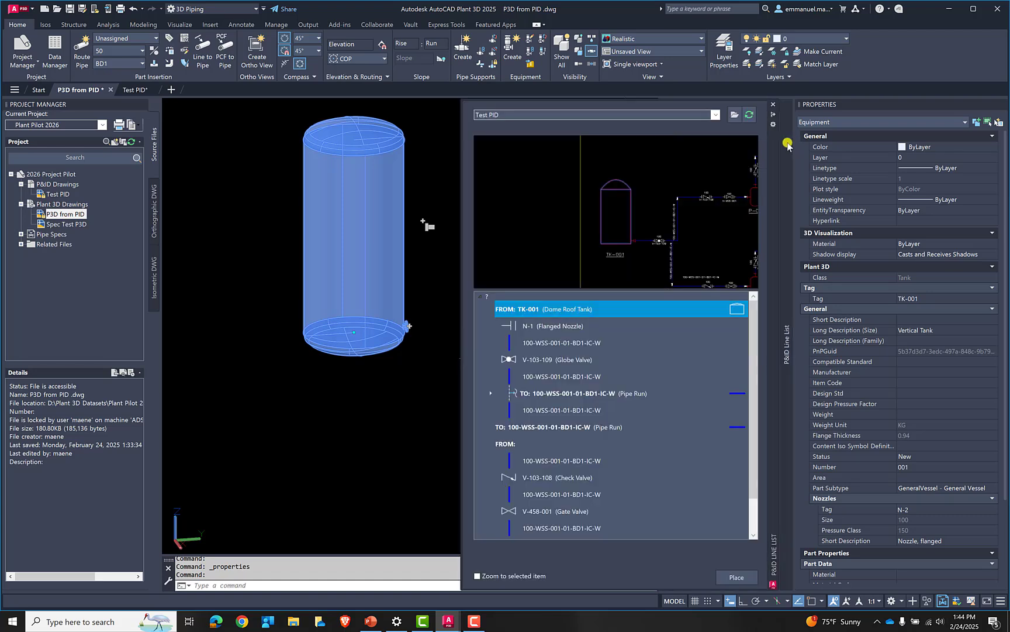
left_click(558, 306)
left_click(549, 328)
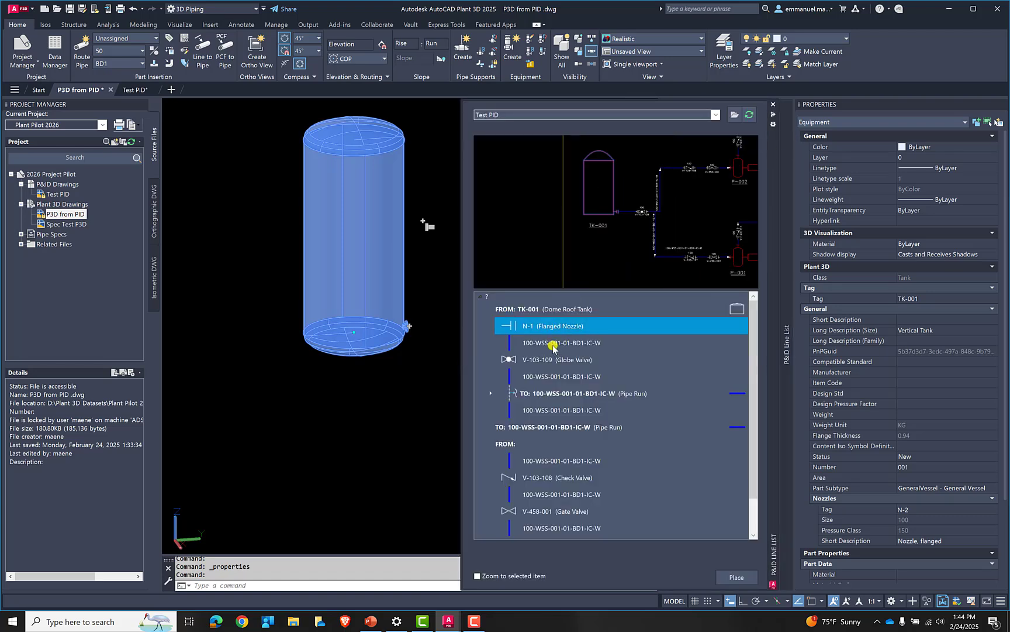
left_click(553, 345)
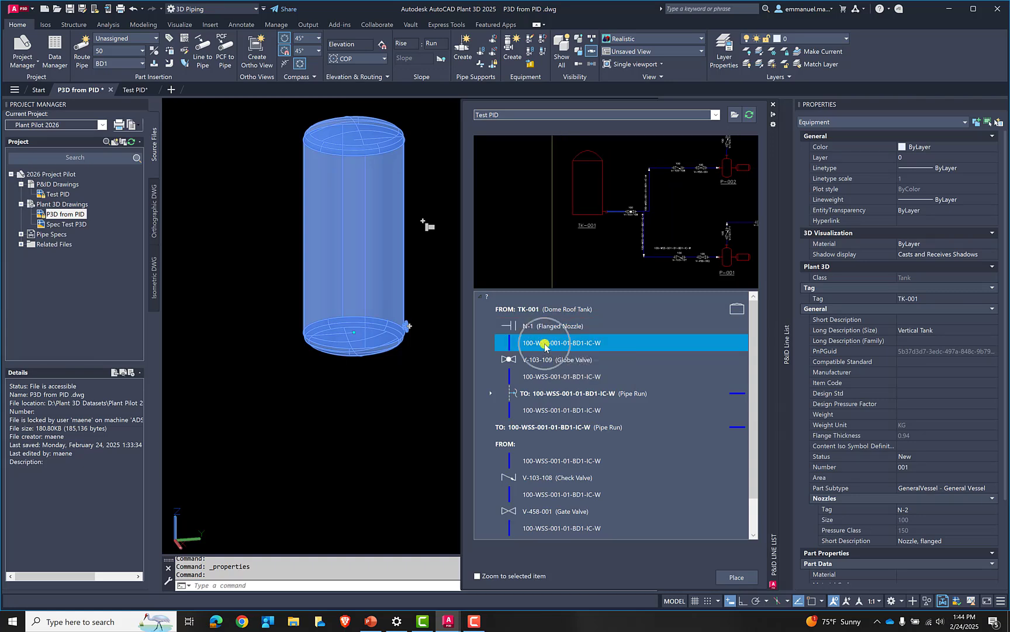
right_click(545, 345)
left_click(571, 351)
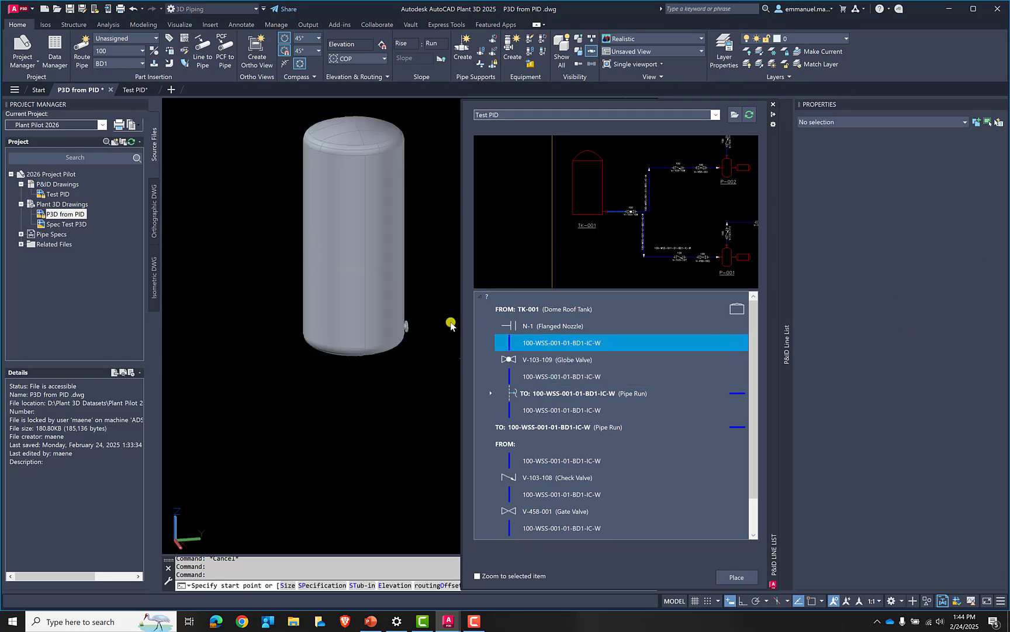
Step: Try to start the pipe near the tank's side nozzle in the model, and dismiss the placement
scroll(403, 333, "up", 5)
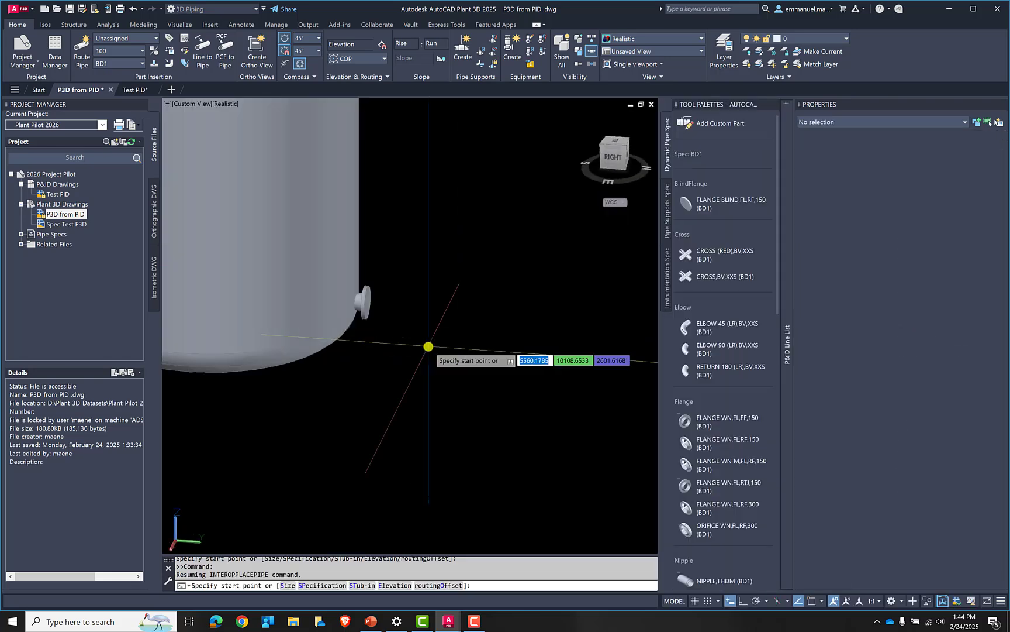
scroll(375, 304, "down", 1)
middle_click_drag(373, 320, 355, 339, "shift")
scroll(363, 321, "up", 3)
scroll(341, 325, "down", 3)
scroll(327, 344, "down", 2)
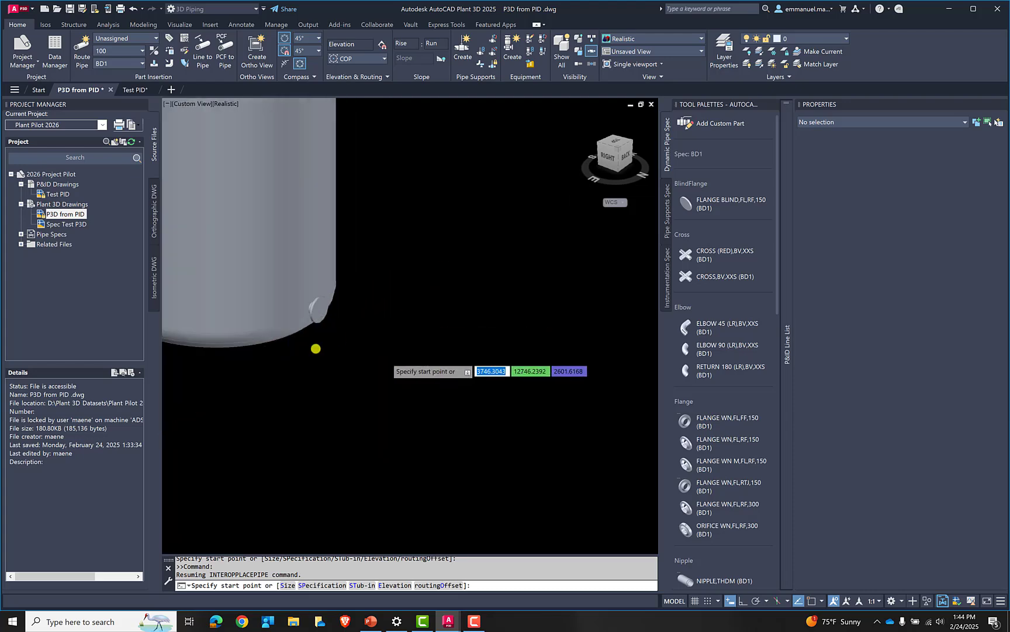
scroll(384, 333, "up", 4)
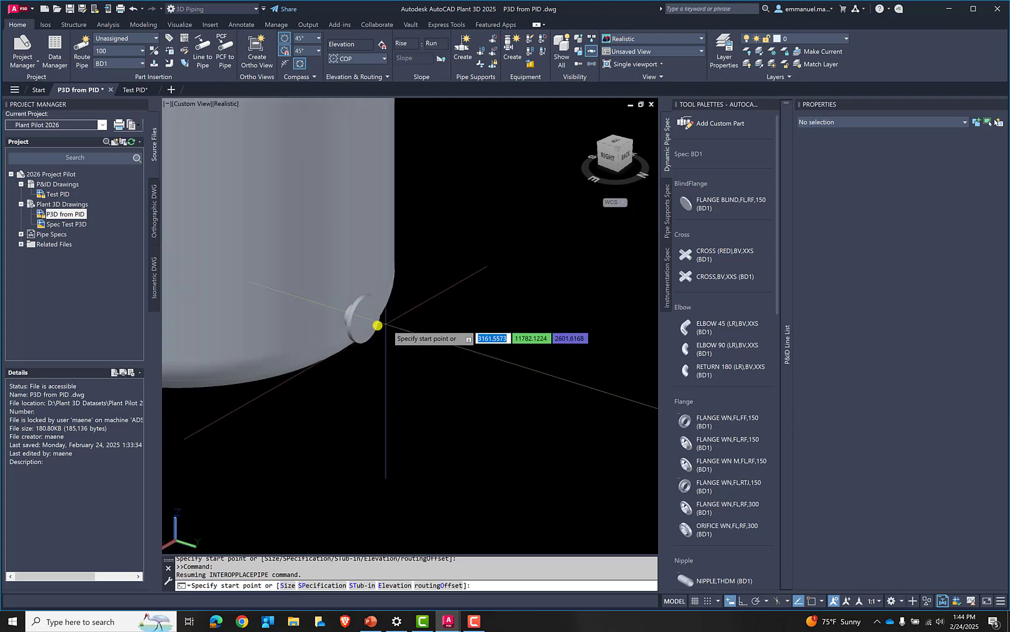
scroll(386, 295, "down", 2)
right_click(390, 291)
left_click(406, 299)
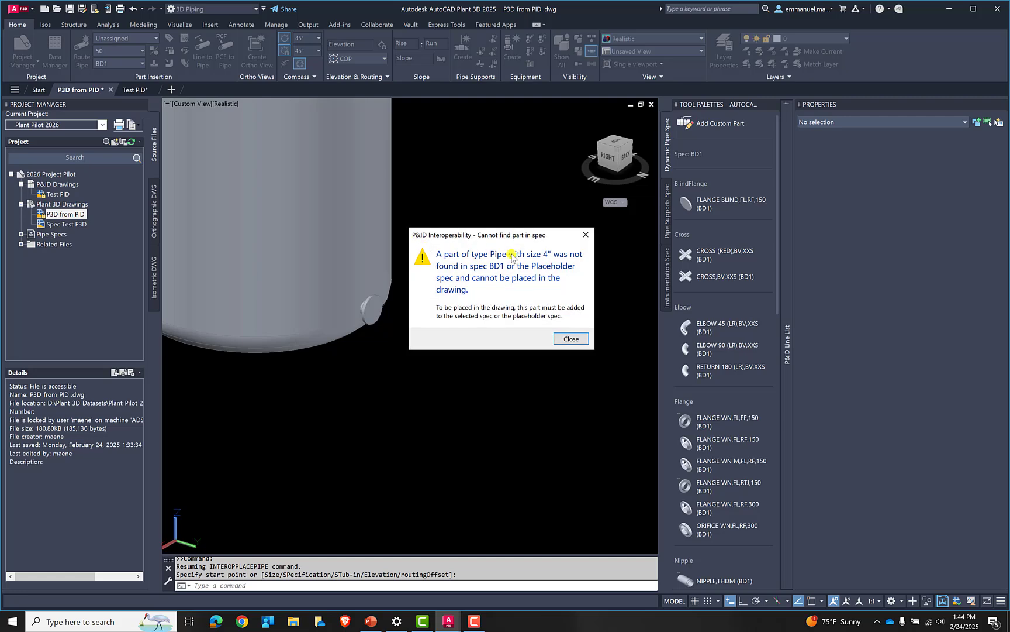
key("Escape")
right_click(494, 221)
left_click(473, 621)
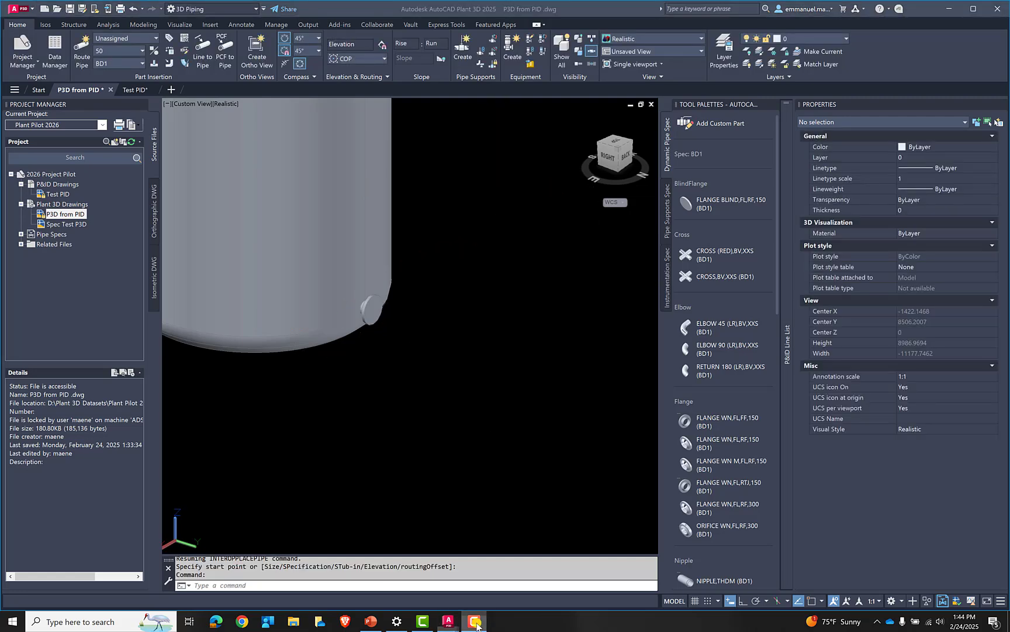
left_click(537, 276)
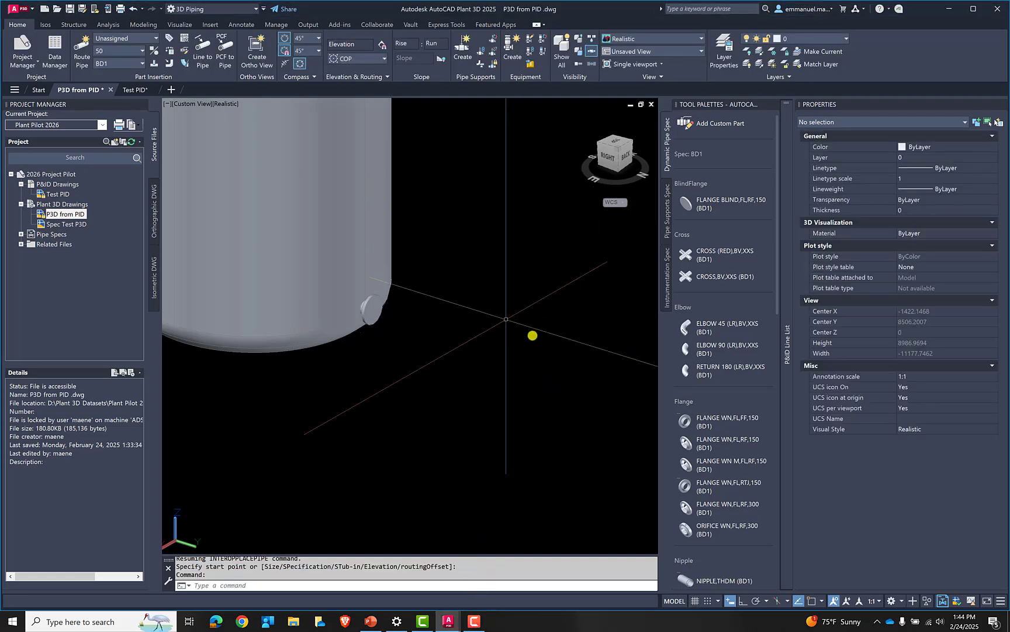
Step: Restart placing the 100-WSS-001-01-BD1-IC-W pipe with object snap enabled, starting at the center of the tank's side nozzle
left_click(169, 52)
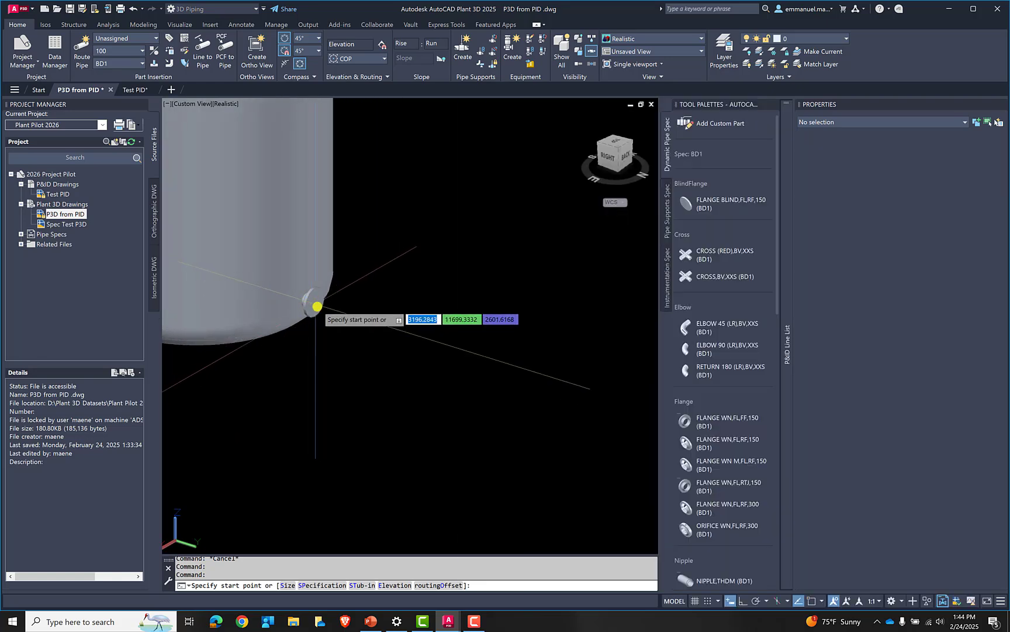
middle_click_drag(330, 320, 331, 339, "shift")
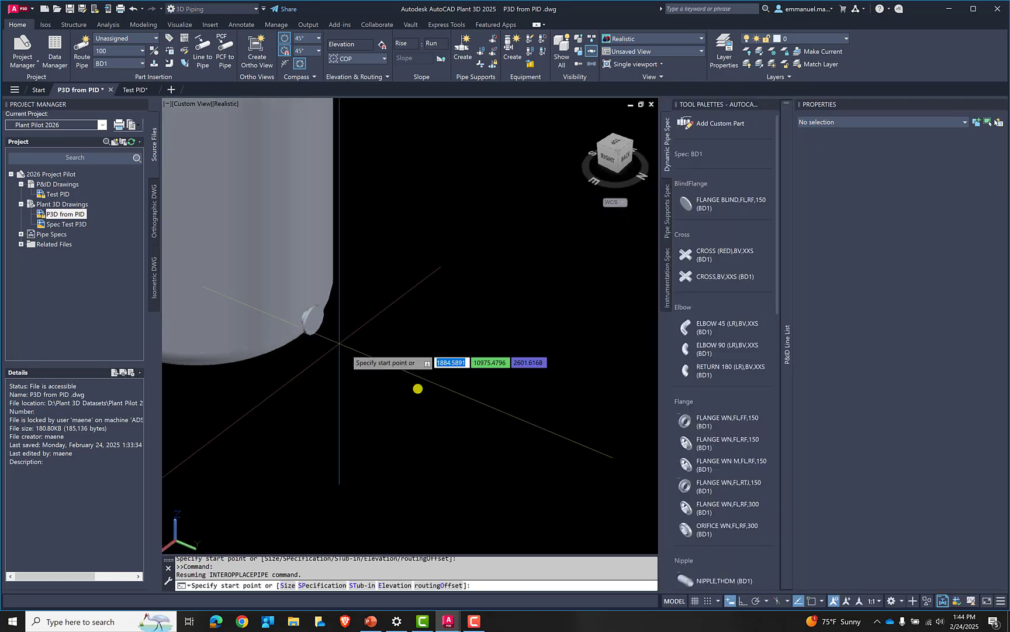
left_click(810, 602)
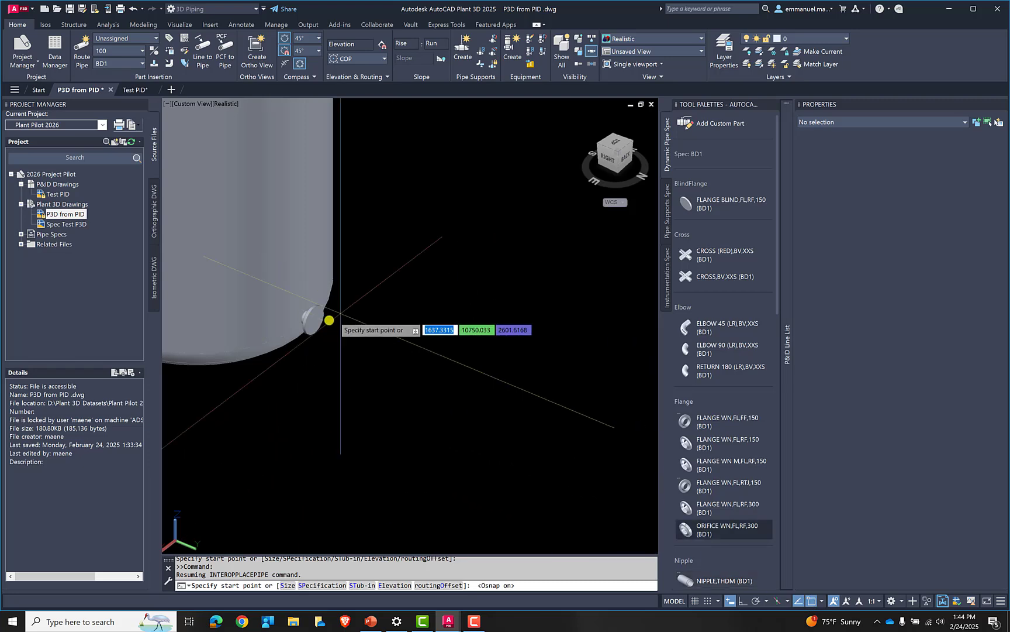
scroll(315, 322, "up", 2)
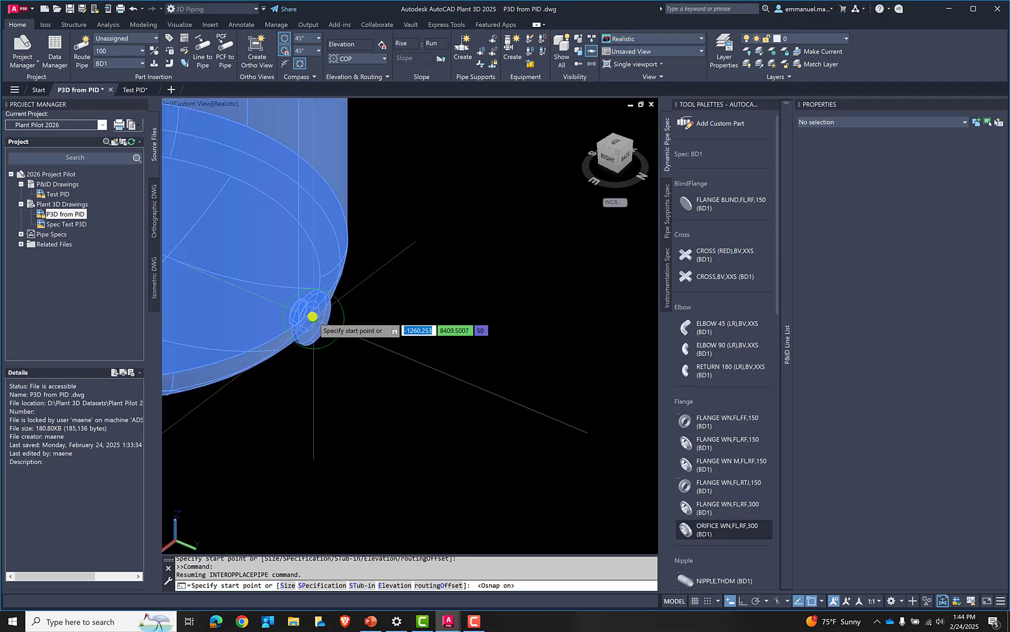
left_click(312, 315)
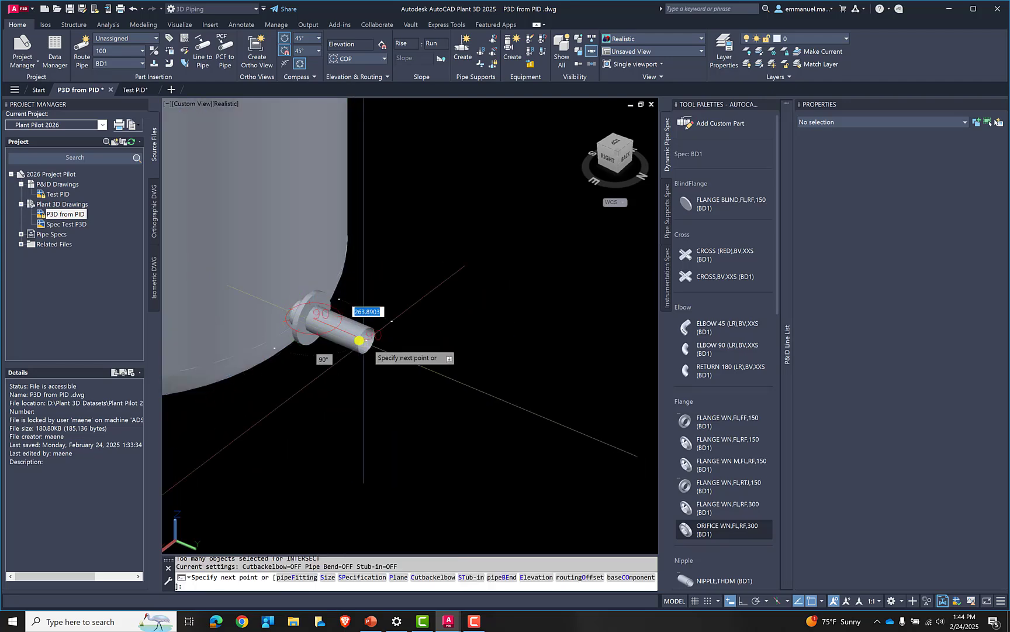
Step: Route the pipe straight out from the tank's side nozzle and end the routing after one segment
scroll(416, 363, "down", 3)
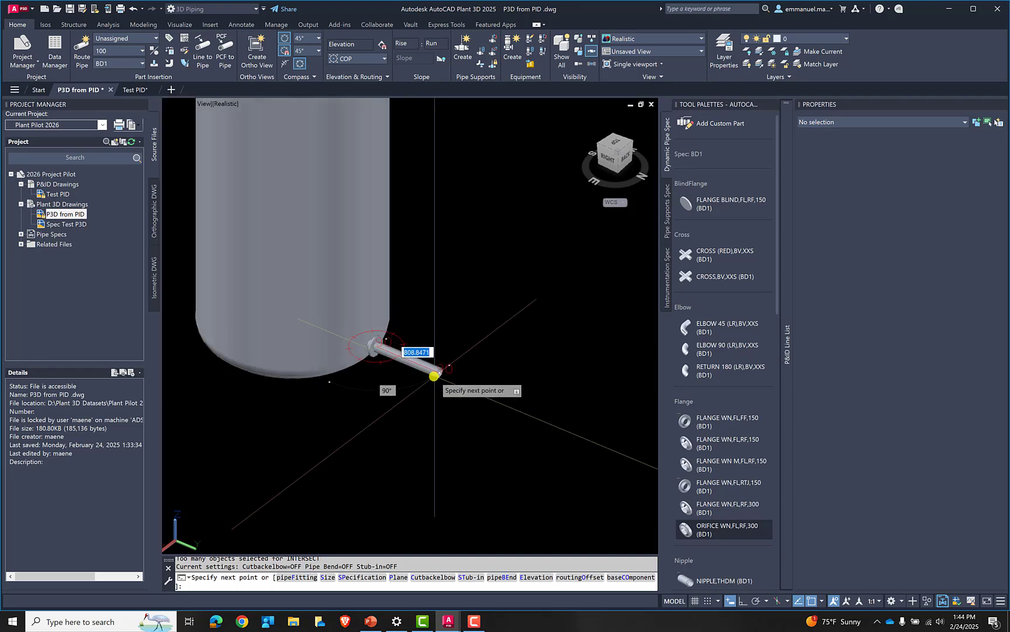
middle_click_drag(438, 372, 520, 351, "shift")
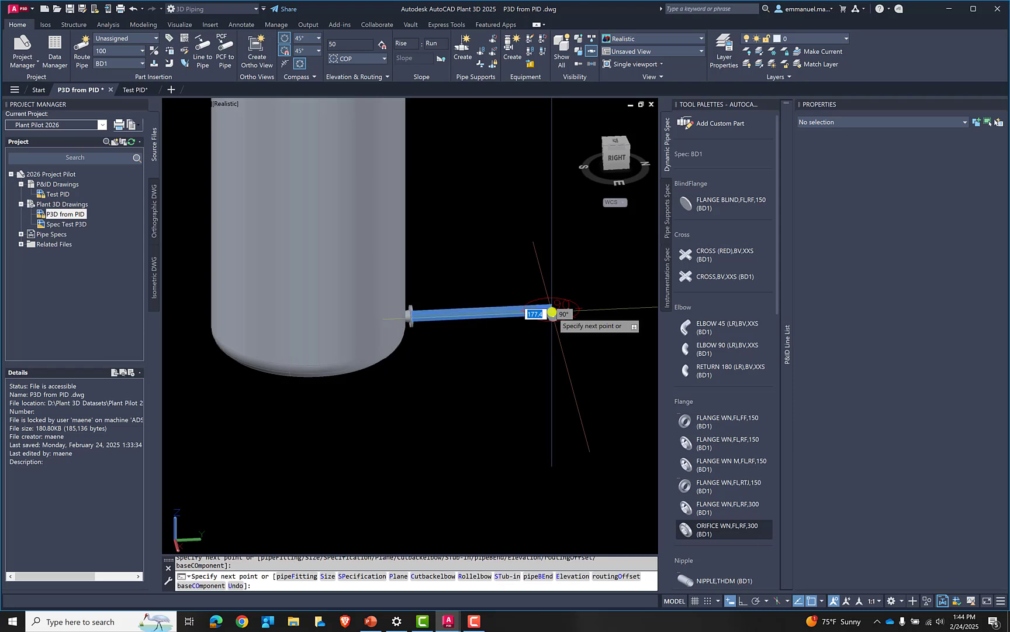
right_click(552, 313)
left_click(570, 321)
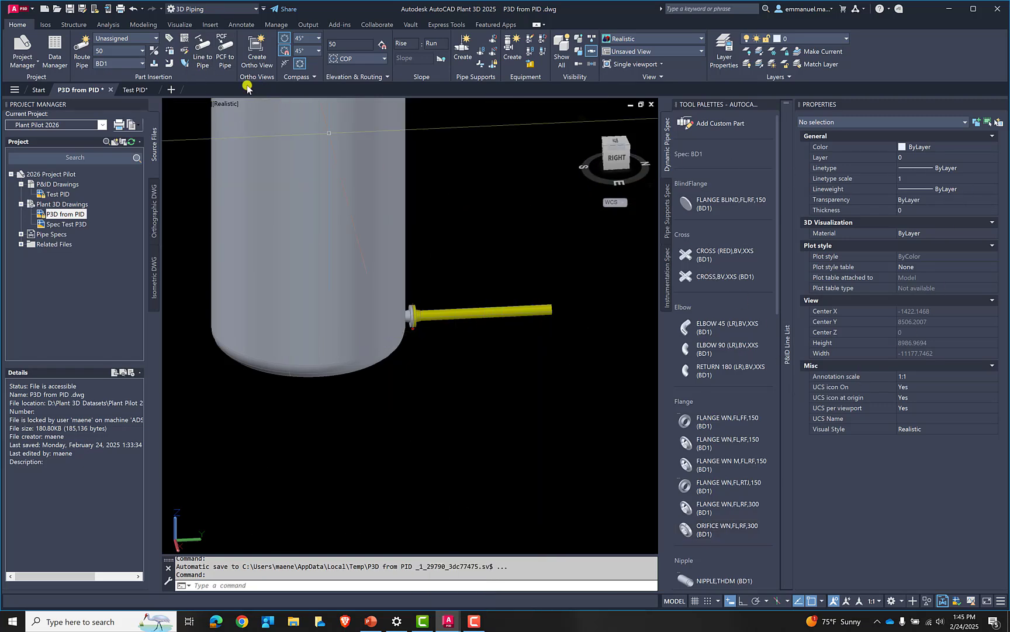
Step: Place globe valve V-103-109 from the P&ID Line List partway along the pipe from the tank's side nozzle, with rotation angle 0
left_click(174, 57)
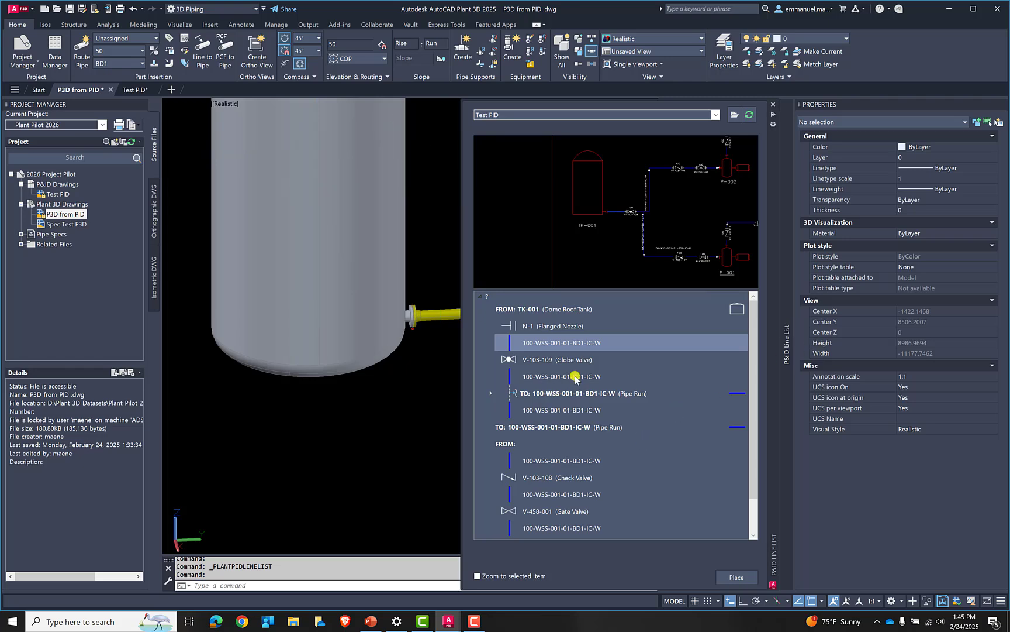
left_click(547, 362)
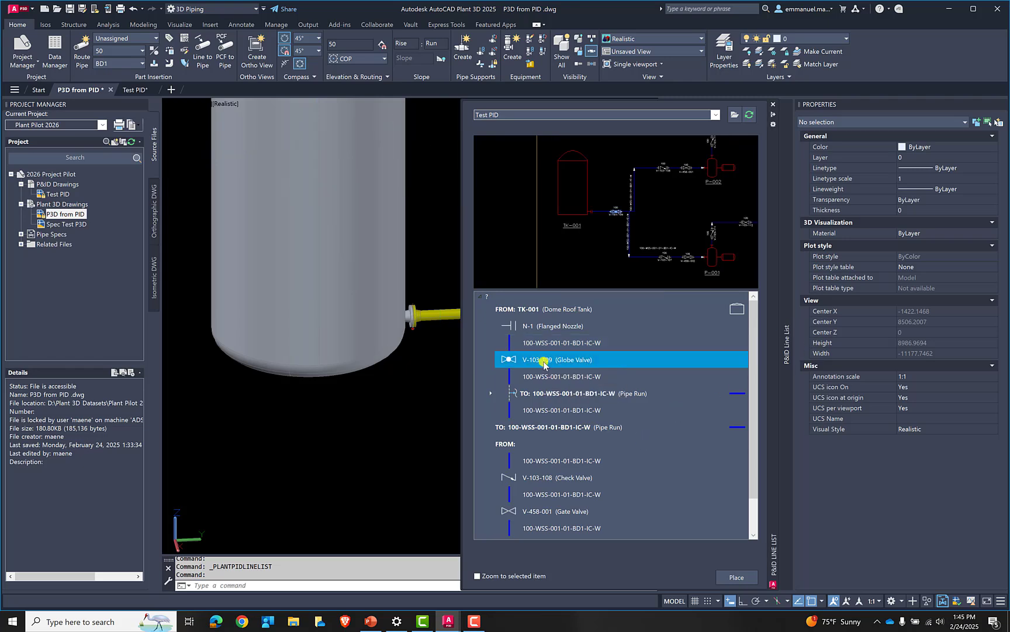
right_click(548, 370)
scroll(615, 210, "up", 5)
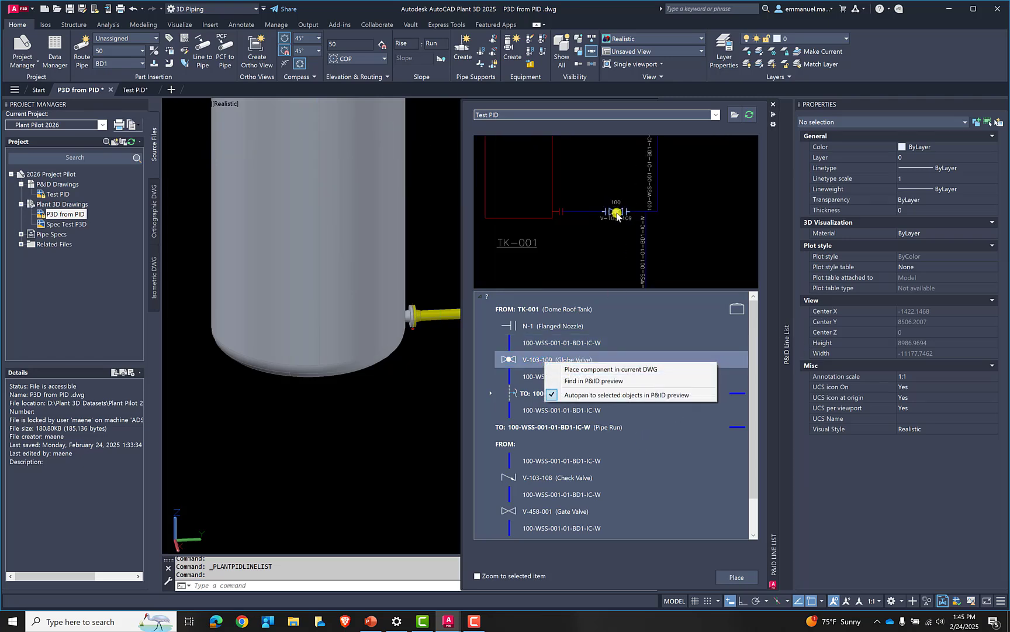
left_click(600, 370)
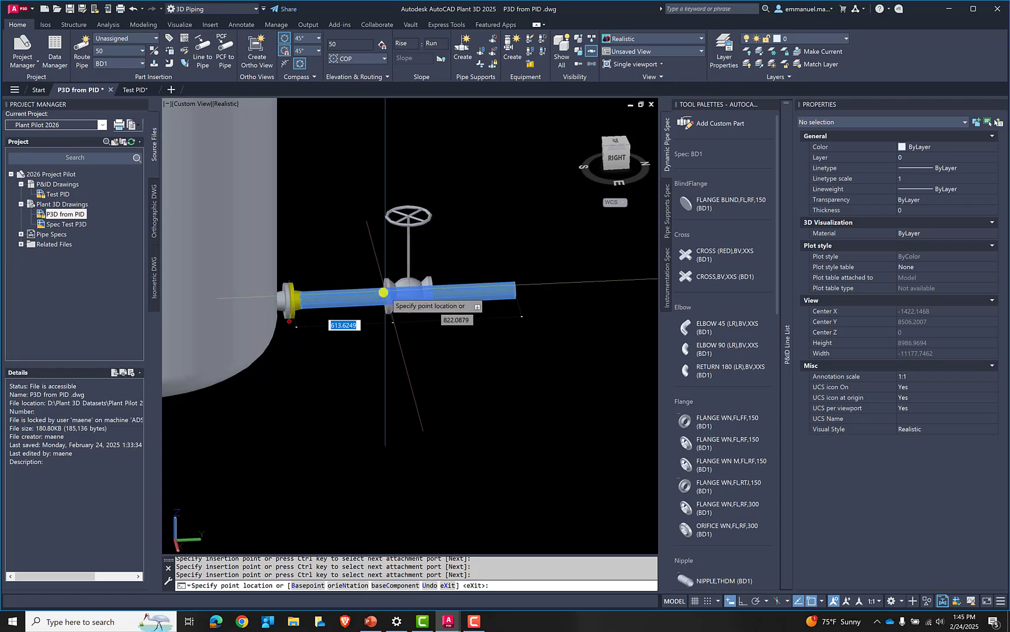
left_click(402, 294)
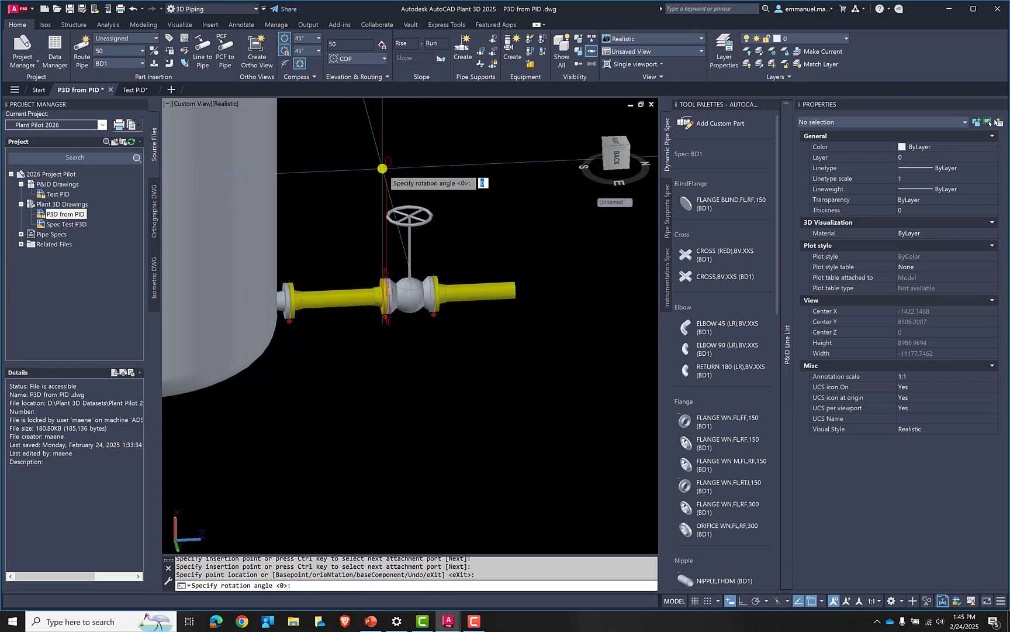
key("Return")
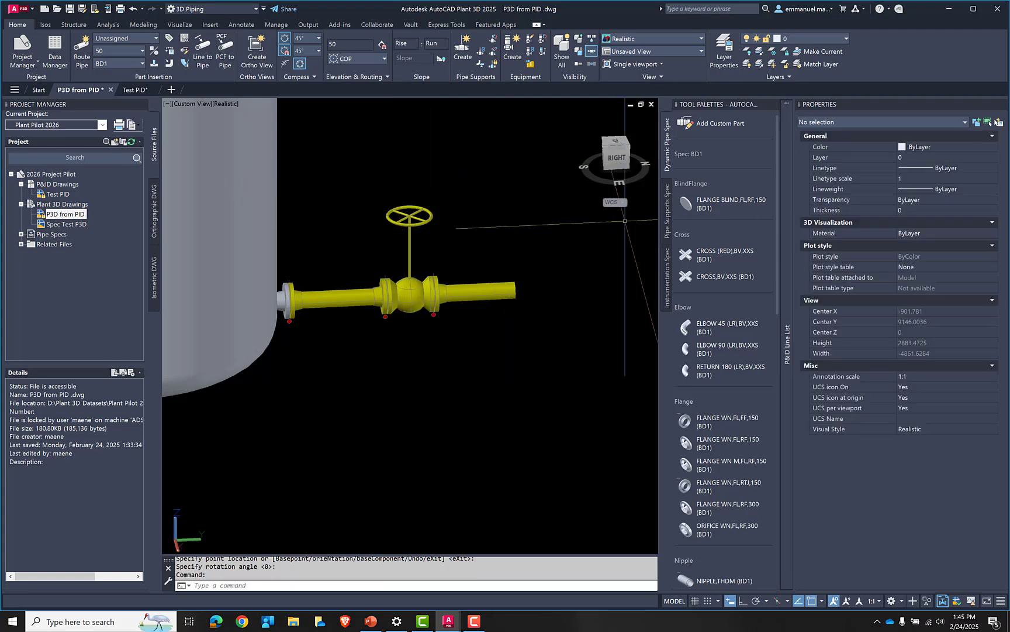
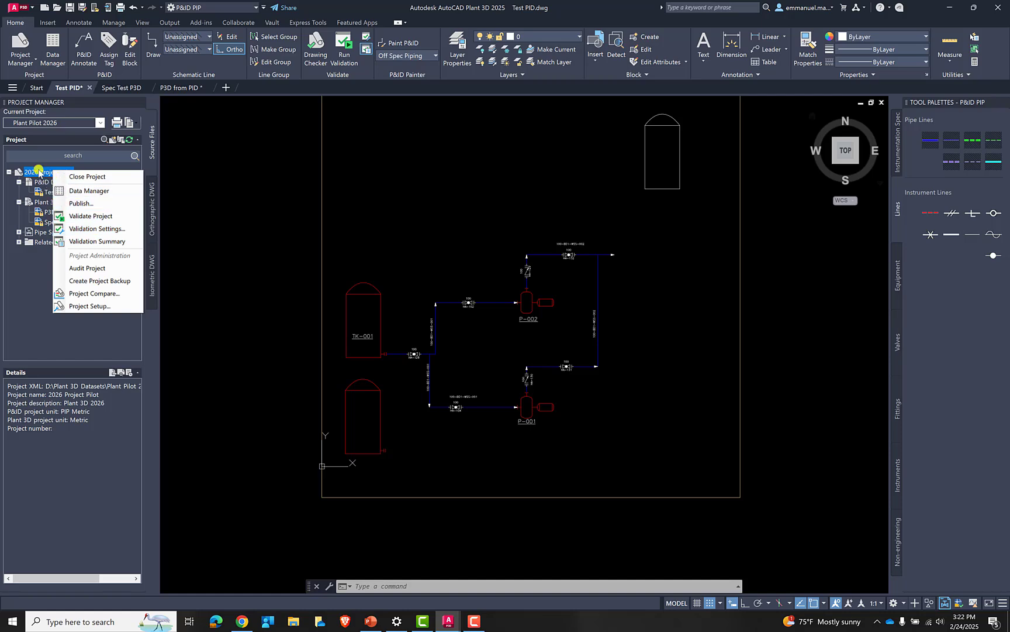
Step: Review the error-reporting conditions in the project's P&ID Validation Settings and accept them
left_click(85, 230)
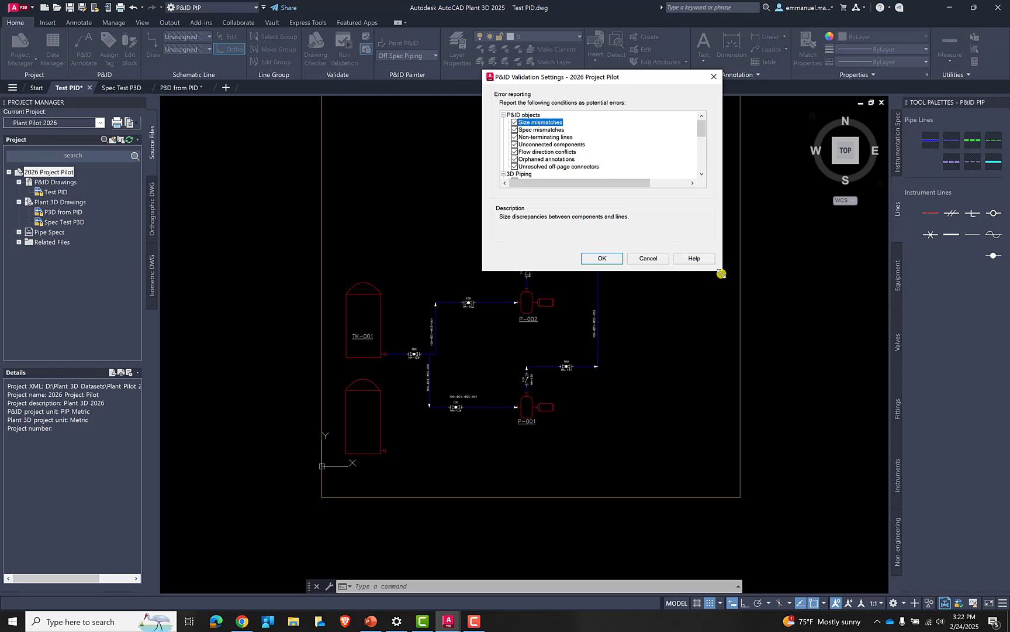
left_click_drag(722, 268, 855, 553)
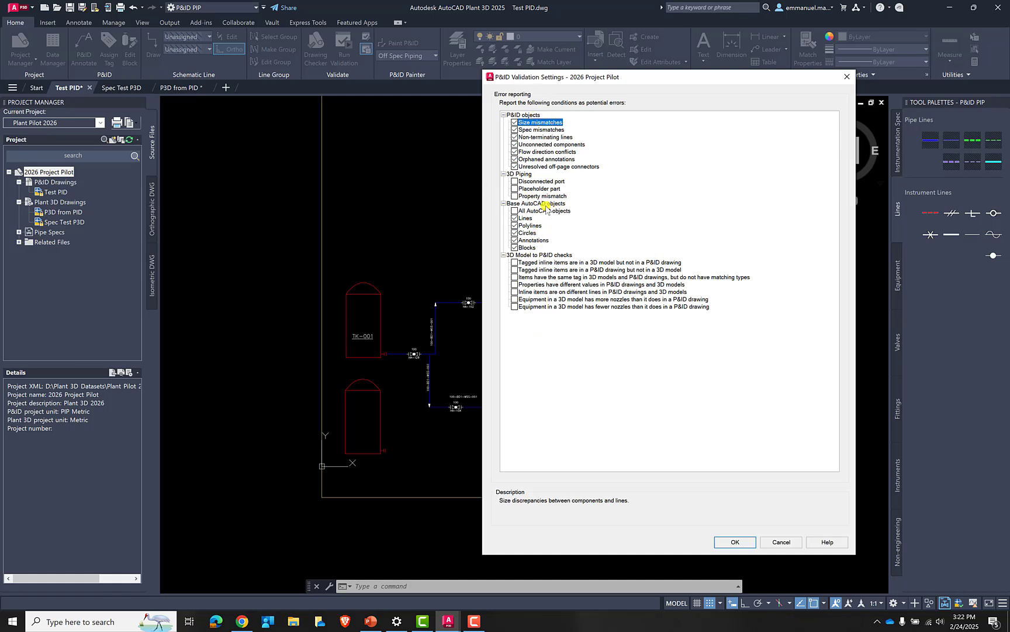
left_click(734, 542)
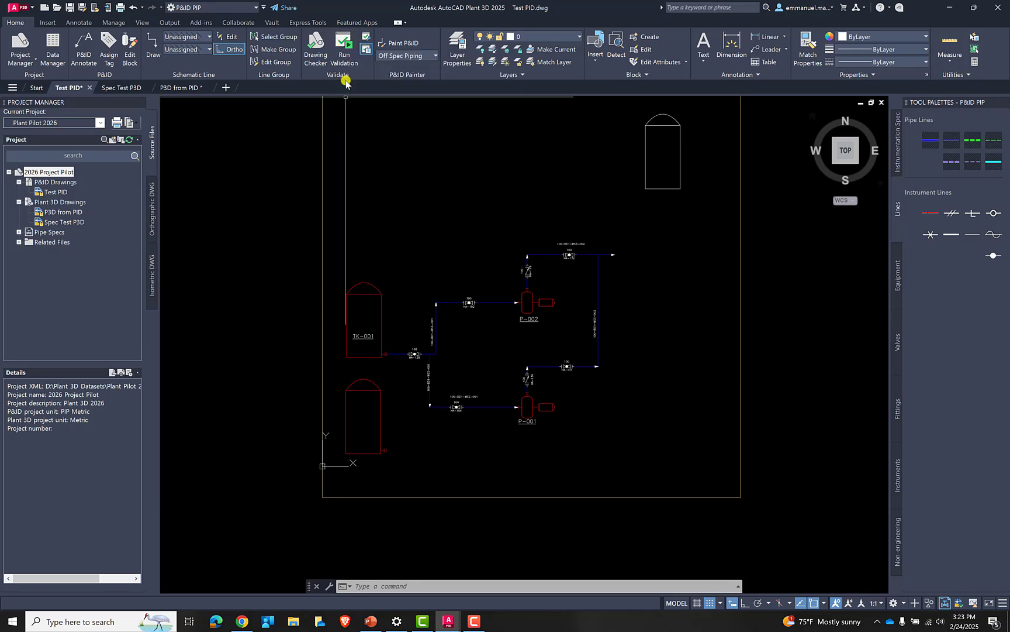
Step: Run validation on the Test PID drawing and inspect the listed non-terminating line, polyline and block reference errors
left_click(340, 53)
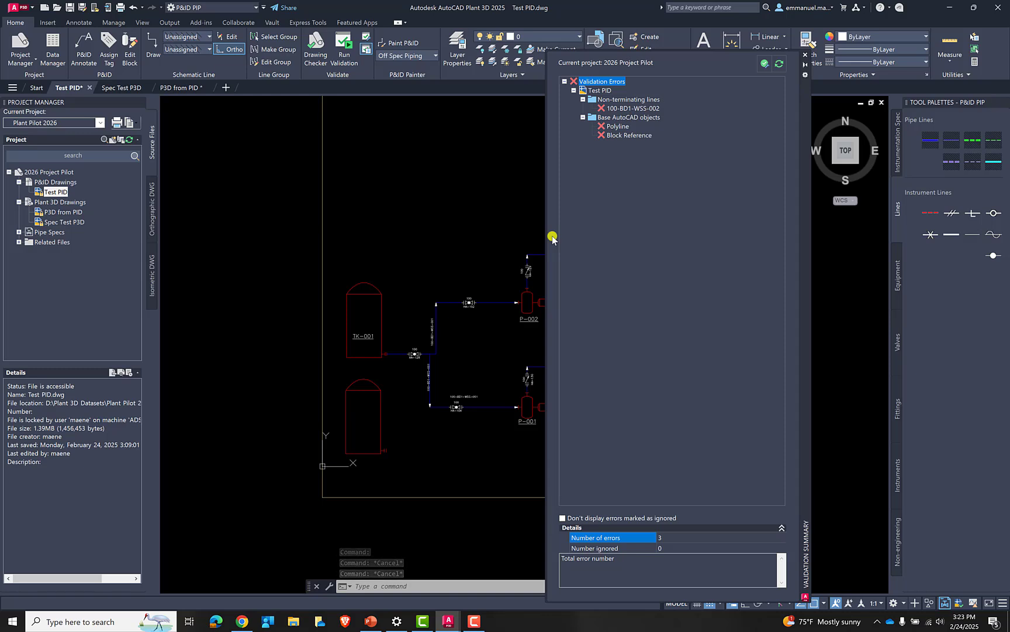
left_click(614, 108)
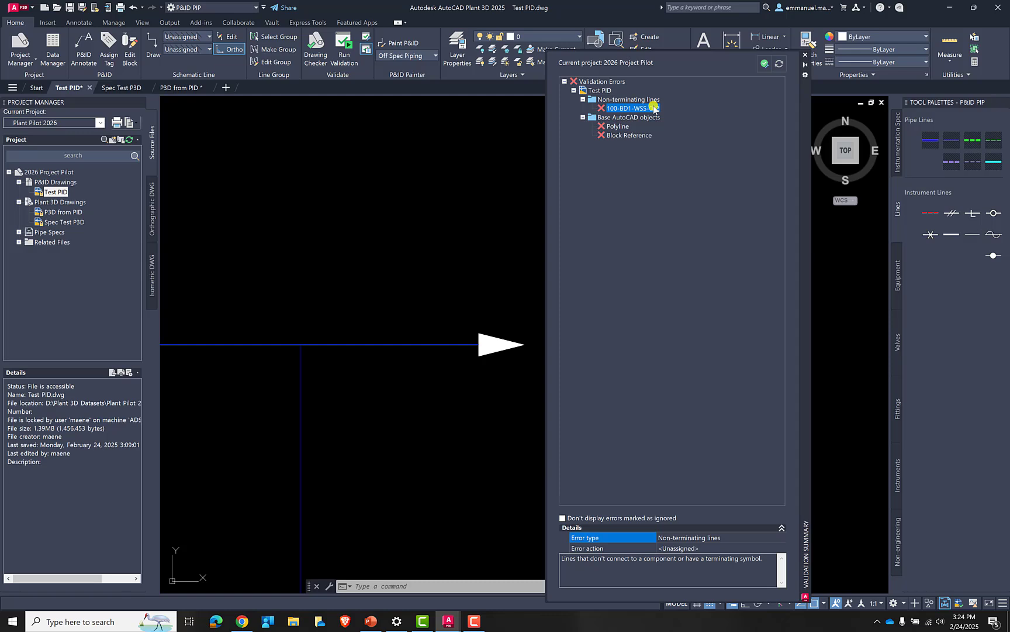
left_click(619, 126)
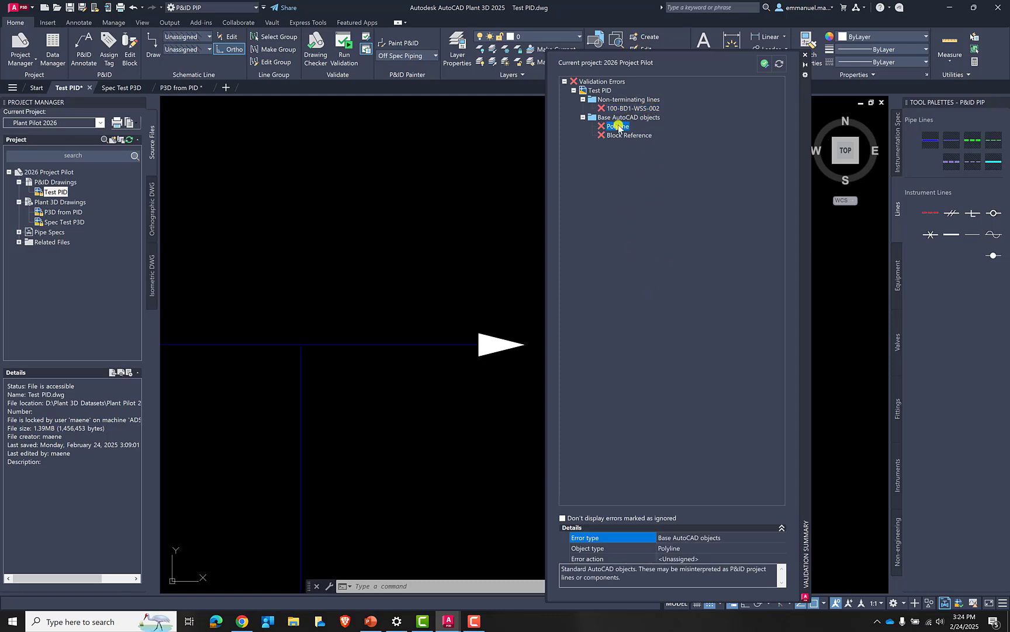
left_click(622, 135)
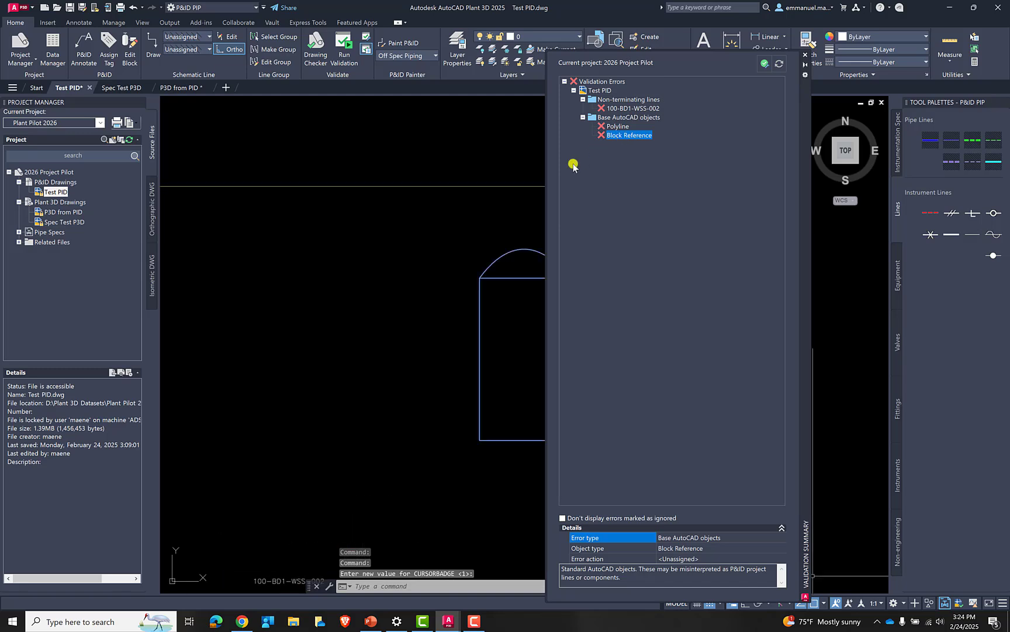
left_click(658, 109)
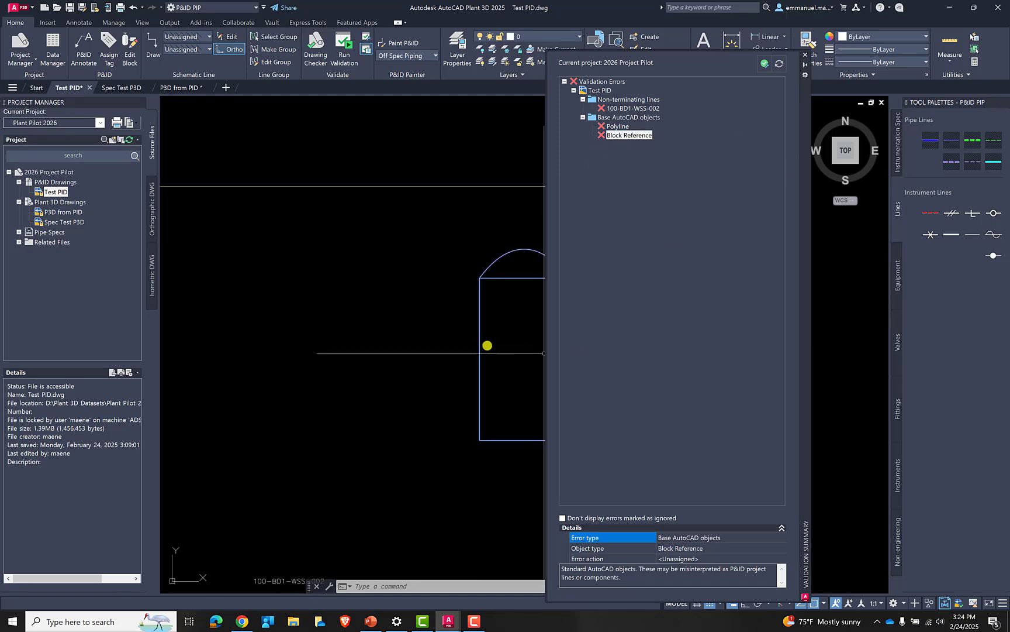
Step: Delete the untagged tank below TK-001 in the Test PID drawing
scroll(257, 296, "down", 6)
middle_click_drag(345, 314, 478, 289)
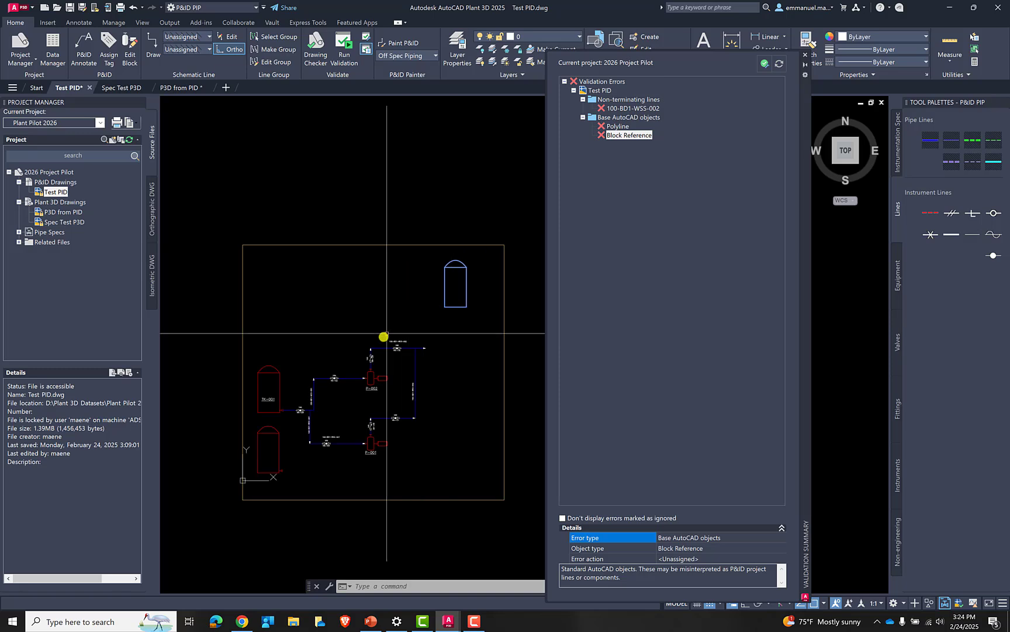
scroll(293, 456, "up", 4)
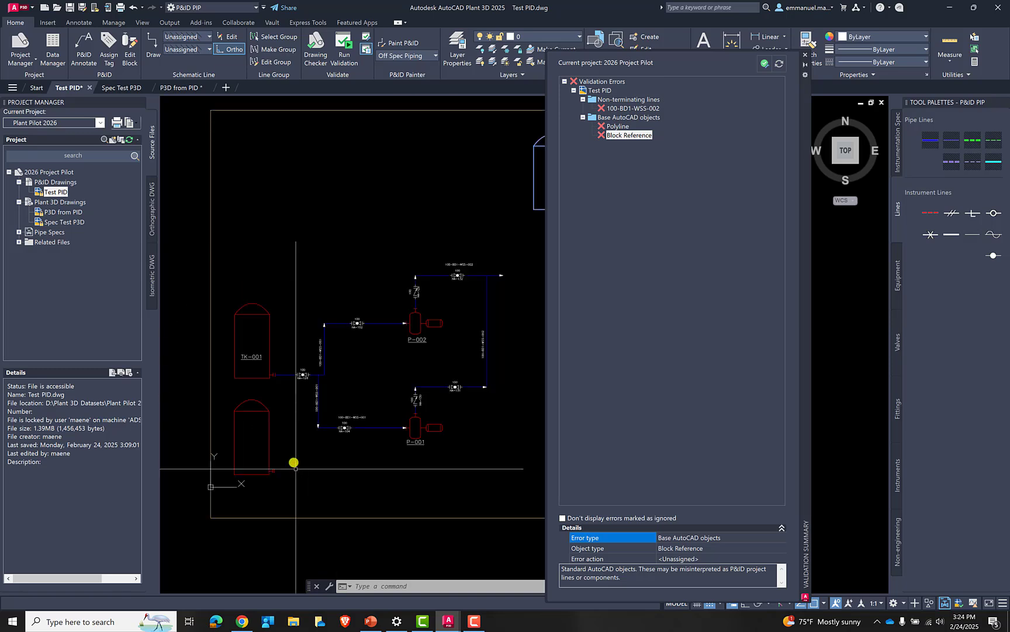
left_click(255, 439)
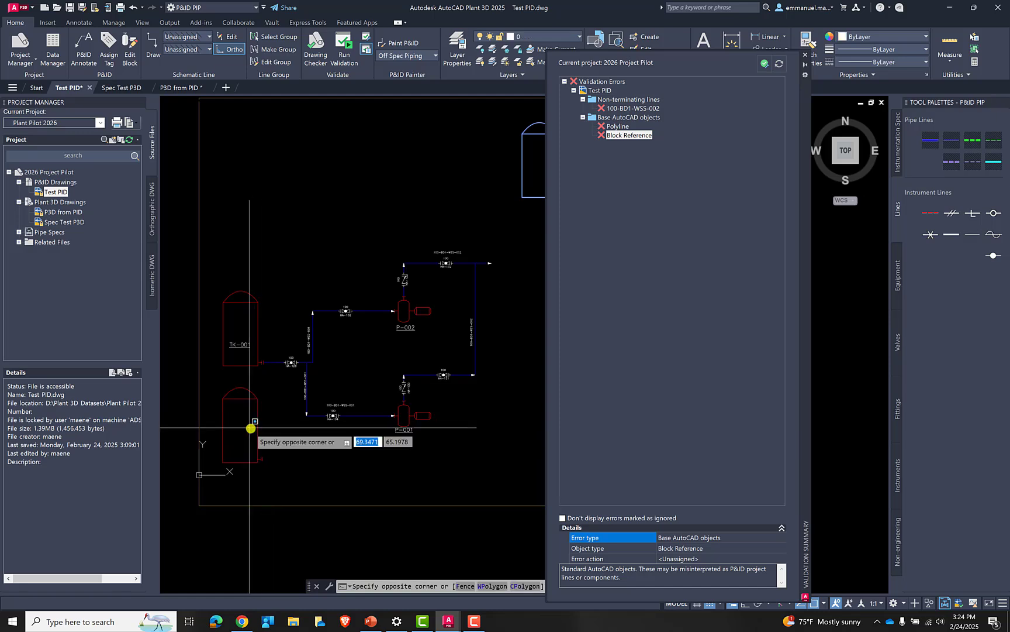
left_click(254, 428)
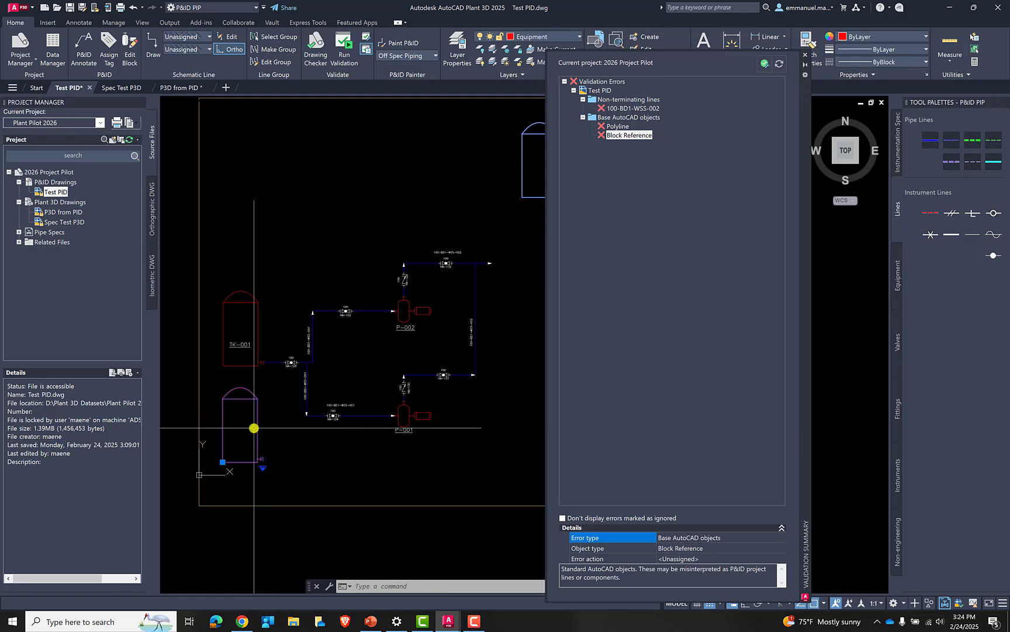
key("Delete")
Step: Insert a dome-roof storage tank beside the open end of line 100-BD1-WSS-002 and tag it TK-002 with an Equipment Tag annotation
mouse_move(404, 267)
middle_mouse_down()
mouse_move(330, 284)
mouse_move(332, 276)
middle_mouse_up()
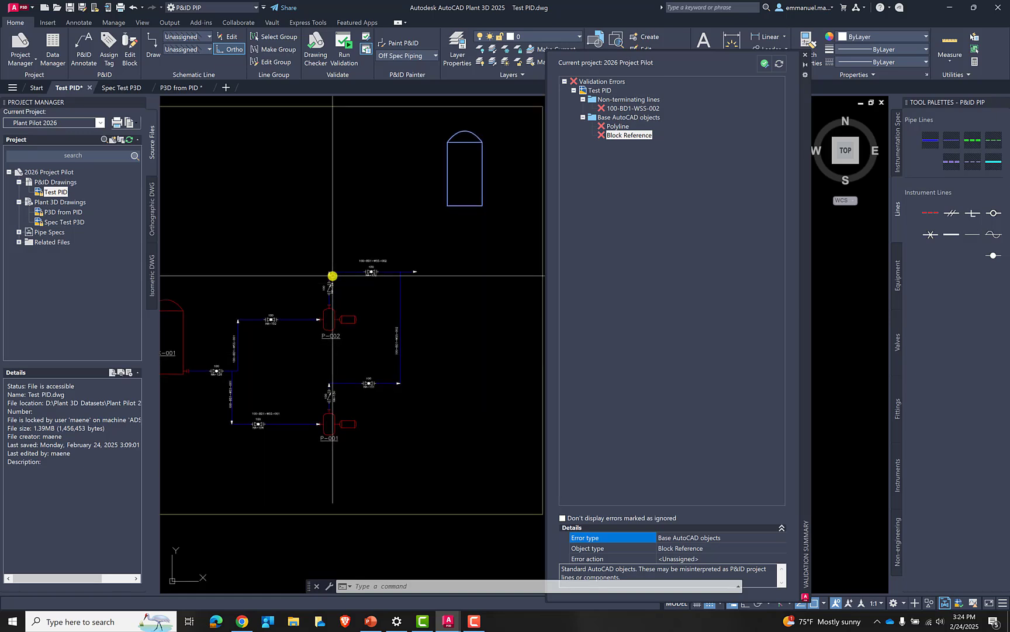
left_click(899, 288)
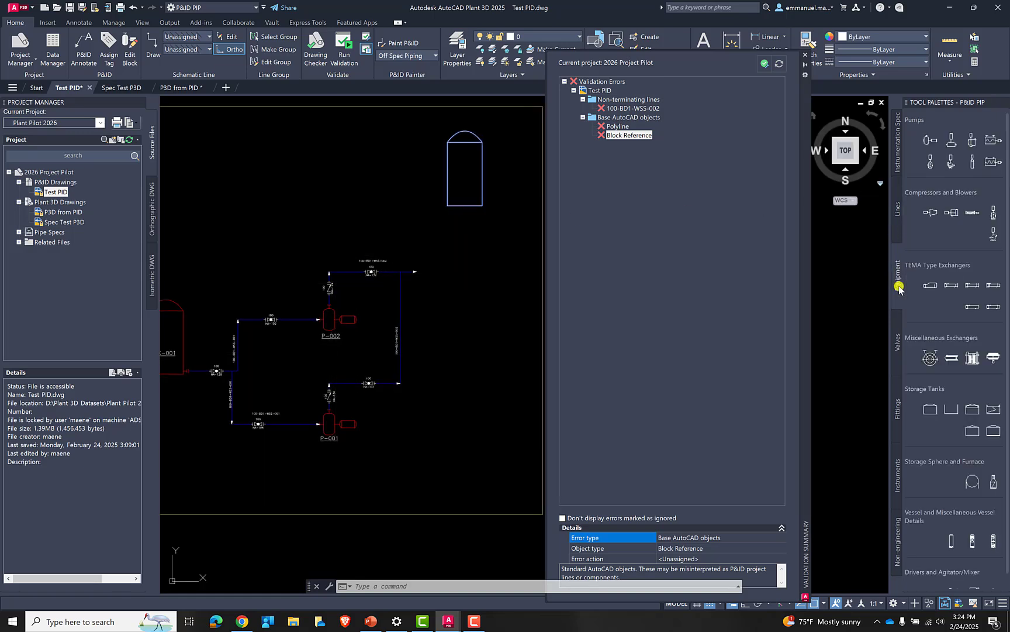
left_click(929, 412)
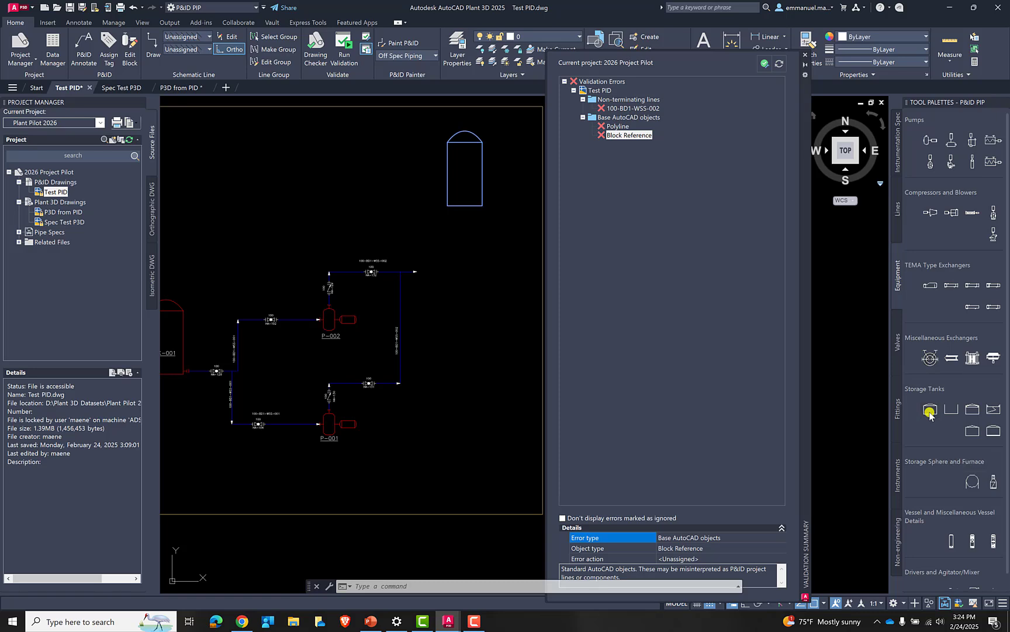
middle_click_drag(431, 294, 402, 310)
scroll(362, 351, "up", 5)
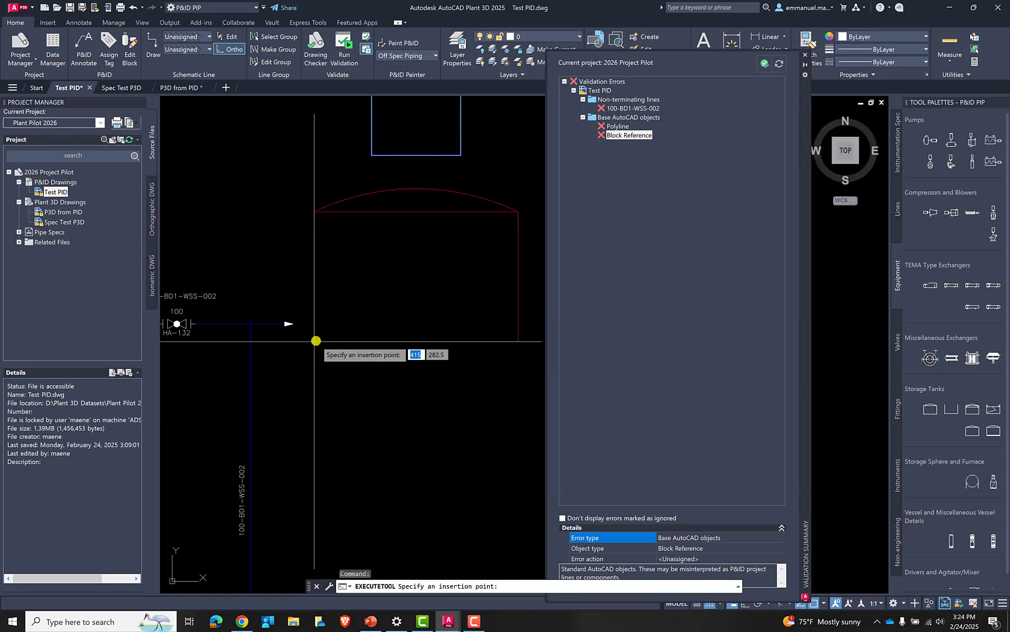
left_click(314, 341)
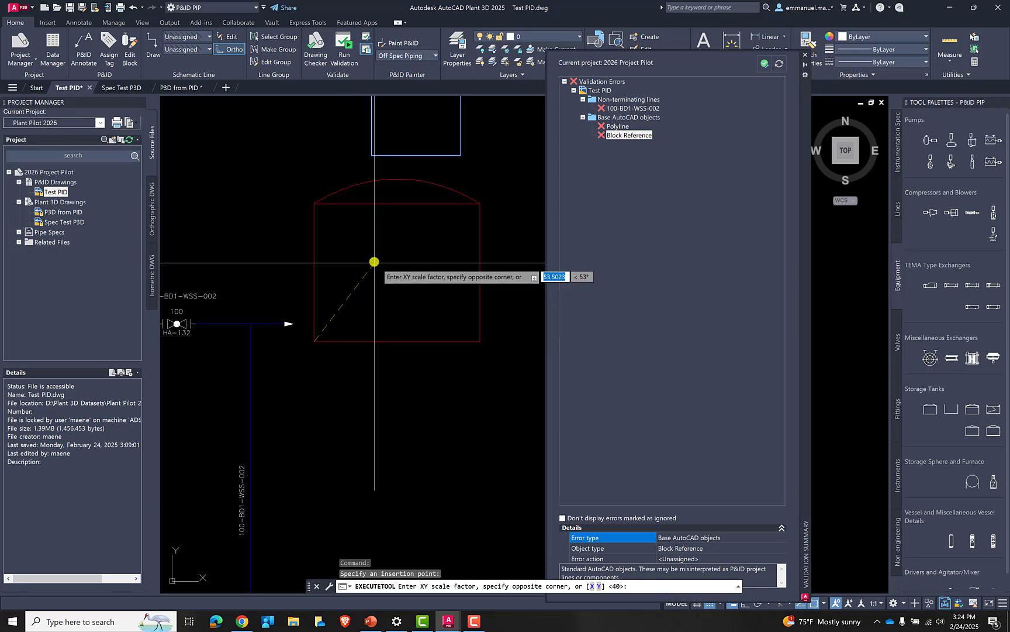
left_click(368, 258)
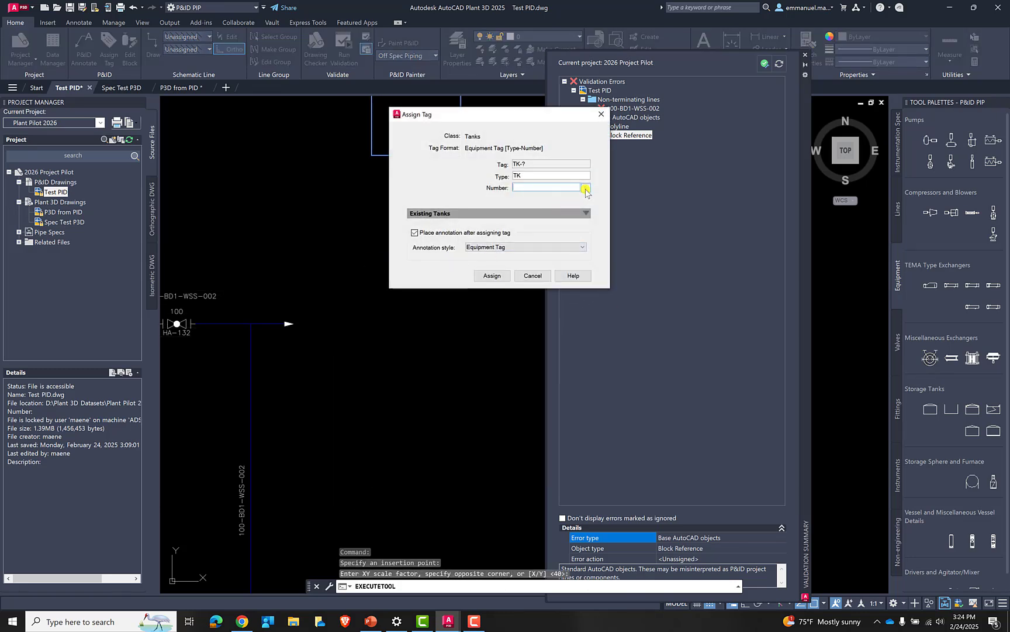
left_click(490, 276)
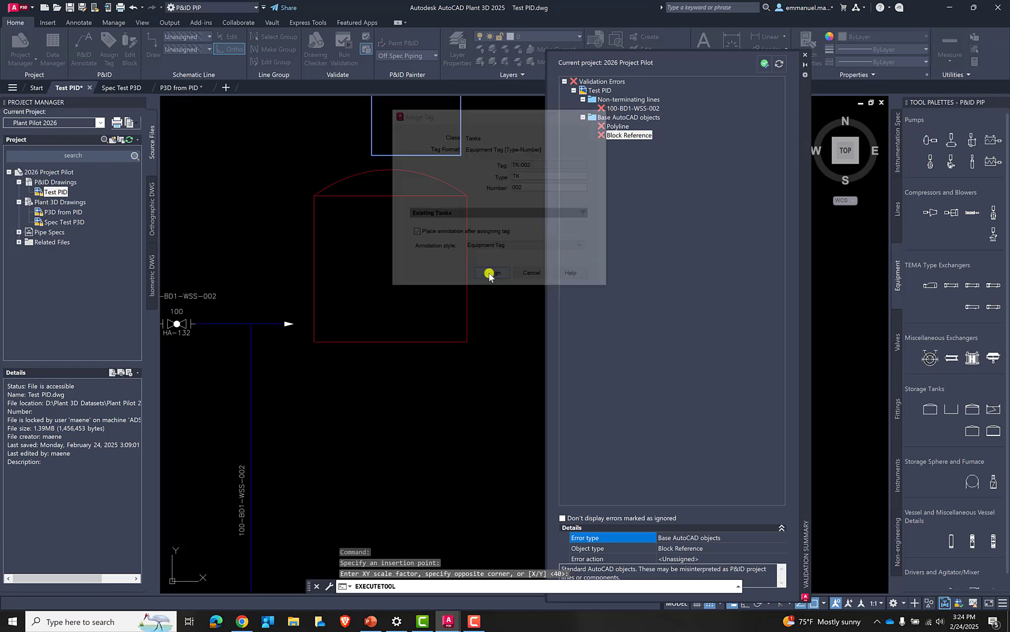
scroll(389, 315, "down", 3)
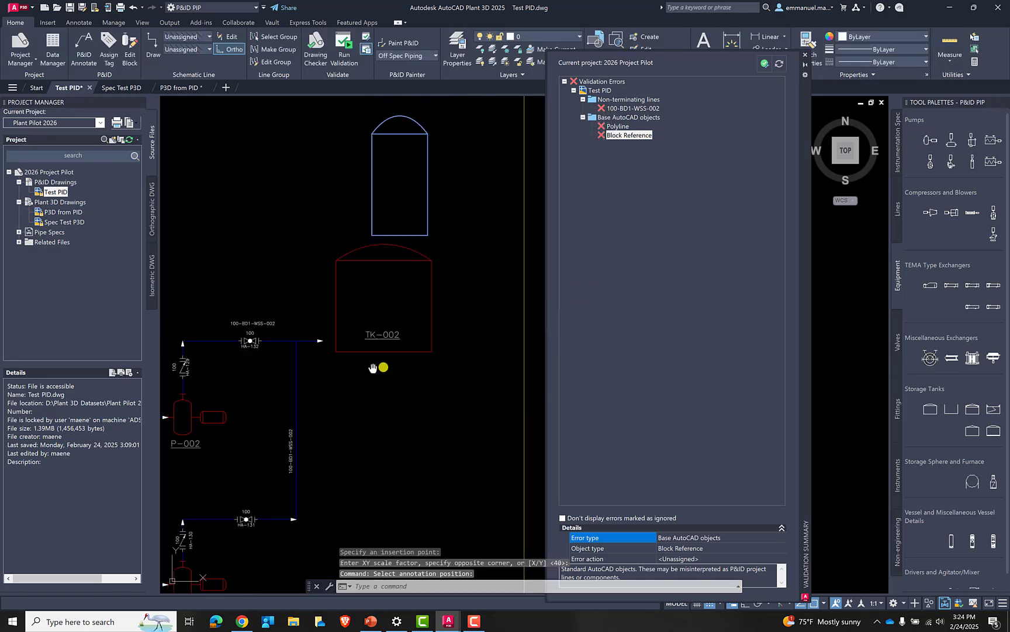
Step: Stretch the open end of line 100-BD1-WSS-002 to the side of tank TK-002 so the line terminates on the tank
scroll(386, 334, "up", 5)
left_click(362, 327)
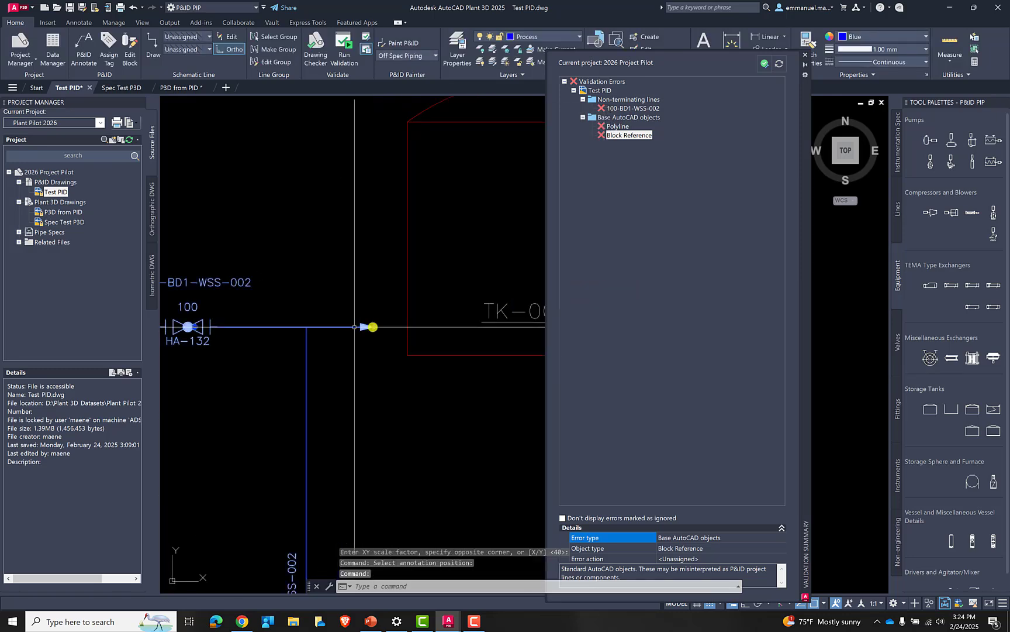
left_click(372, 326)
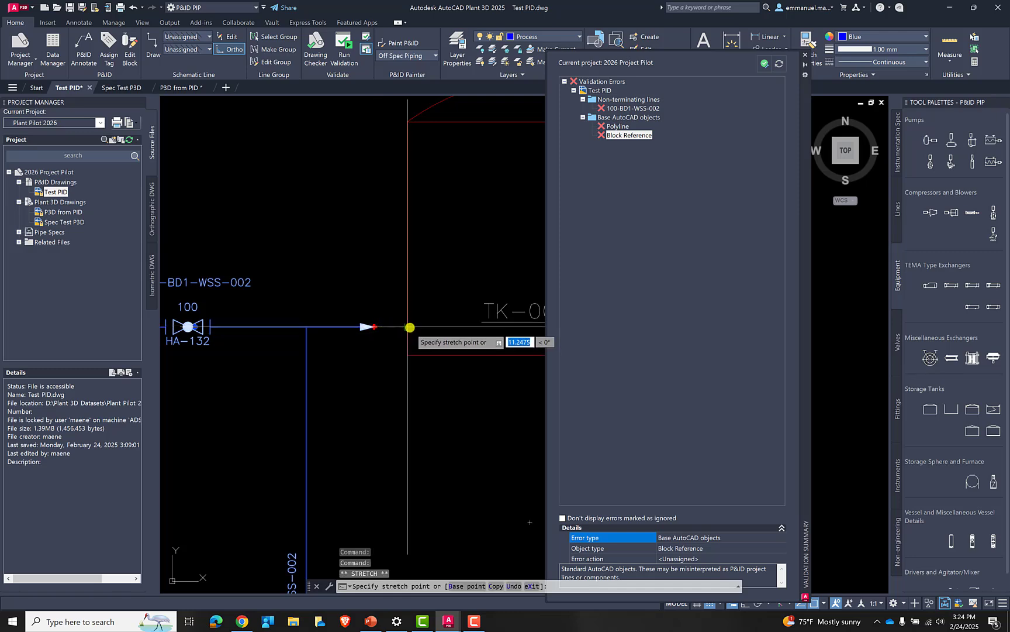
key("Escape")
scroll(398, 322, "down", 4)
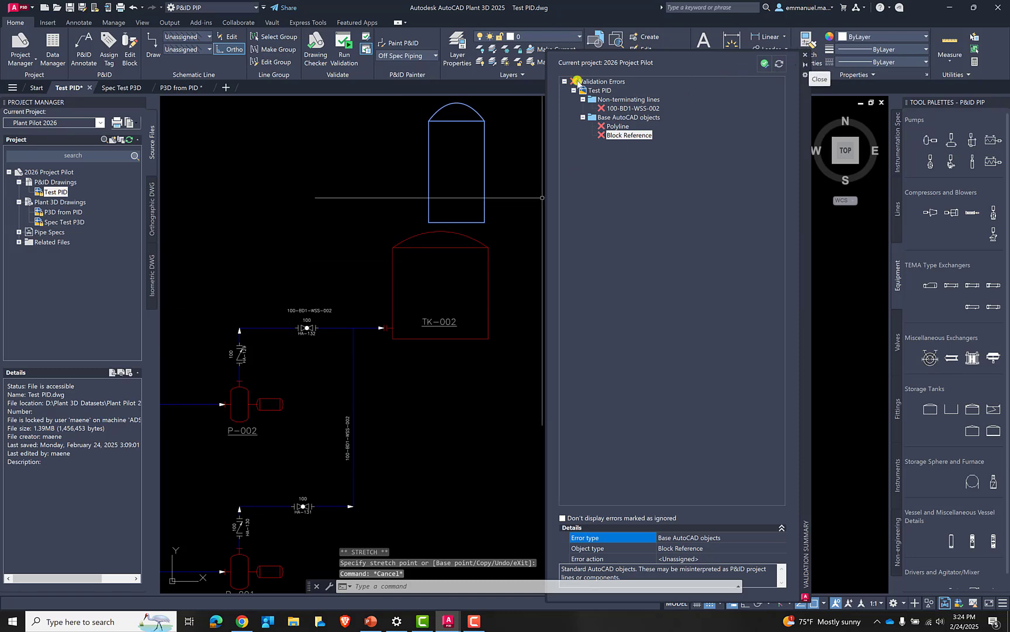
Step: Rerun the project validation and examine the Unlabeled Annotation error listed under orphaned annotations
key("ctrl+Tab")
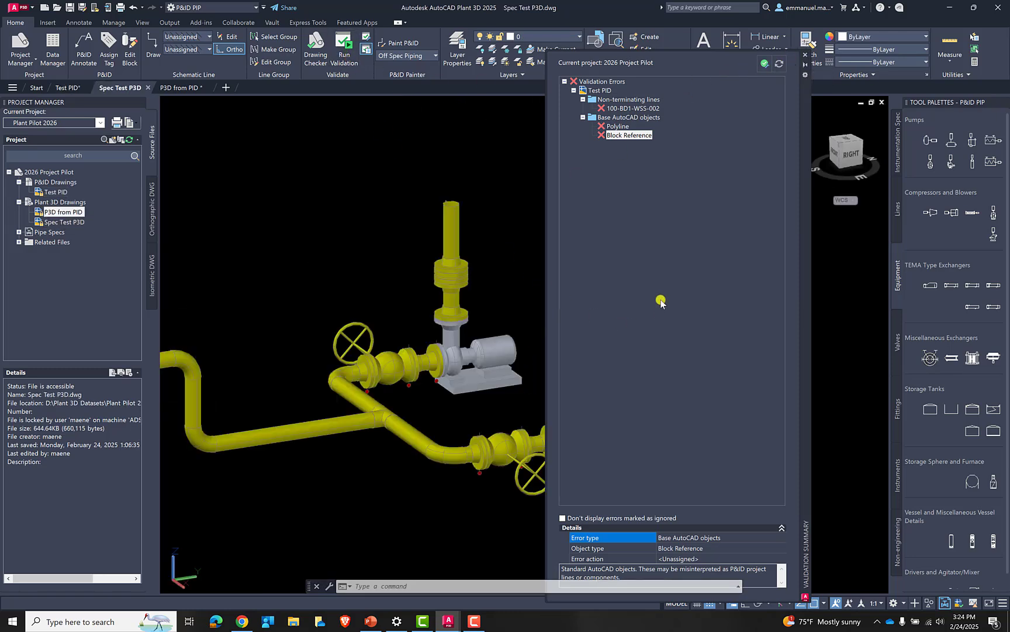
key("ctrl+shift+Tab")
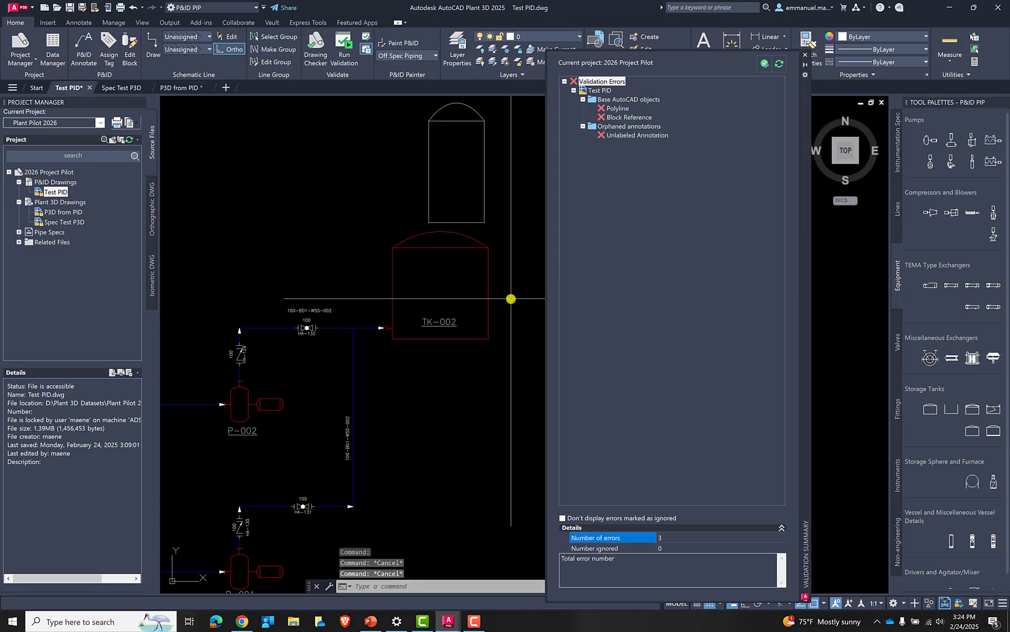
mouse_move(507, 297)
middle_mouse_down()
mouse_move(458, 284)
mouse_move(406, 289)
middle_mouse_up()
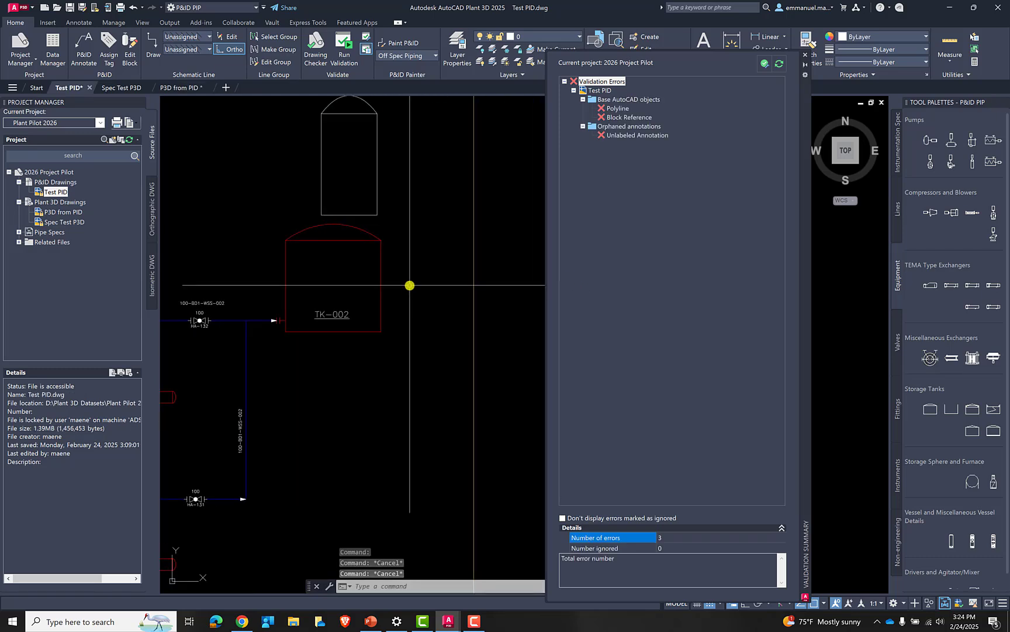
scroll(398, 288, "down", 2)
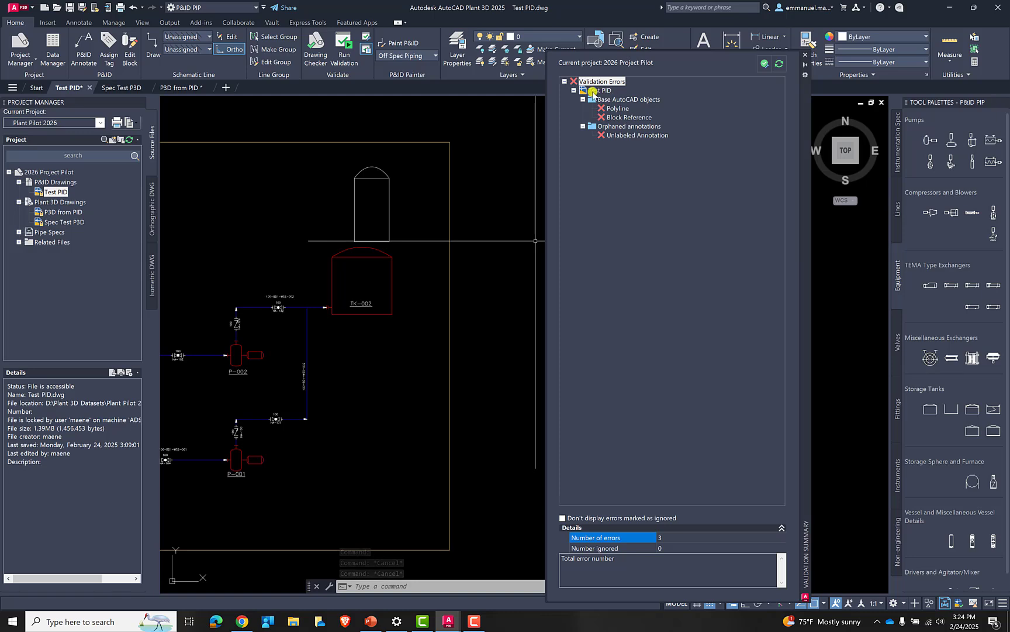
middle_click_drag(442, 228, 470, 256)
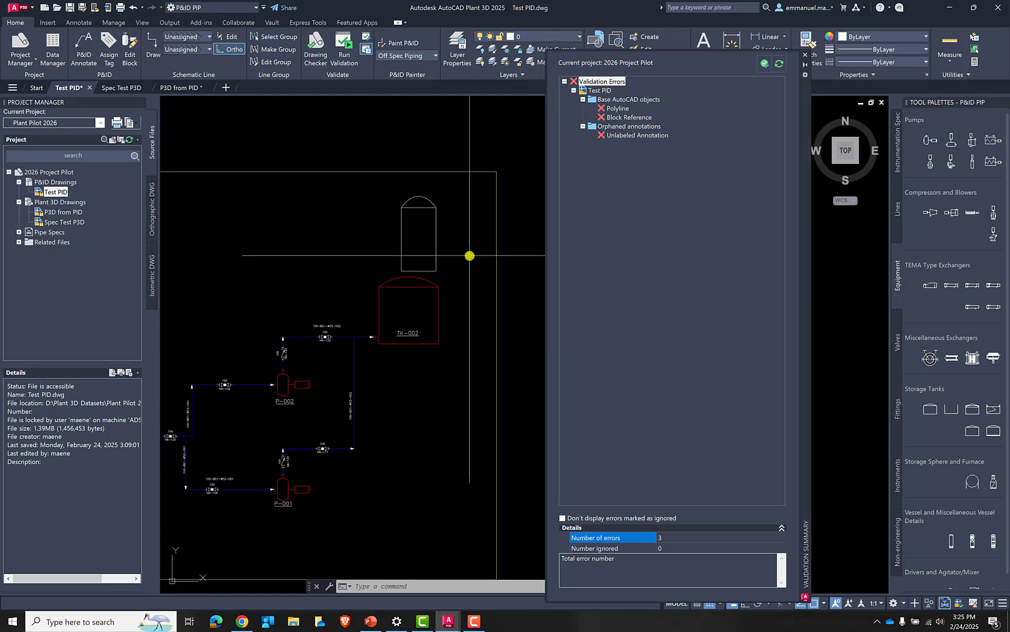
left_click(634, 137)
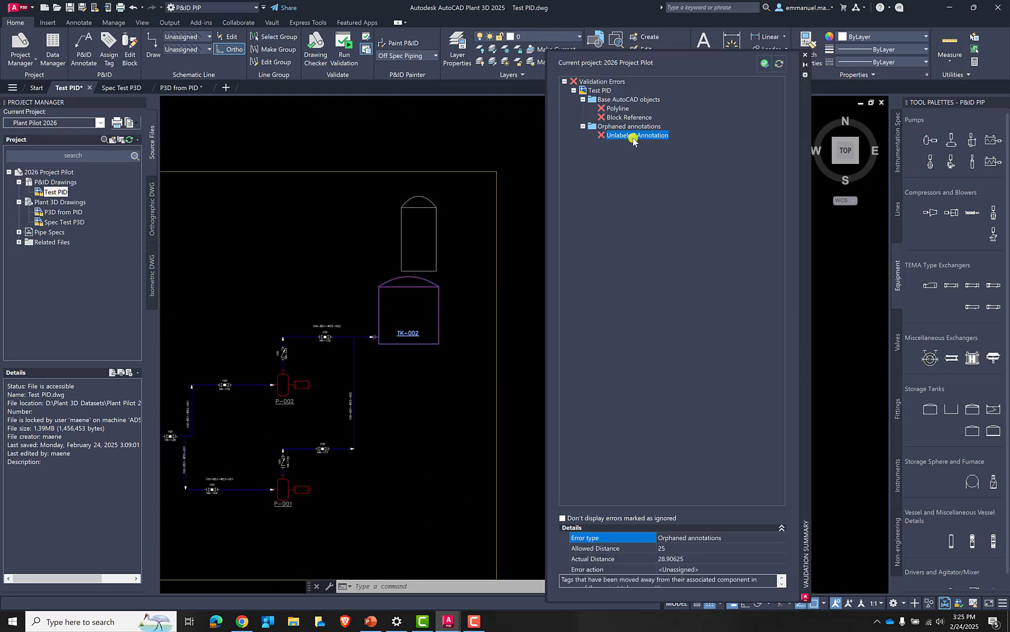
Step: Delete the TK-002 Equipment Tag annotation from the dome-roof tank
middle_click_drag(508, 315, 424, 260)
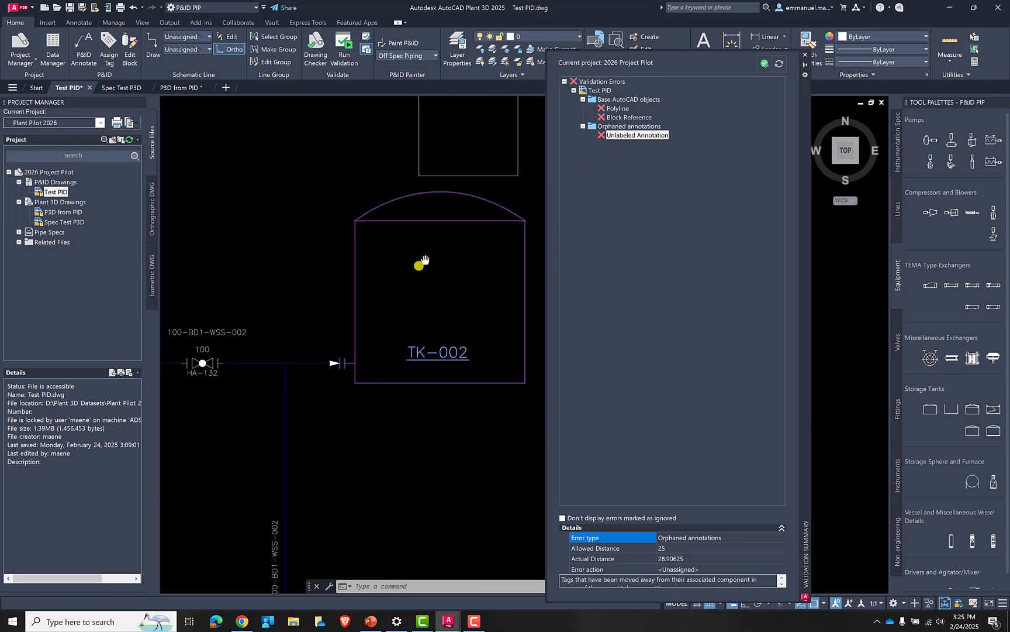
left_click(431, 353)
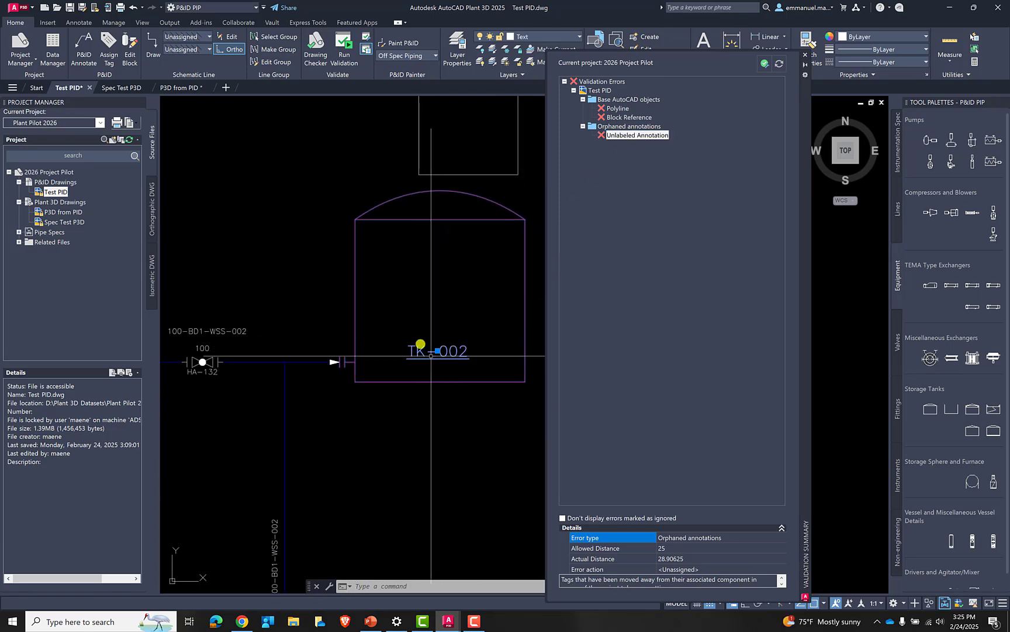
key("Delete")
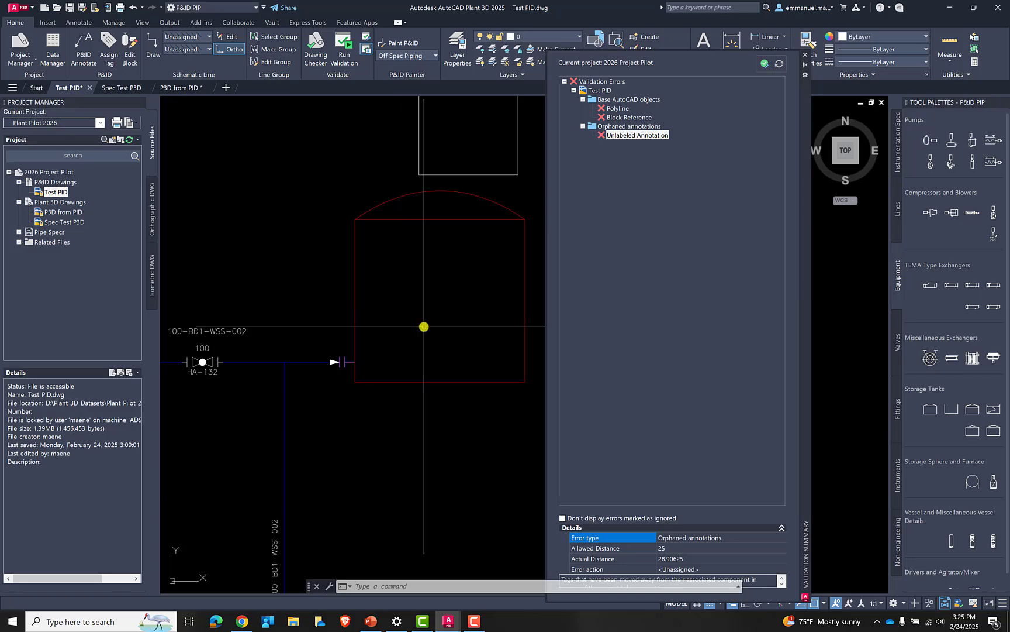
Step: Reassign tag TK-002 to the dome-roof tank using the Vessel Infotag annotation style and place it in the tank's lower part
scroll(424, 326, "down", 3)
left_click(456, 295)
right_click(460, 294)
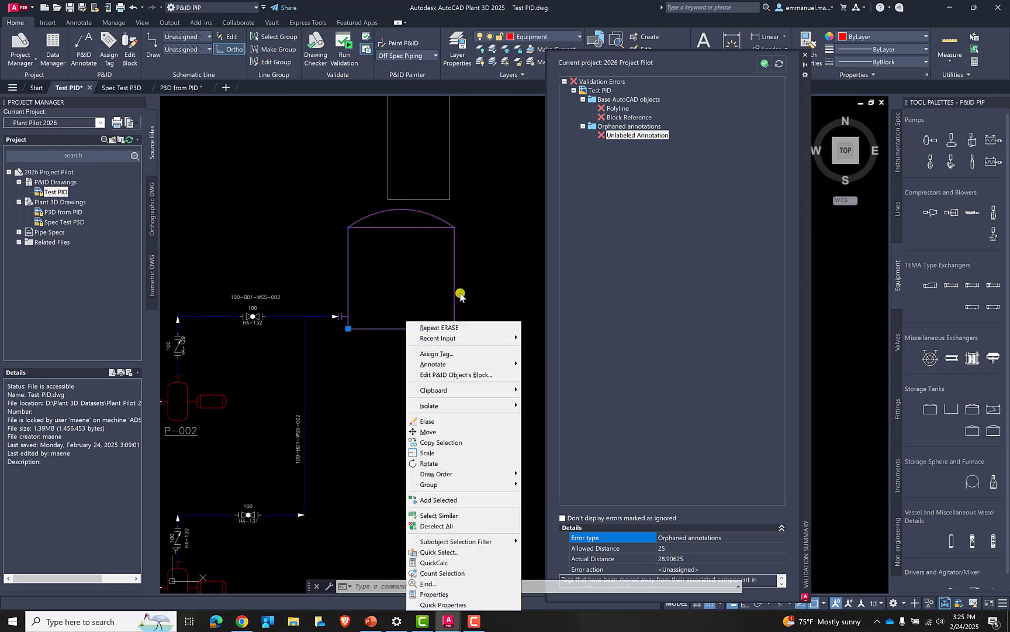
left_click(444, 352)
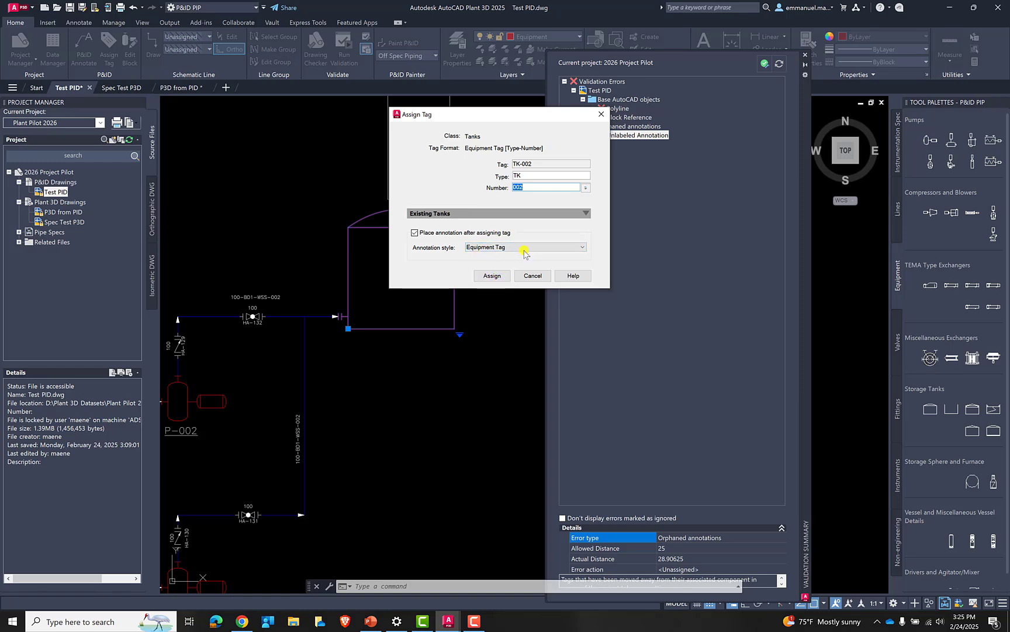
left_click(524, 248)
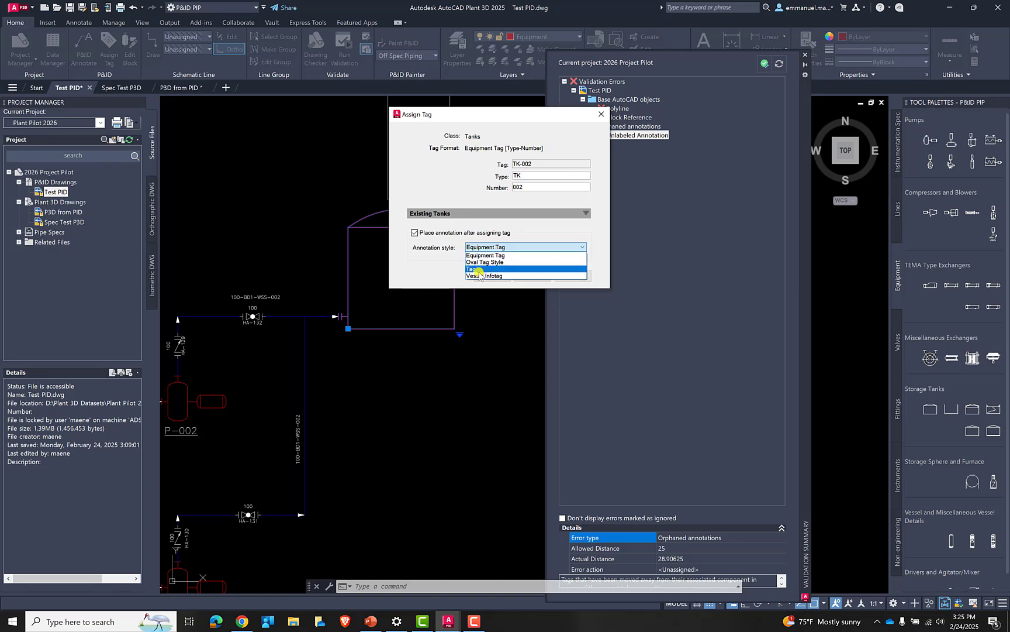
left_click(479, 277)
left_click(488, 276)
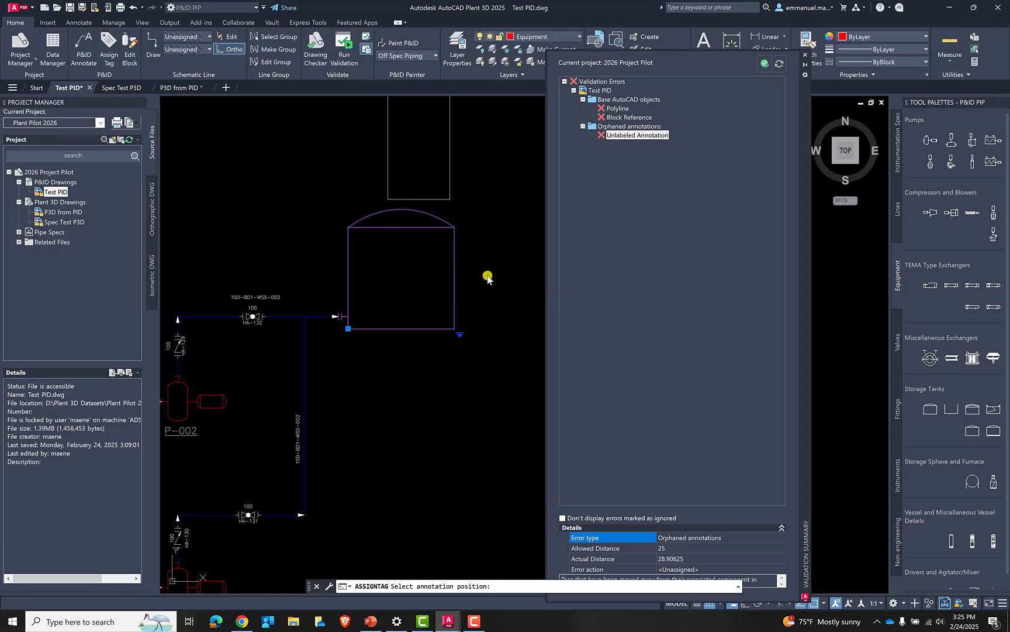
scroll(401, 358, "up", 3)
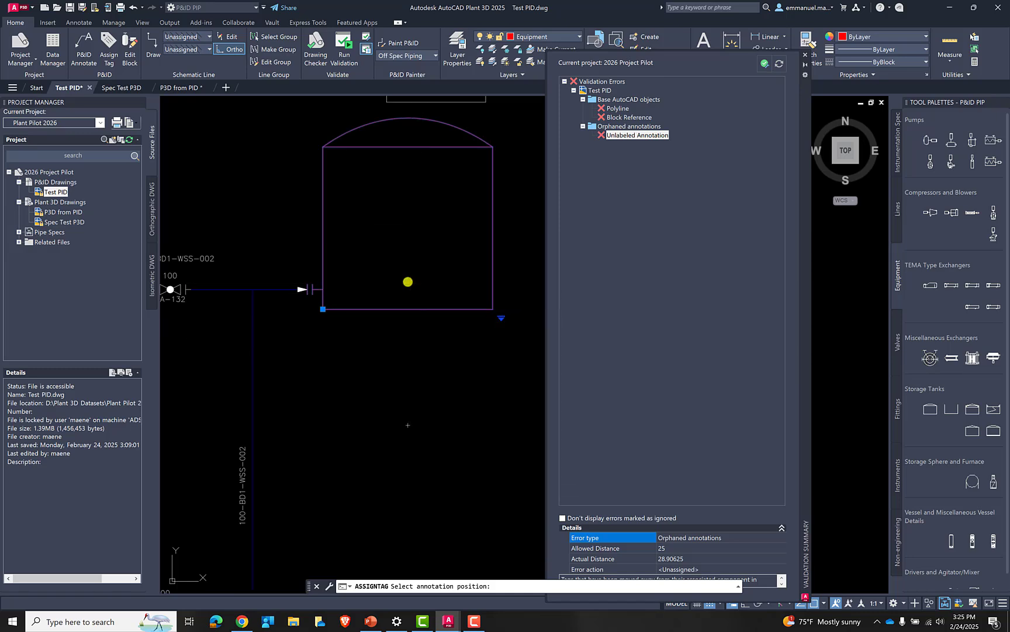
left_click(408, 283)
Step: Delete the Vessel Infotag annotation from the dome-roof tank
left_click(407, 285)
left_click(403, 275)
left_click(404, 276)
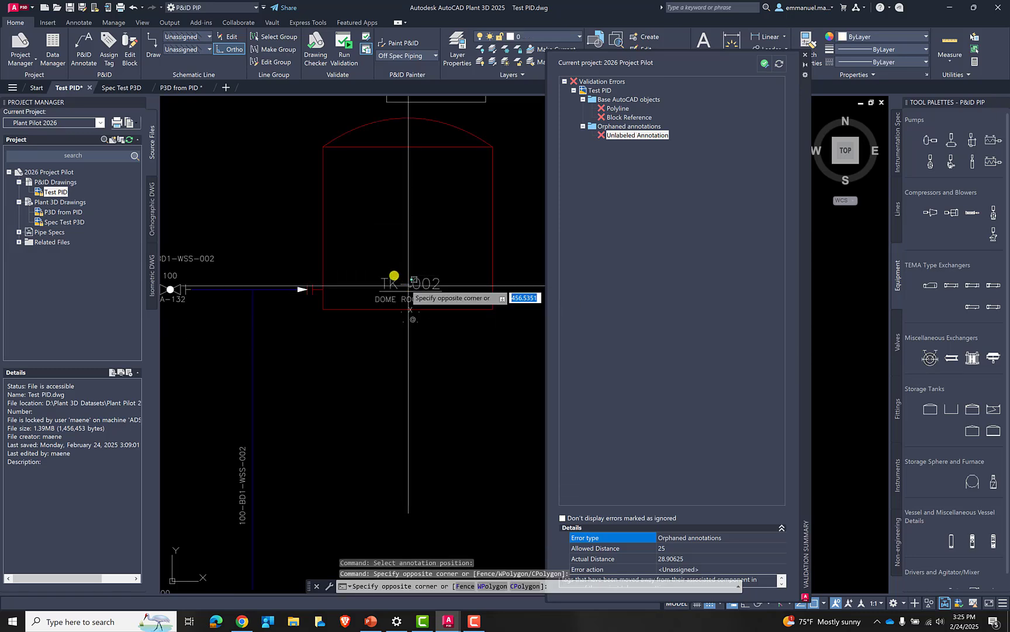
left_click(413, 285)
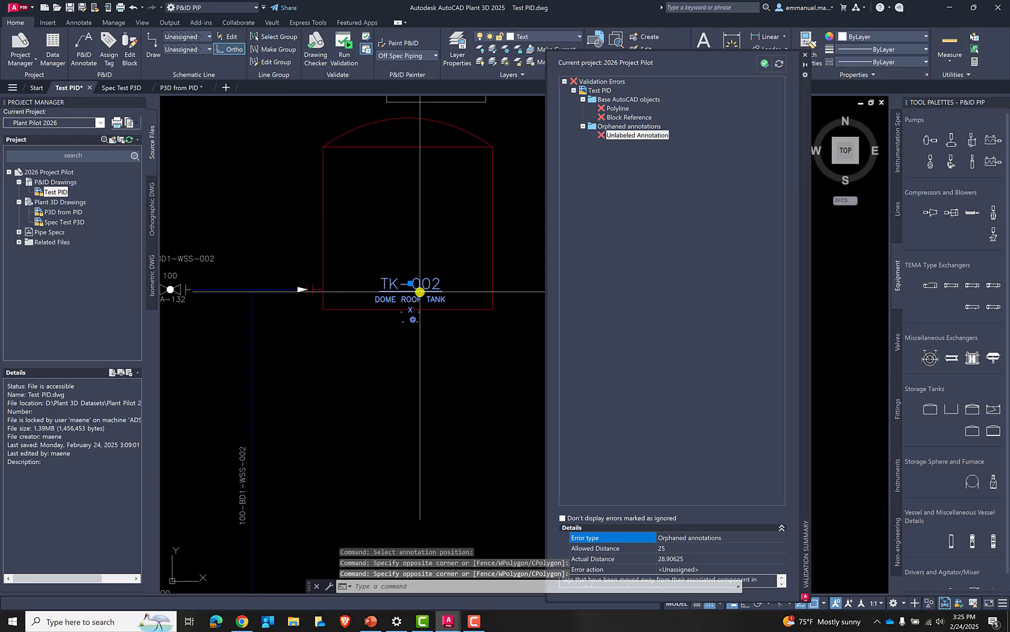
key("Delete")
Step: Reassign tag TK-002 with an Oval Tag Style annotation inside the tank and shift the annotation slightly down
left_click(493, 220)
right_click(470, 229)
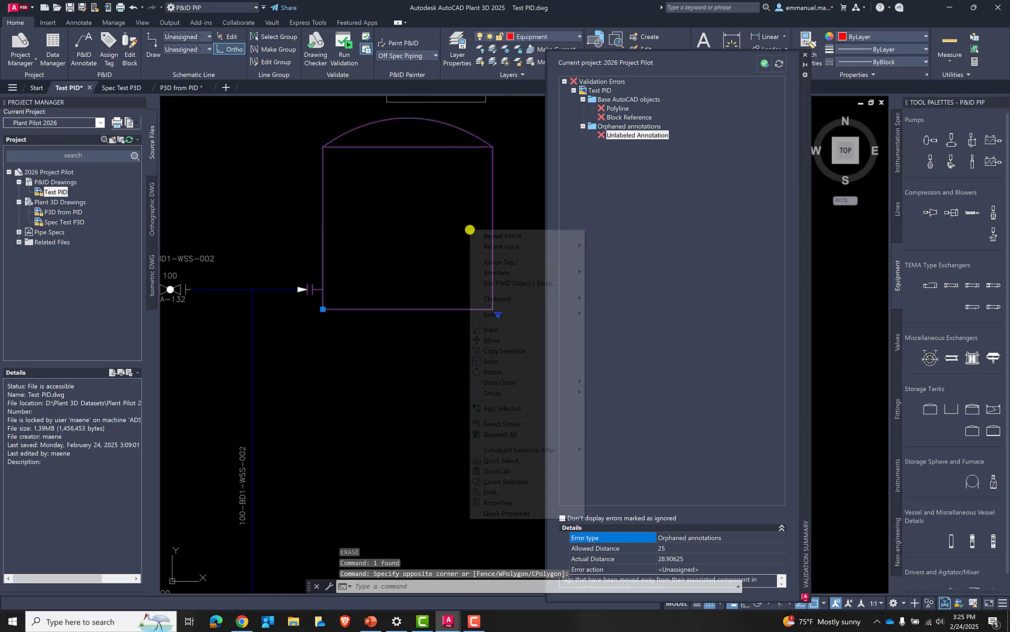
left_click(510, 263)
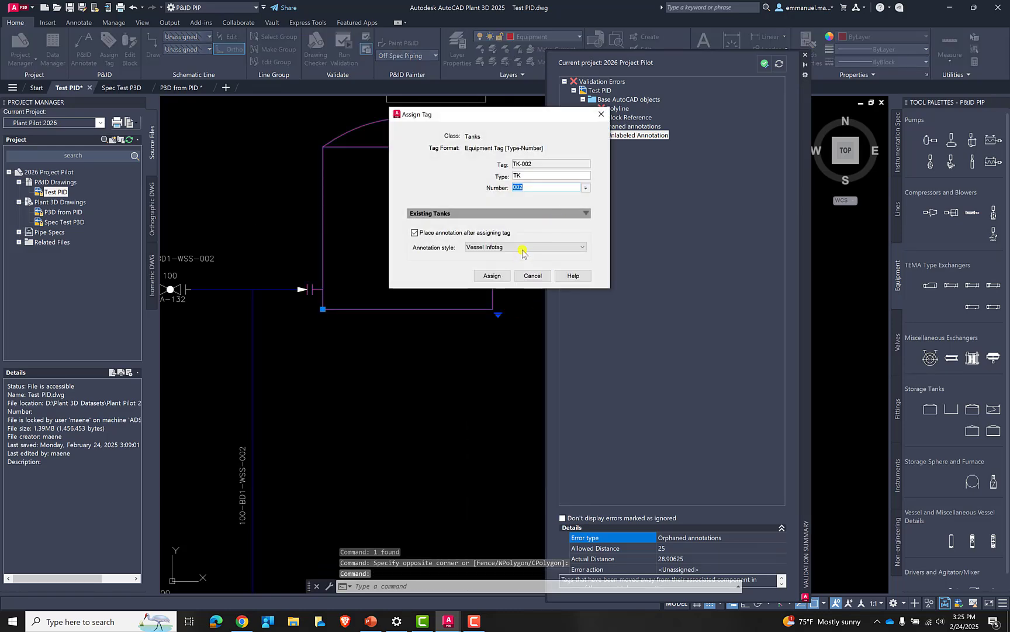
left_click(522, 248)
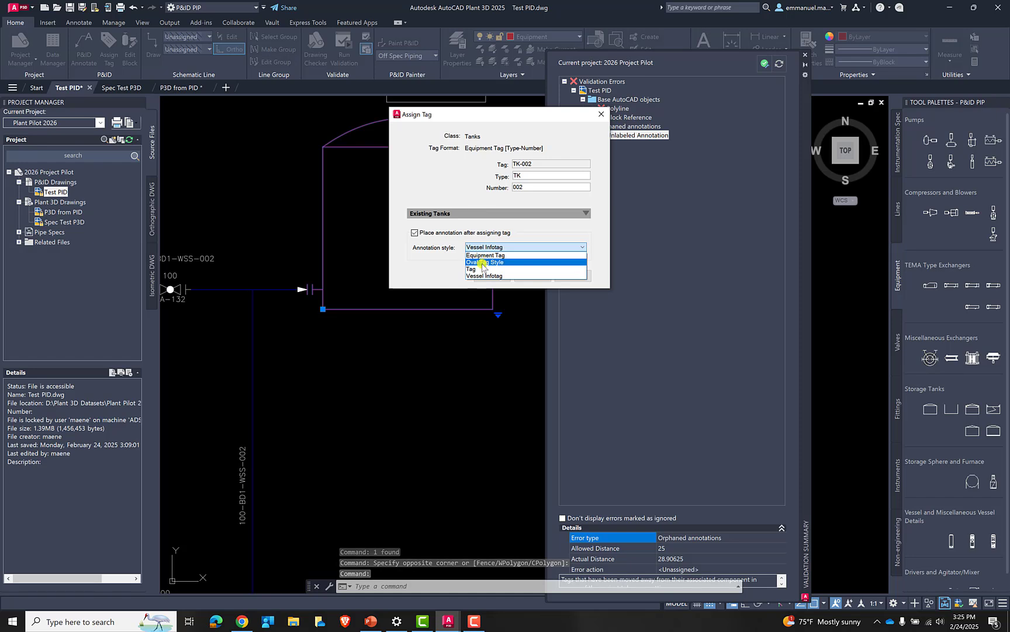
left_click(483, 263)
left_click(485, 276)
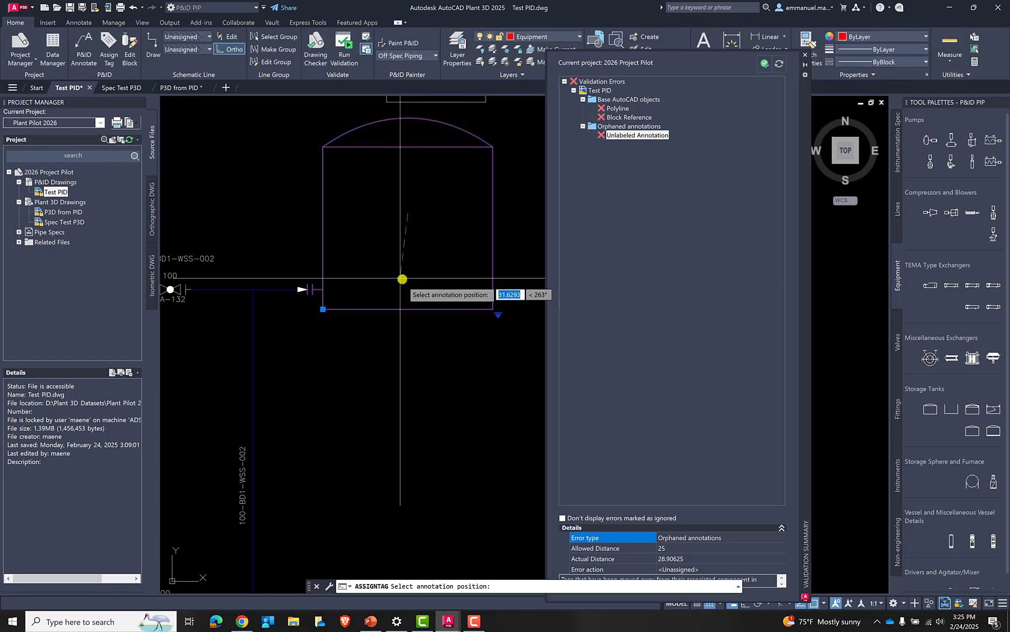
left_click(406, 272)
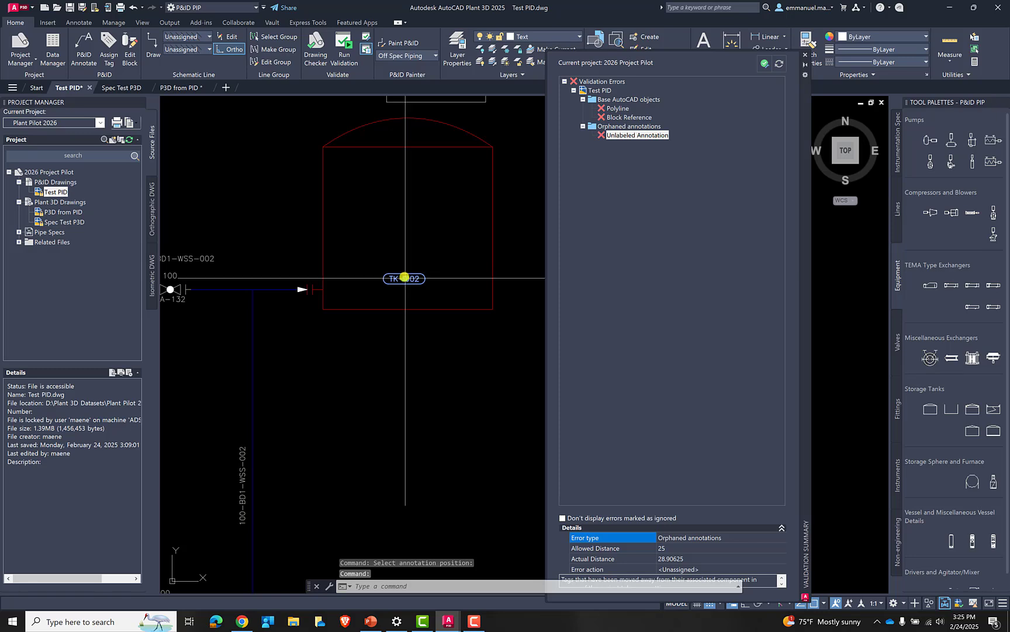
left_click(405, 278)
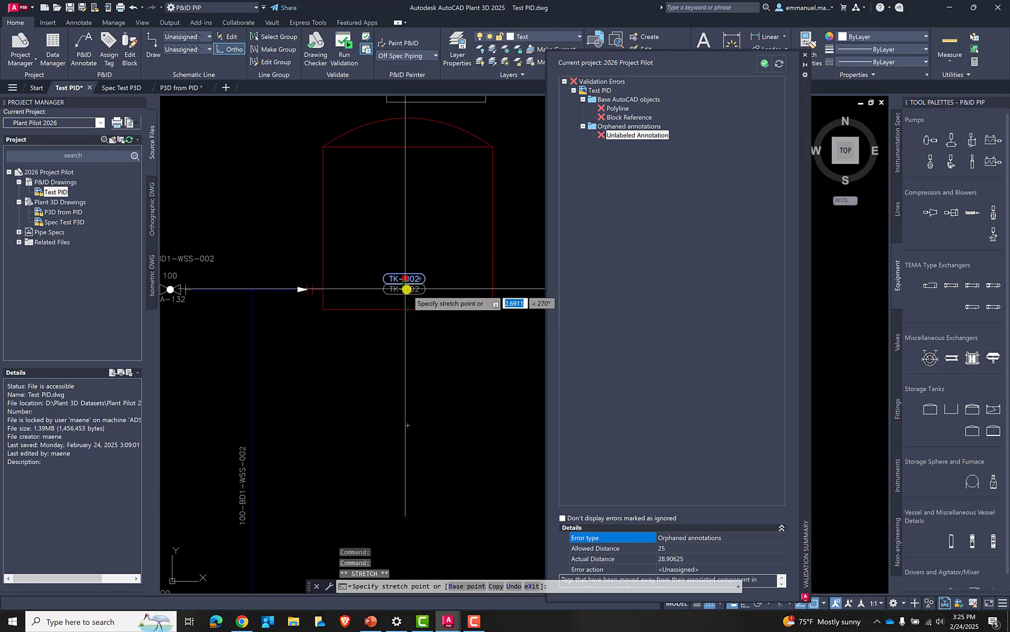
key("Escape")
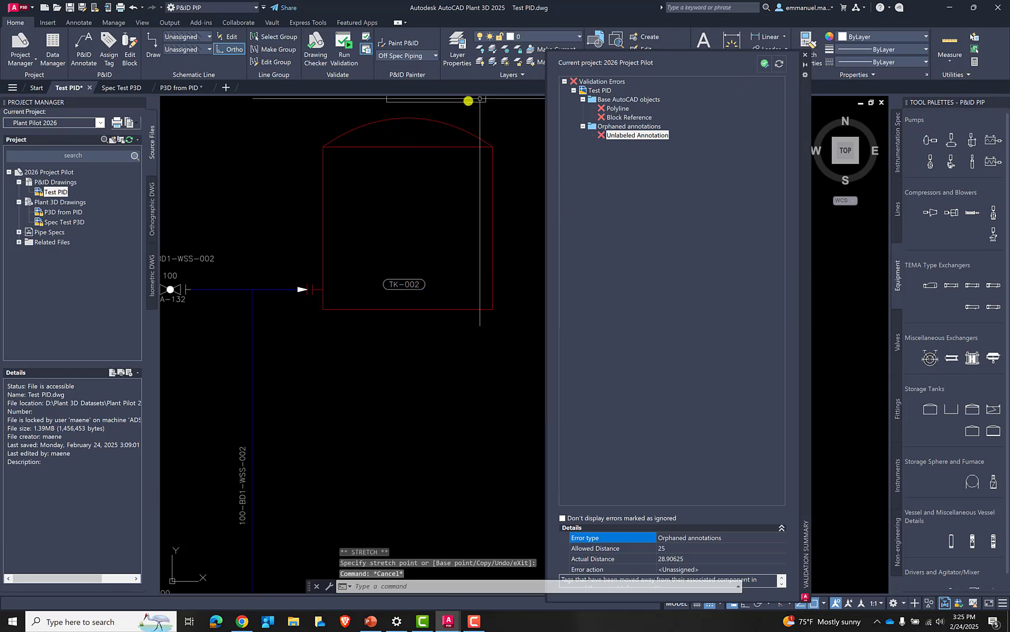
Step: Rerun the project validation and examine the orphaned annotation error's distances and description for the TK-002 oval tag
left_click(345, 53)
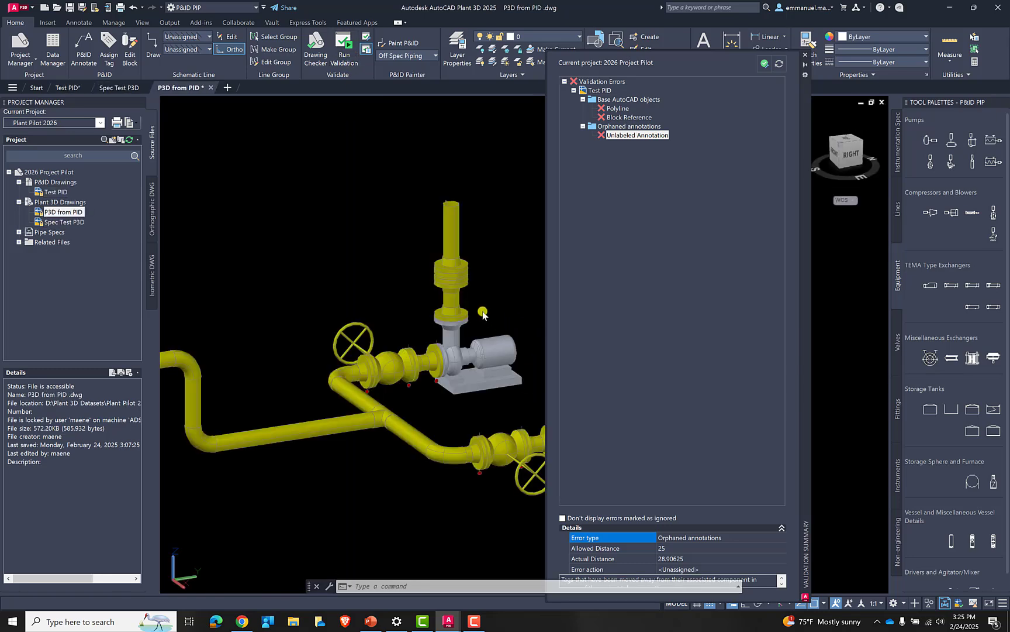
left_click(630, 135)
scroll(347, 287, "down", 2)
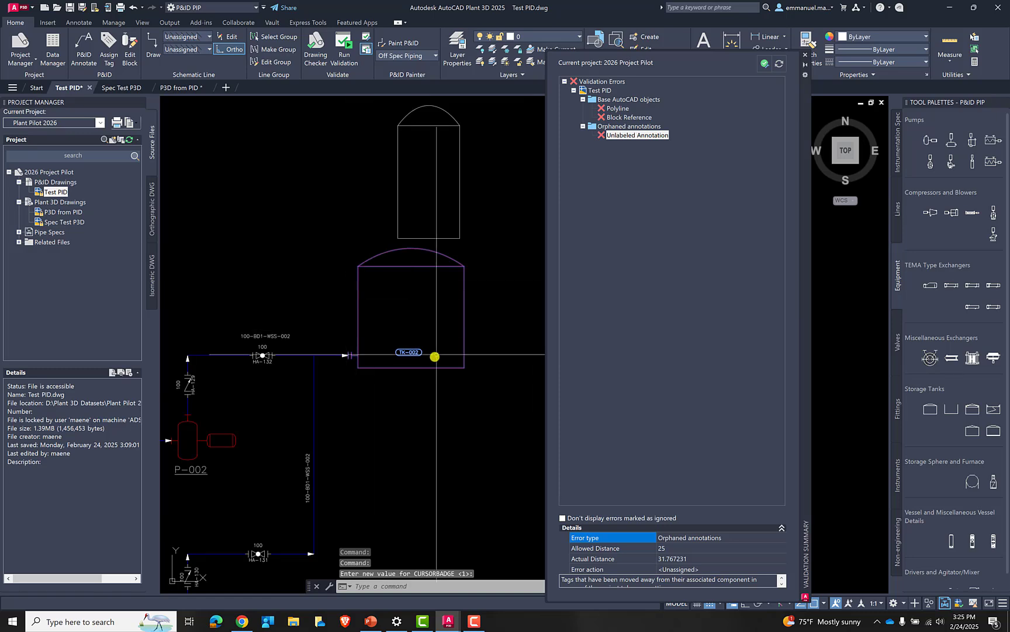
key("Return")
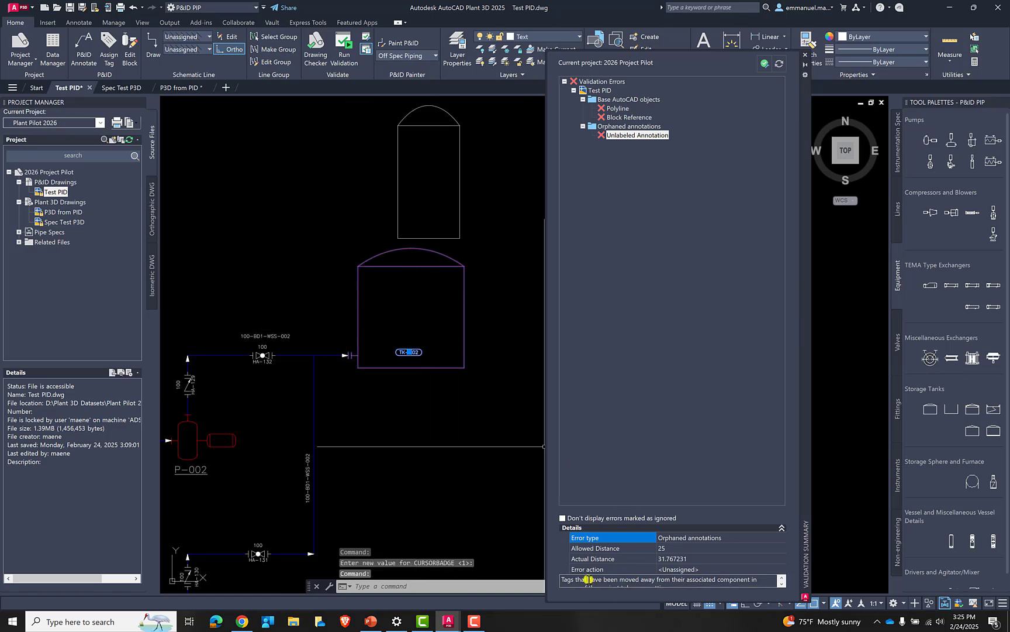
scroll(622, 580, "up", 2)
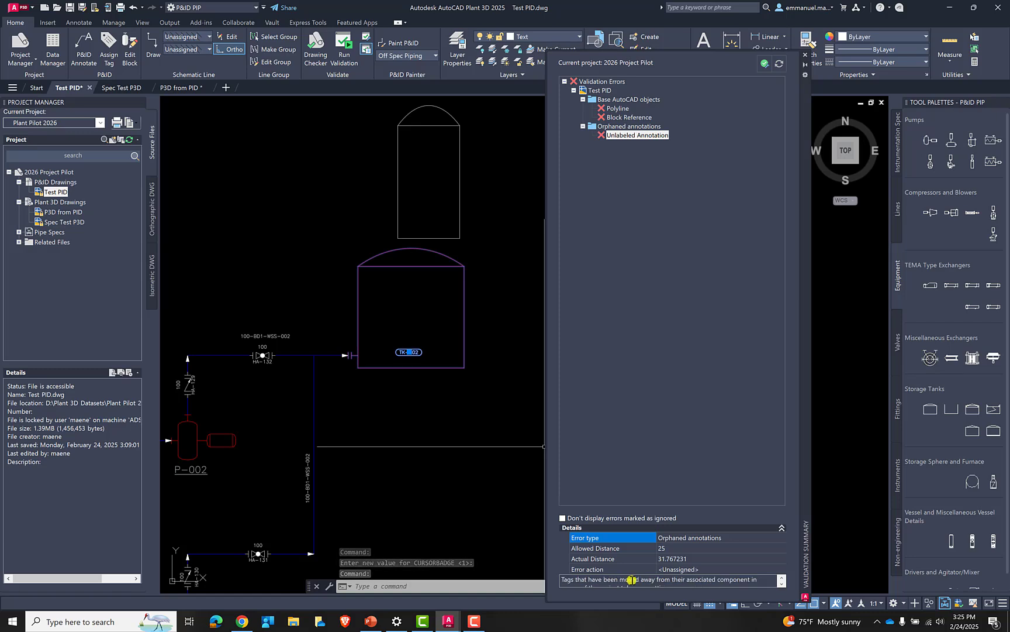
Step: Move the TK-002 oval annotation just below the tank's base and regenerate the drawing
scroll(413, 356, "up", 2)
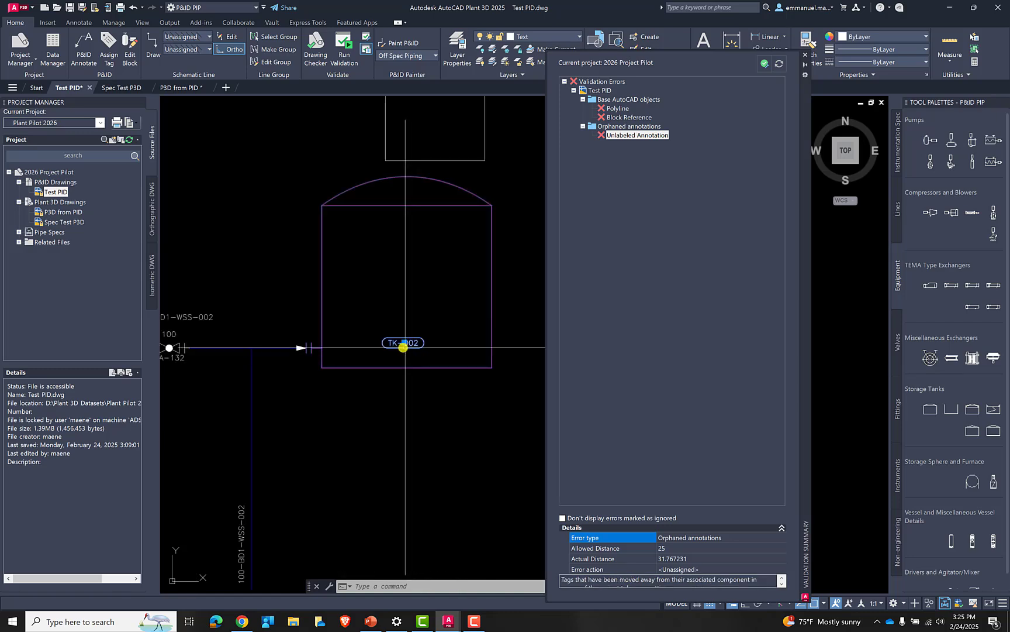
left_click(403, 347)
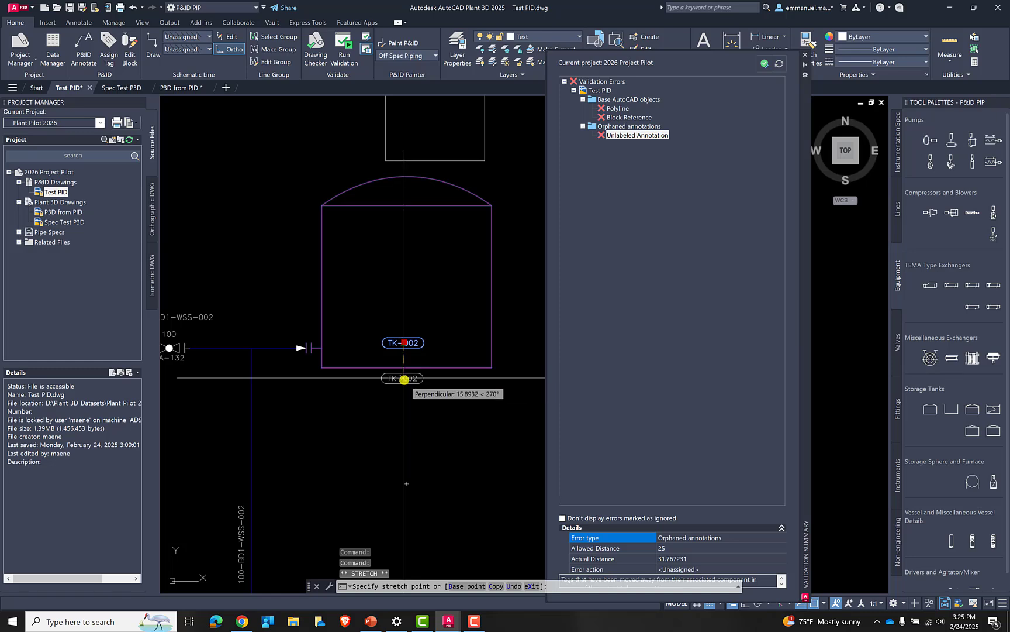
left_click(404, 379)
key("Escape")
middle_click_drag(437, 379, 430, 365)
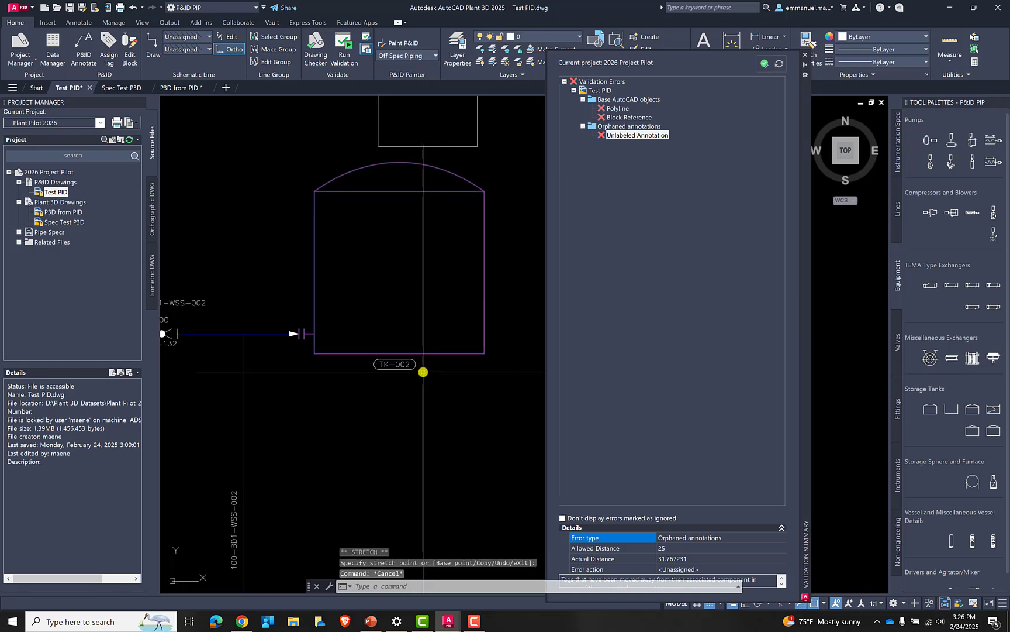
key("Escape")
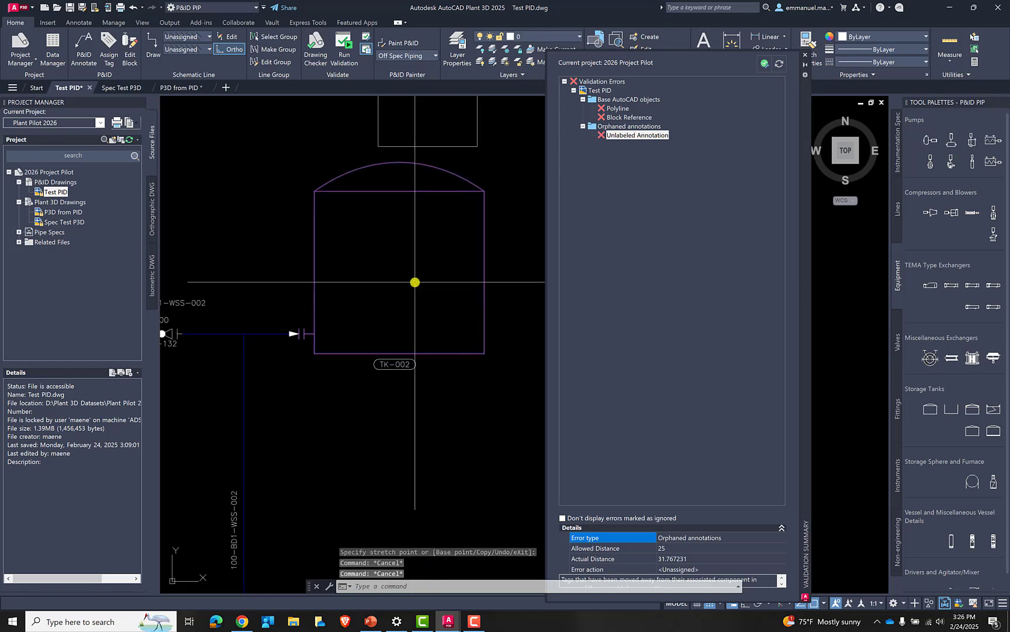
key("Return")
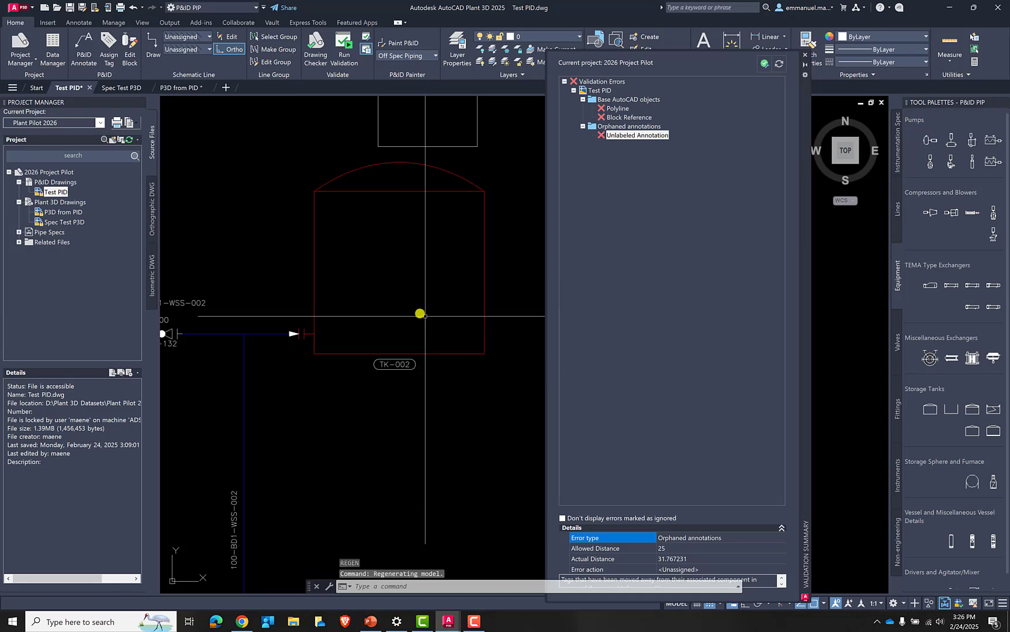
Step: Rerun the project validation and set the error action of the orphaned TK-002 annotation to Ignore
left_click(339, 50)
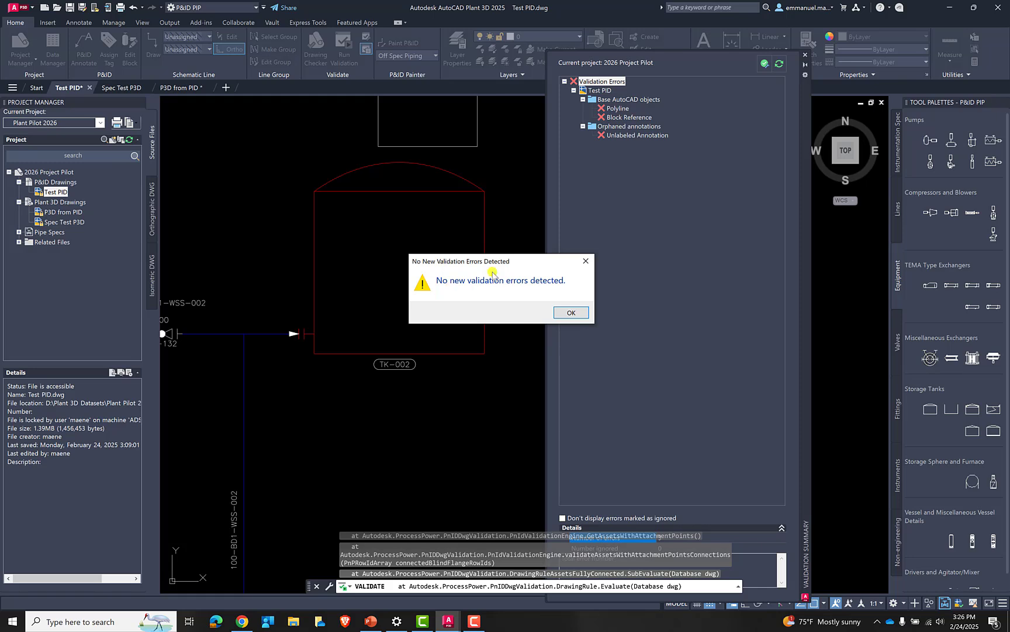
left_click(572, 313)
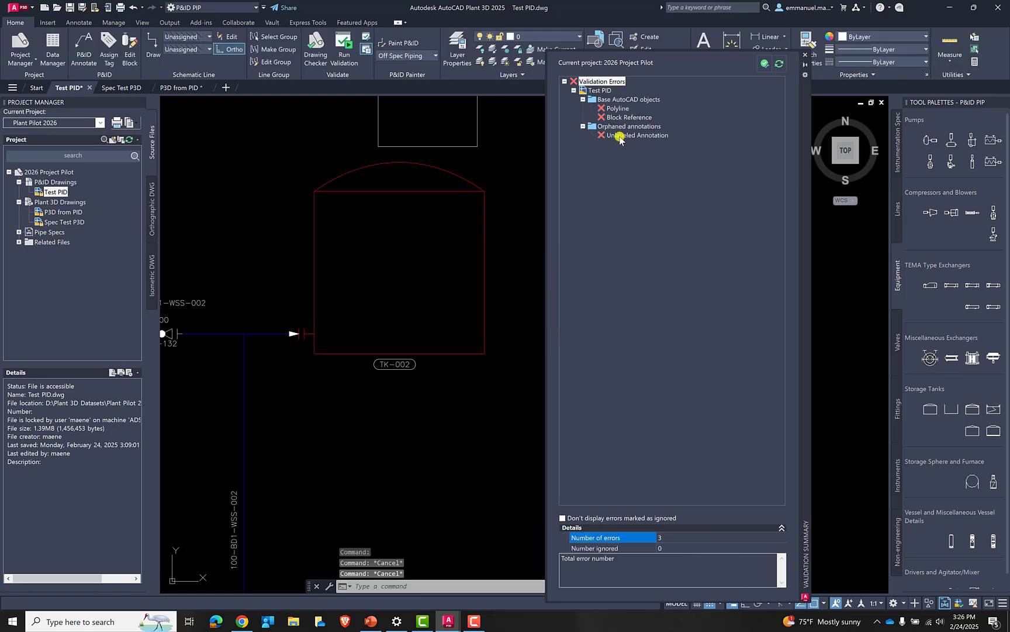
left_click(637, 135)
middle_click_drag(462, 350, 322, 278)
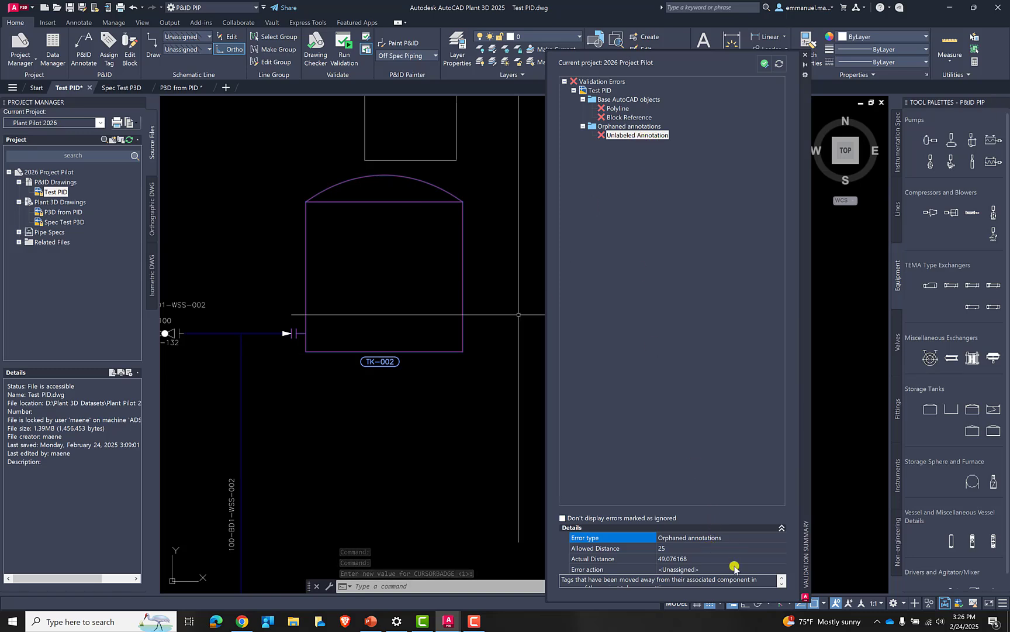
left_click(733, 568)
left_click(757, 569)
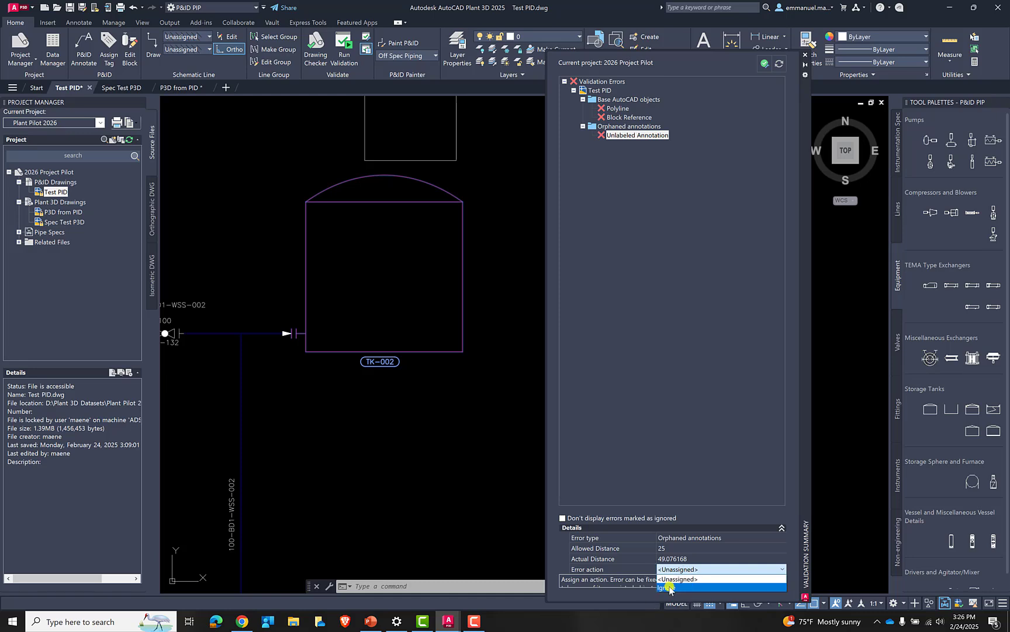
left_click(669, 588)
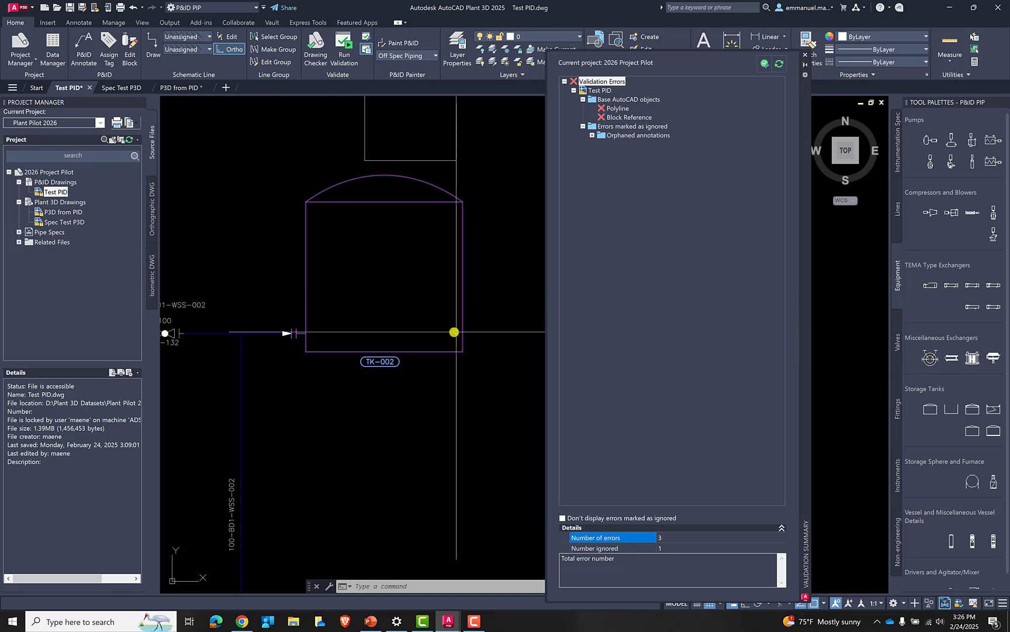
Step: Locate the border flagged by the Polyline error and set its error action to Ignore
scroll(406, 345, "down", 3)
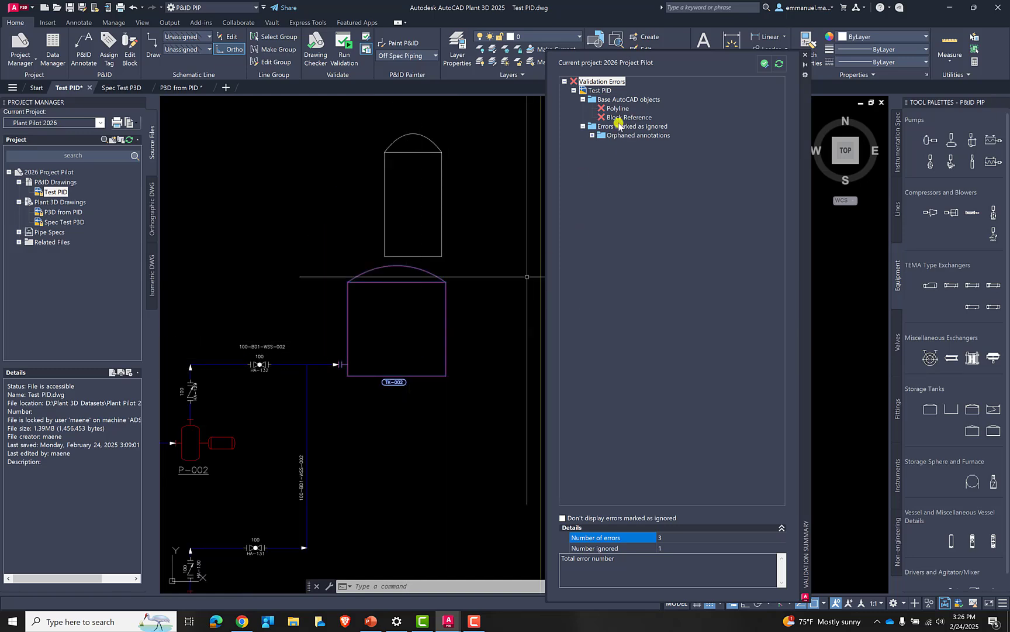
scroll(474, 275, "down", 4)
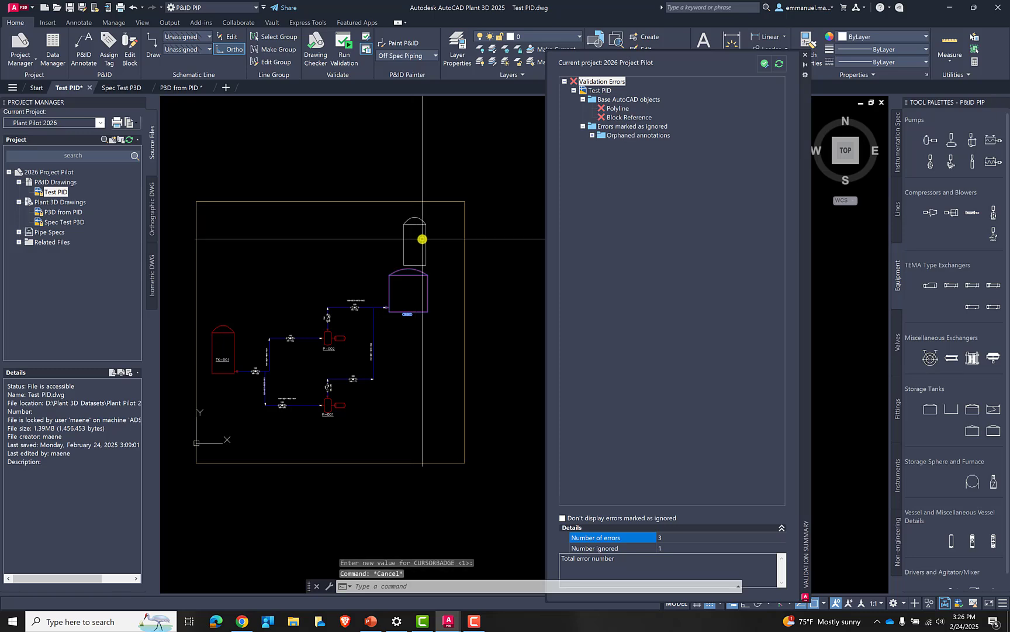
scroll(409, 263, "down", 1)
scroll(446, 278, "up", 1)
middle_click_drag(446, 278, 416, 289)
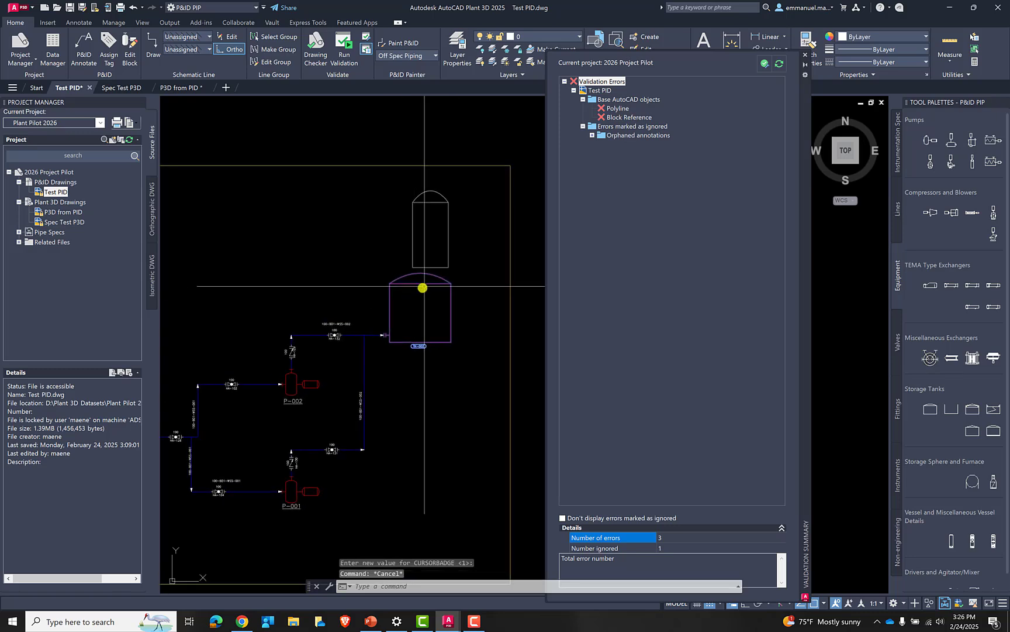
scroll(424, 310, "down", 1)
scroll(445, 308, "up", 2)
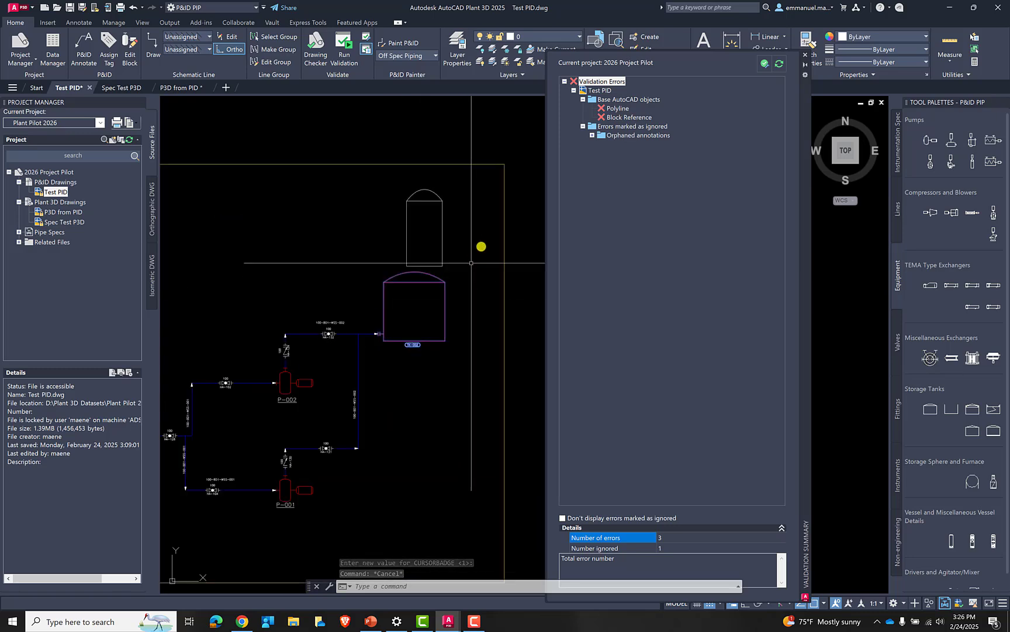
left_click(618, 109)
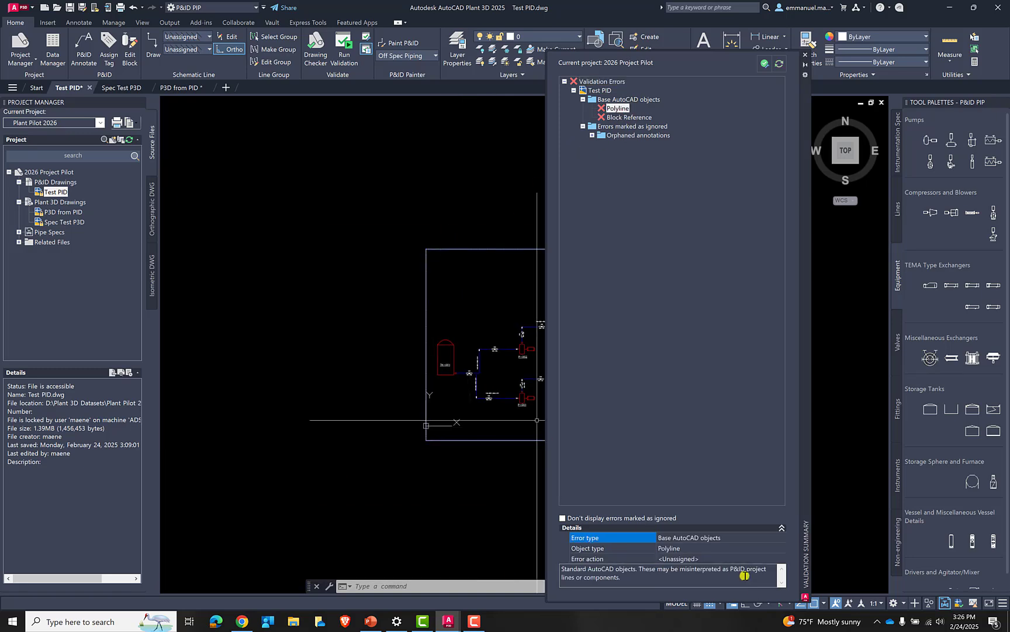
left_click(720, 559)
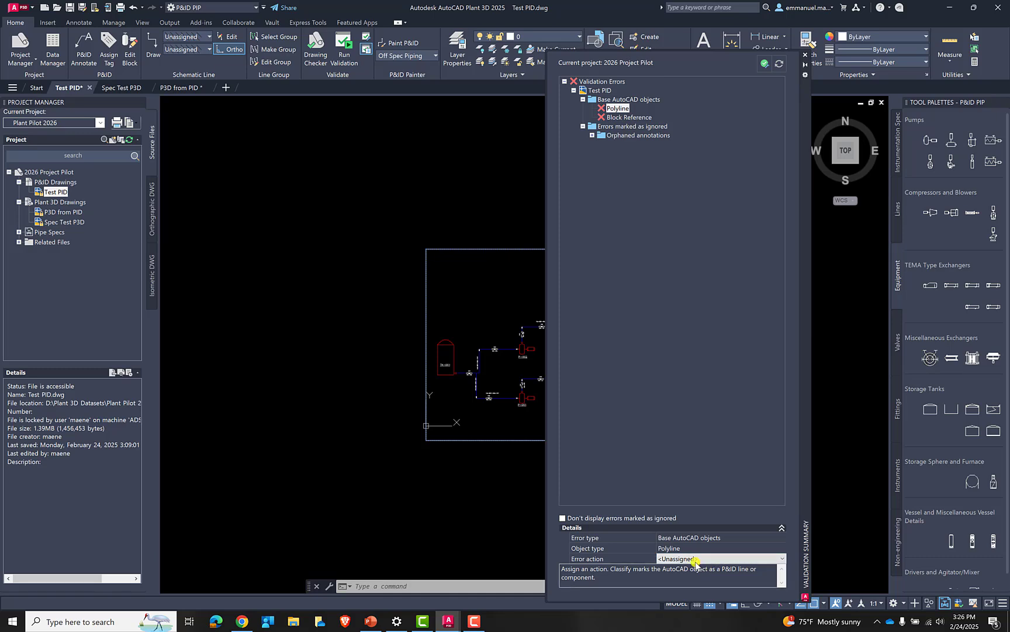
left_click(696, 560)
left_click(672, 575)
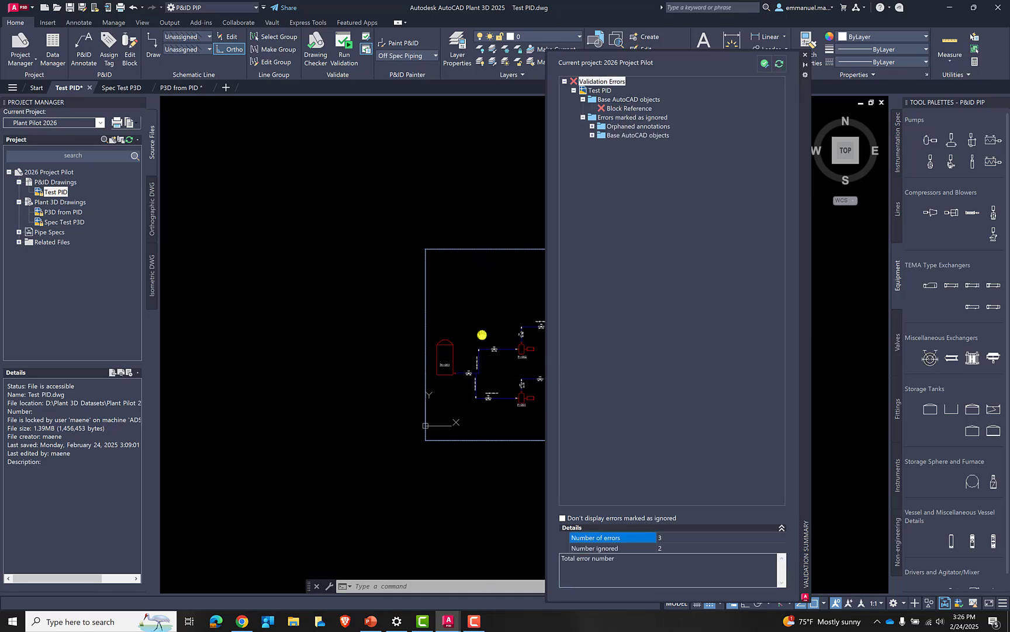
Step: Set the error action of the ignored Polyline error to Erase, removing the border from the drawing
middle_click_drag(482, 335, 293, 334)
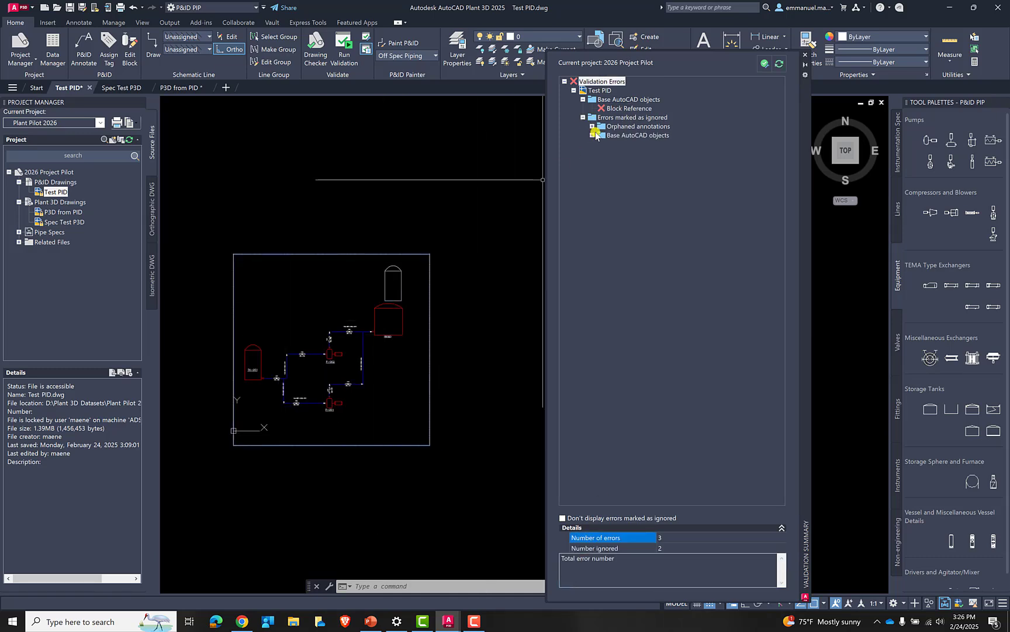
left_click(593, 135)
left_click(627, 143)
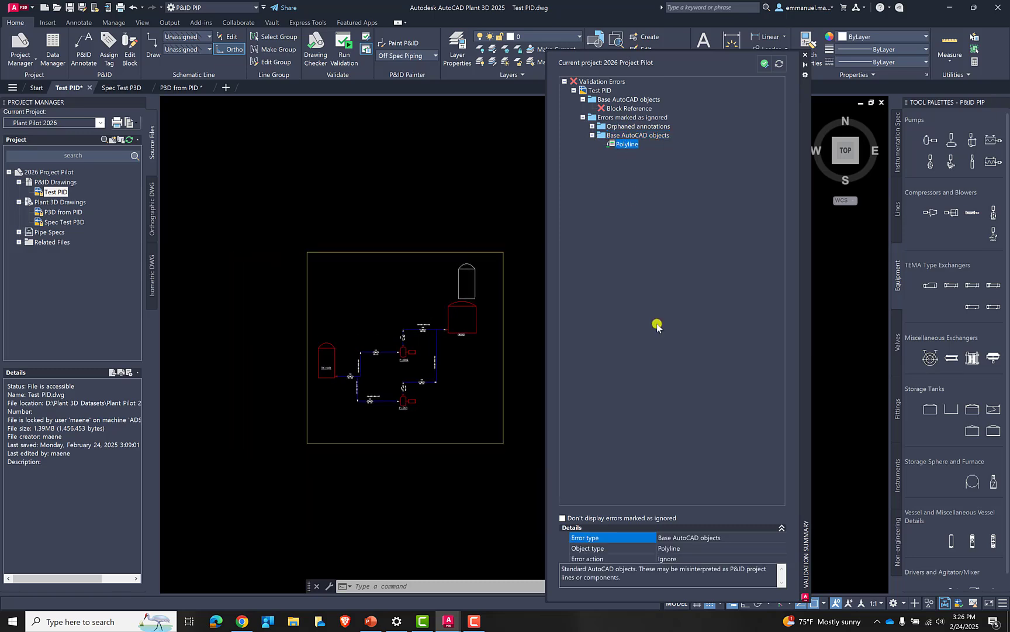
left_click(718, 559)
left_click(719, 563)
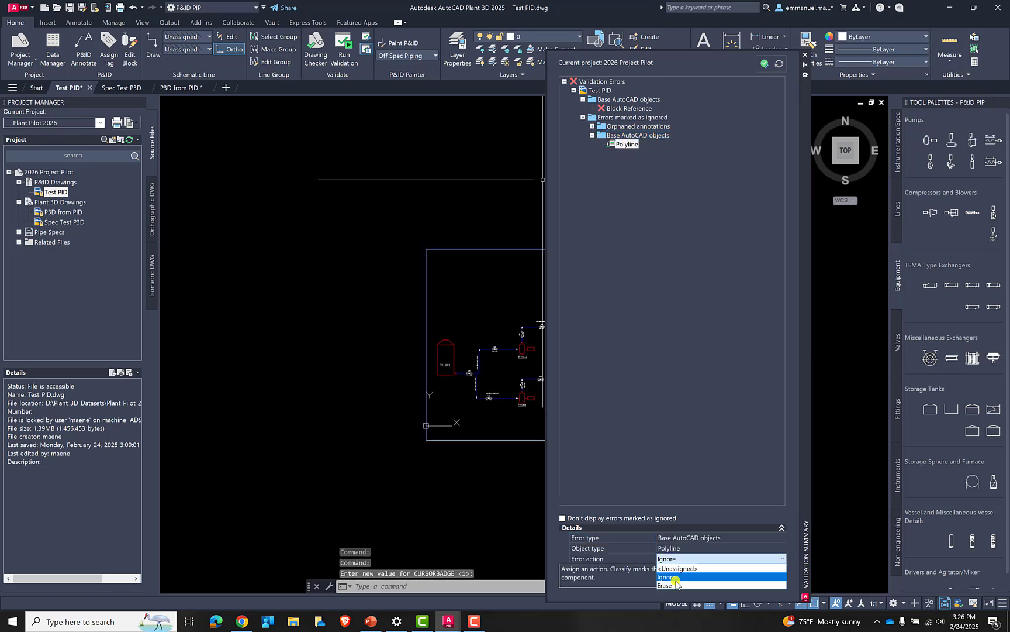
left_click(668, 585)
Step: Locate the untagged vessel above the TK-002 tank that the Block Reference error refers to
scroll(429, 318, "up", 5)
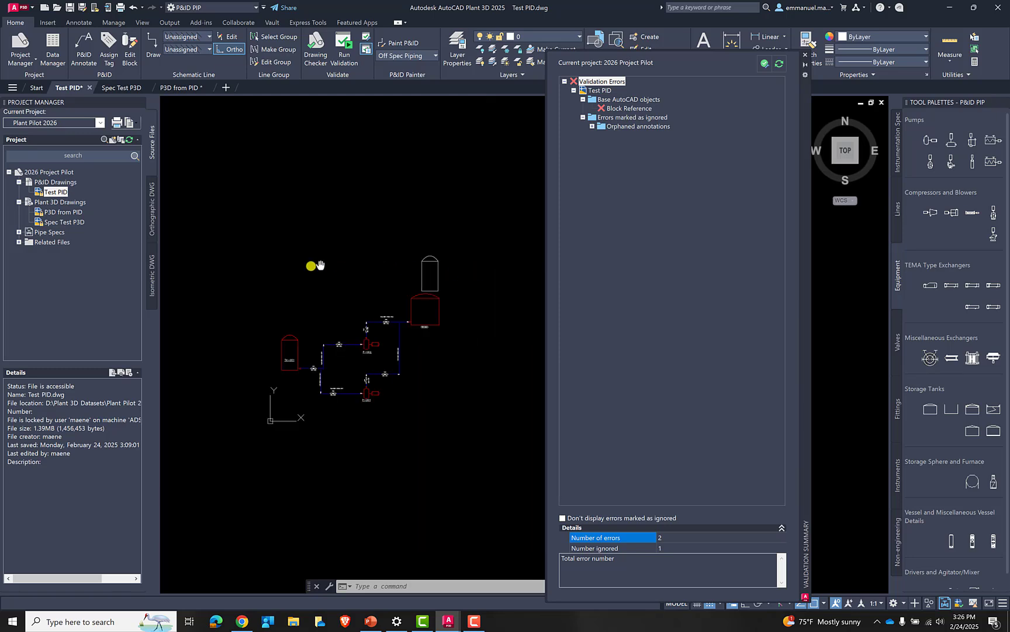
left_click(405, 336)
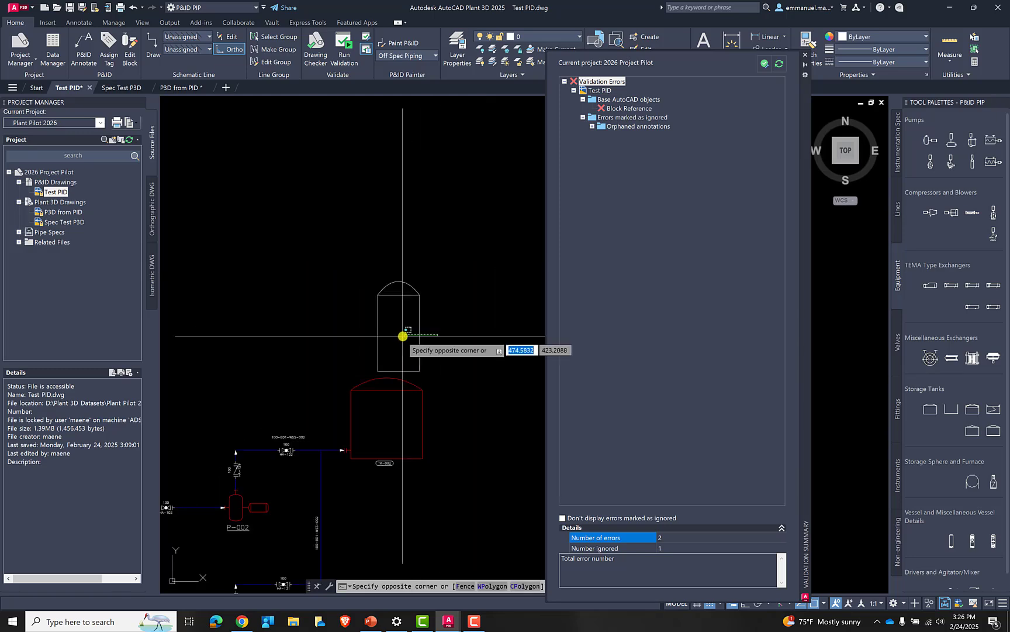
left_click(613, 108)
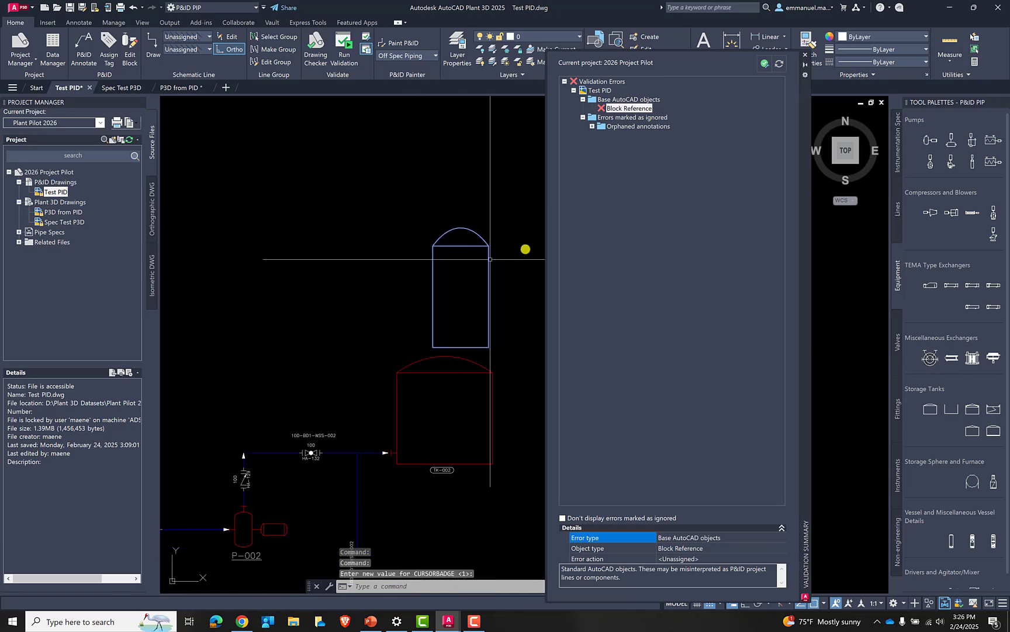
Step: Review the ignored orphaned TK-002 annotation error and keep its error action as Ignore
left_click(630, 127)
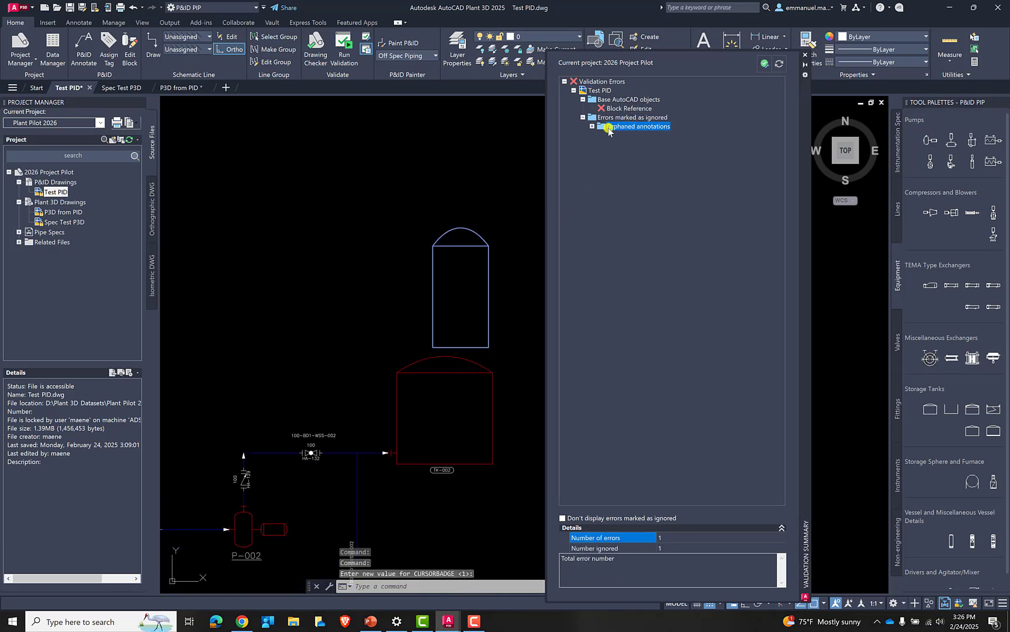
left_click(625, 136)
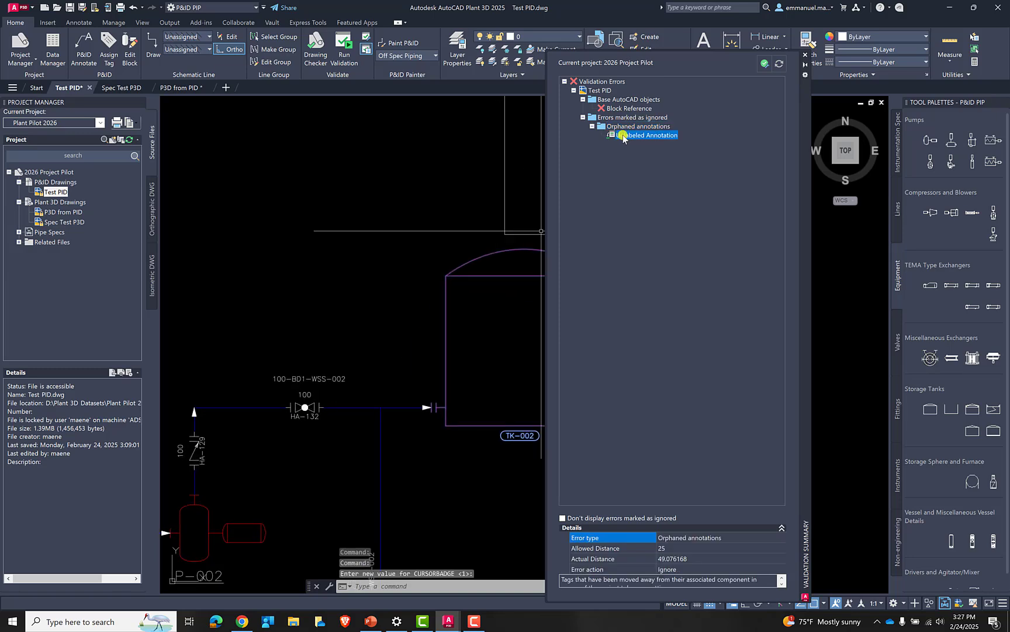
left_click(713, 570)
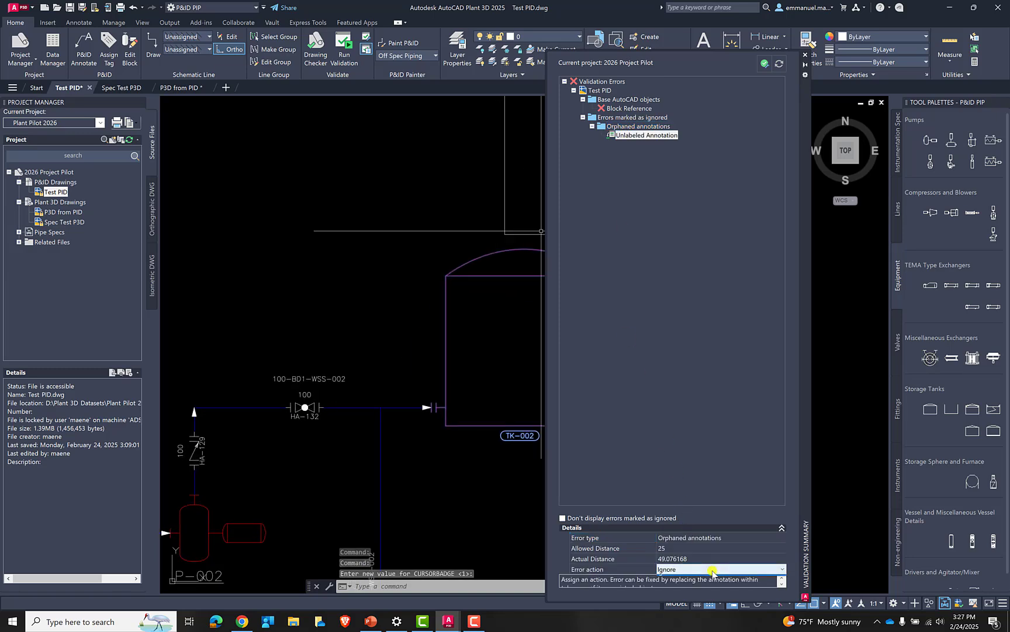
left_click(712, 570)
left_click(672, 587)
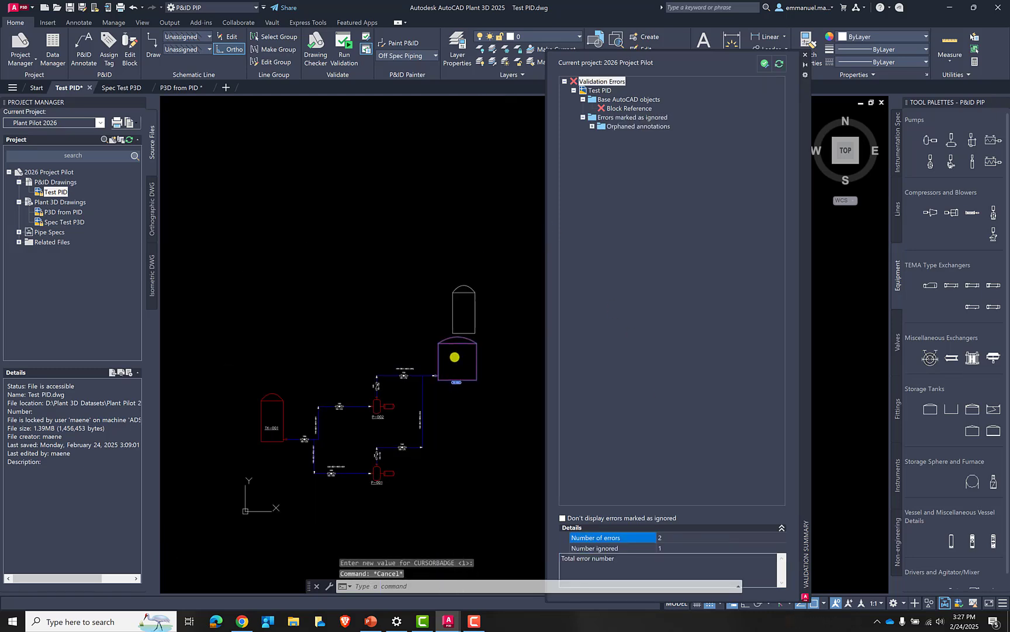
Step: Cancel any active command in the P&ID drawing and close the Validation Summary
scroll(454, 365, "up", 3)
key("Escape")
key("Escape")
key("Escape")
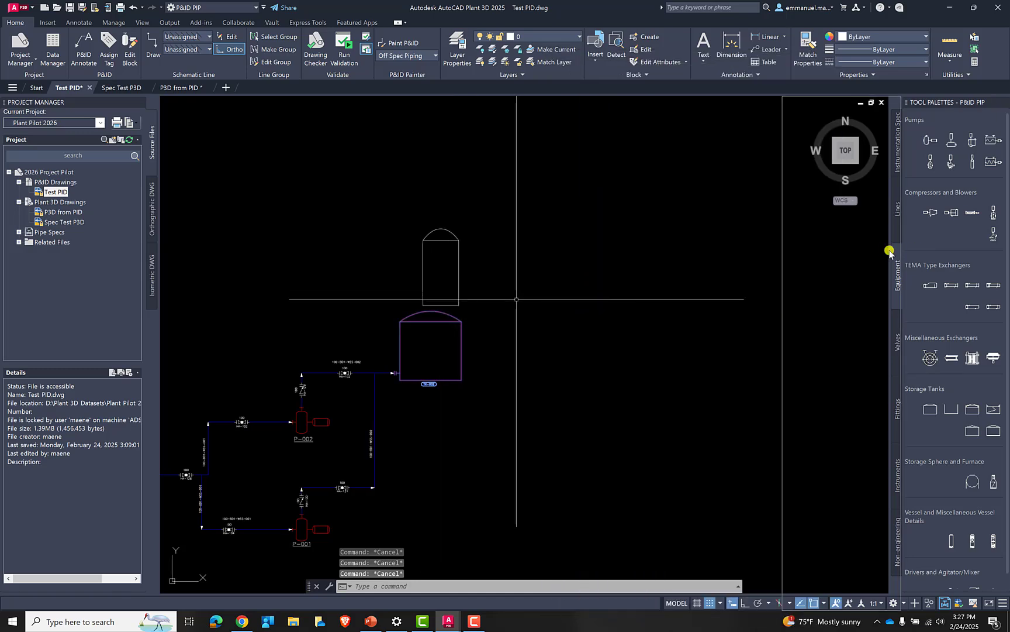
mouse_move(887, 248)
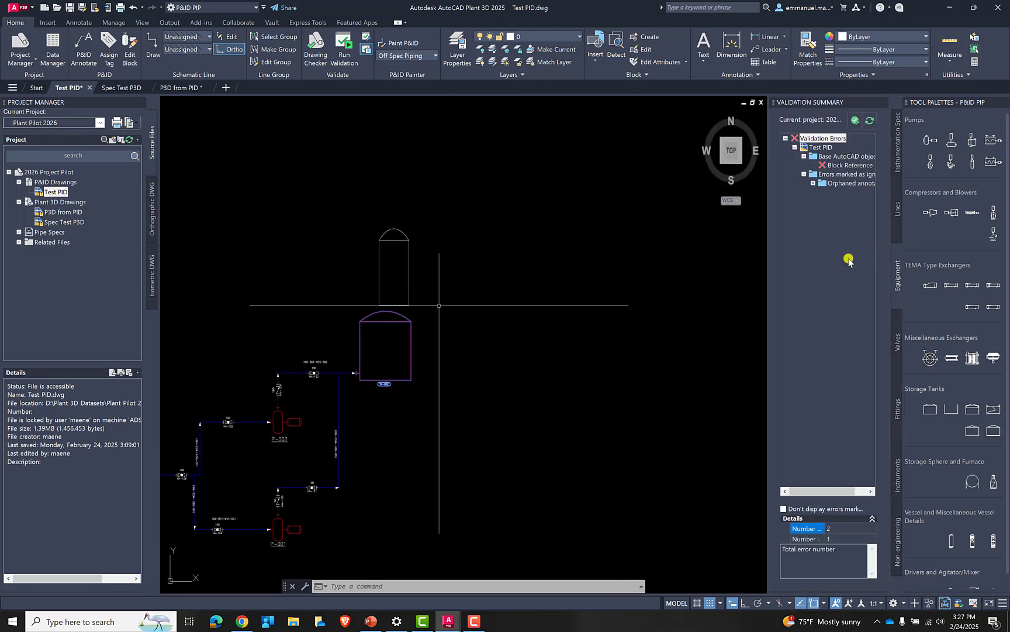
left_click(884, 103)
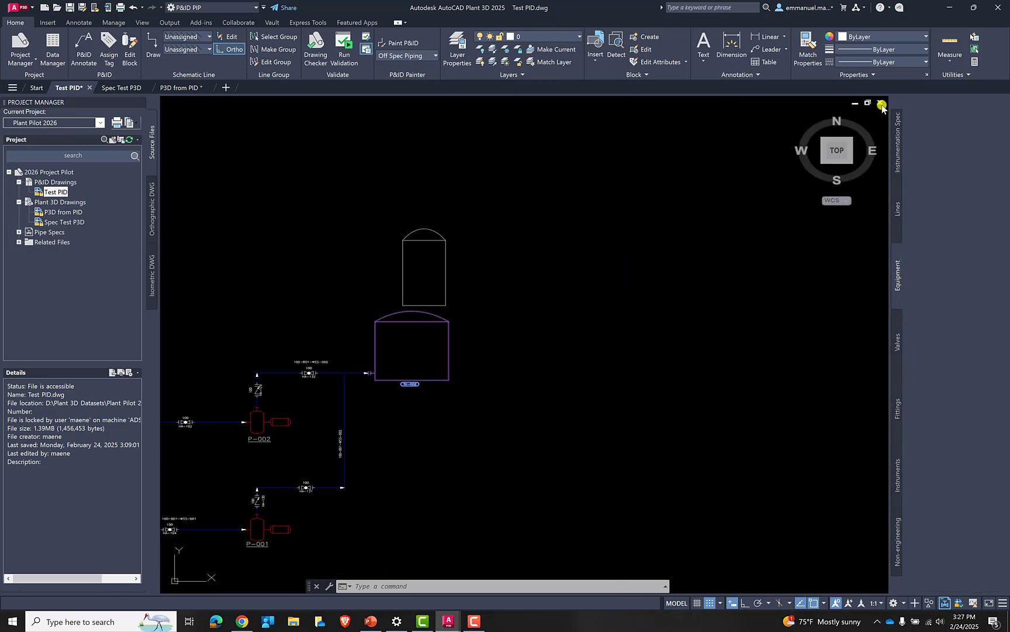
Step: Review the P&ID layout, switch to the P3D from PID drawing, and examine its tank, piping and pumps
scroll(582, 343, "down", 3)
scroll(489, 361, "up", 3)
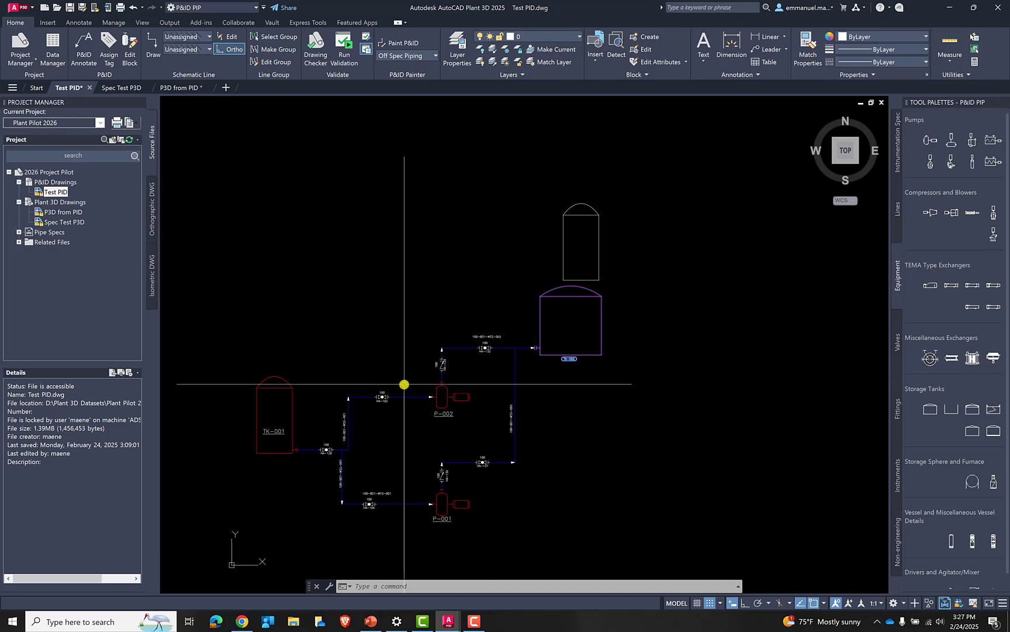
scroll(433, 380, "up", 2)
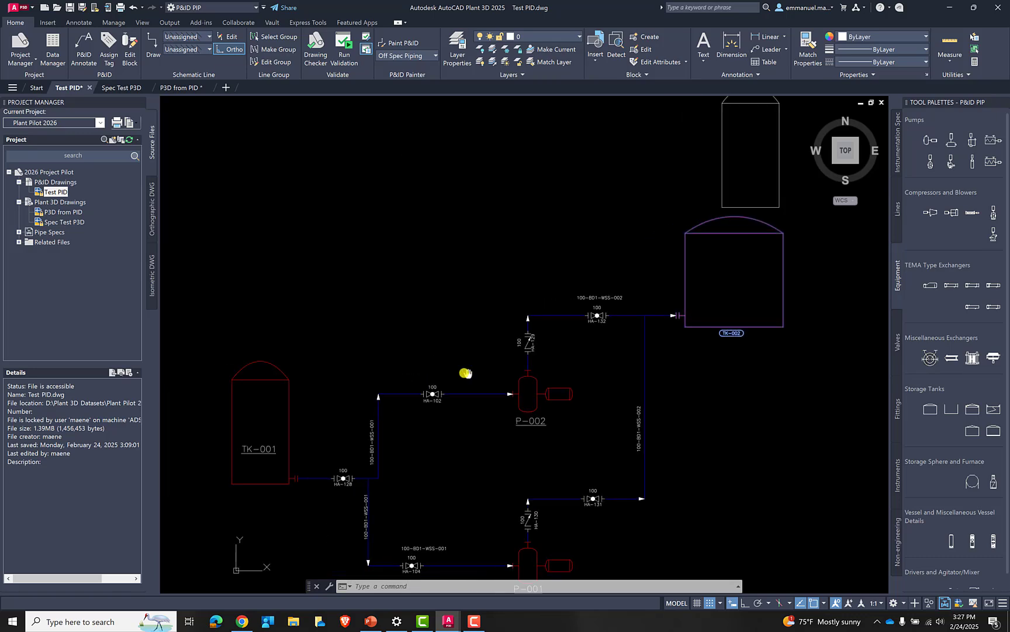
left_click(184, 88)
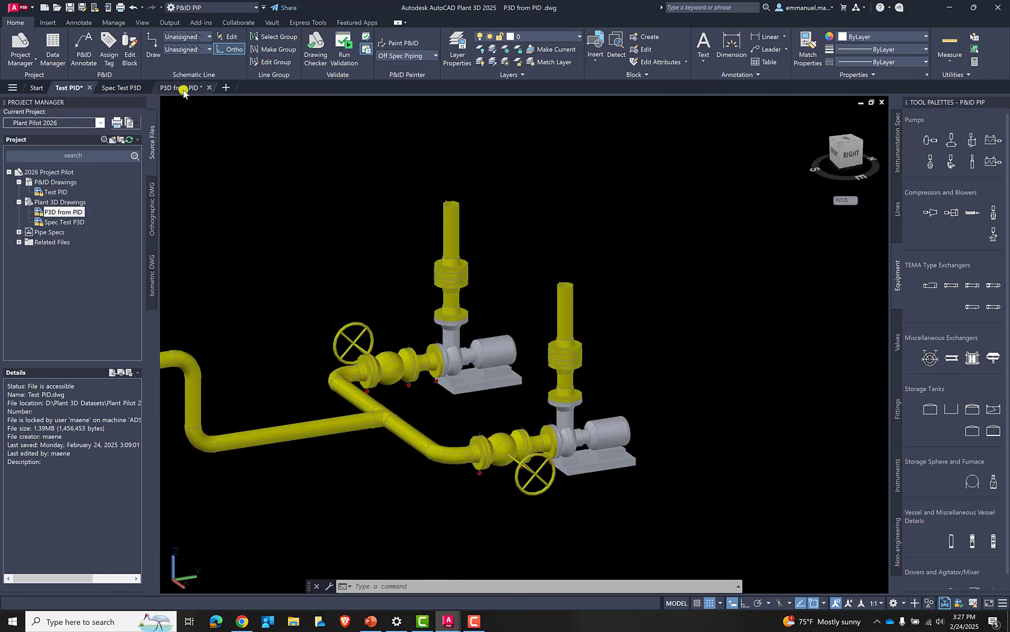
scroll(146, 293, "down", 3)
scroll(436, 325, "up", 2)
scroll(435, 325, "down", 5)
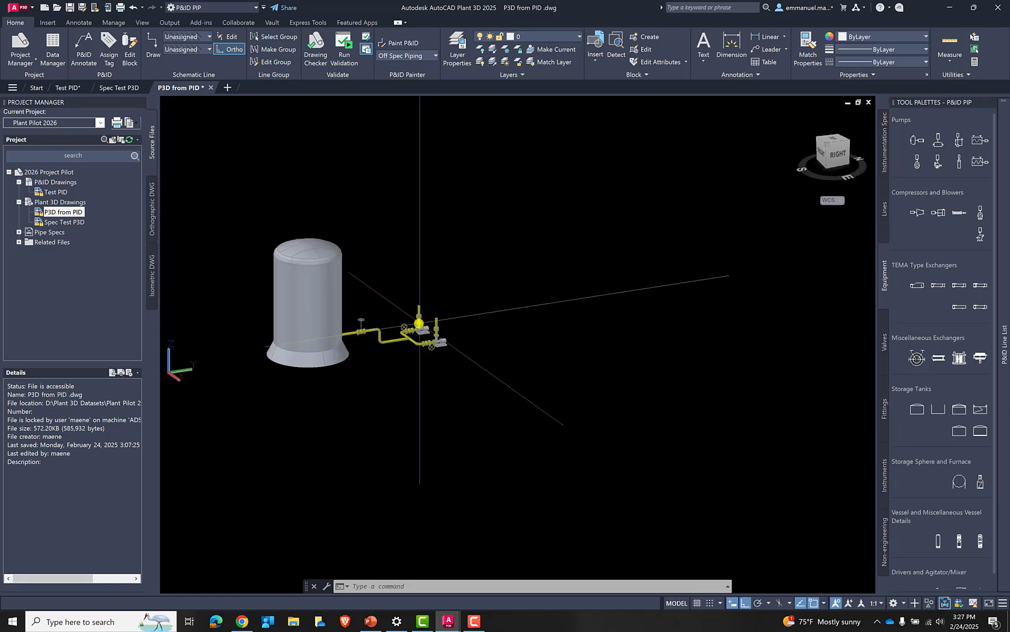
mouse_move(420, 322)
middle_mouse_down()
mouse_move(641, 322)
mouse_move(428, 361)
mouse_move(458, 377)
mouse_move(518, 320)
mouse_move(435, 409)
mouse_move(481, 413)
mouse_move(408, 364)
mouse_move(437, 325)
middle_mouse_up()
scroll(530, 322, "up", 3)
middle_click_drag(546, 371, 650, 361, "shift")
scroll(428, 214, "down", 2)
scroll(513, 341, "up", 4)
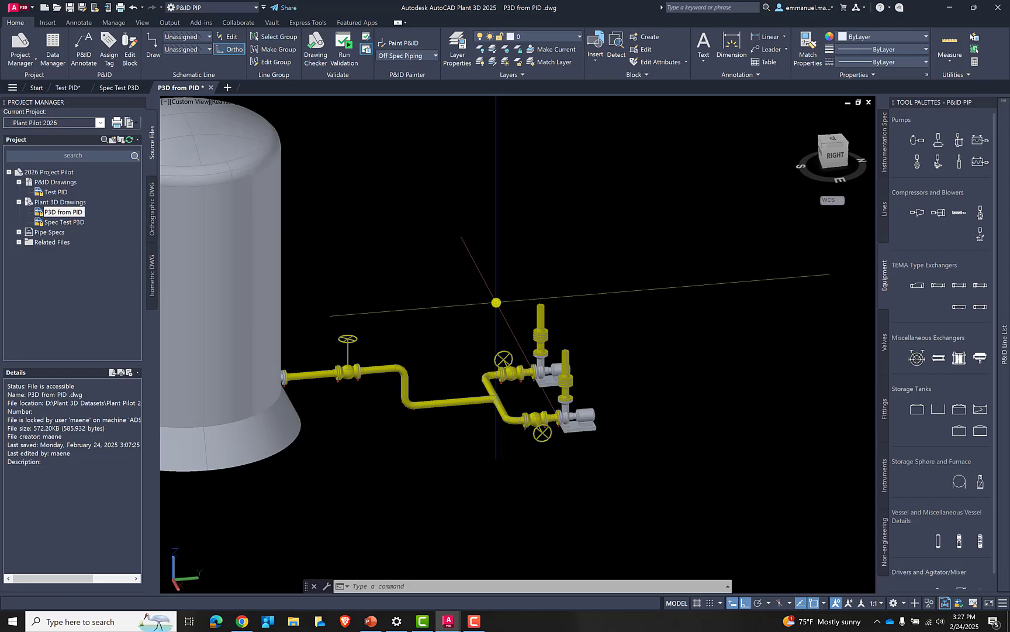
Step: Open the validation settings of 2026 Project Pilot and enlarge the dialog to show all error reporting conditions
left_click(41, 172)
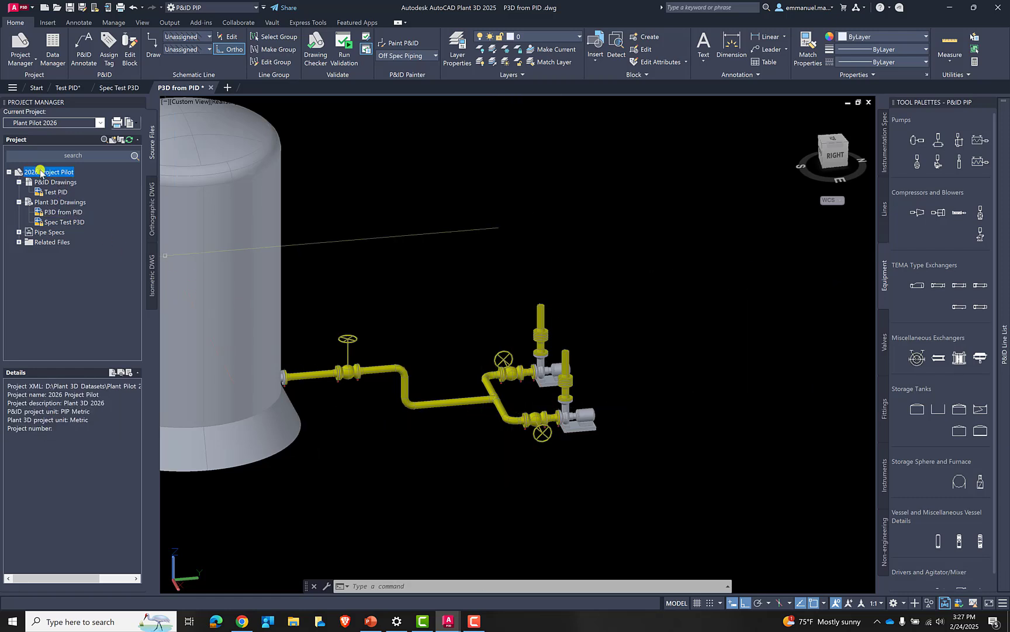
right_click(41, 172)
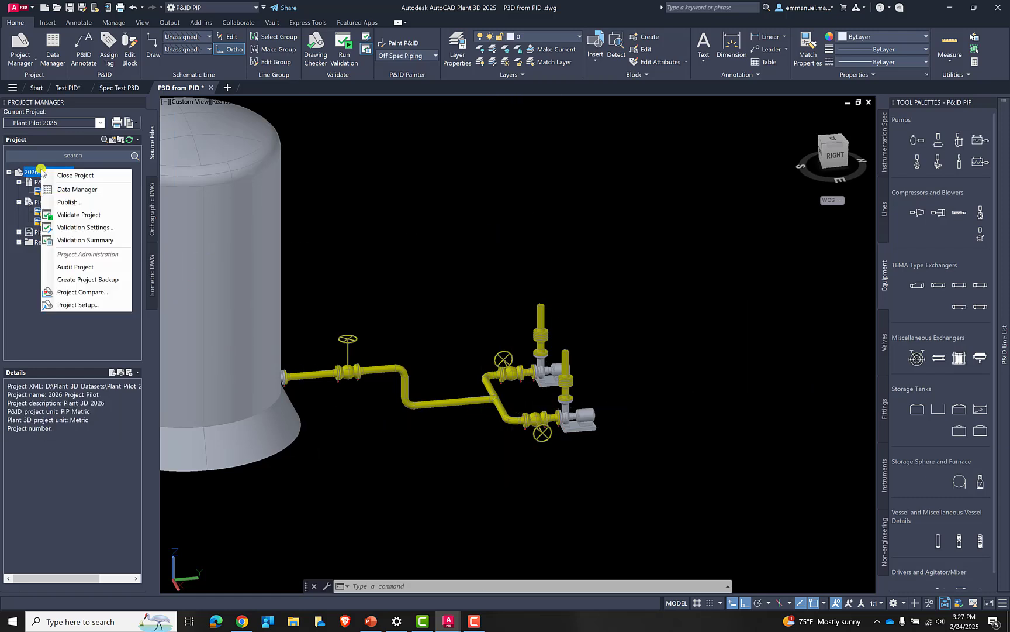
left_click(89, 233)
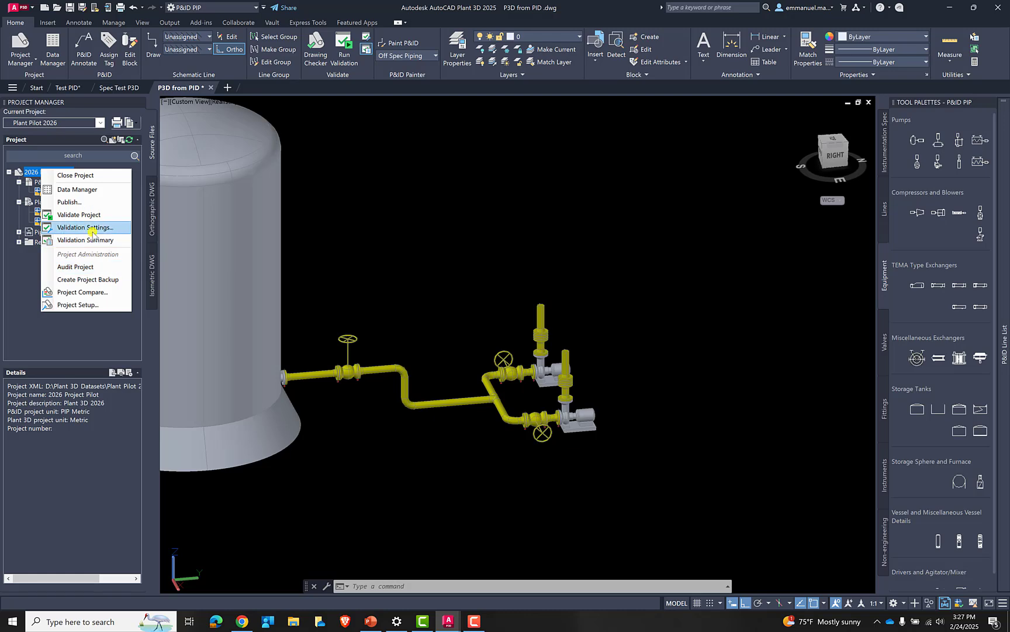
left_click(92, 233)
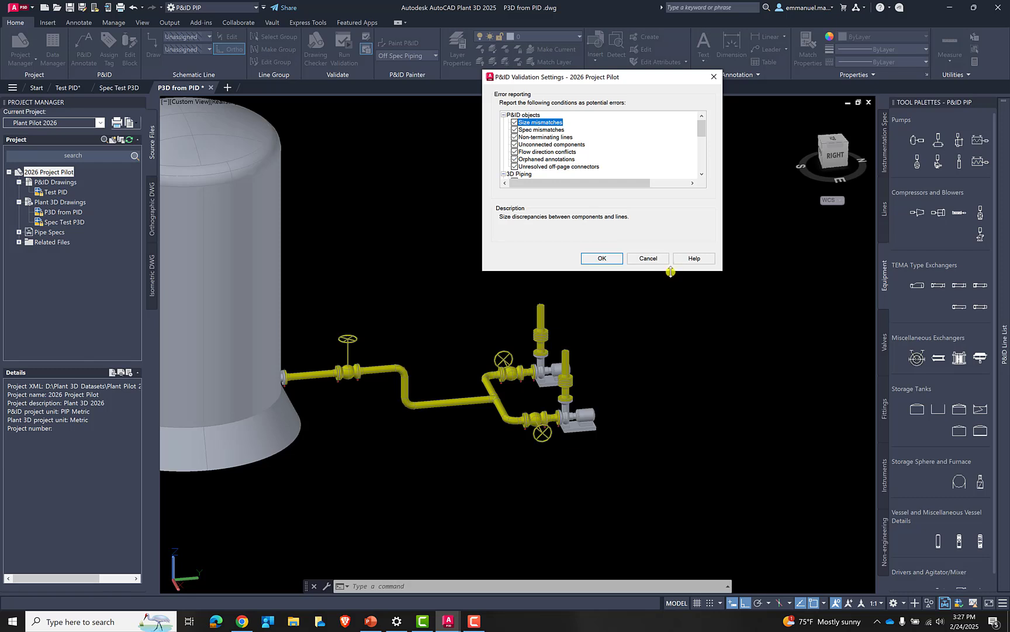
left_click_drag(671, 271, 670, 485)
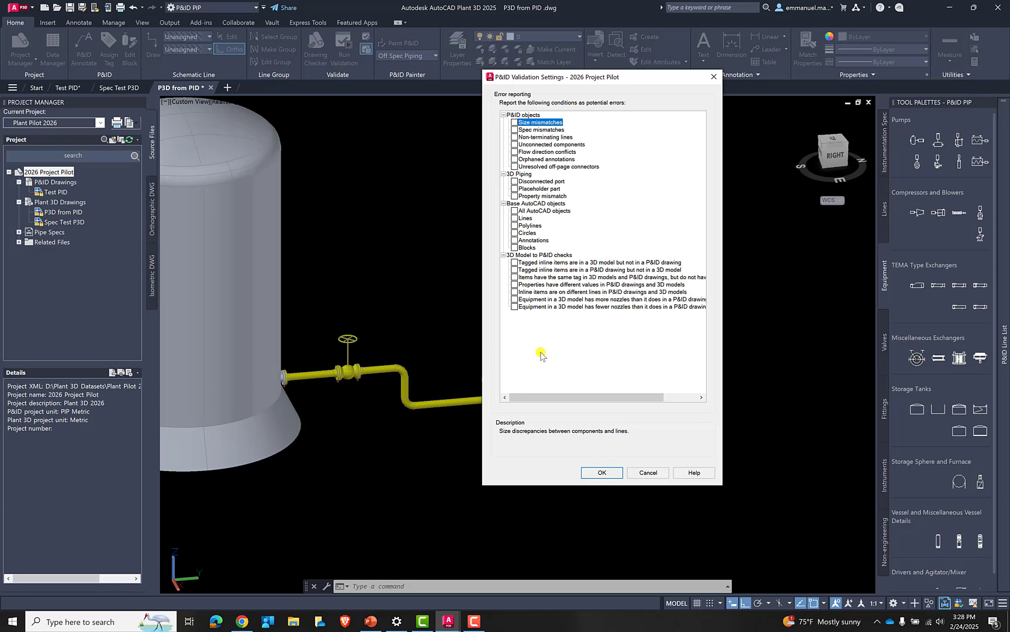
Step: Enable the 3D Model to P&ID checks in the validation settings and apply the settings
mouse_move(548, 397)
left_mouse_down()
mouse_move(582, 397)
mouse_move(537, 396)
left_mouse_up()
mouse_move(548, 398)
left_mouse_down()
mouse_move(593, 400)
mouse_move(545, 404)
left_mouse_up()
mouse_move(548, 397)
left_mouse_down()
mouse_move(597, 397)
mouse_move(544, 397)
left_mouse_up()
left_click(515, 271)
left_click(602, 473)
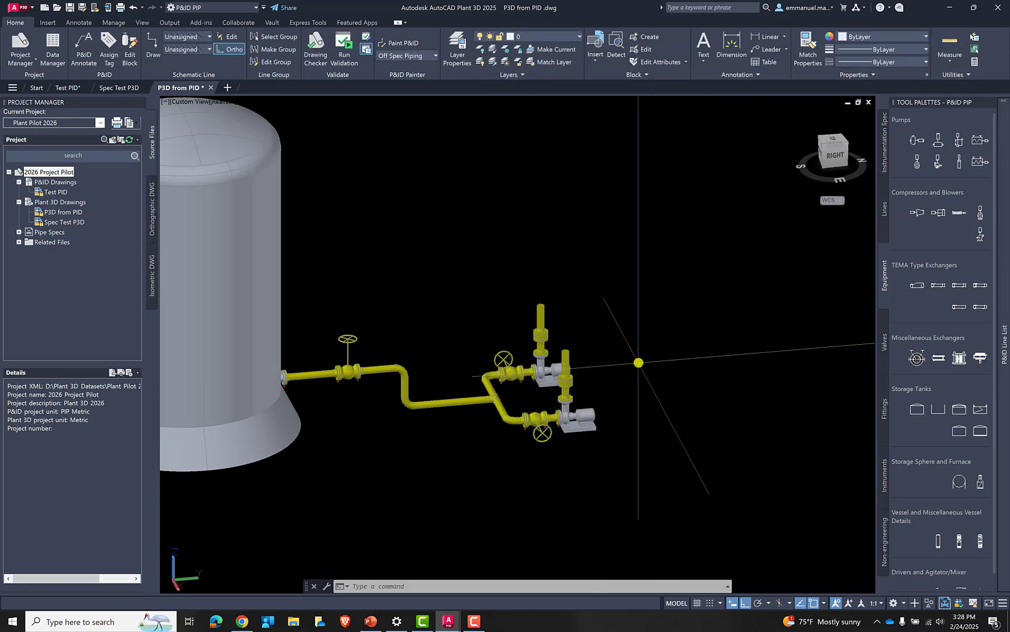
Step: Run validation on the project and undock the Validation Summary so it floats over the 3D model
left_click(344, 46)
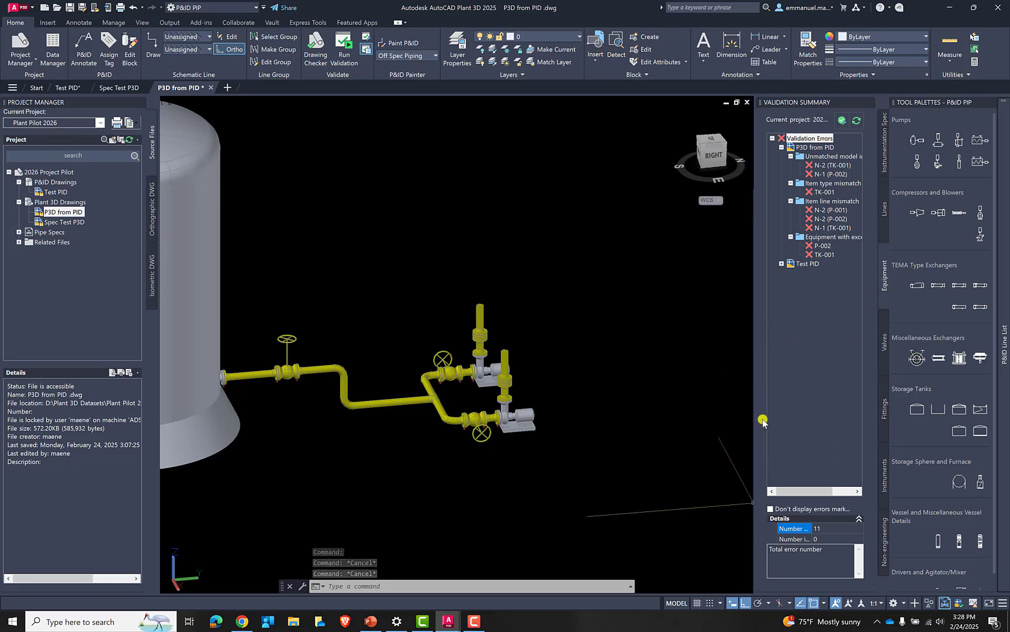
left_click_drag(556, 107, 537, 104)
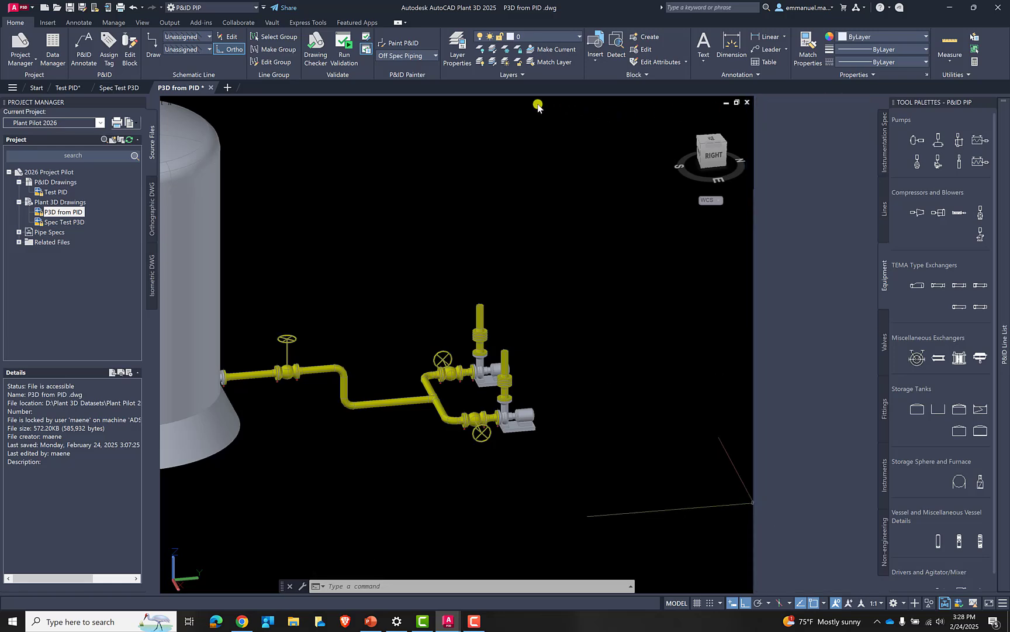
middle_click_drag(434, 290, 315, 287)
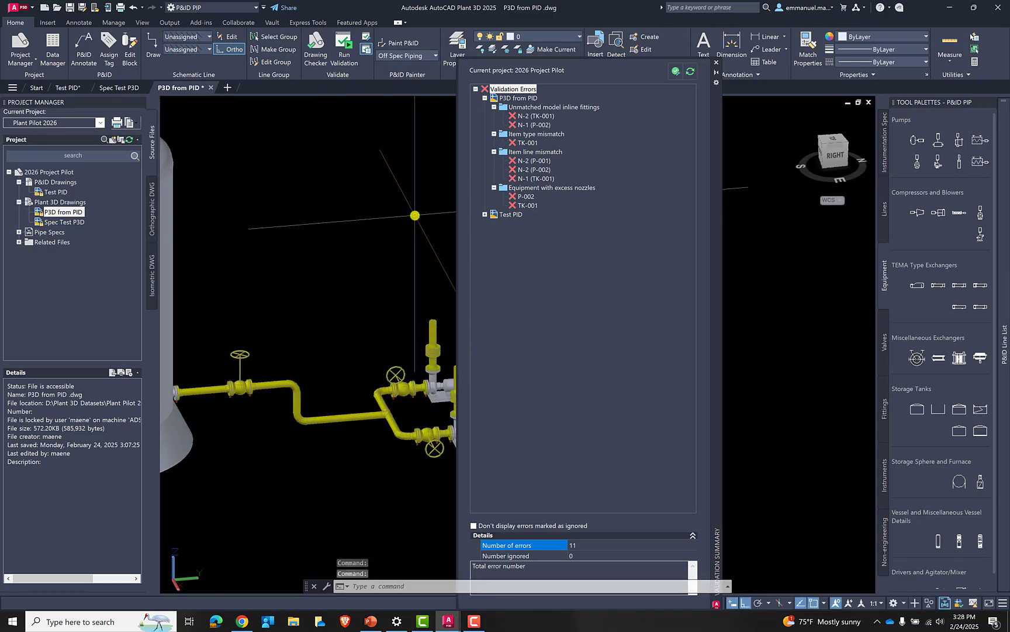
Step: Examine the unmatched inline fitting error for N-2 (TK-001) and the item type mismatch for tank TK-001
left_click(536, 117)
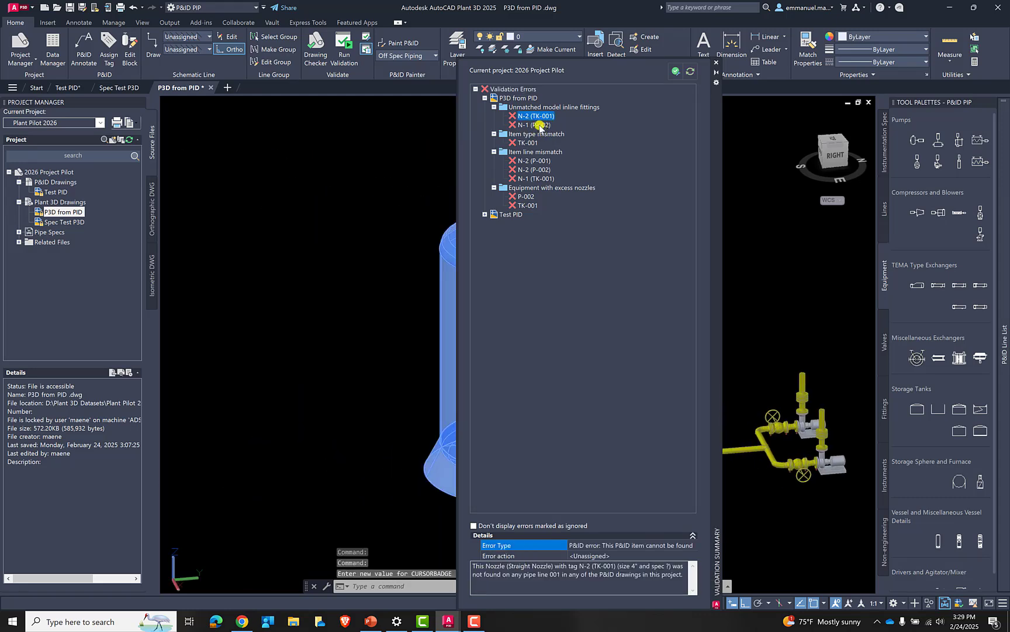
middle_click_drag(401, 151, 263, 156)
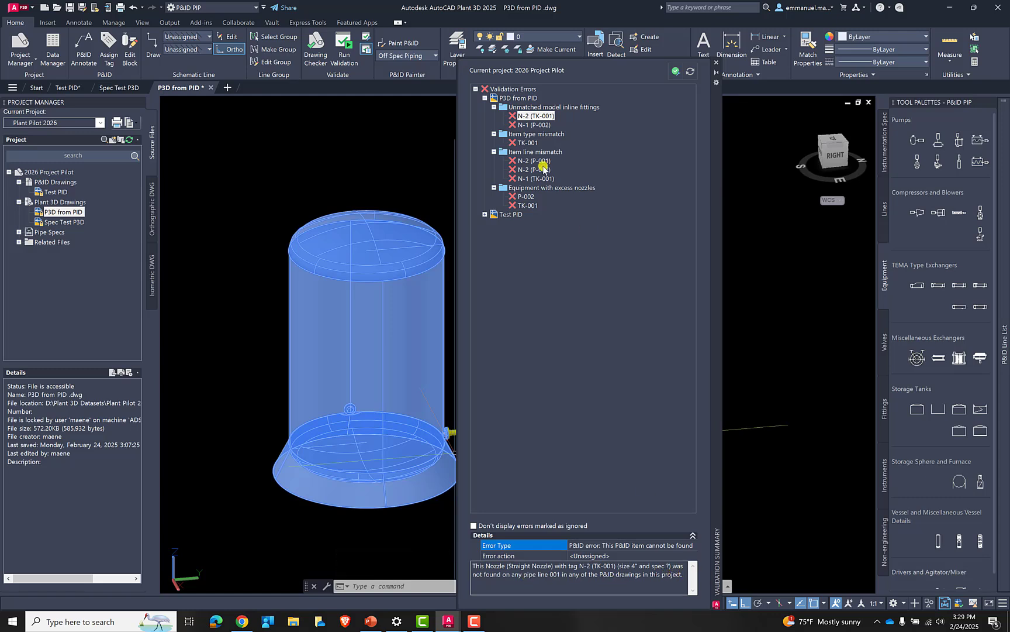
left_click(525, 143)
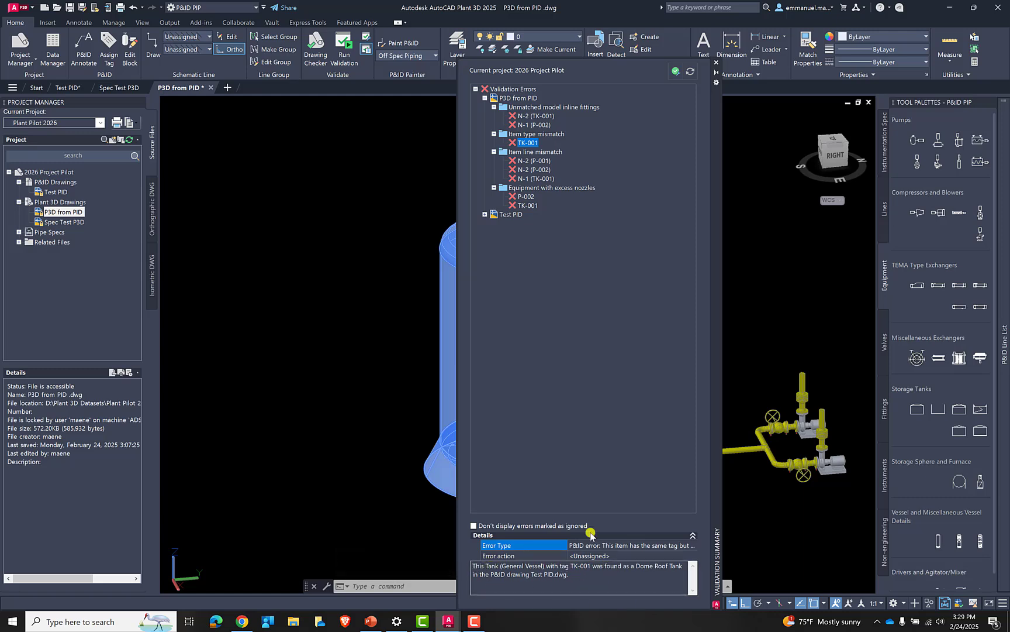
Step: Review the line mismatch error for nozzle N-2 (P-001) and its available error actions, leaving the action unassigned
left_click(532, 161)
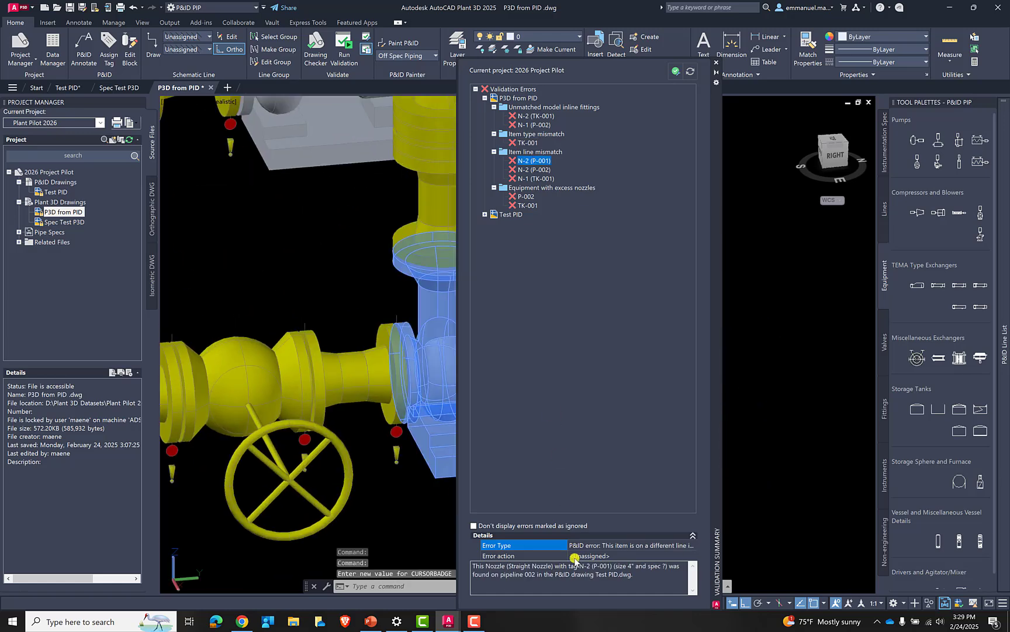
left_click(656, 556)
left_click(655, 555)
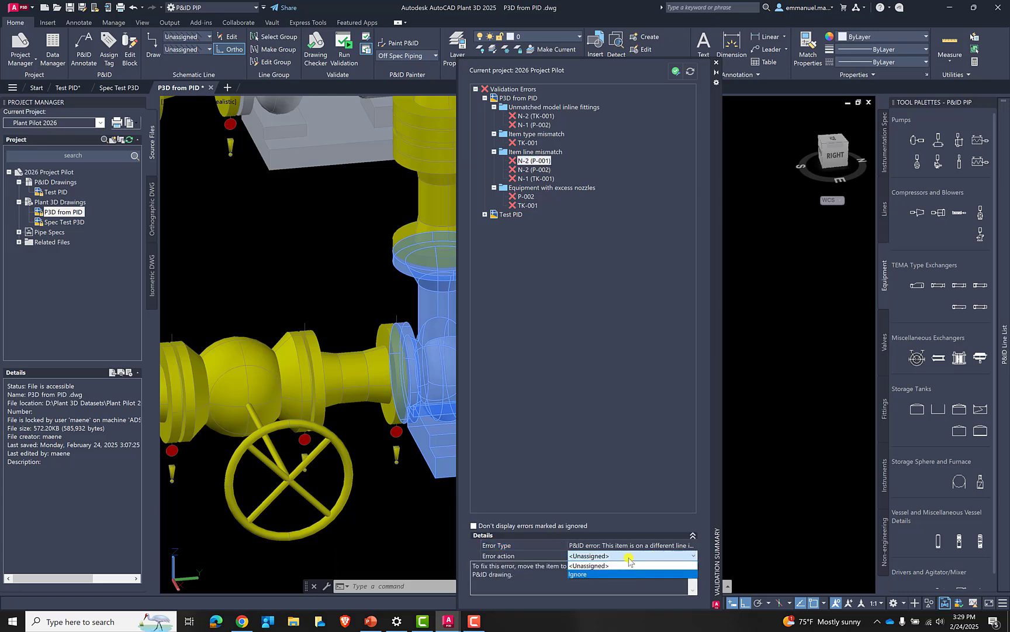
left_click(630, 447)
Step: Review the line mismatch errors for N-2 (P-002) and N-1 (TK-001), and inspect the tank's nozzle connections in the model
left_click(532, 170)
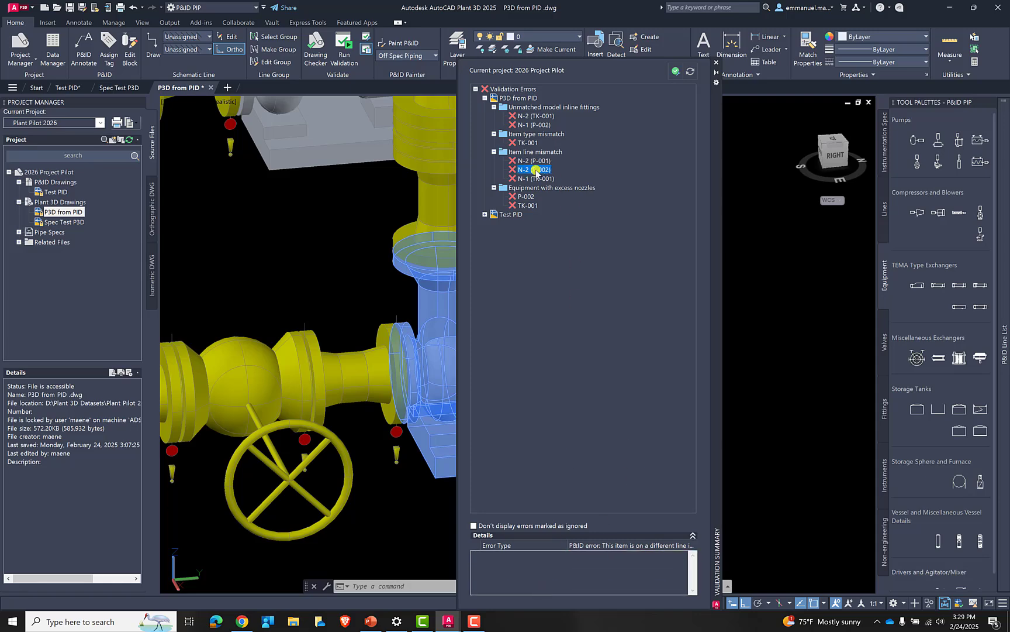
left_click(528, 179)
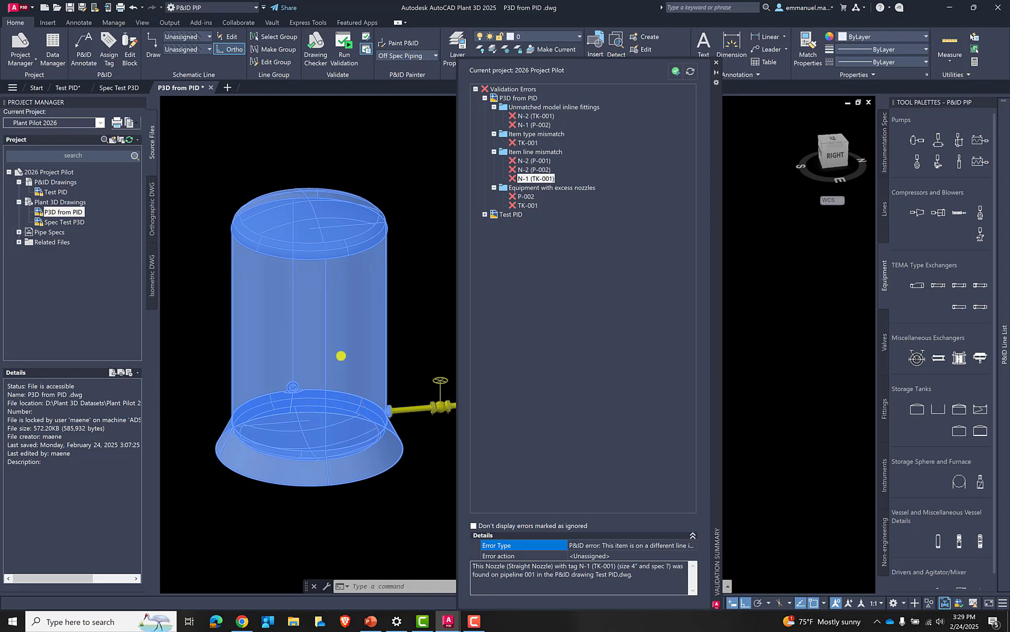
scroll(340, 355, "down", 2)
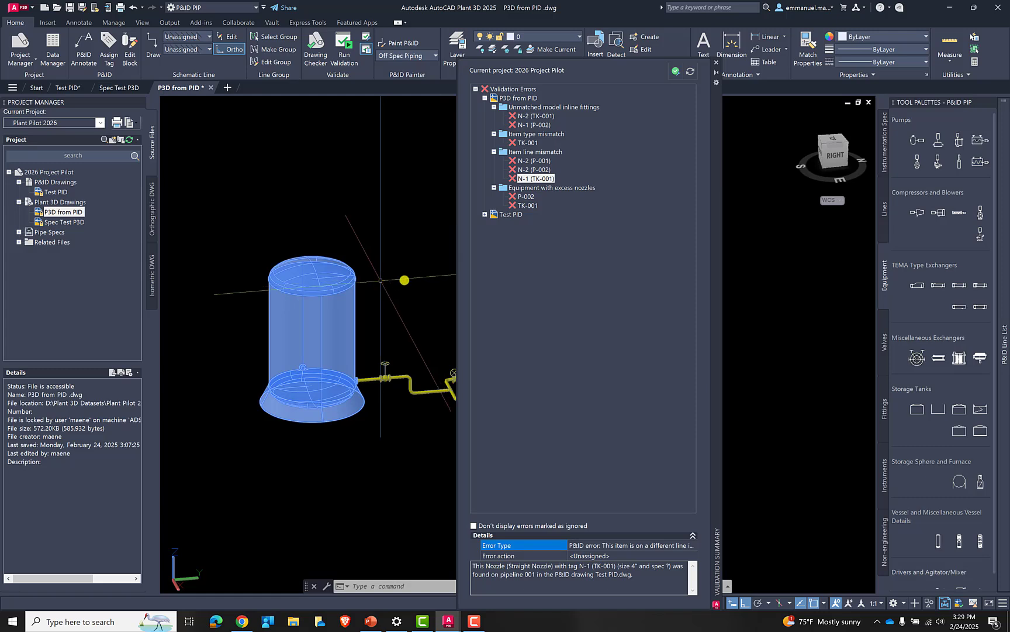
middle_click_drag(383, 347, 383, 419, "shift")
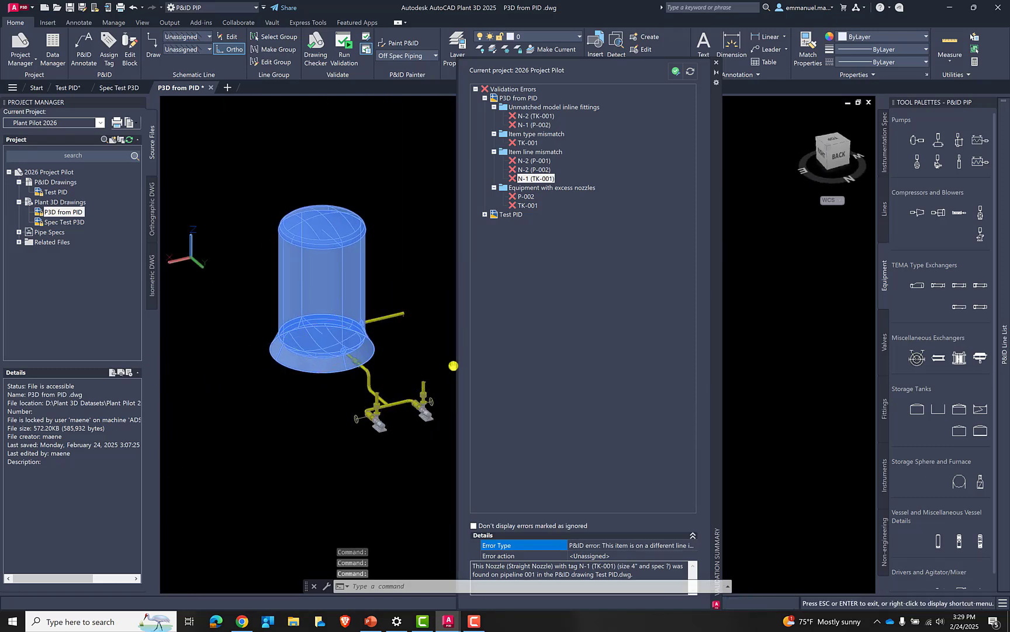
middle_click_drag(396, 352, 307, 338, "shift")
key("Escape")
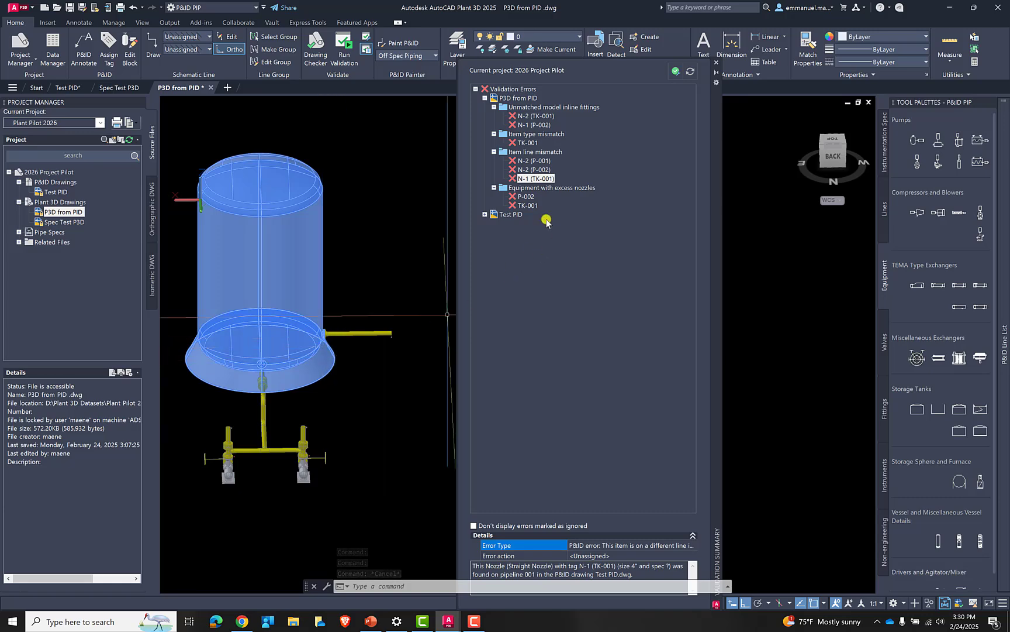
Step: Review the excess nozzle errors for P-002 and TK-001, and inspect the tank's nozzles and connected piping from several angles
left_click(525, 197)
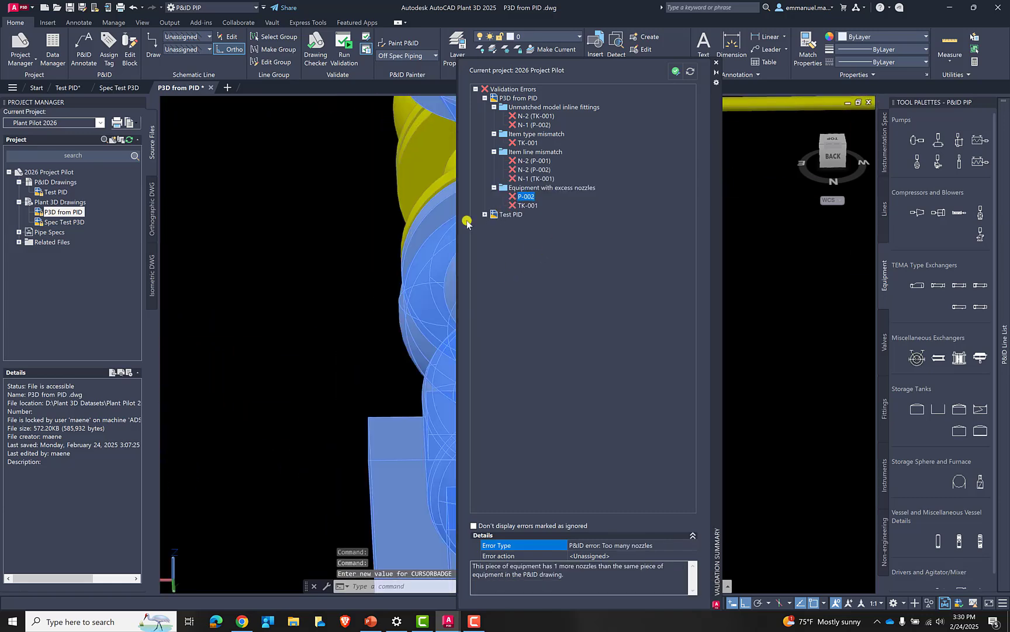
left_click(528, 205)
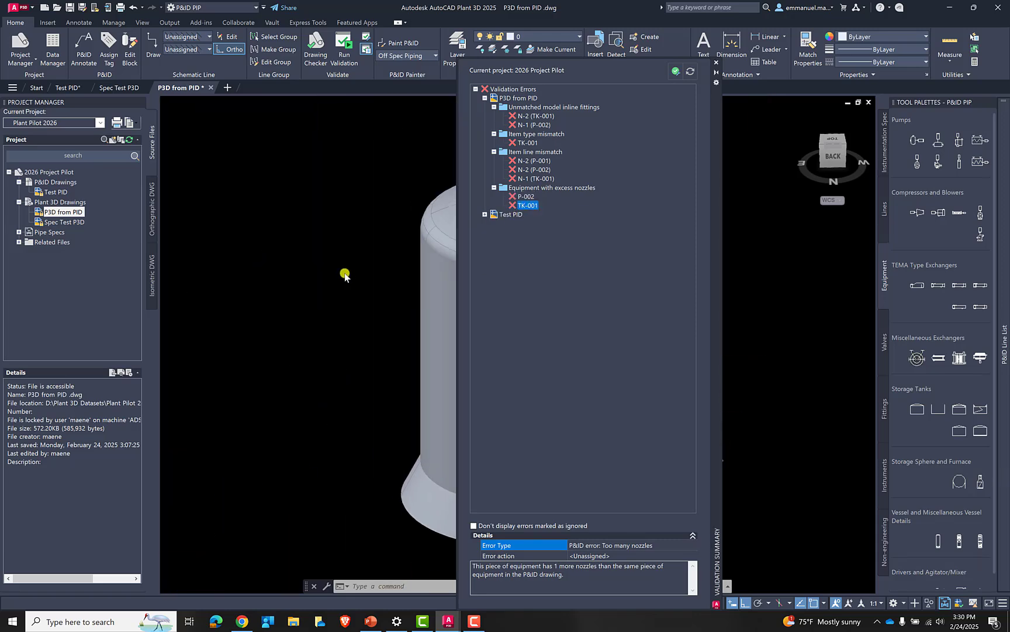
middle_click_drag(345, 274, 187, 216)
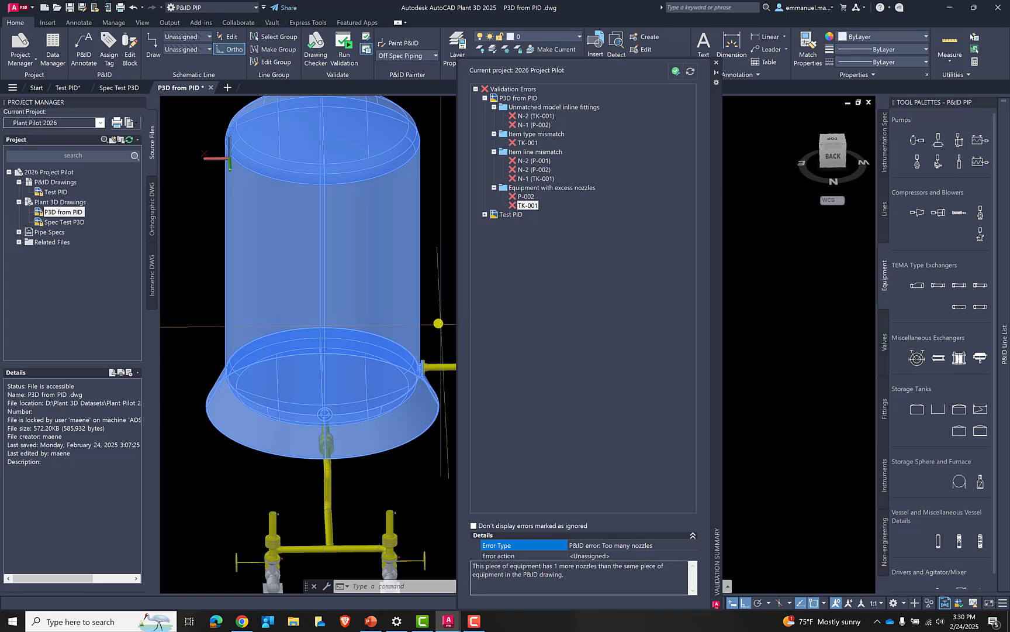
left_click(529, 208)
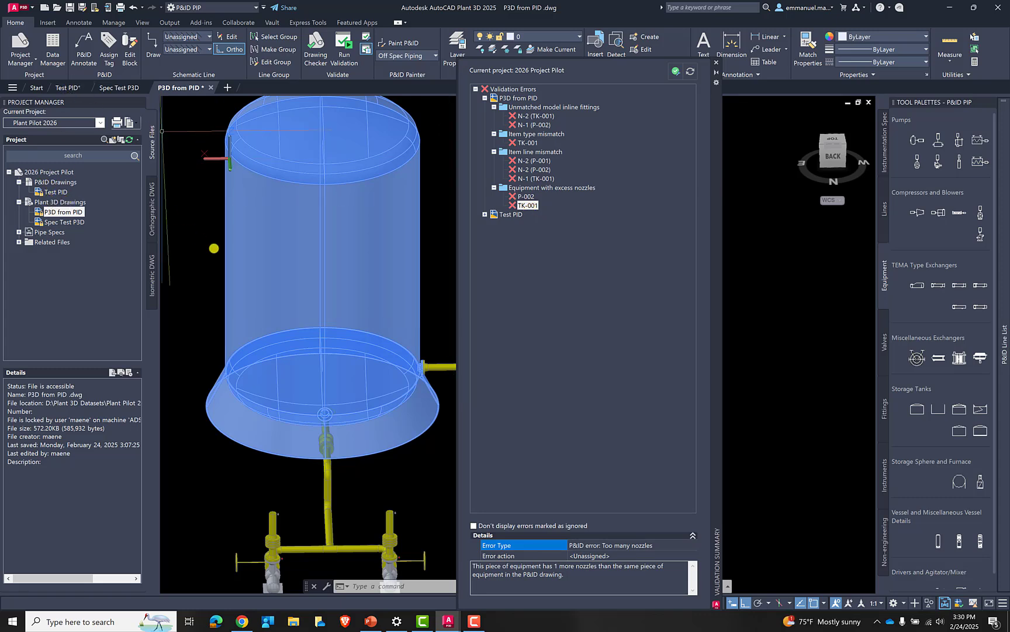
scroll(331, 353, "down", 2)
scroll(331, 352, "down", 3)
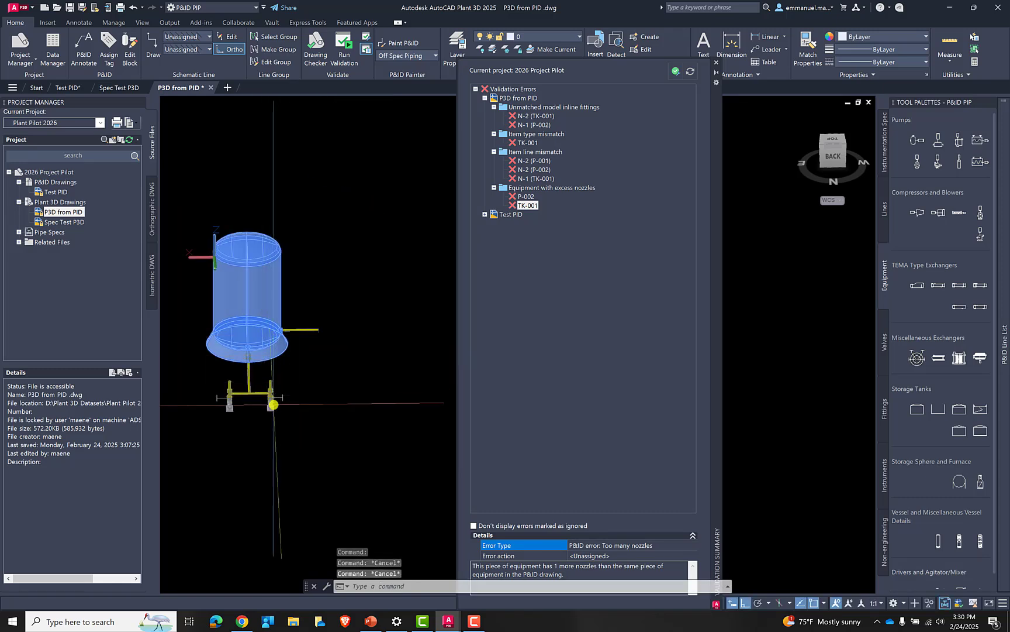
middle_click_drag(271, 404, 318, 404, "shift")
scroll(331, 386, "up", 4)
scroll(317, 404, "down", 6)
scroll(317, 404, "up", 5)
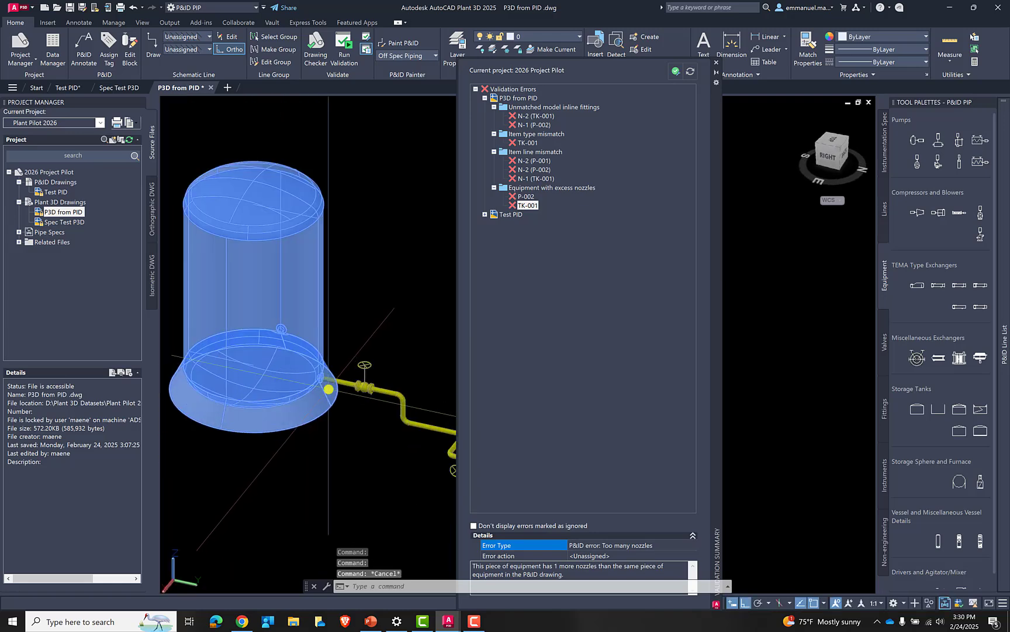